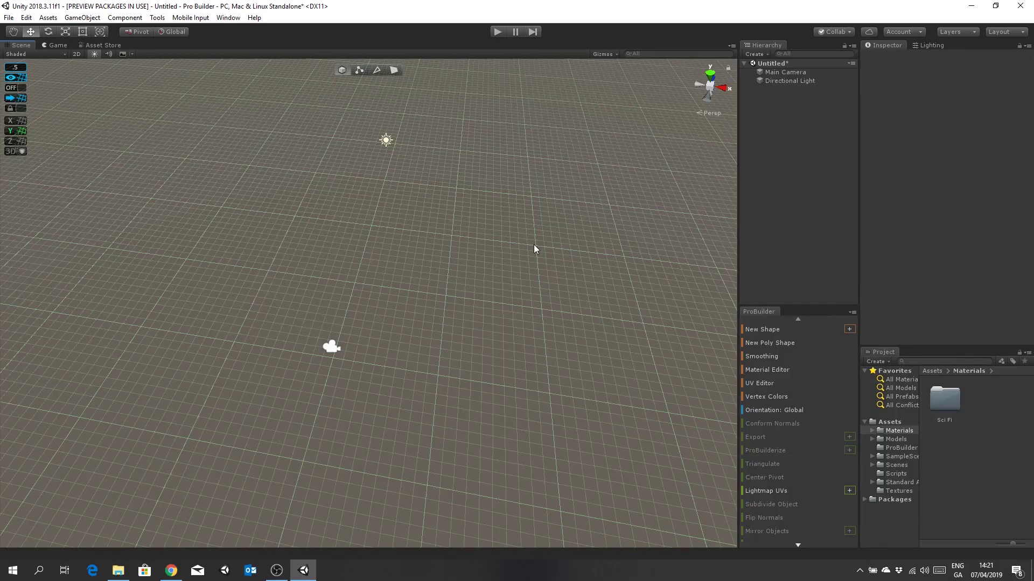
middle_click_drag(380, 312, 468, 264)
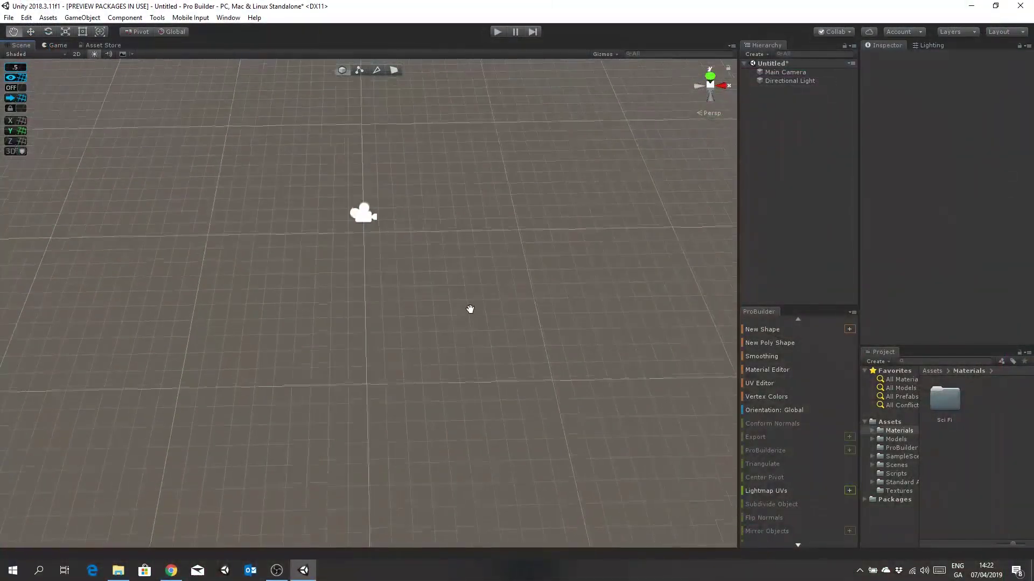
scroll(467, 330, "down", 3)
right_click_drag(462, 324, 468, 288)
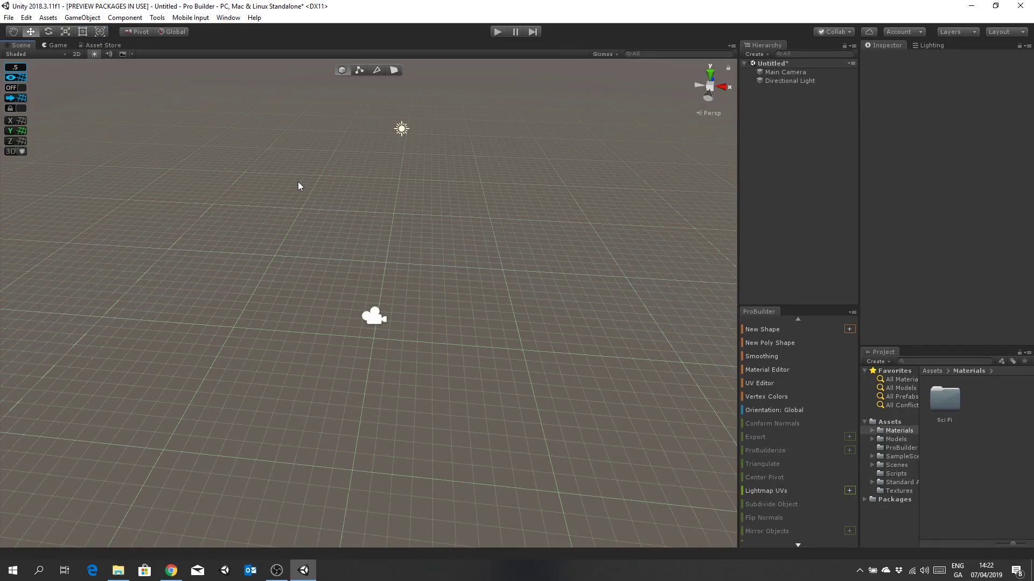
mouse_move(460, 214)
right_mouse_down()
mouse_move(473, 237)
mouse_move(462, 231)
right_mouse_up()
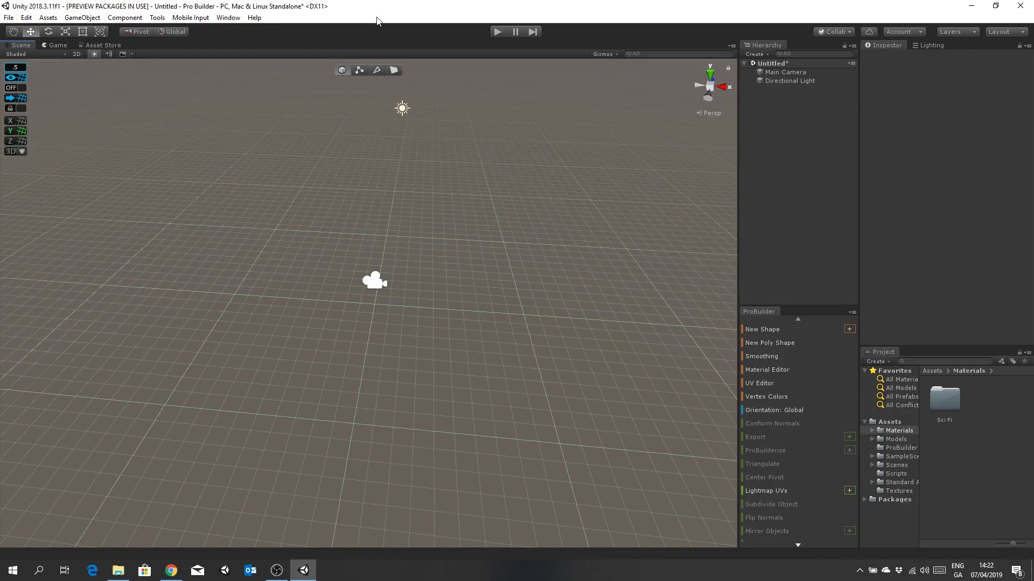
Step: Examine the full package list, including preview packages, for ProBuilder and ProGrids in the Package Manager, and close it
left_click(229, 18)
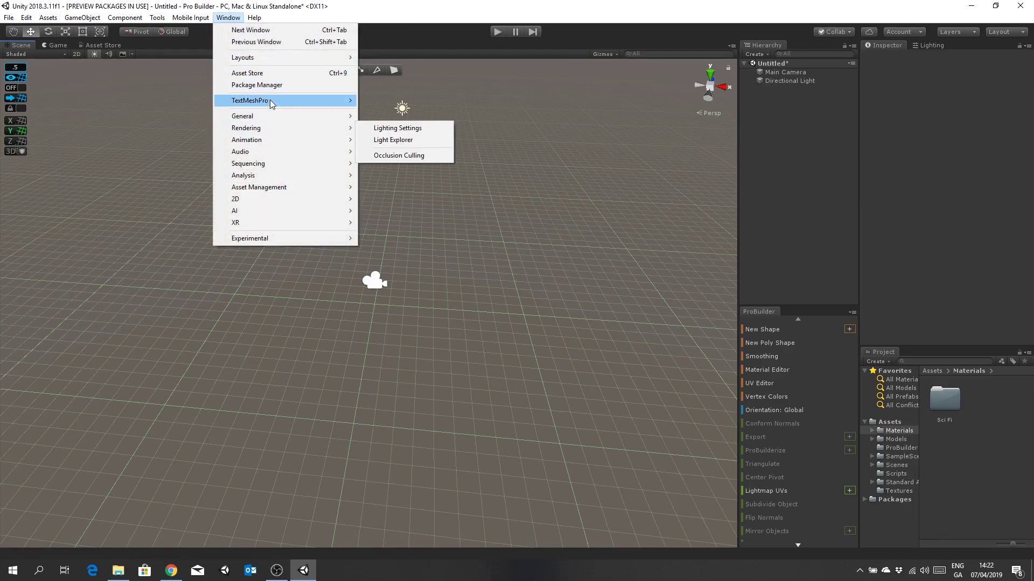
left_click(269, 86)
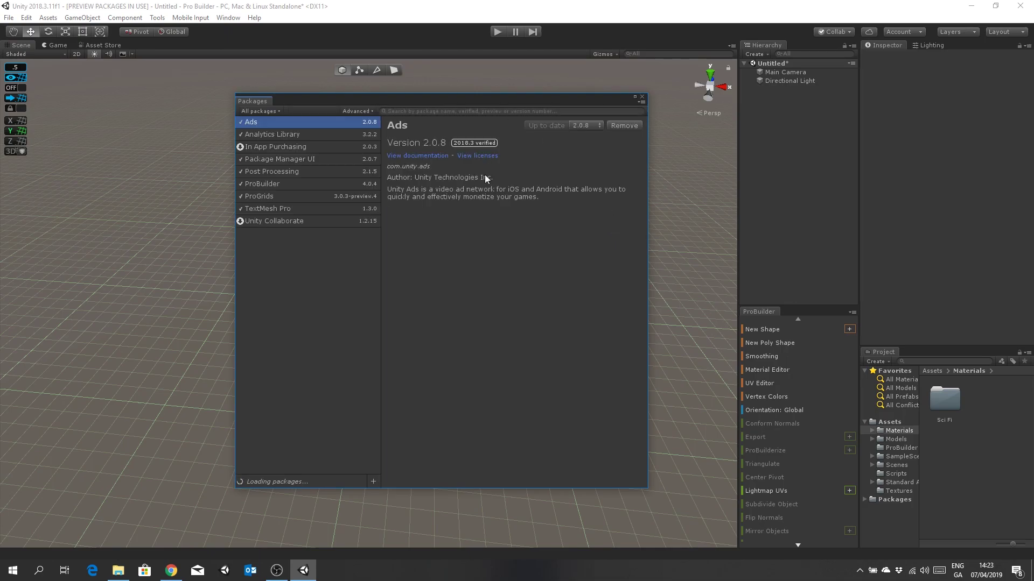
left_click(271, 111)
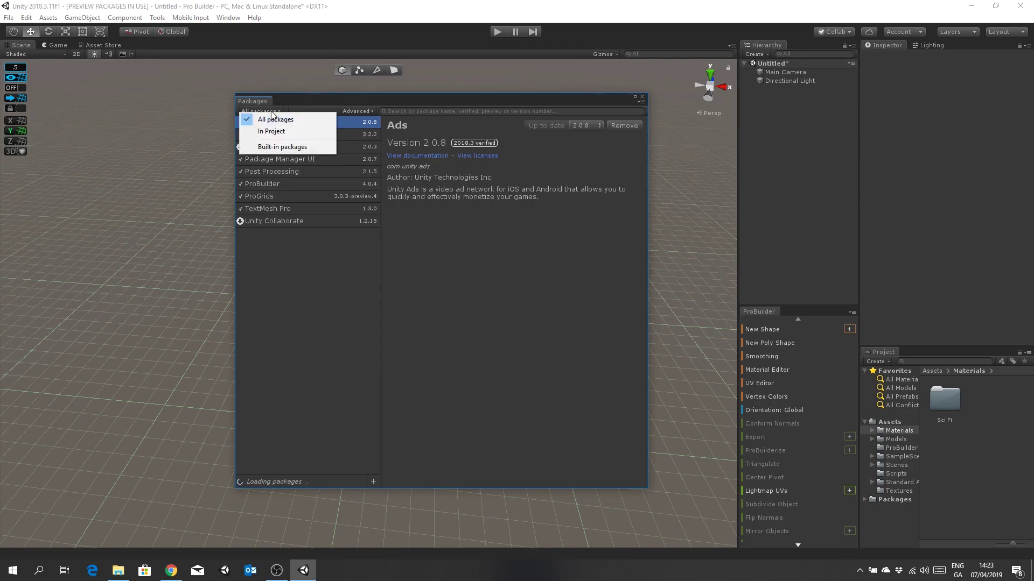
left_click(278, 118)
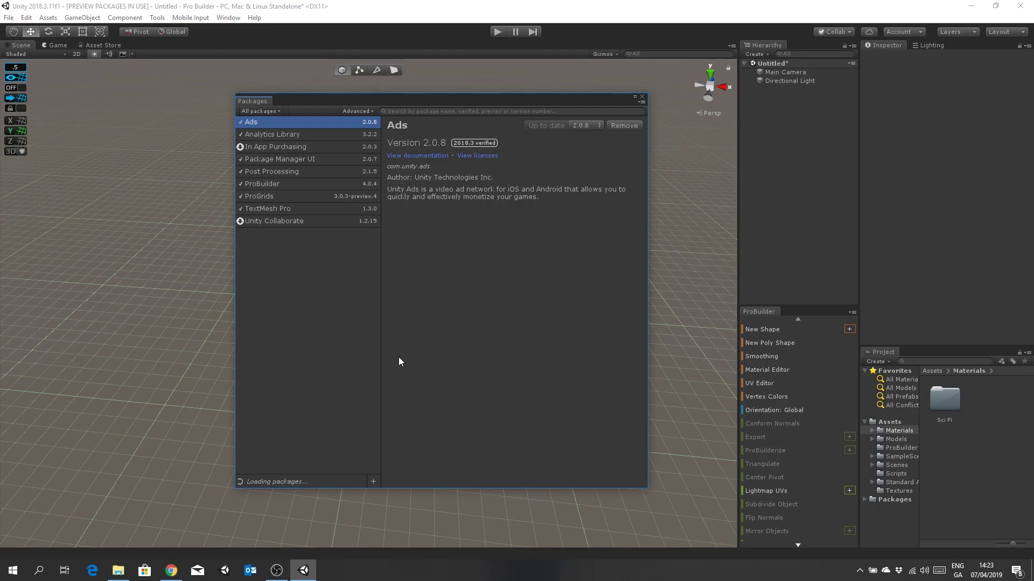
scroll(336, 199, "down", 6)
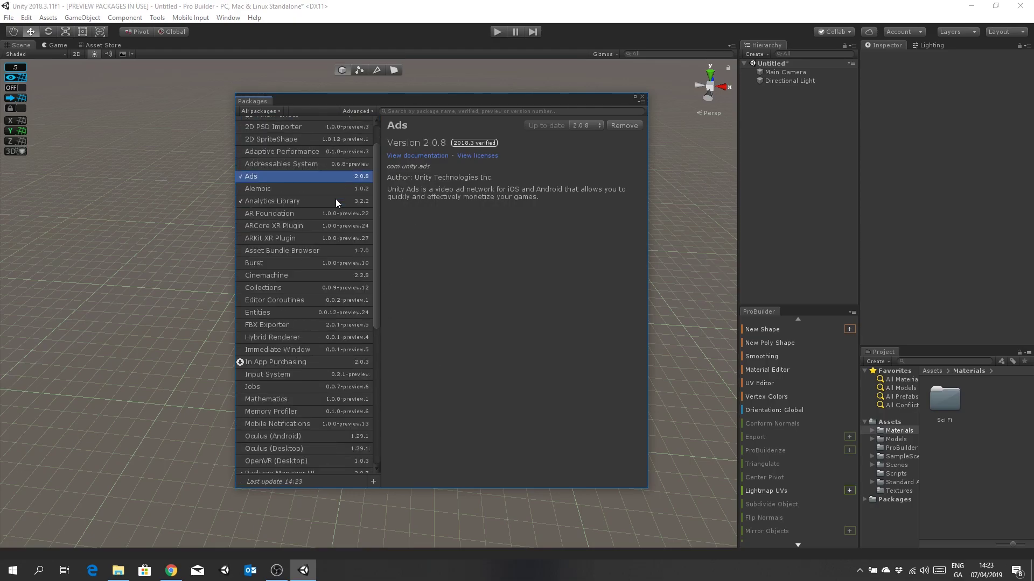
scroll(336, 201, "down", 2)
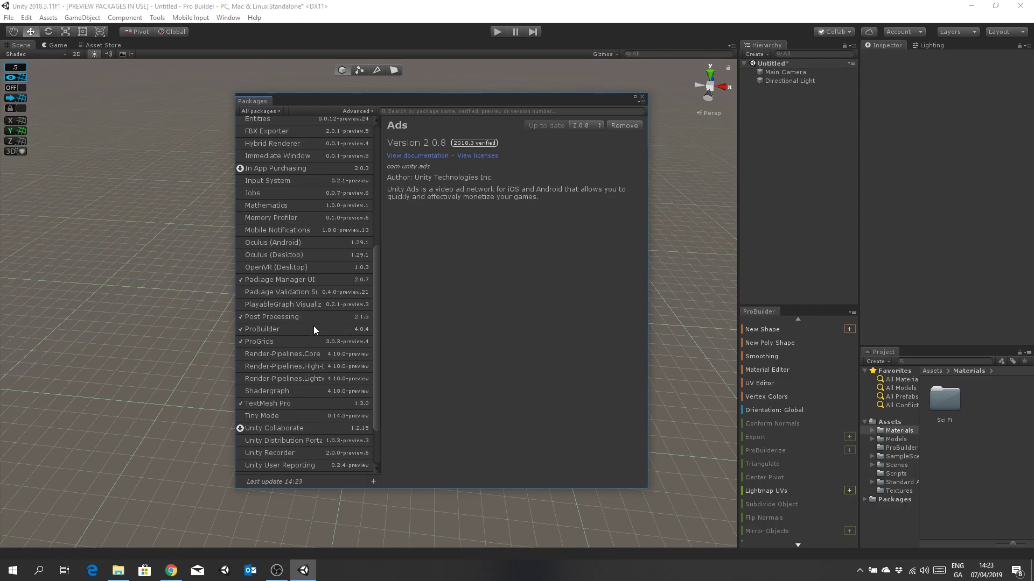
left_click(370, 111)
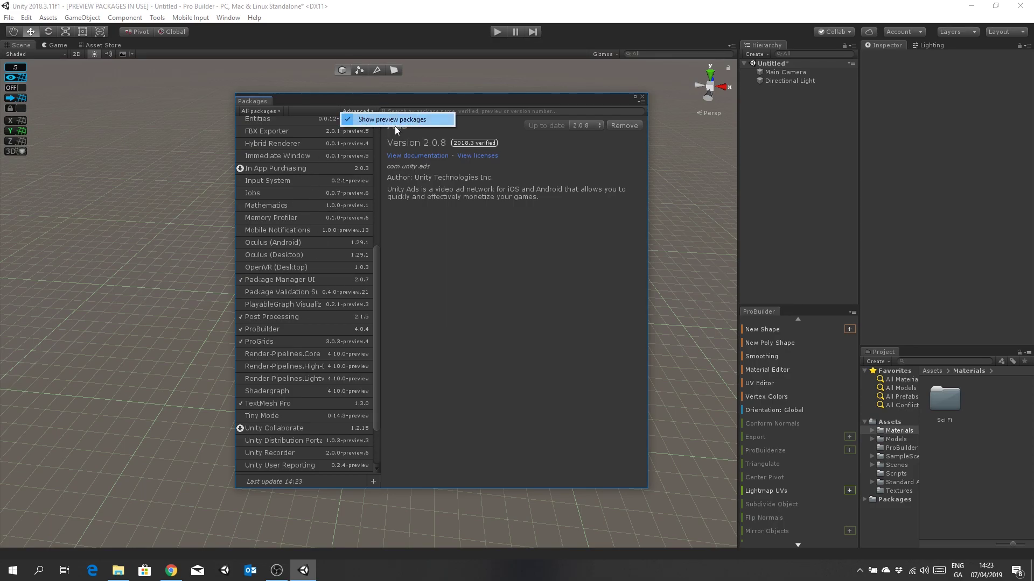
left_click(370, 100)
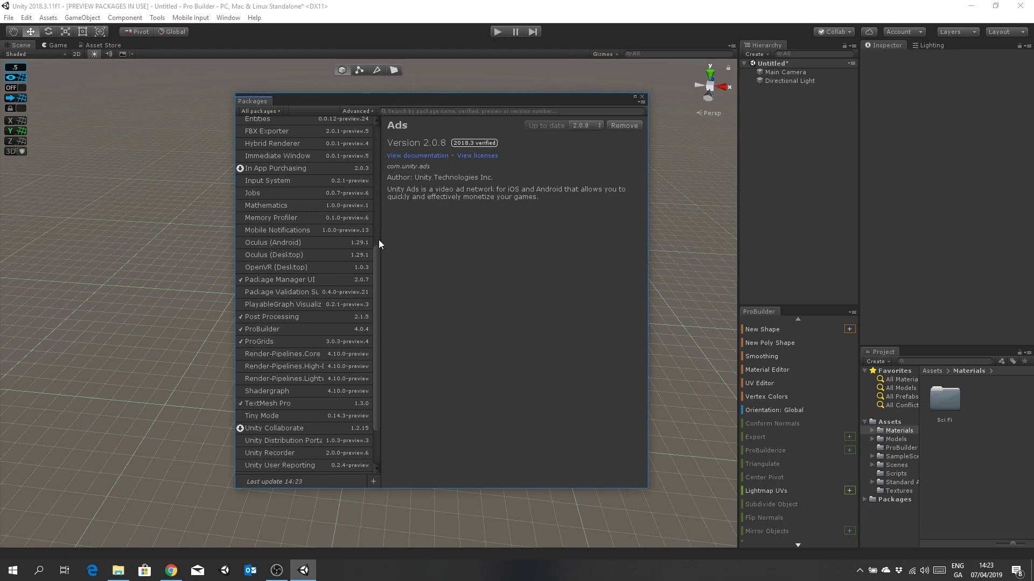
left_click_drag(379, 251, 379, 264)
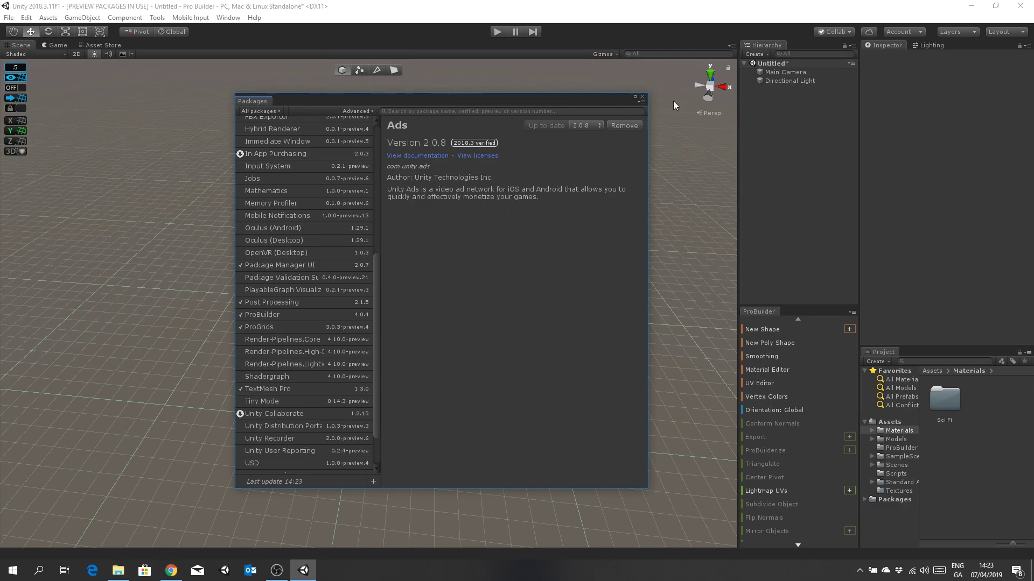
left_click(644, 100)
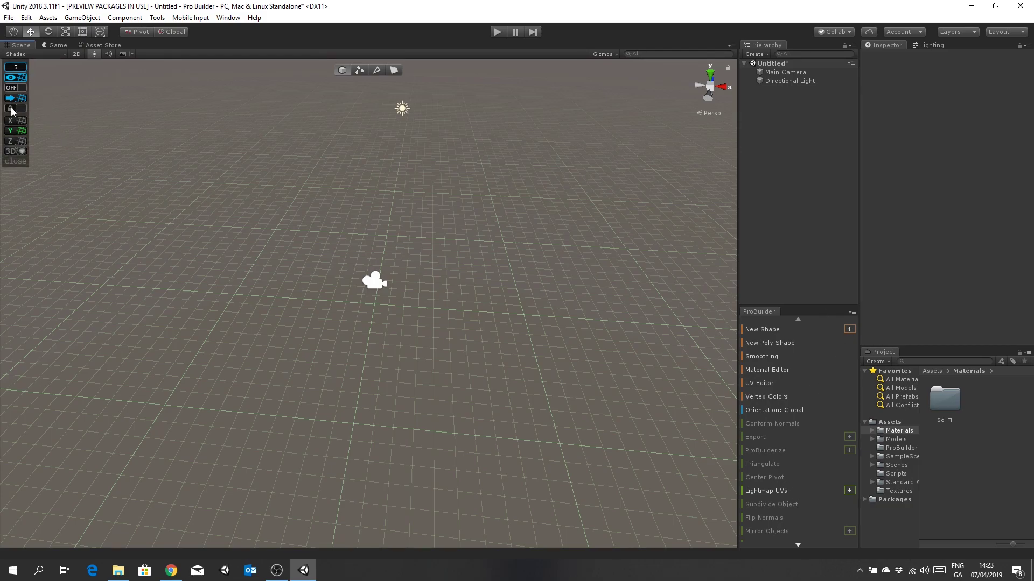
mouse_move(12, 106)
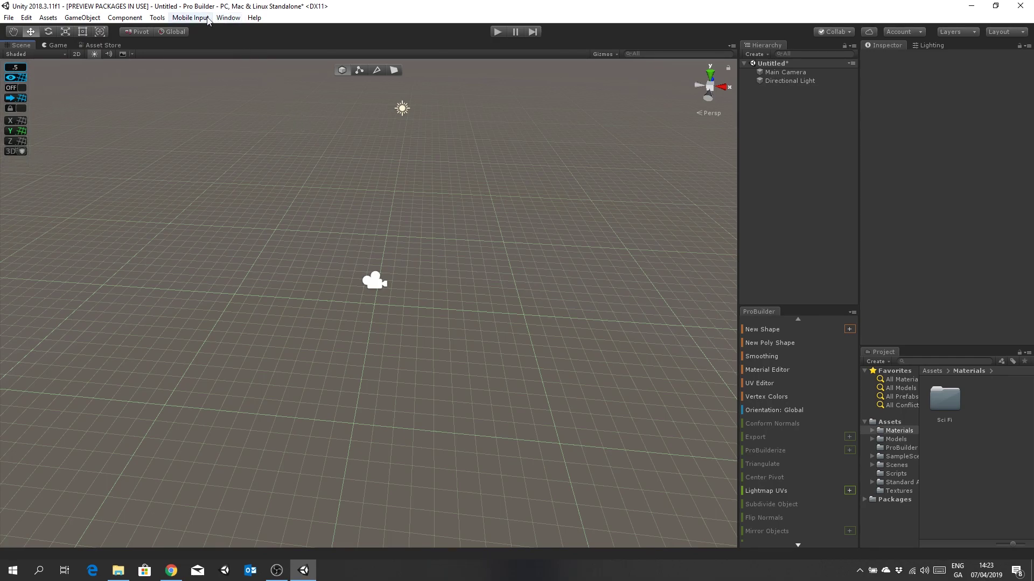
left_click(157, 18)
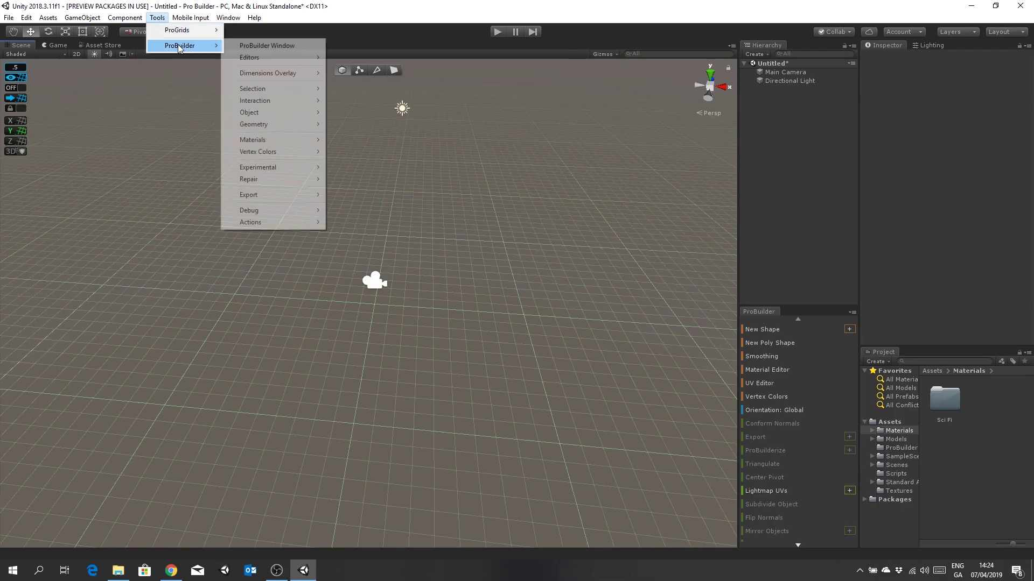
mouse_move(188, 30)
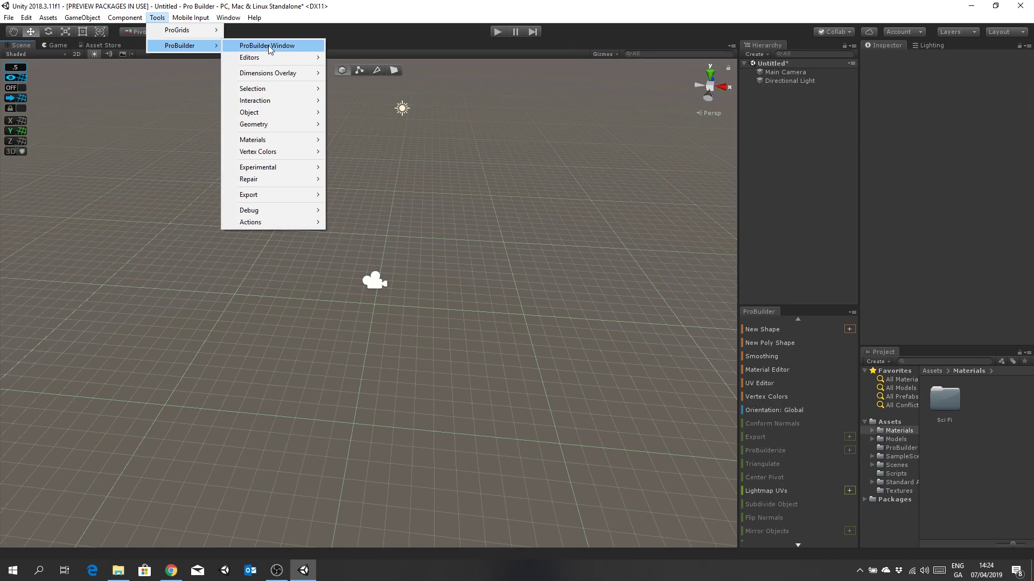
left_click(466, 25)
right_click_drag(544, 296, 460, 345)
scroll(447, 293, "down", 2)
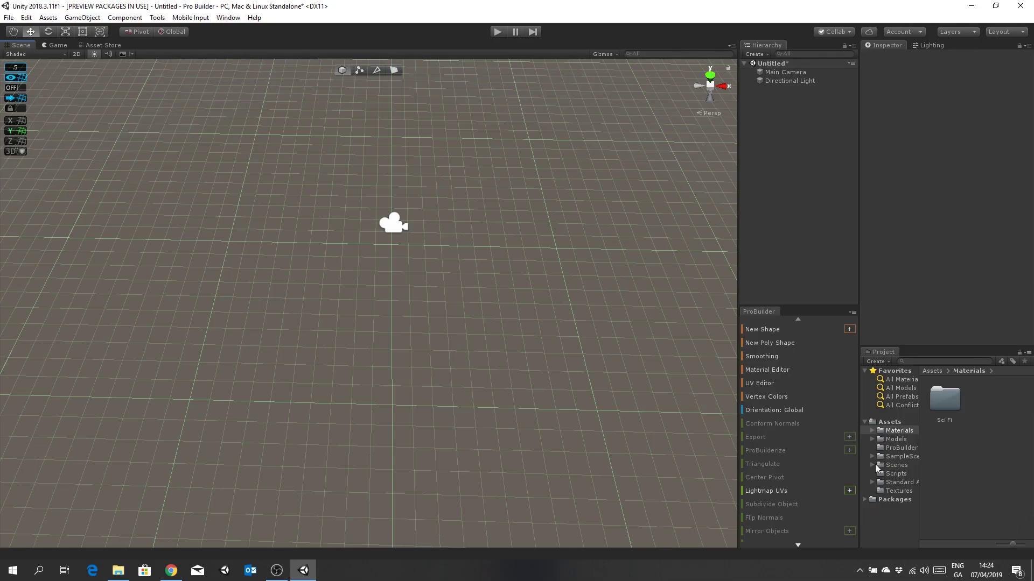
middle_click_drag(510, 260, 495, 281)
middle_click_drag(474, 319, 479, 312)
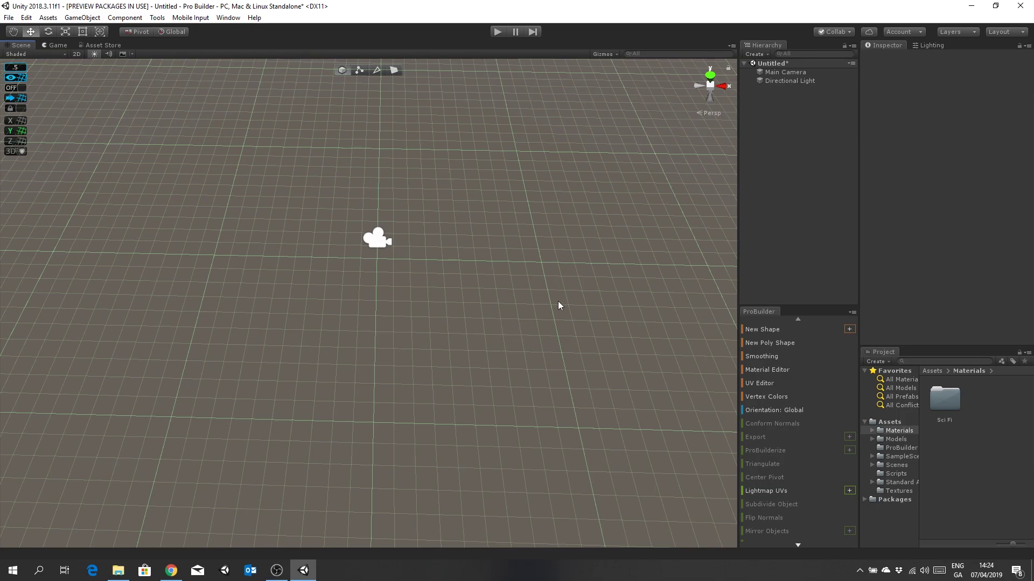
Step: Add a standard 3D plane object to the scene
right_click(788, 181)
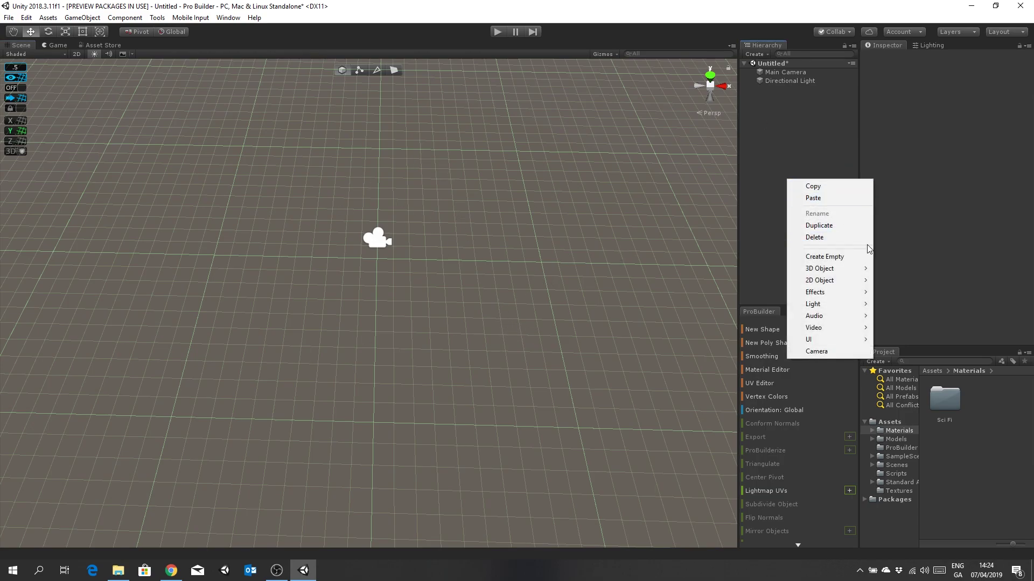
mouse_move(847, 268)
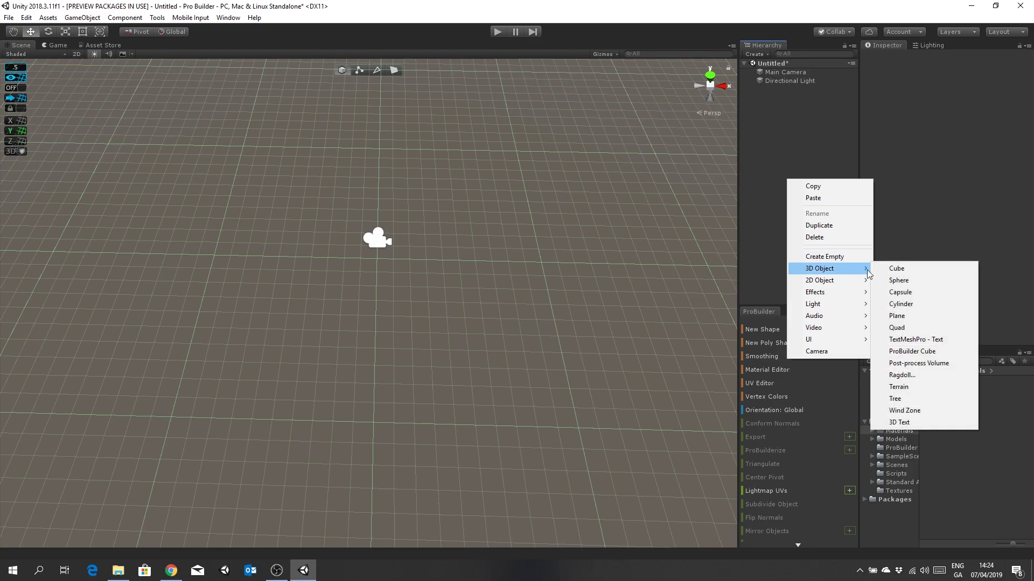
left_click(909, 316)
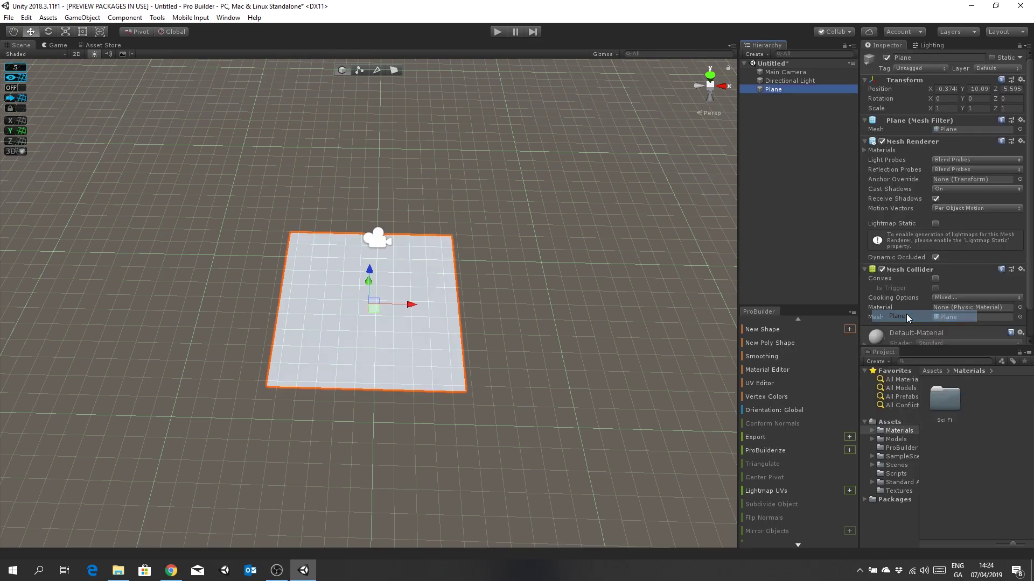
Step: Set the plane's position to X 0, Y 0, Z 0 so that it sits at the world origin
left_click(948, 89)
type("0")
left_click(975, 89)
type("0")
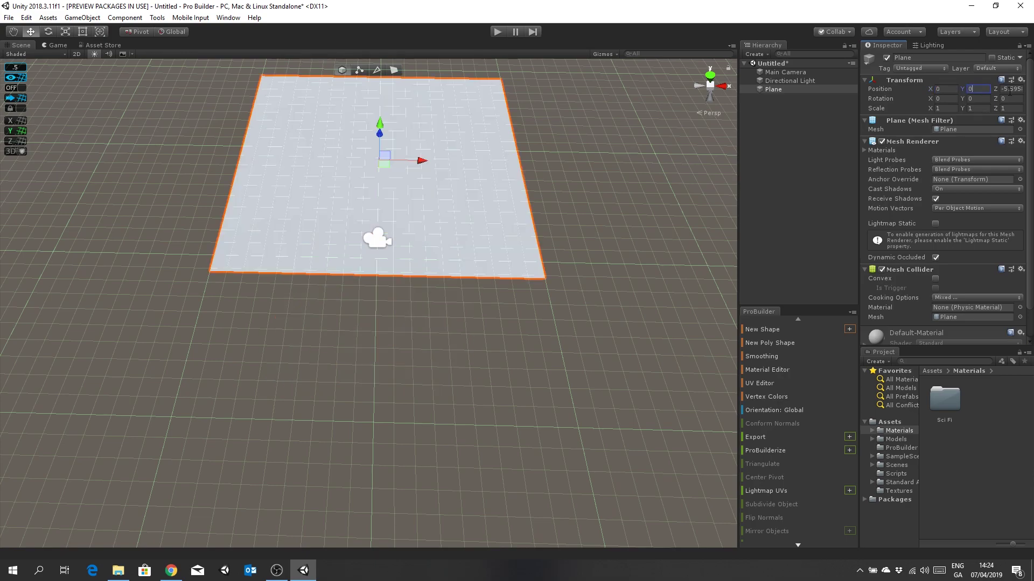
left_click(1008, 89)
type("0")
left_click_drag(603, 152, 589, 295, "alt")
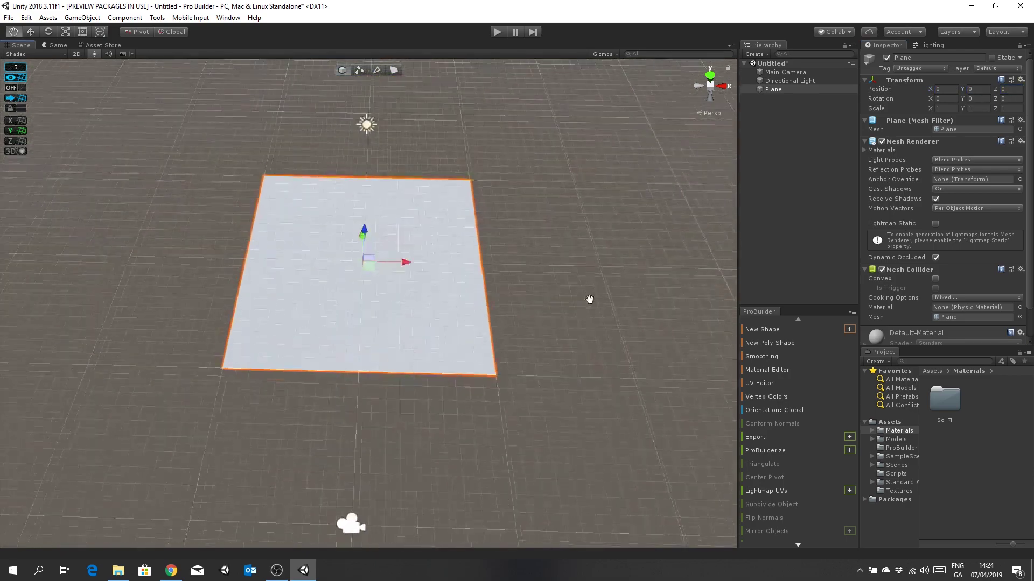
scroll(553, 282, "up", 3)
middle_click_drag(554, 282, 570, 316)
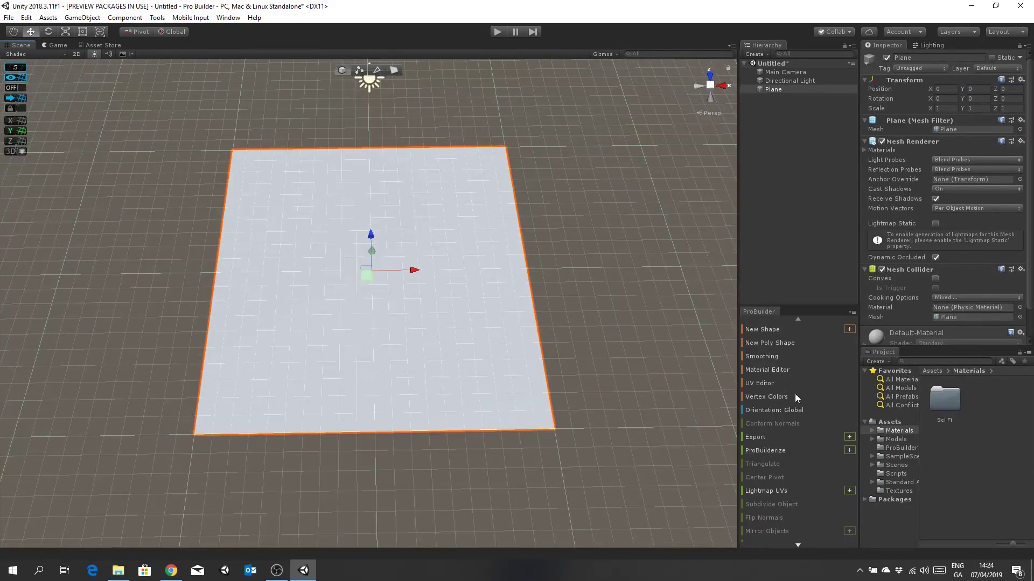
Step: Apply the Cog texture from the project's Textures folder to the plane
left_click(899, 491)
left_click(949, 397)
left_click_drag(948, 396, 410, 271)
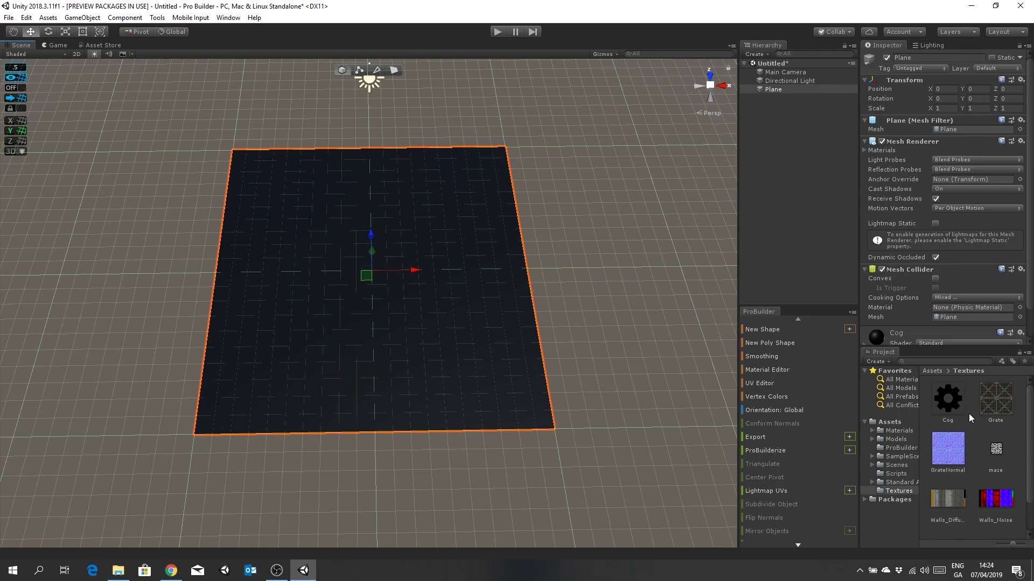
Step: Change the shader of the Cog material in the Materials folder to Unlit/Transparent
left_click(898, 431)
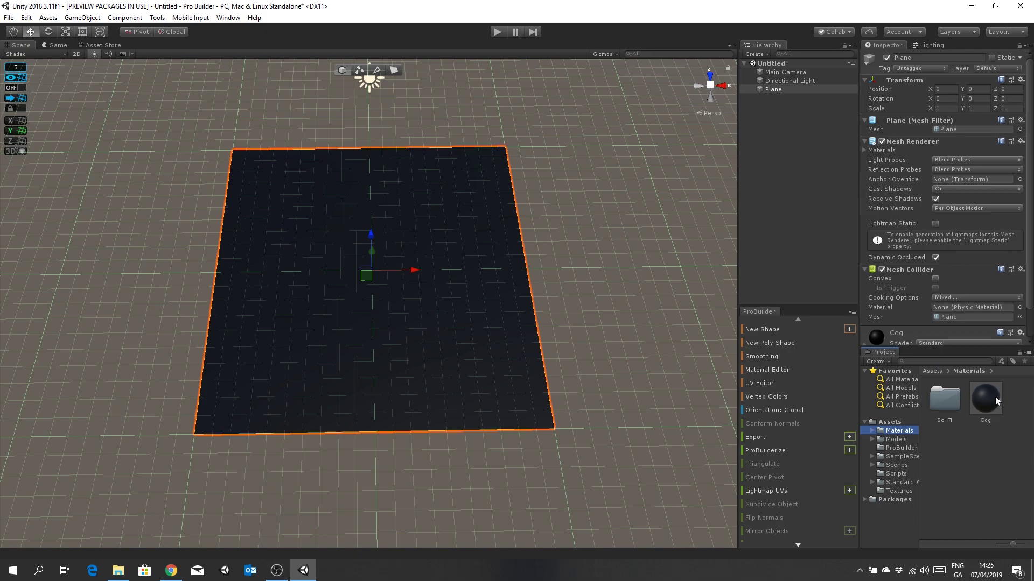
left_click(983, 399)
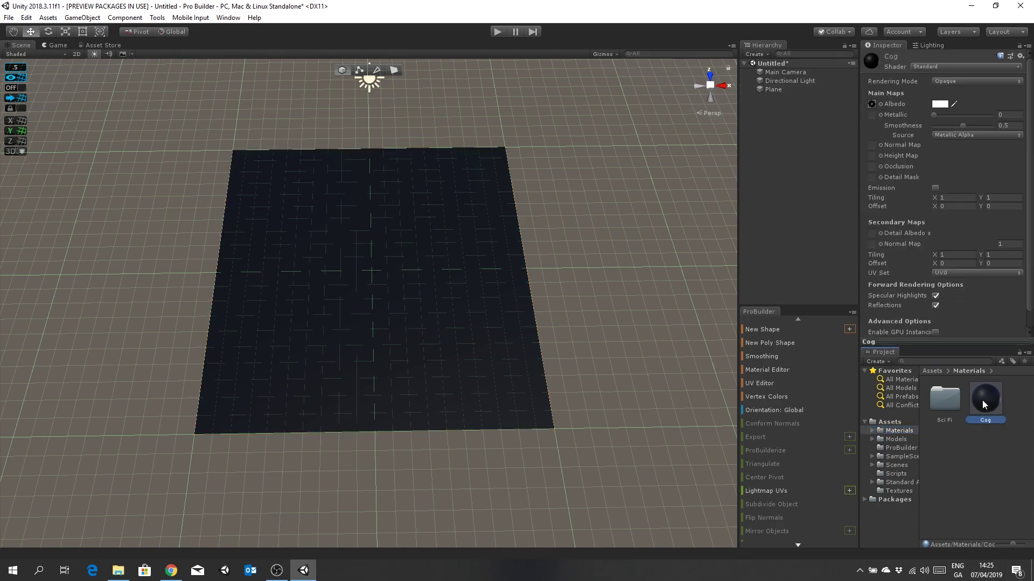
left_click(948, 67)
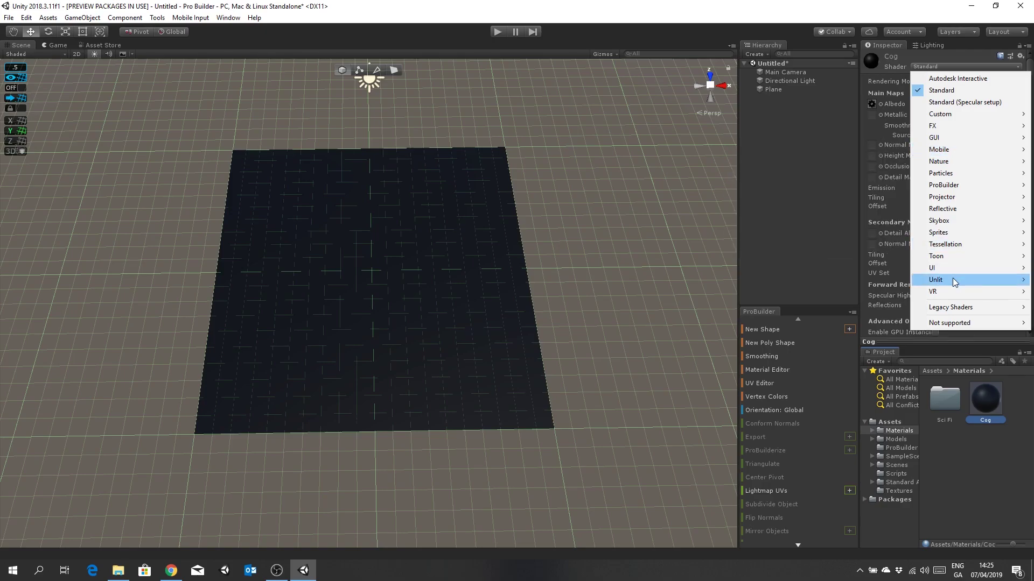
mouse_move(954, 282)
left_click(876, 303)
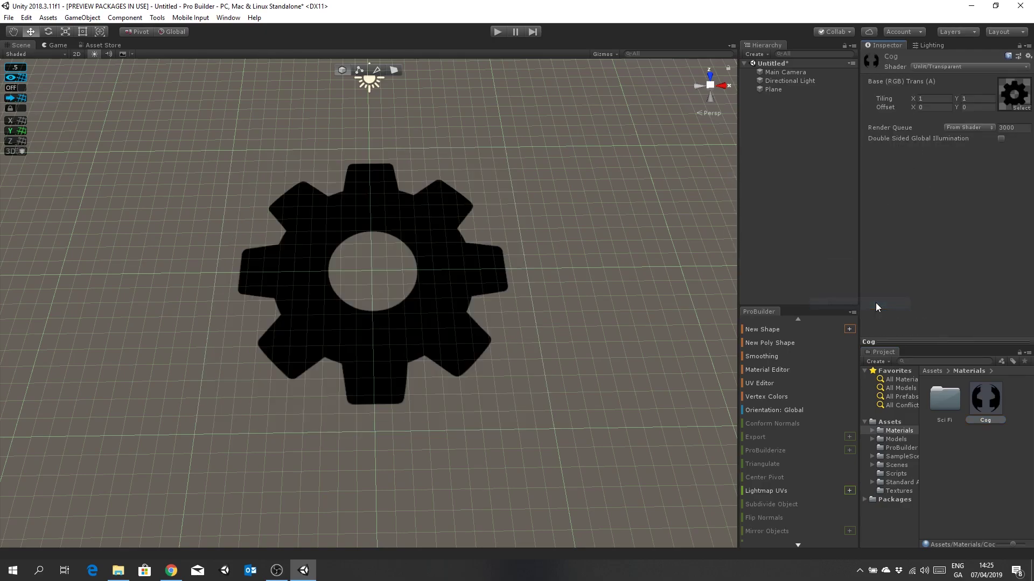
Step: Scale the cog plane down uniformly to about 0.91 on all axes
left_click_drag(467, 291, 512, 286, "alt")
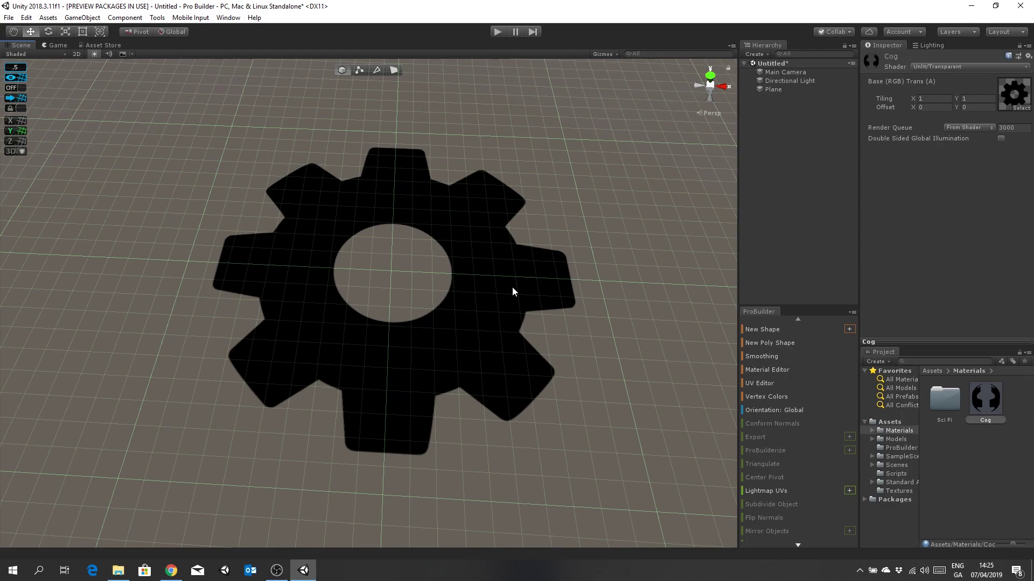
left_click_drag(512, 291, 522, 319, "alt")
middle_click_drag(522, 320, 526, 362)
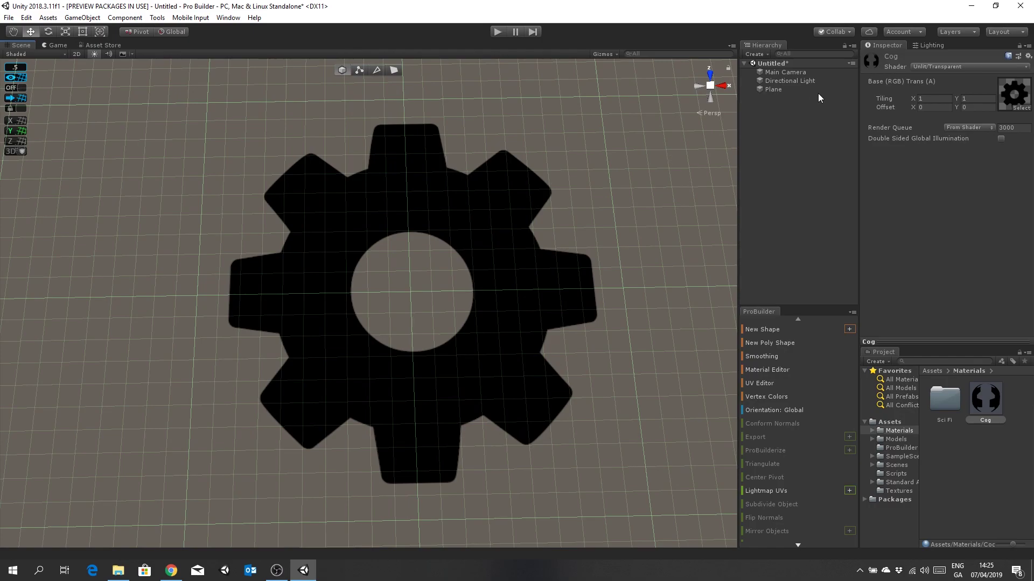
middle_click_drag(535, 203, 512, 258)
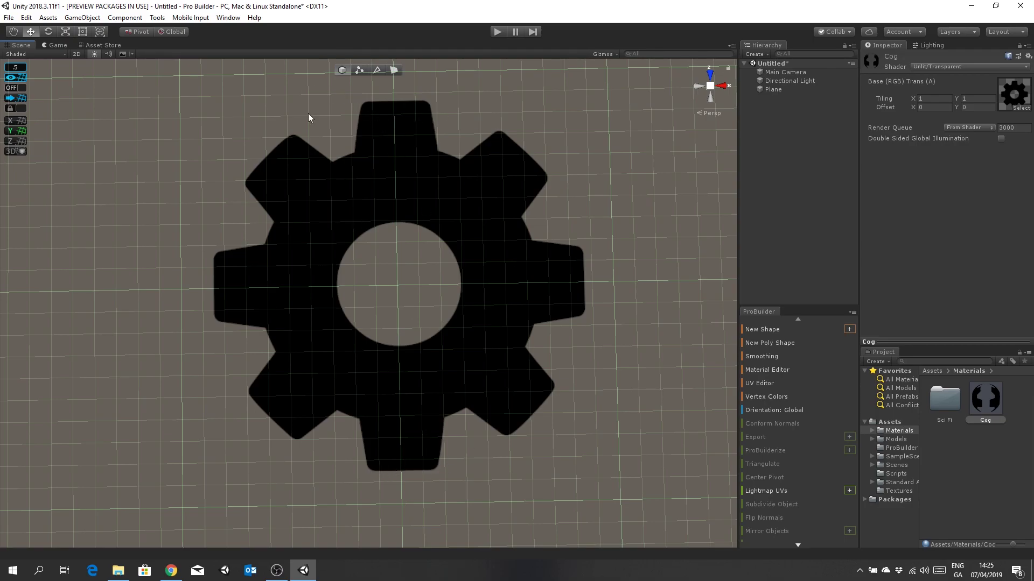
left_click(71, 32)
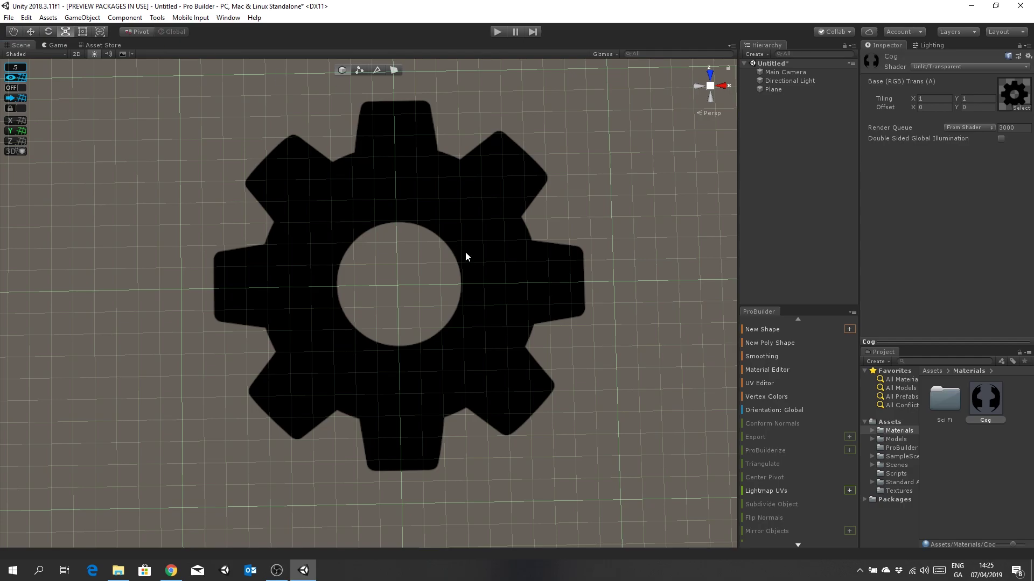
left_click(769, 89)
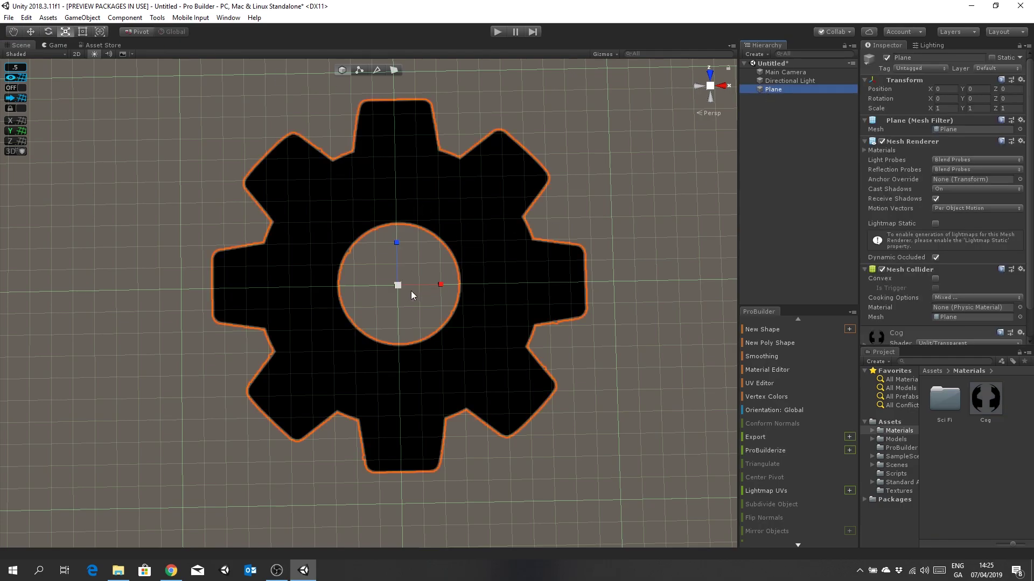
left_click_drag(398, 286, 398, 287)
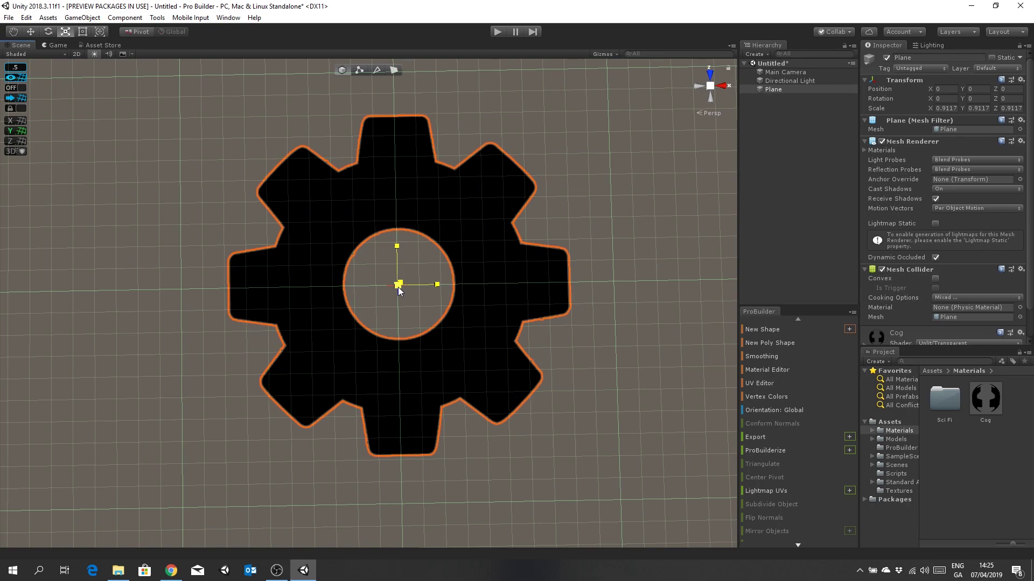
Step: With grid snapping on, draw a closed Poly Shape roughly around one quarter of the cog, with a corner at the cog's centre
left_click_drag(399, 287, 398, 288)
left_click(22, 88)
left_click(777, 343)
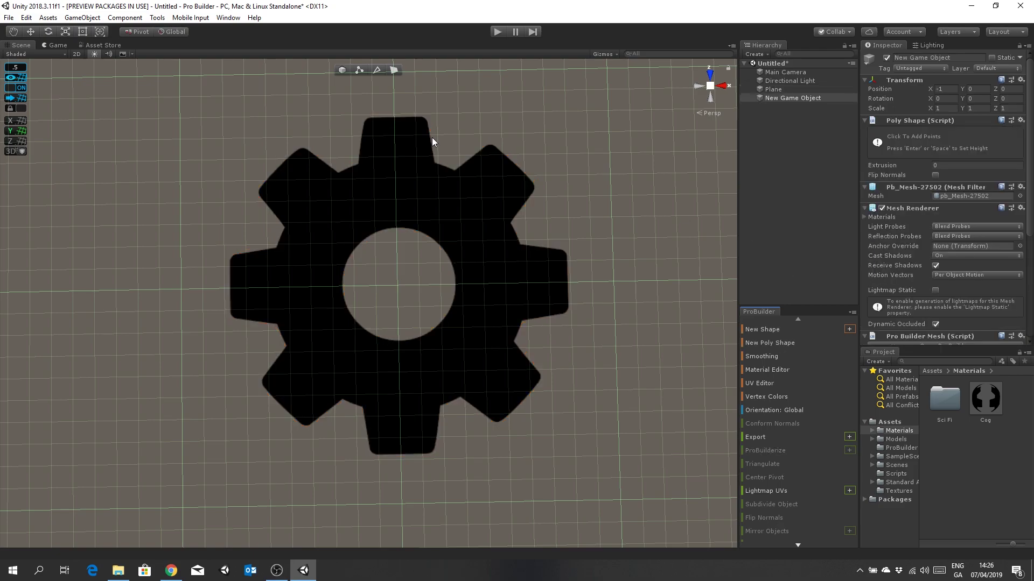
left_click(394, 117)
left_click(491, 144)
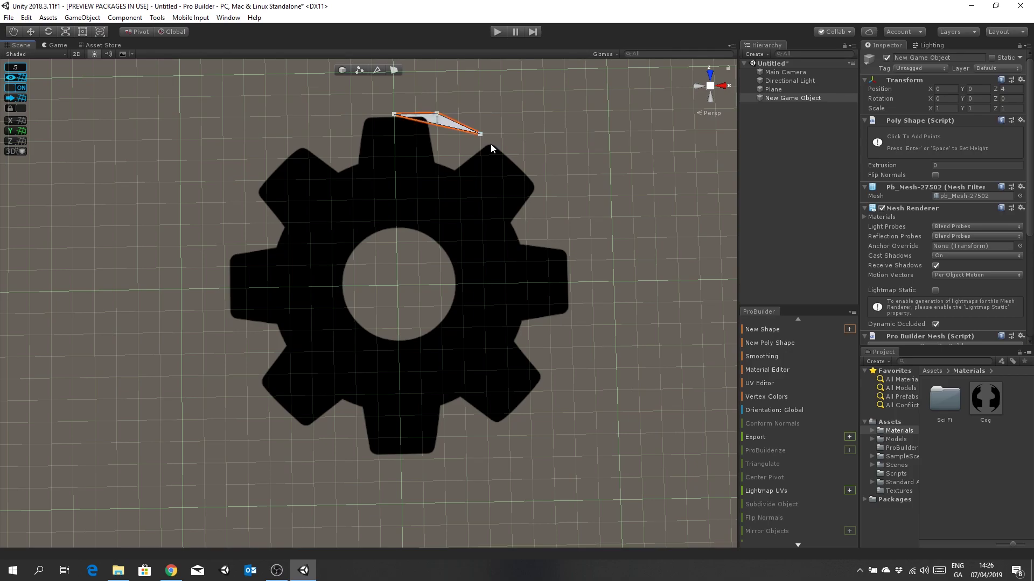
left_click(535, 188)
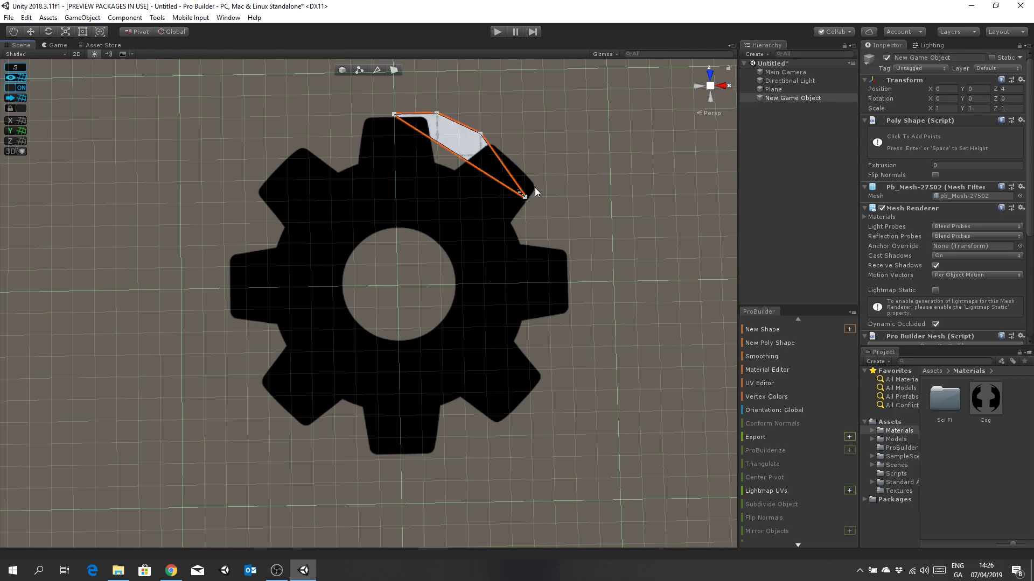
left_click(568, 255)
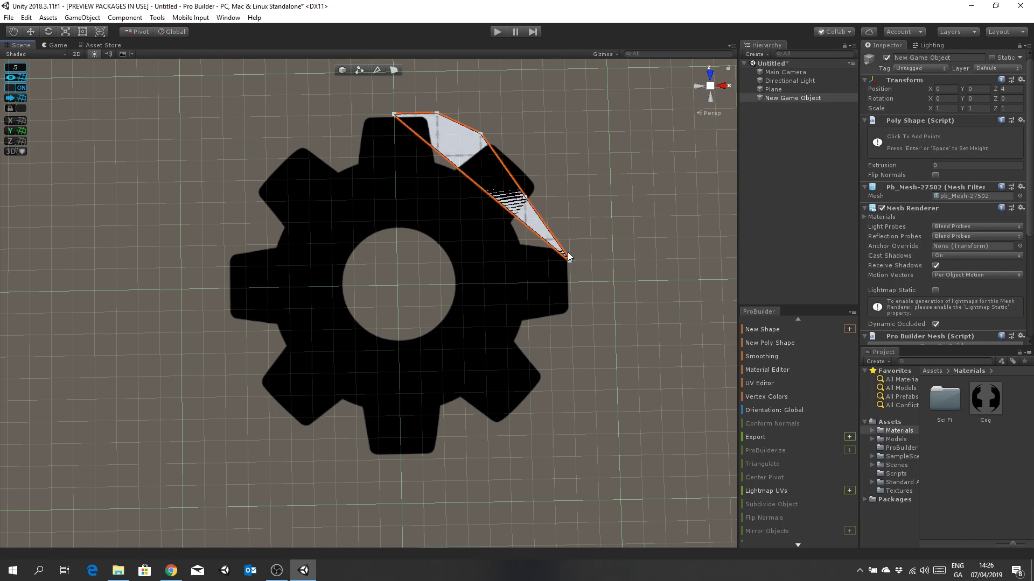
left_click(569, 282)
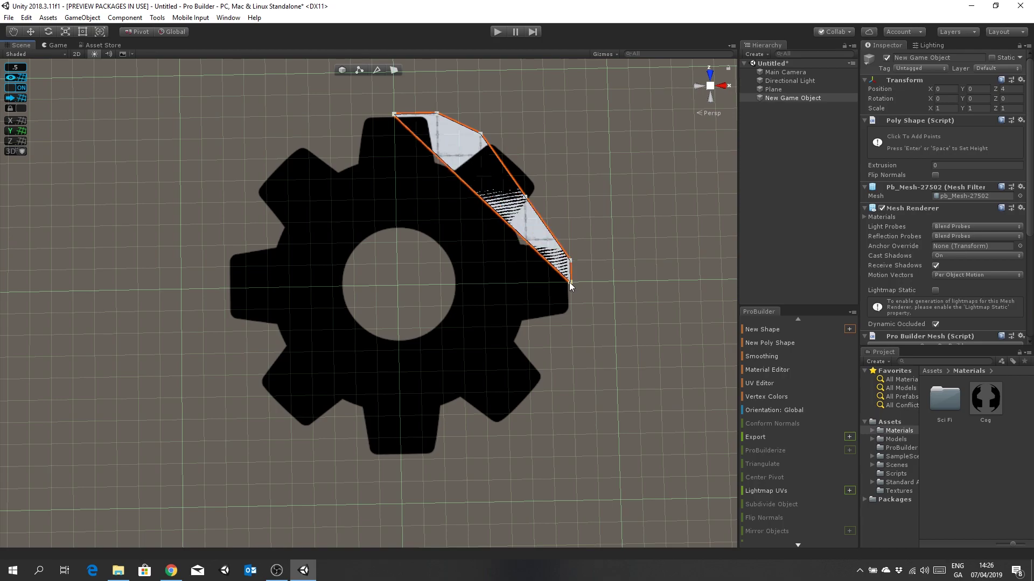
left_click(398, 287)
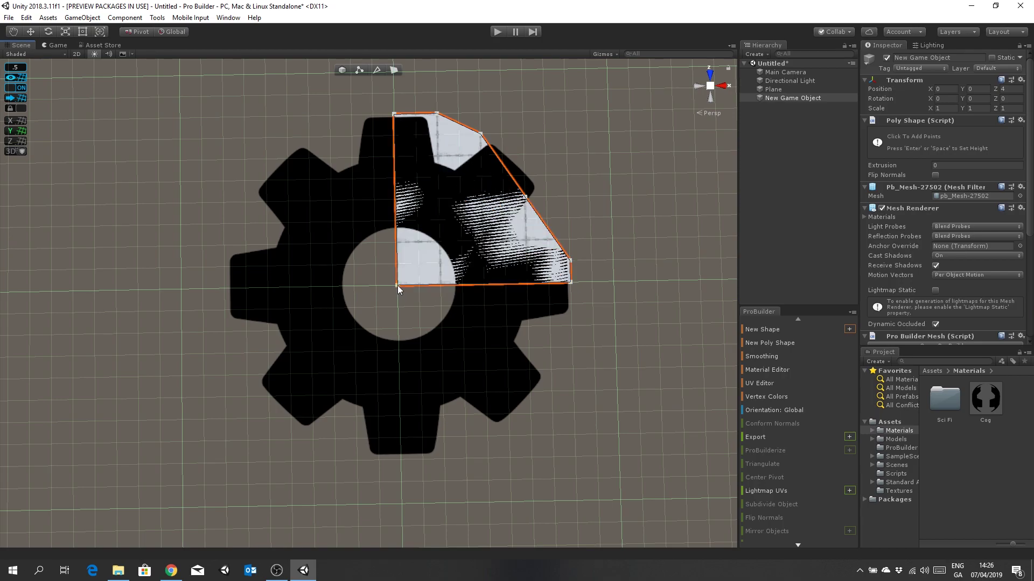
left_click(394, 114)
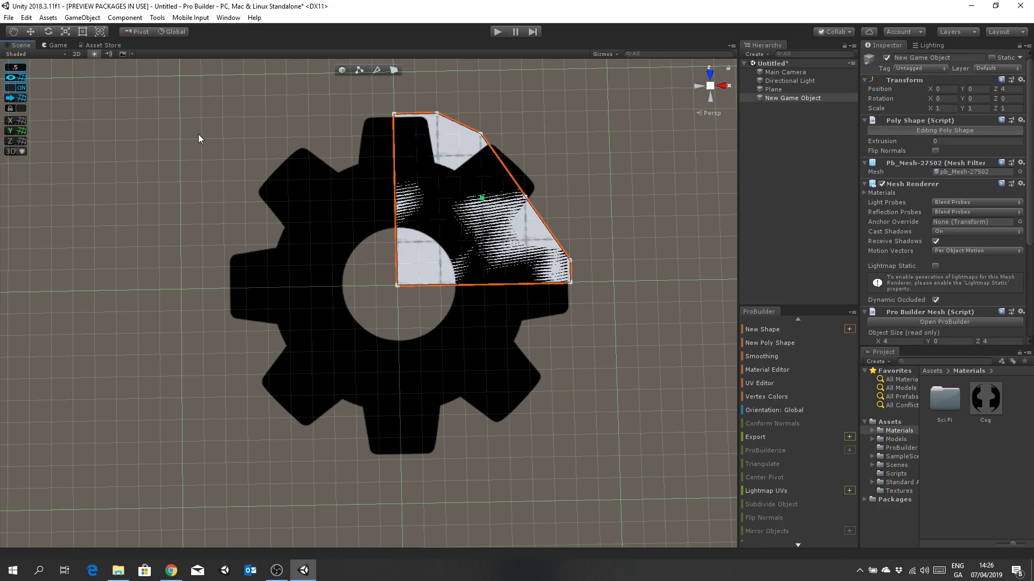
Step: Turn grid snapping off and move the Poly Shape's outer points onto the corners of the cog's teeth
left_click(19, 88)
left_click_drag(437, 115, 426, 118)
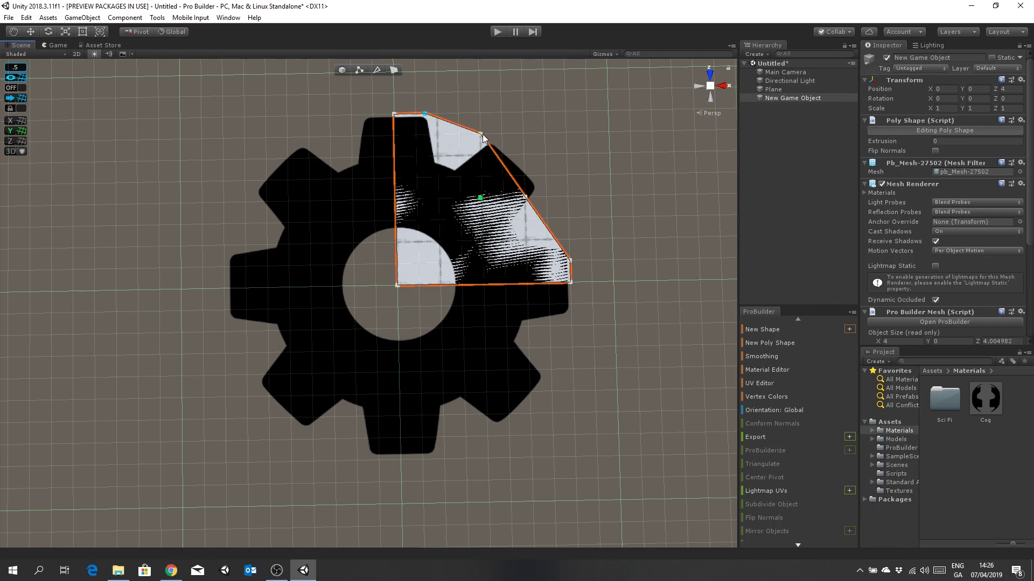
left_click_drag(483, 138, 494, 146)
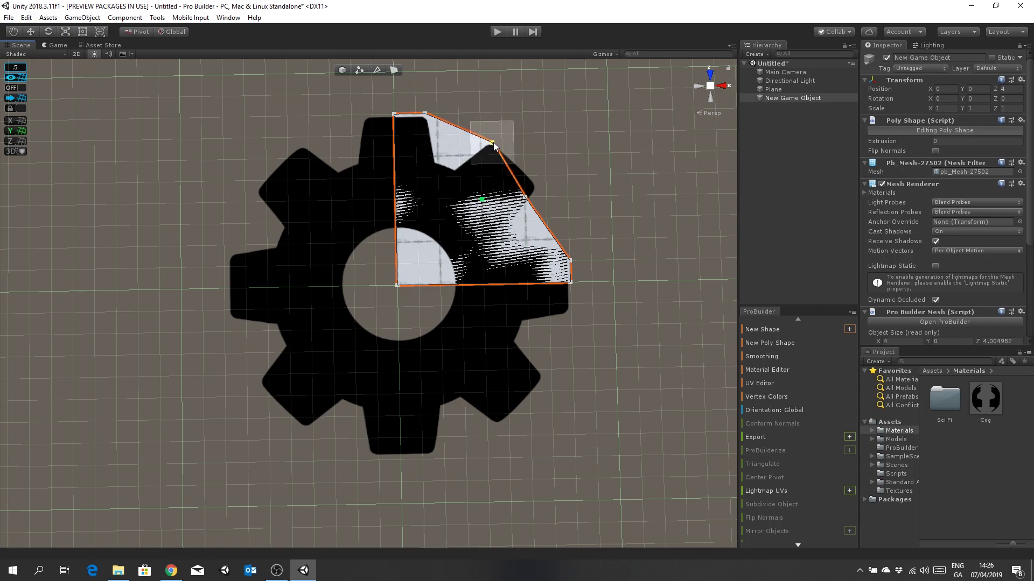
left_click_drag(526, 199, 536, 187)
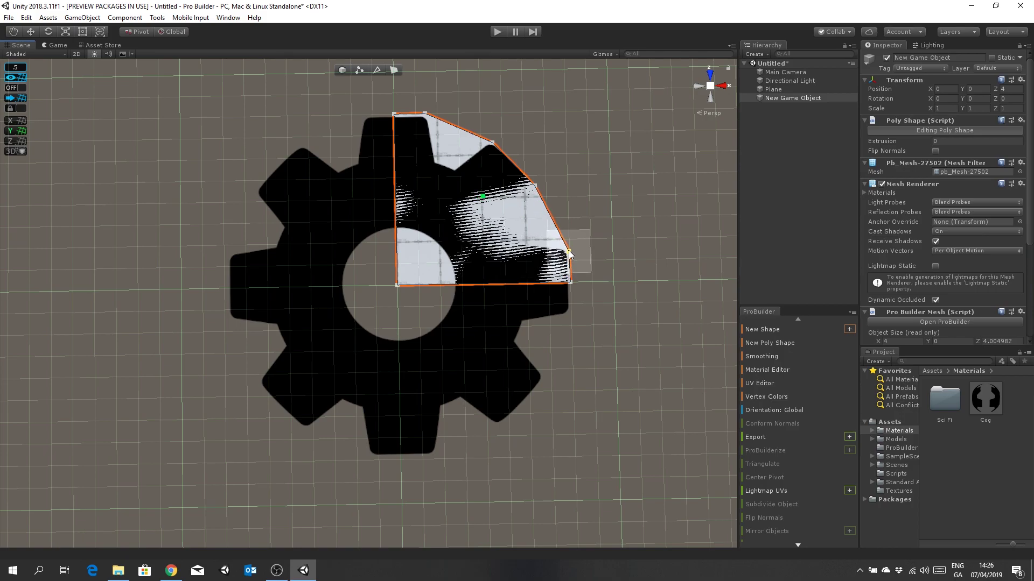
left_click_drag(570, 250, 570, 251)
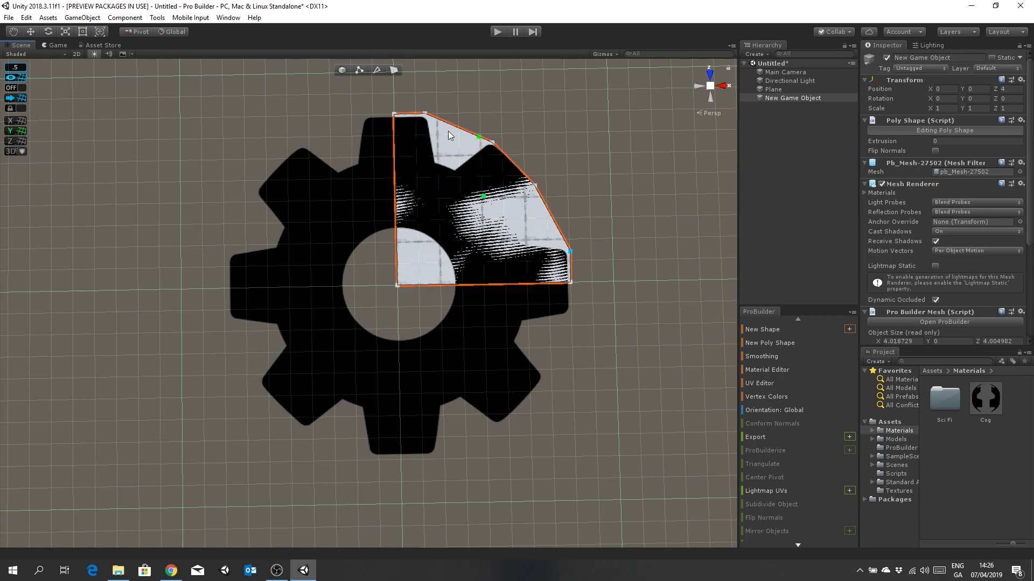
Step: Add points to the Poly Shape outline and place them in the gaps between the teeth so it follows the cog image
left_click_drag(450, 124, 456, 170)
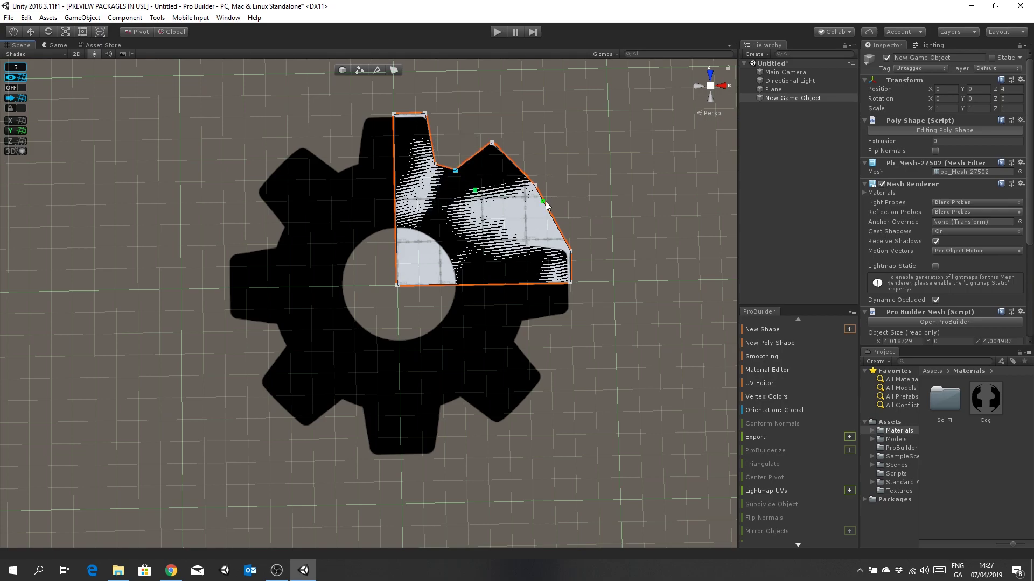
left_click_drag(543, 202, 520, 245)
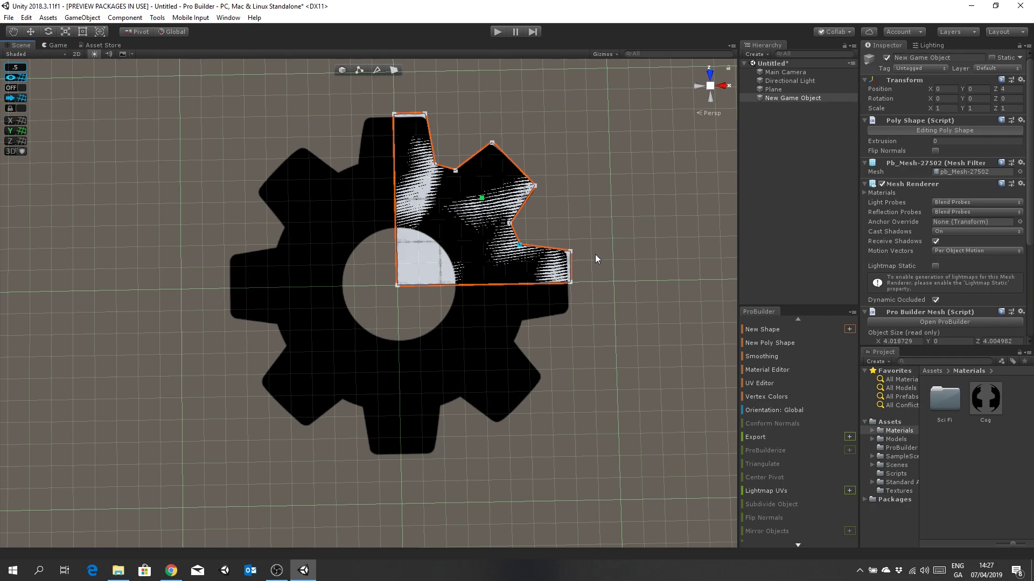
left_click_drag(570, 251, 569, 252)
Step: Turn grid snapping on, extrude the quarter-cog shape to a height of 1, and finish editing the Poly Shape
left_click_drag(637, 345, 454, 239, "alt")
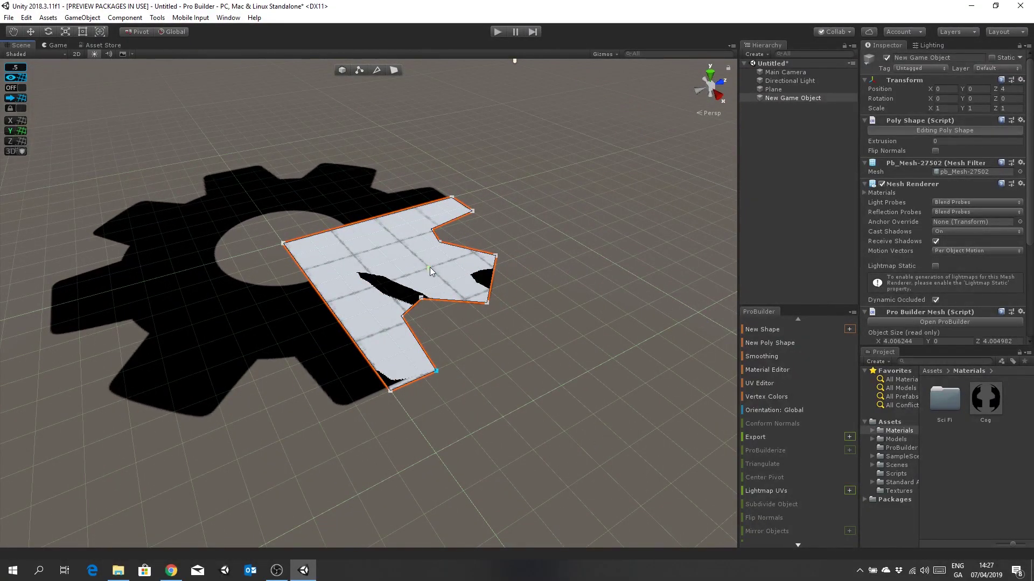
left_click(15, 88)
left_click_drag(429, 264, 432, 231)
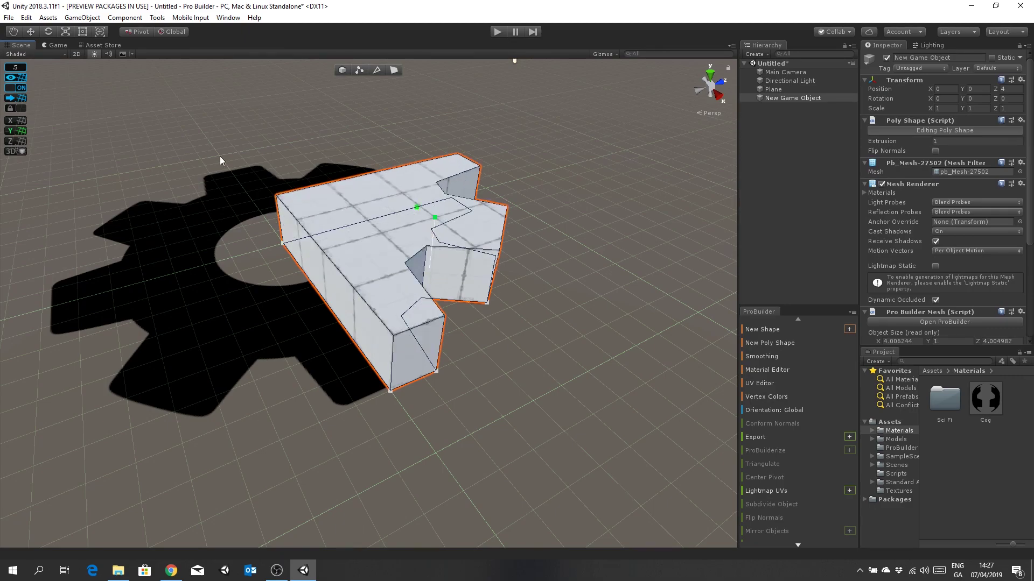
mouse_move(22, 71)
left_click_drag(409, 282, 519, 289, "alt")
scroll(472, 320, "up", 5)
scroll(473, 320, "down", 5)
left_click_drag(459, 273, 483, 360, "alt")
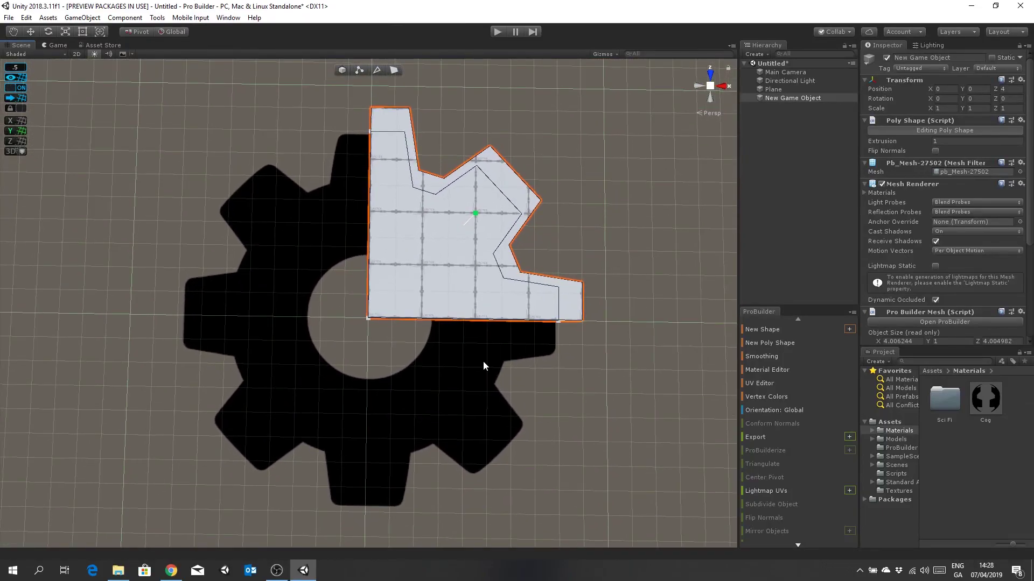
left_click_drag(538, 329, 587, 401, "alt")
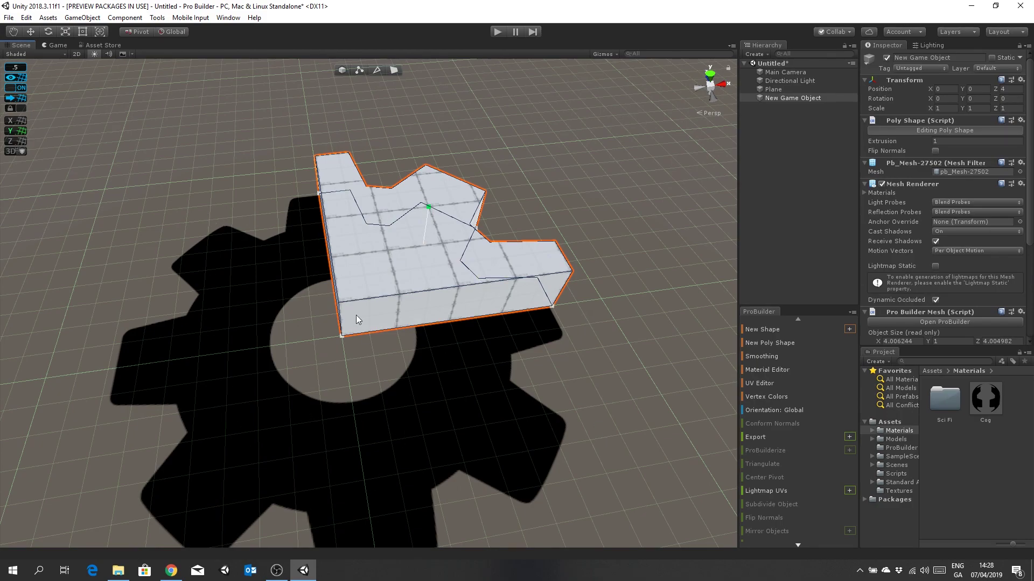
left_click(342, 70)
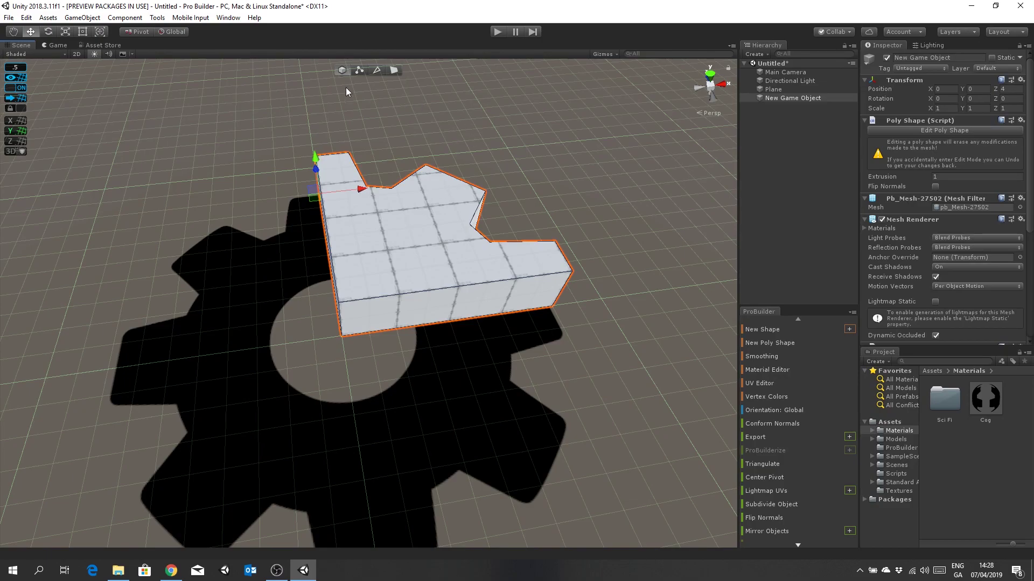
Step: Enable Duplicate in the Mirror Objects settings, try mirroring the quarter cog on the X axis, and undo the mirror
mouse_move(479, 199)
left_mouse_down("alt")
mouse_move(516, 200)
mouse_move(470, 194)
left_mouse_up("alt")
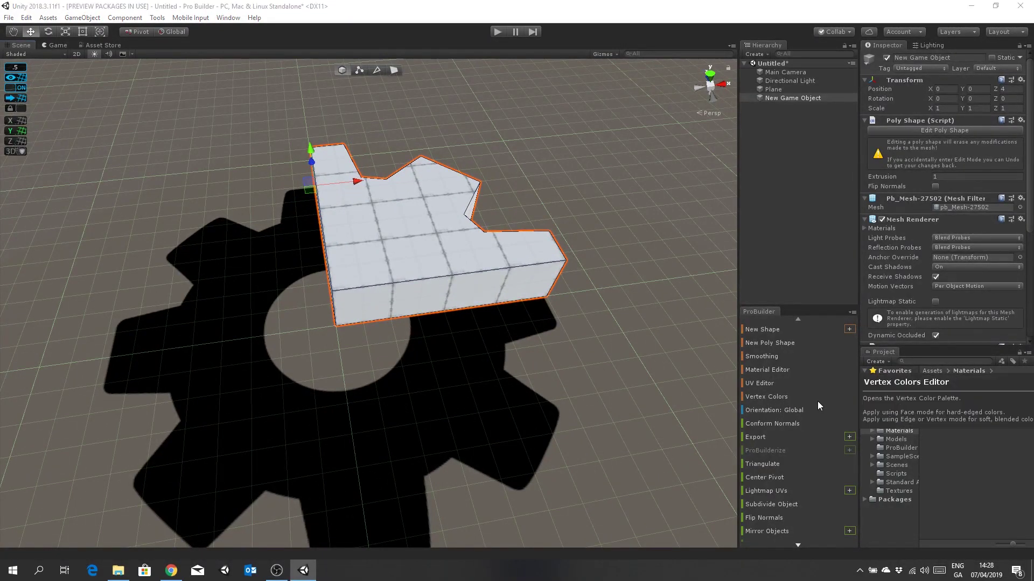
scroll(813, 400, "down", 3)
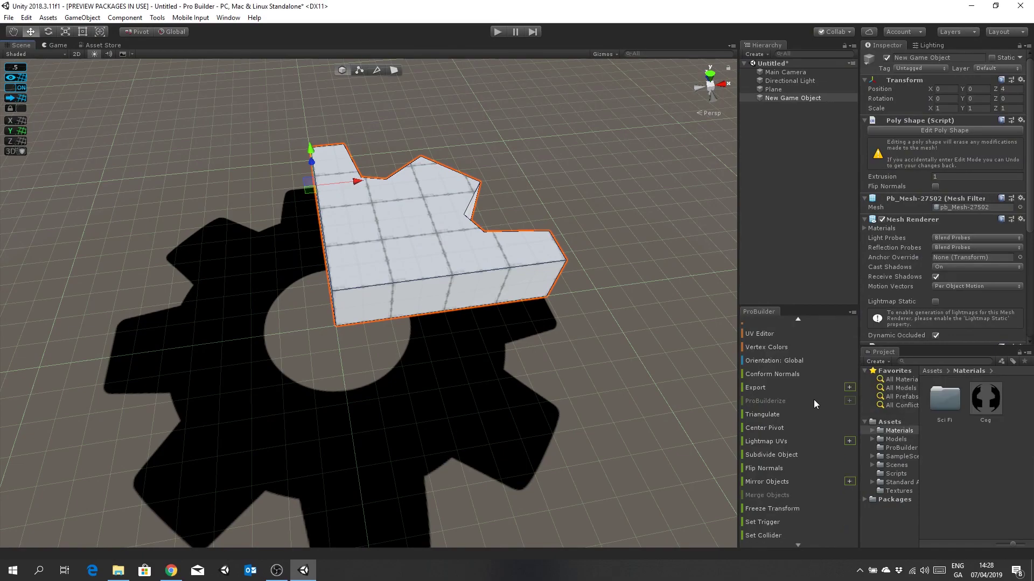
left_click(850, 481)
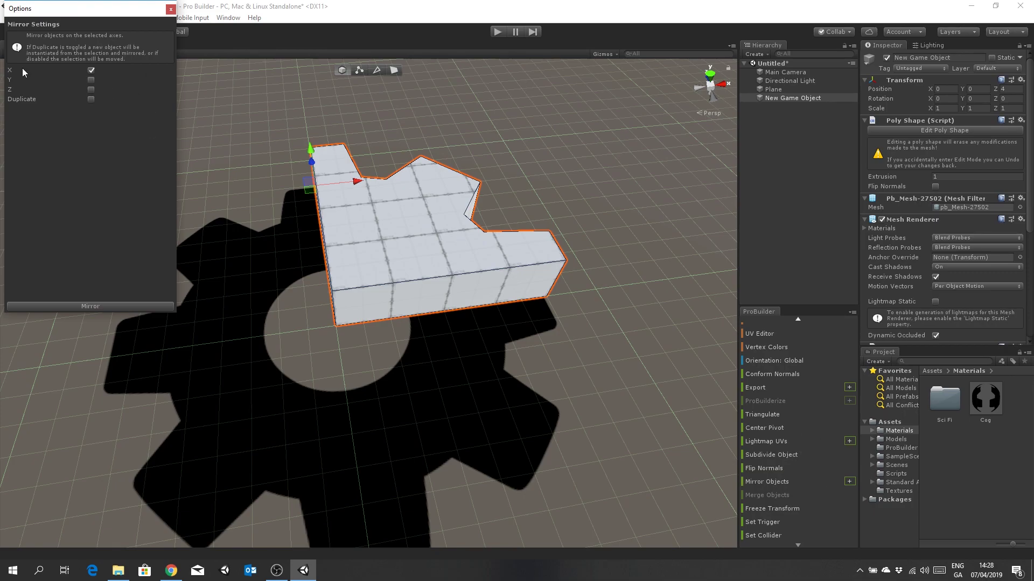
left_click(90, 100)
left_click(91, 306)
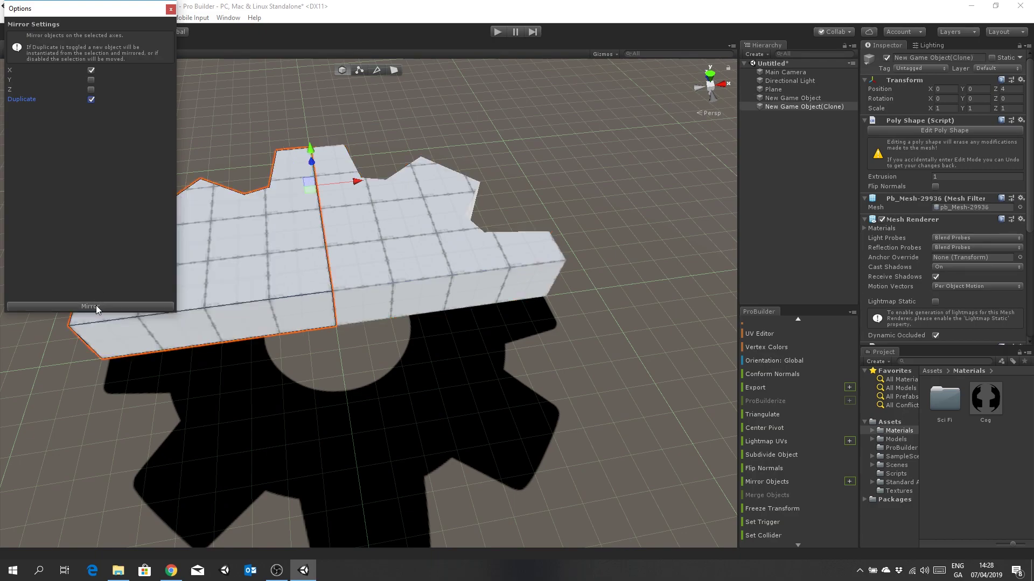
left_click(171, 10)
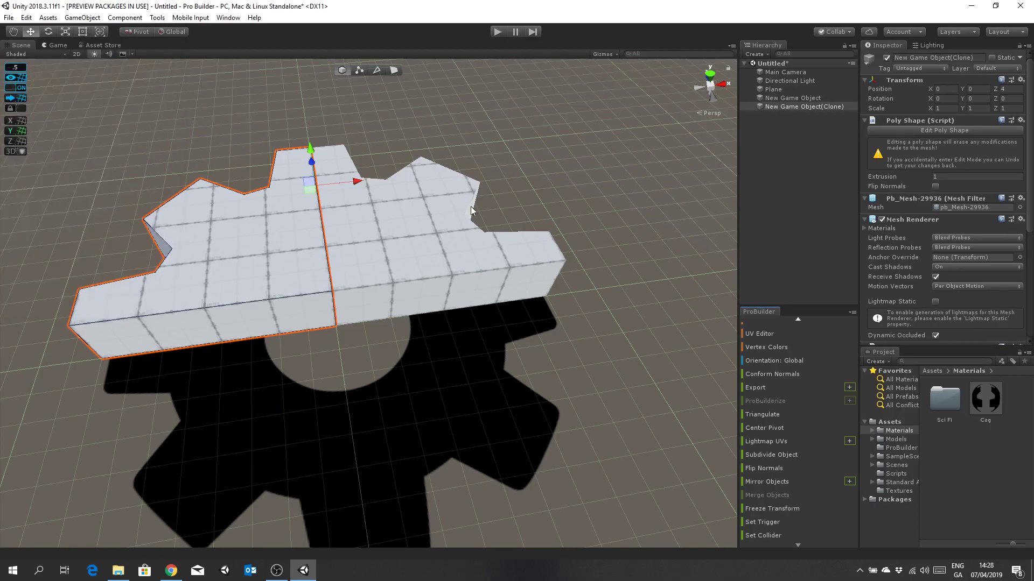
key("ctrl+z")
Step: Delete the two flat side faces of the quarter cog that meet at the cog's centre
mouse_move(470, 208)
left_mouse_down("alt")
mouse_move(470, 218)
mouse_move(521, 154)
left_mouse_up("alt")
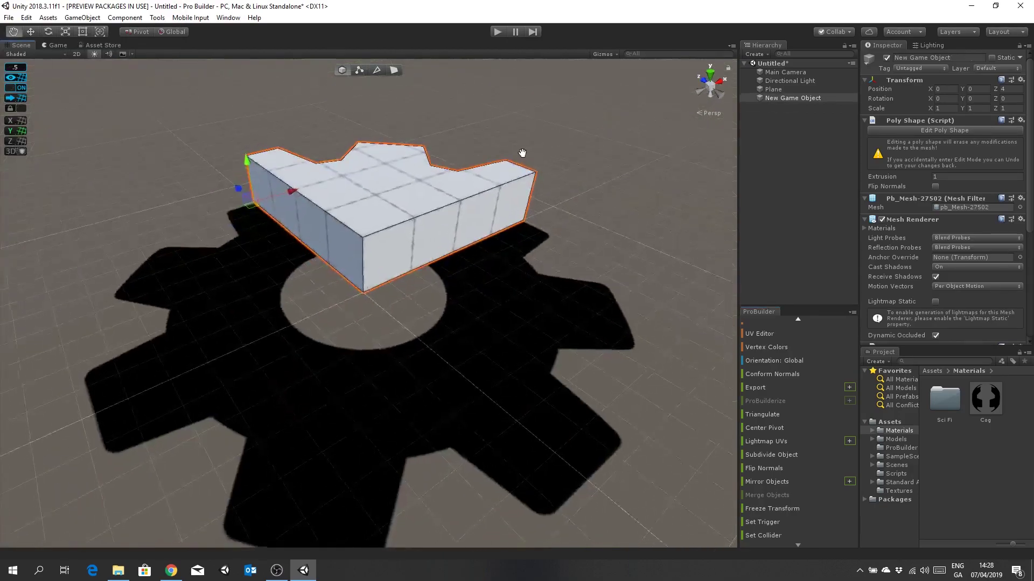
scroll(454, 231, "up", 3)
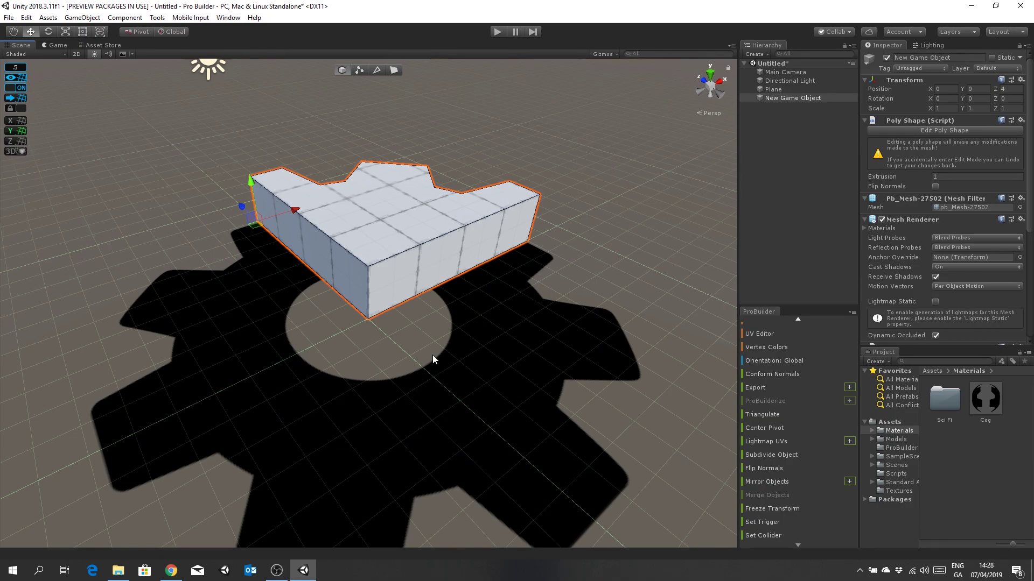
middle_click_drag(477, 317, 475, 327)
left_click(396, 71)
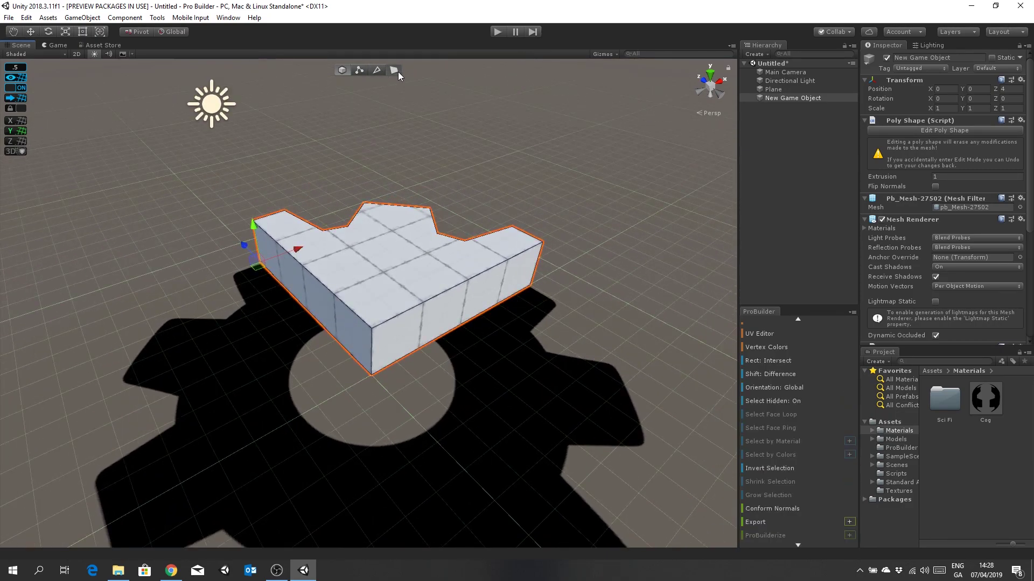
left_click(476, 294)
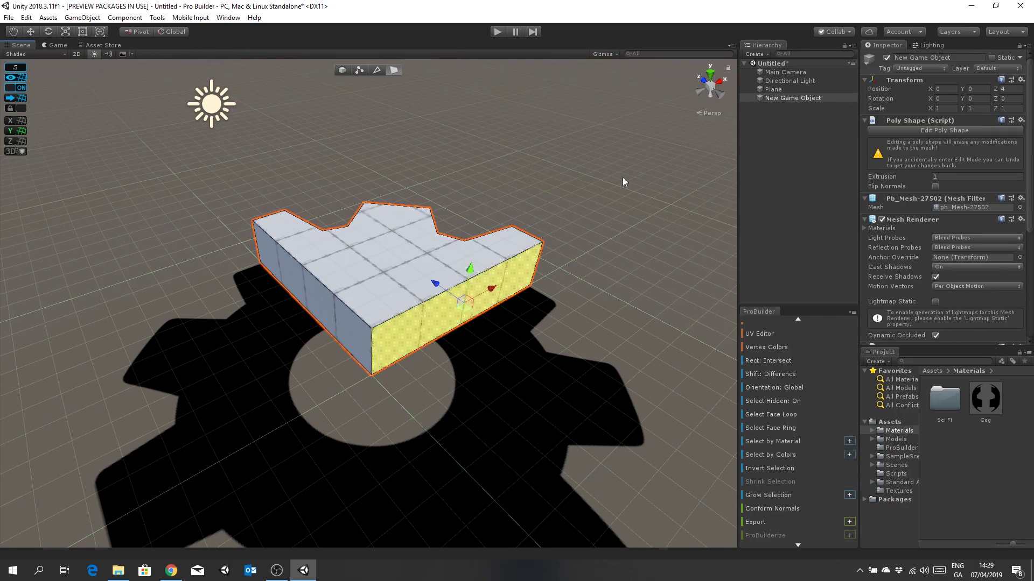
key("Delete")
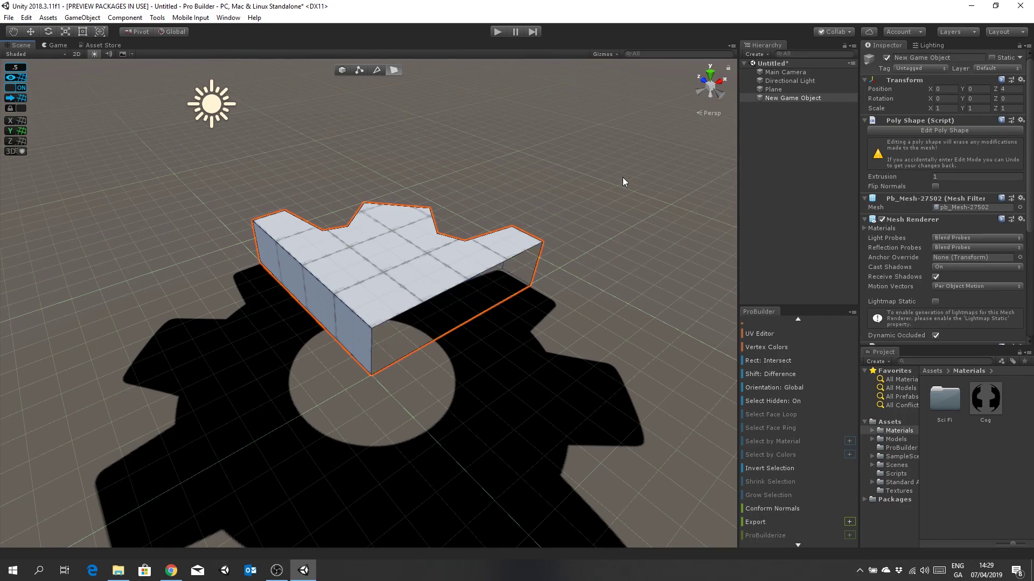
left_click(345, 322)
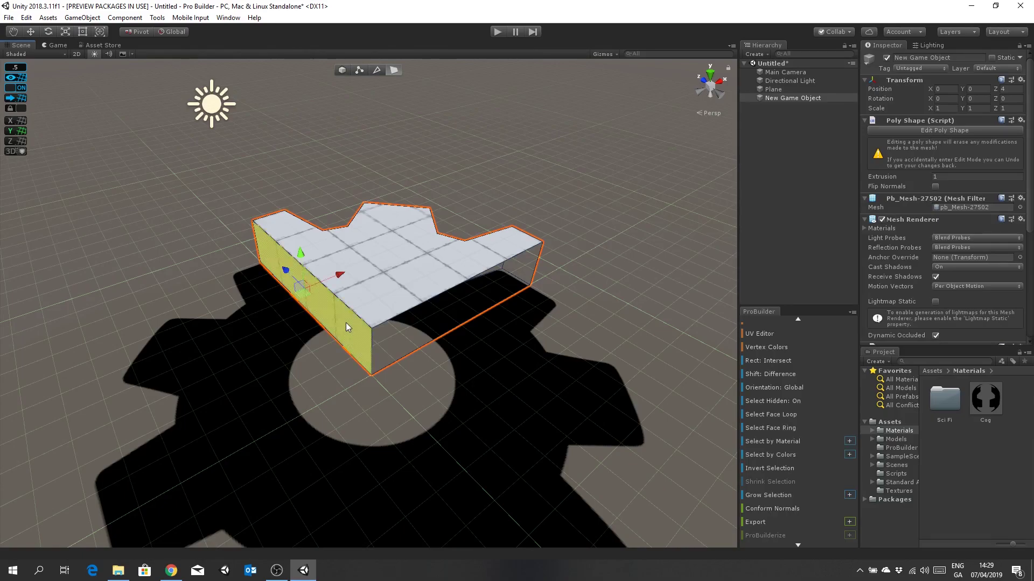
key("Delete")
Step: Return to object selection and mirror the open-sided quarter cog on the X axis as a duplicate
left_click_drag(346, 322, 439, 377, "alt")
left_click(342, 71)
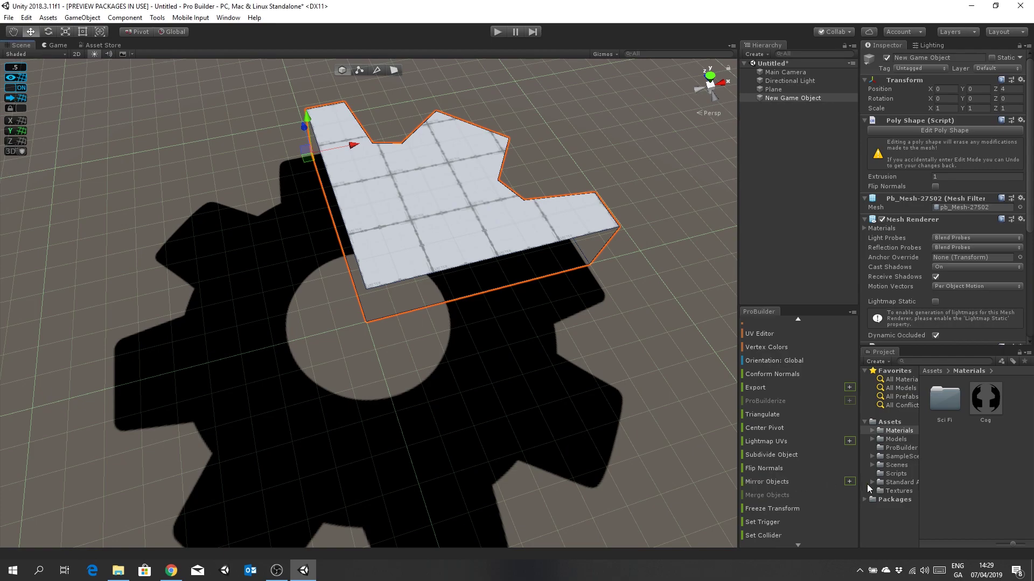
left_click(850, 483)
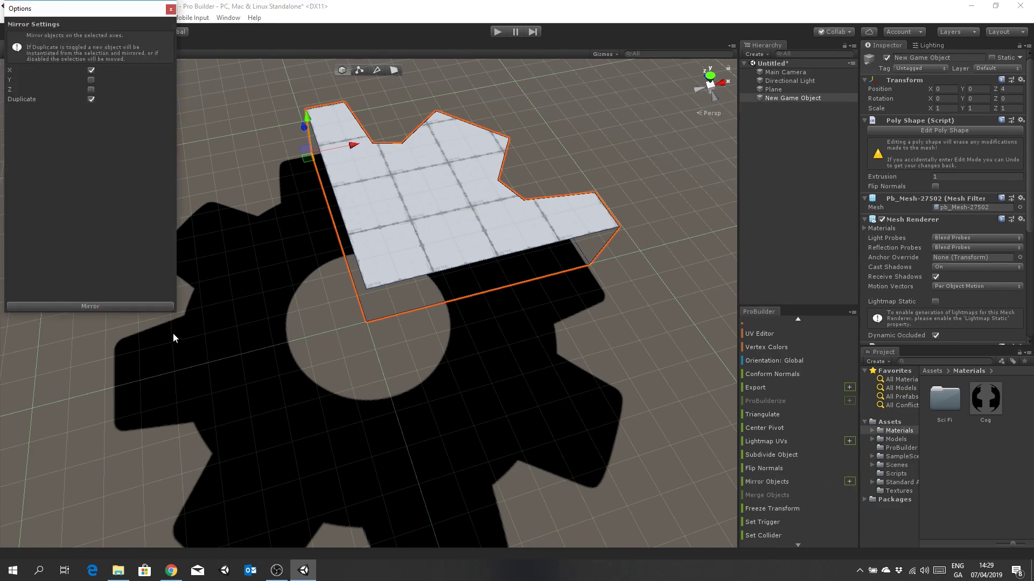
left_click(100, 308)
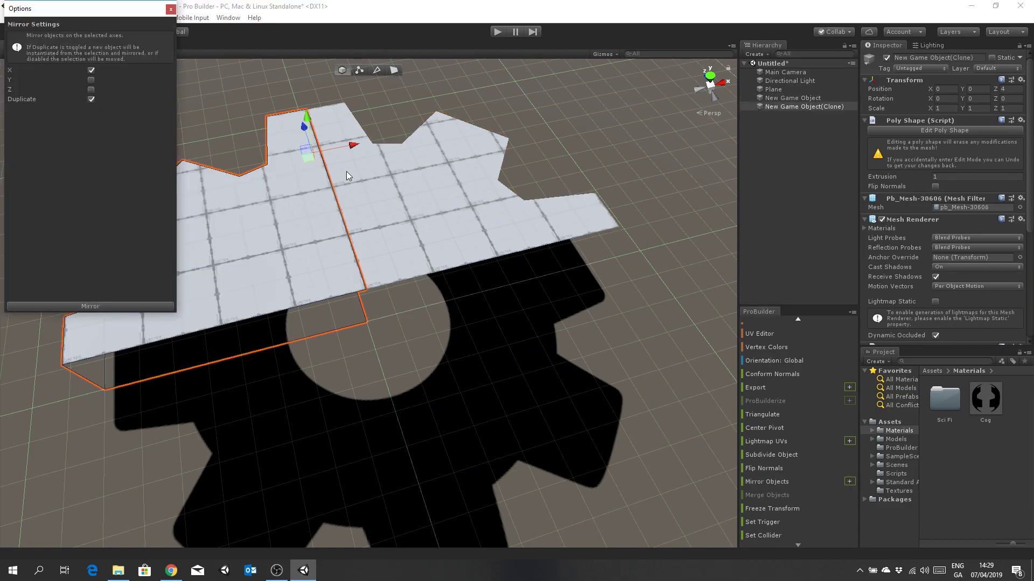
left_click(170, 10)
Step: Switch to vertex selection and examine the outer corner vertex on the seam between the two quarter cogs
left_click(359, 70)
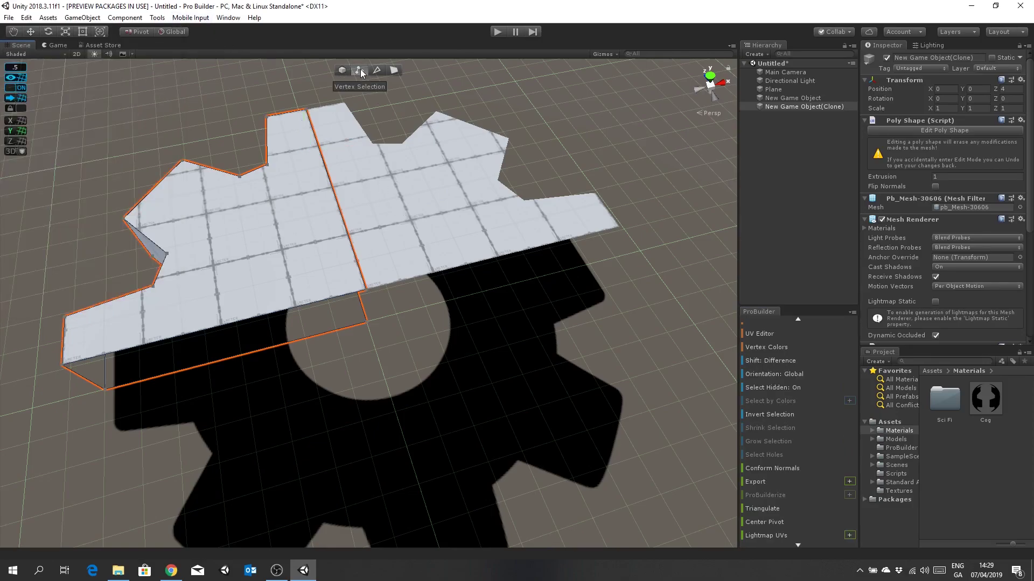
key("f")
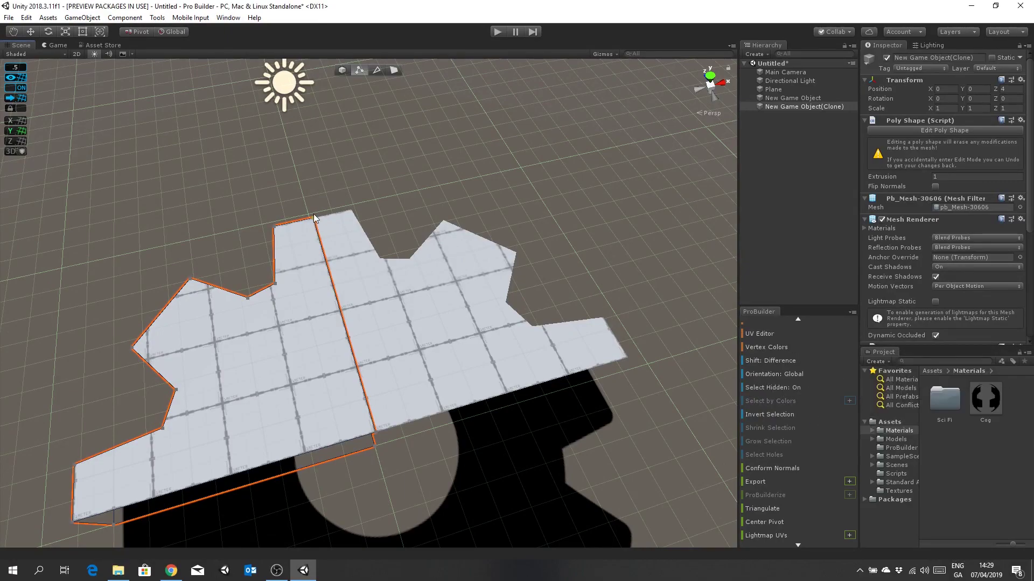
left_click_drag(348, 221, 443, 279, "alt")
scroll(452, 279, "up", 3)
scroll(458, 279, "up", 5)
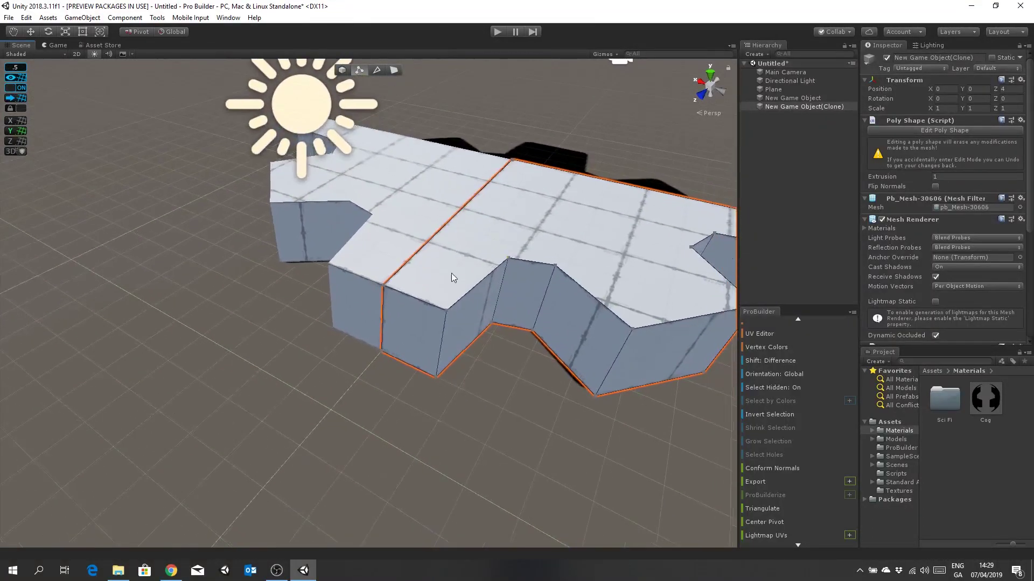
left_click(396, 277)
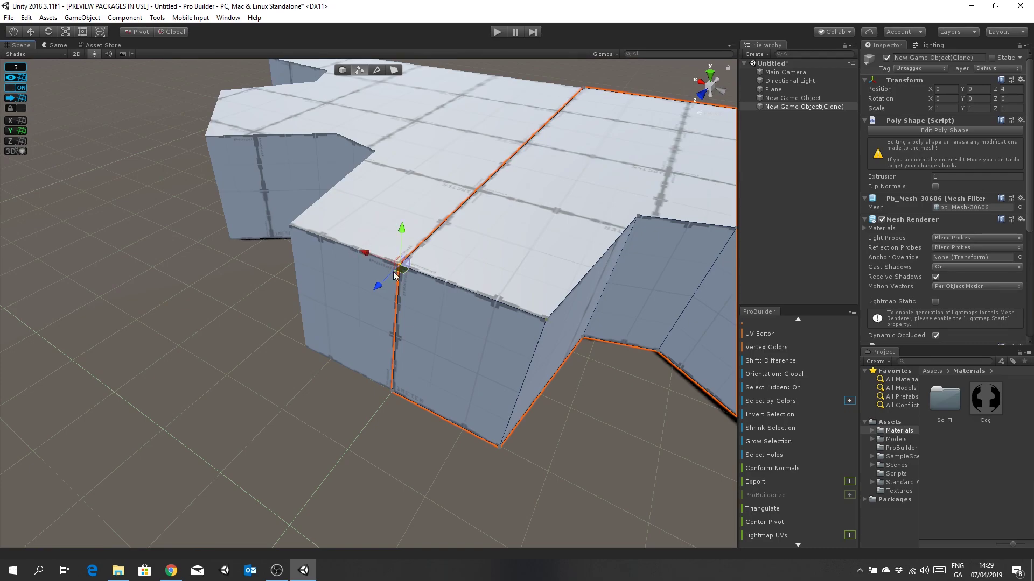
left_click(593, 405)
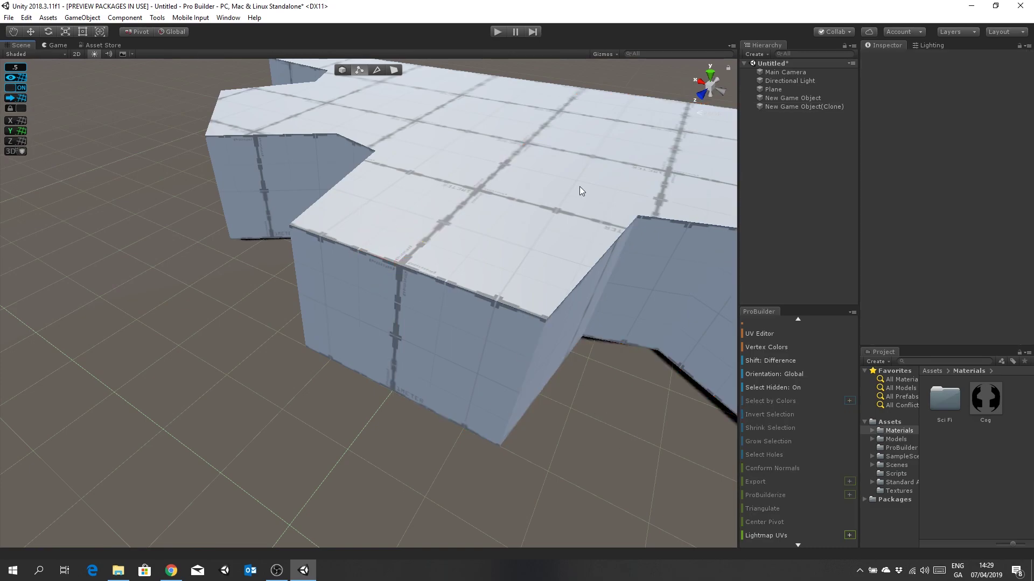
Step: Return to object selection, select both quarter cogs and merge them into one object
left_click(583, 212)
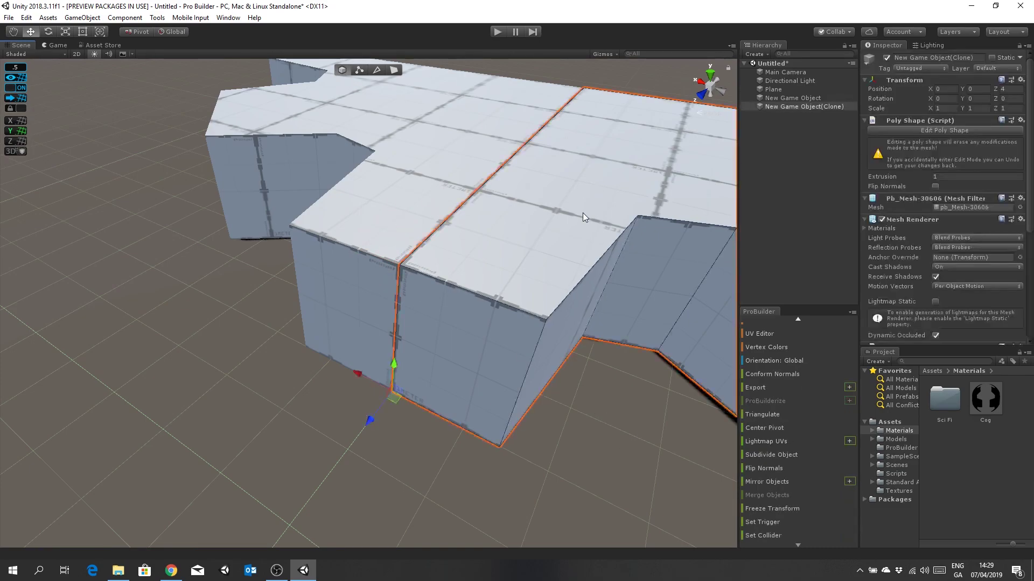
left_click(440, 133)
left_click(210, 299)
left_click(414, 187)
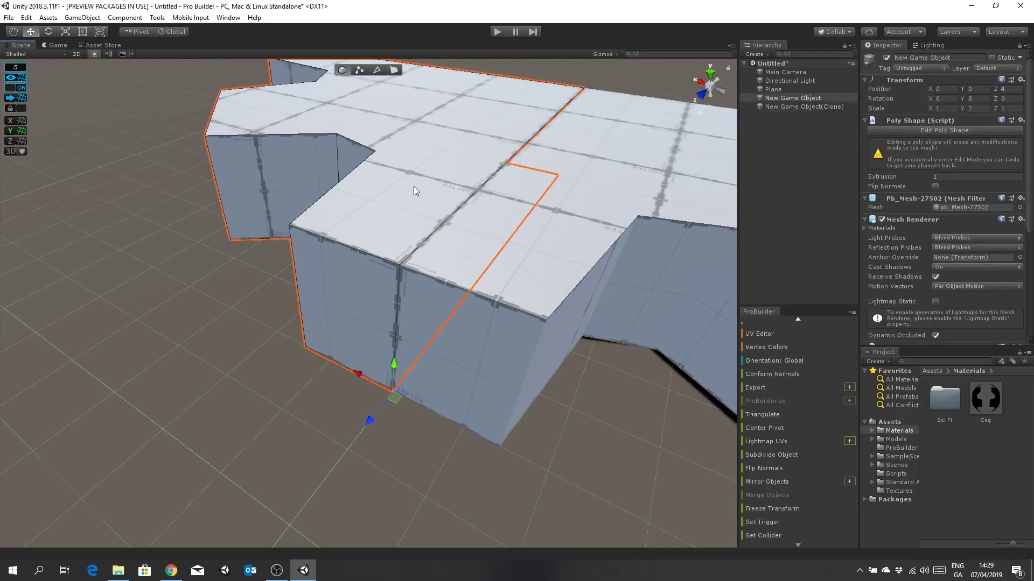
left_click(617, 179, "shift")
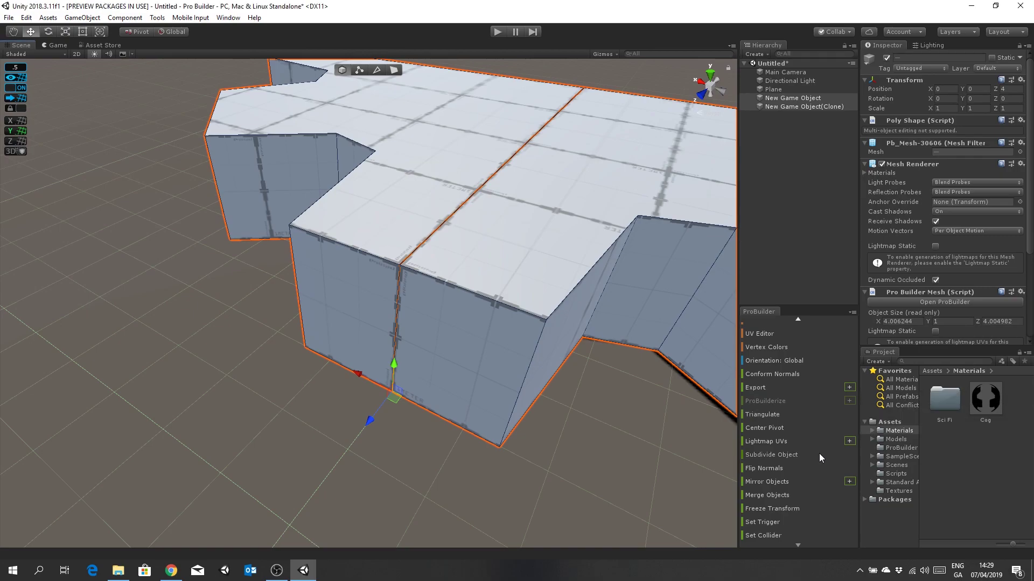
scroll(818, 453, "up", 1)
scroll(819, 454, "down", 1)
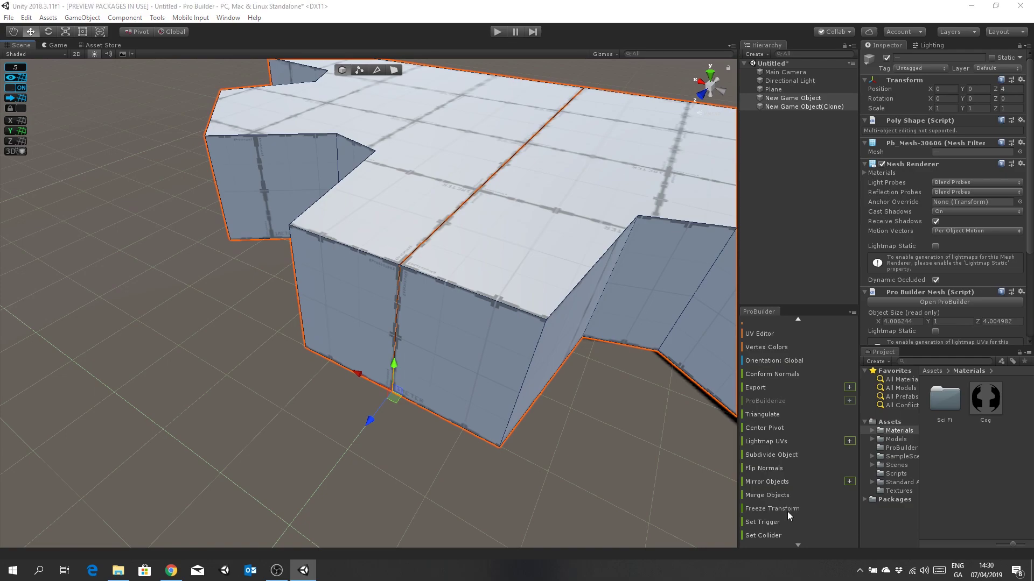
left_click(763, 495)
middle_click_drag(495, 383, 616, 395)
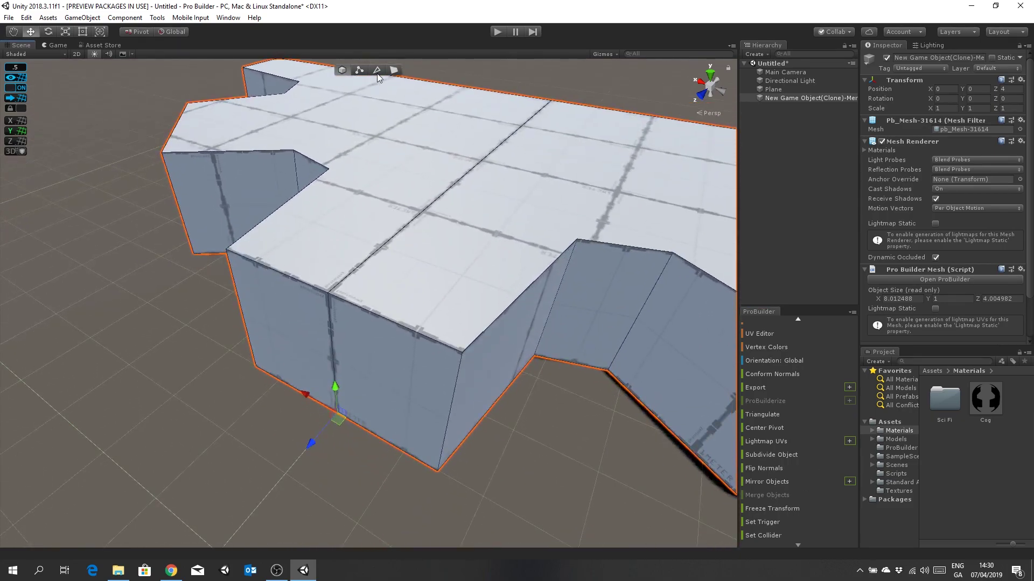
Step: Switch to vertex selection and select the overlapping vertices at the top outer end of the merged cog's seam
left_click(359, 69)
left_click(330, 295)
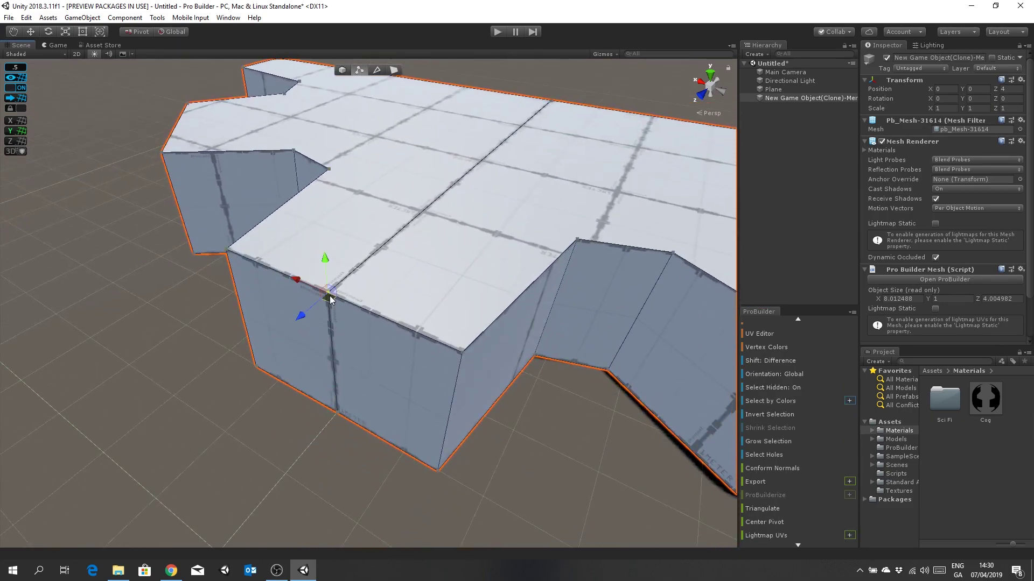
mouse_move(328, 258)
left_mouse_down()
mouse_move(327, 220)
mouse_move(336, 300)
mouse_move(338, 261)
left_mouse_up()
left_click(193, 252)
left_click(330, 296)
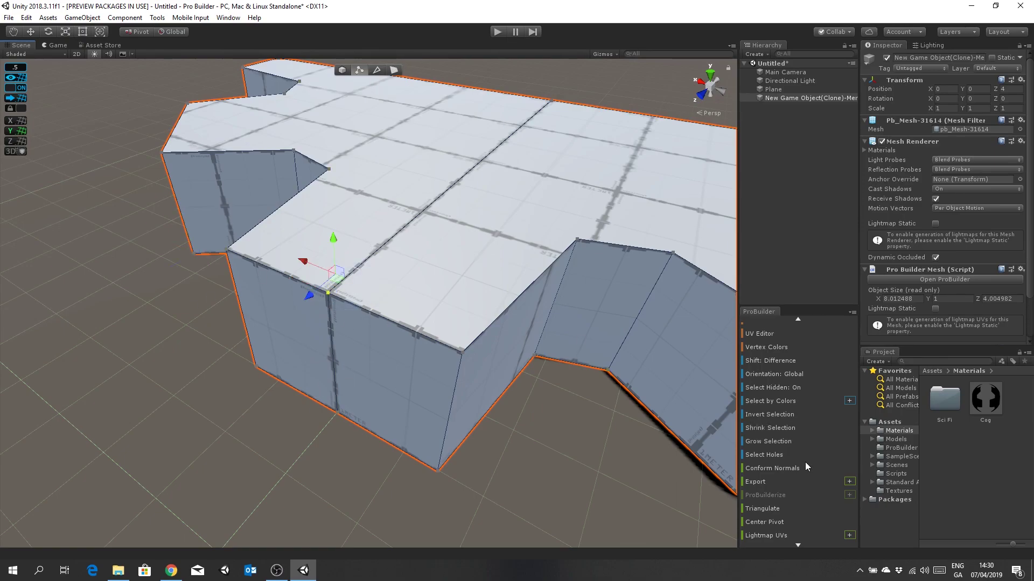
Step: Set the weld distance to 3.55, try welding the selected seam vertices, and undo the weld
scroll(791, 397, "down", 5)
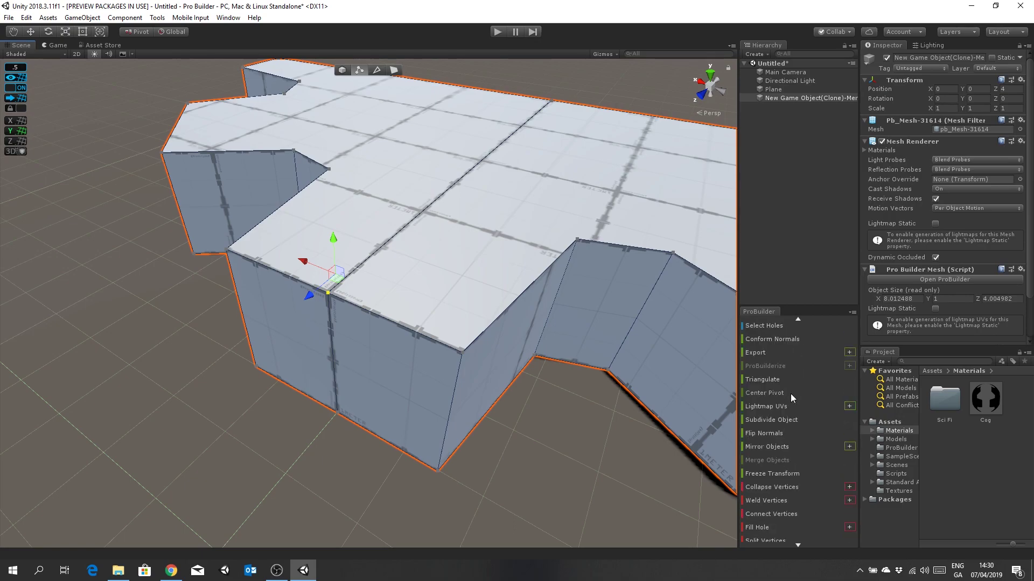
scroll(791, 393, "down", 3)
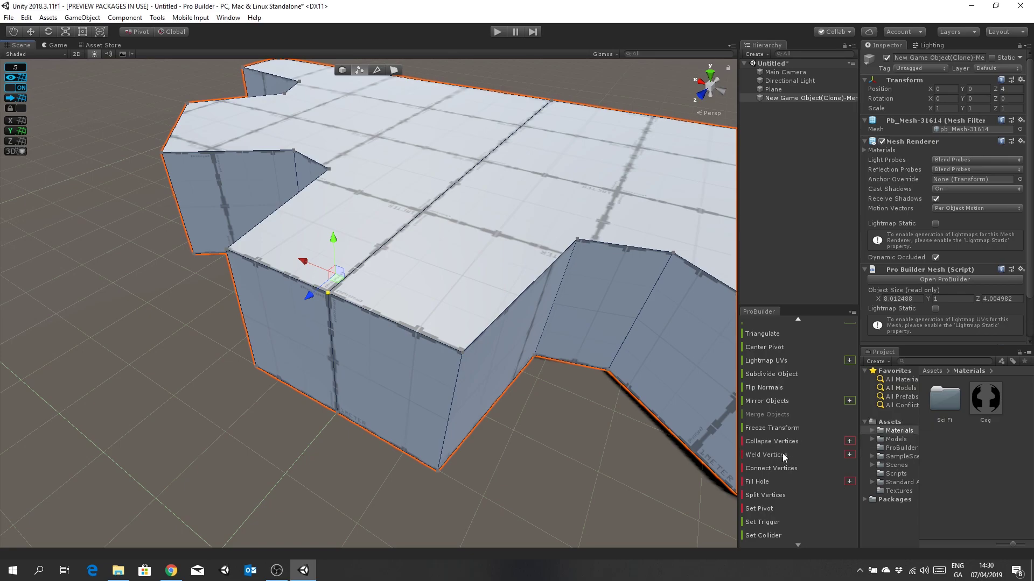
left_click(849, 454)
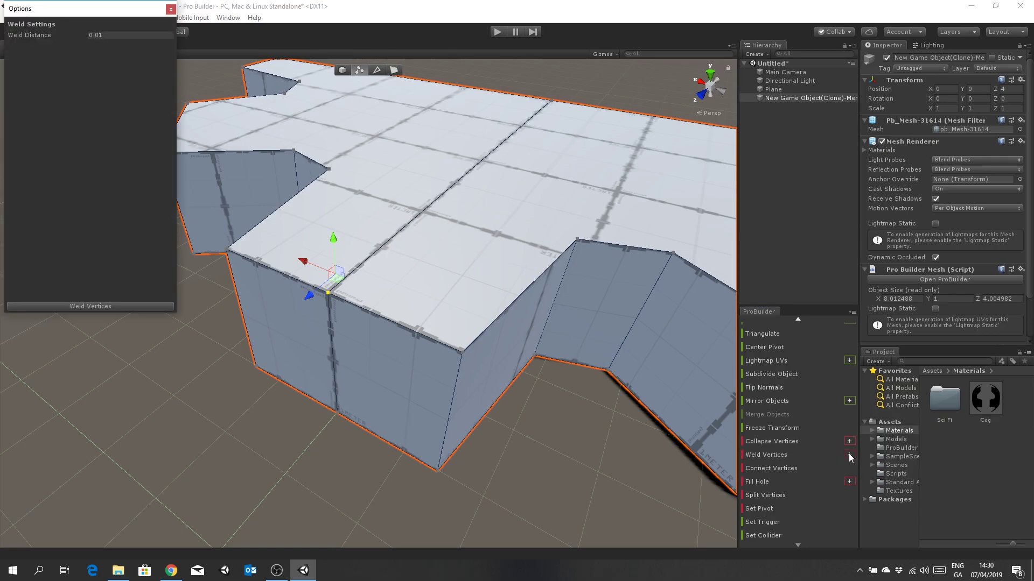
left_click(99, 305)
left_click_drag(42, 36, 87, 37)
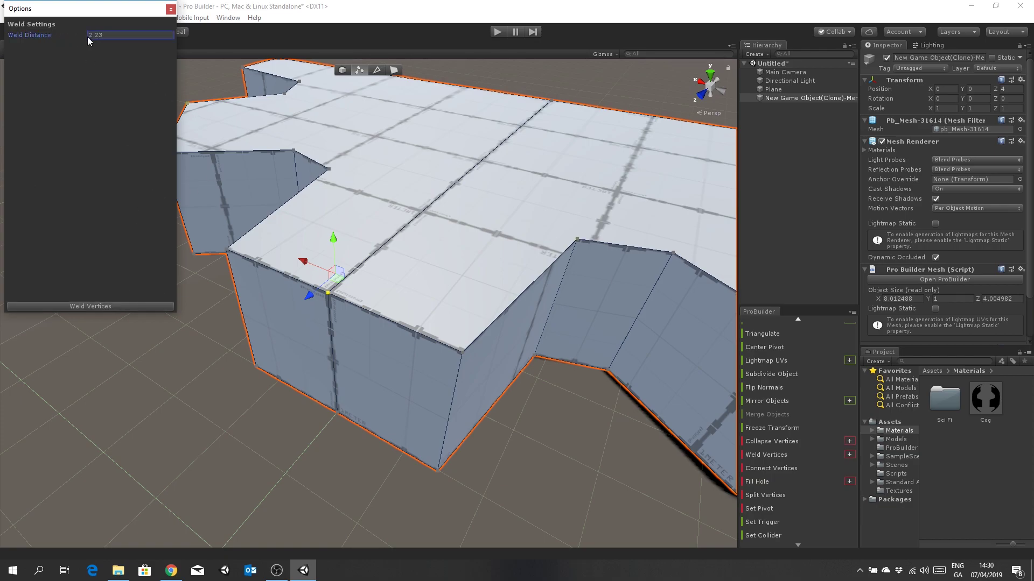
left_click(105, 307)
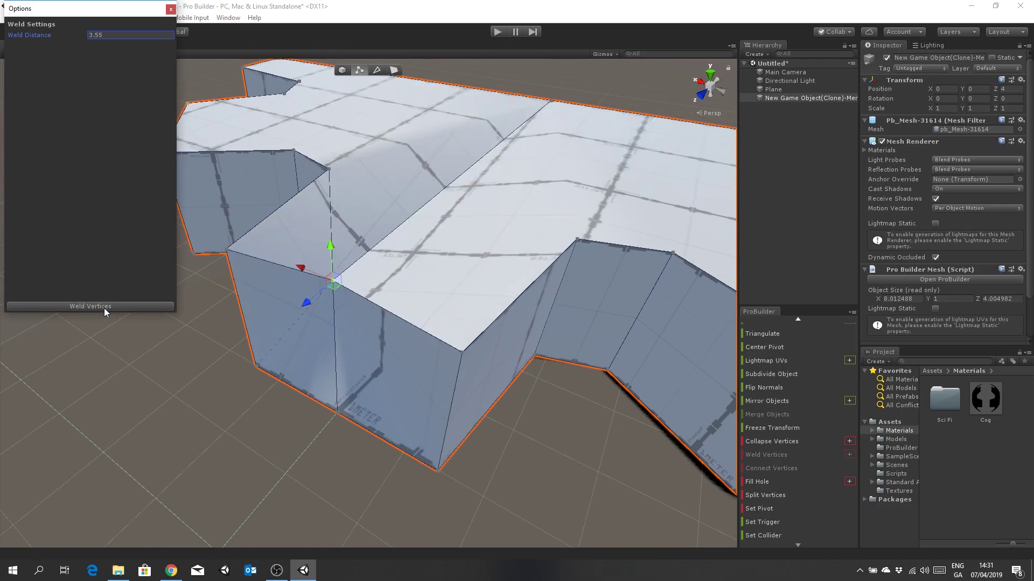
middle_click_drag(144, 305, 409, 371)
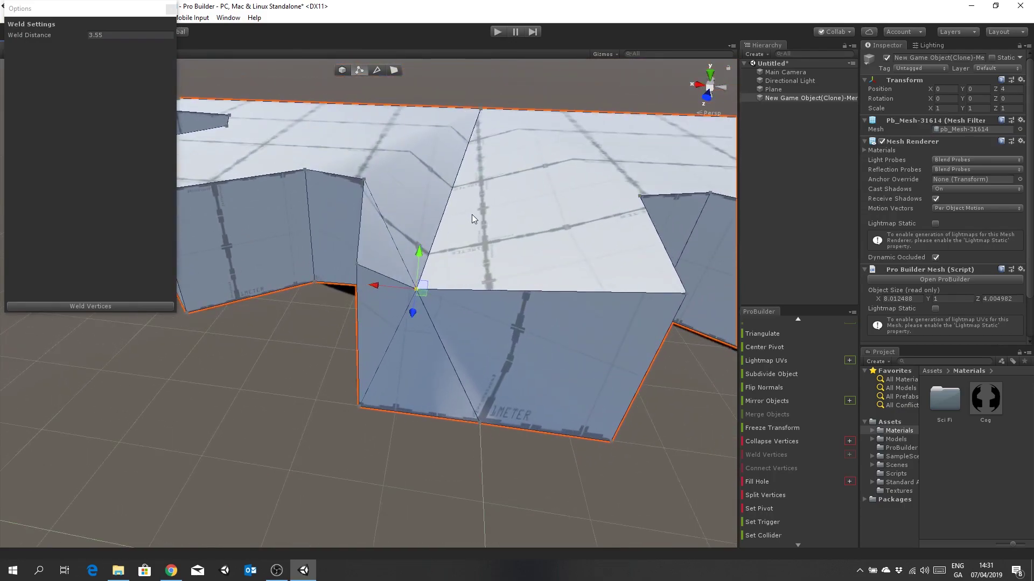
key("ctrl+z")
Step: Select only the overlapping vertices at the top outer end of the seam and weld them
middle_click_drag(668, 461, 590, 463)
left_click(589, 464)
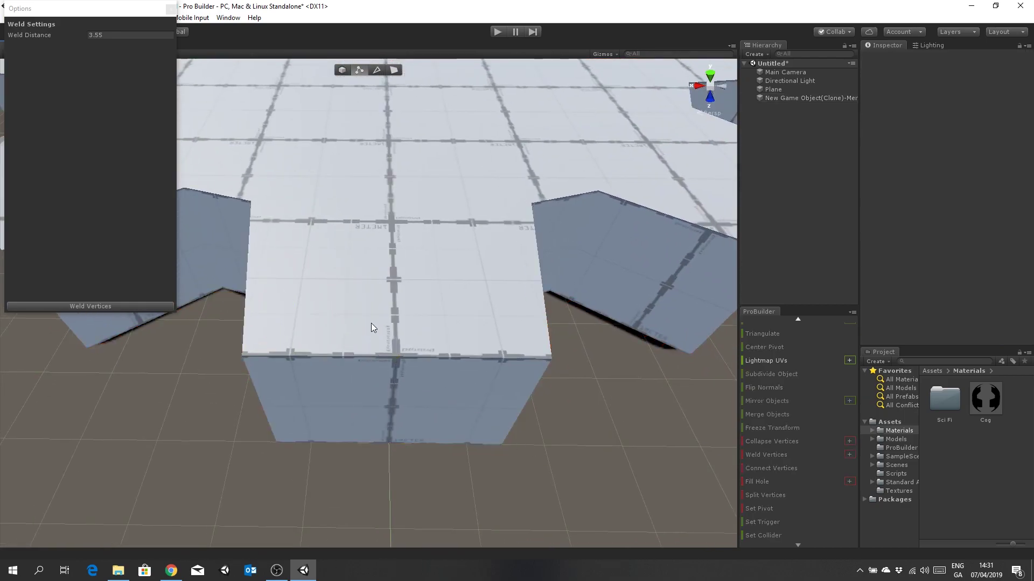
left_click(396, 324)
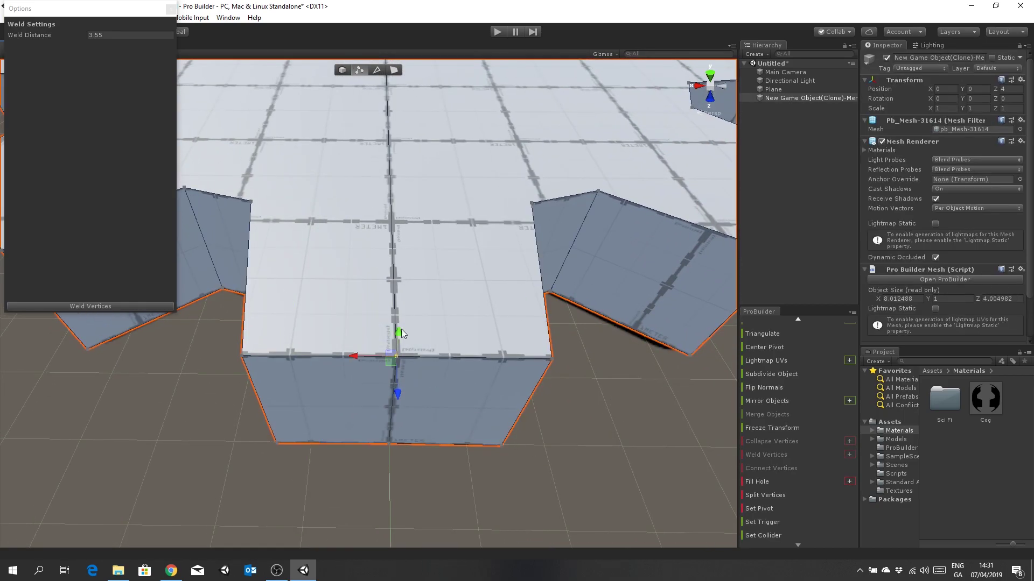
left_click(501, 446)
key("ctrl+z")
left_click(106, 305)
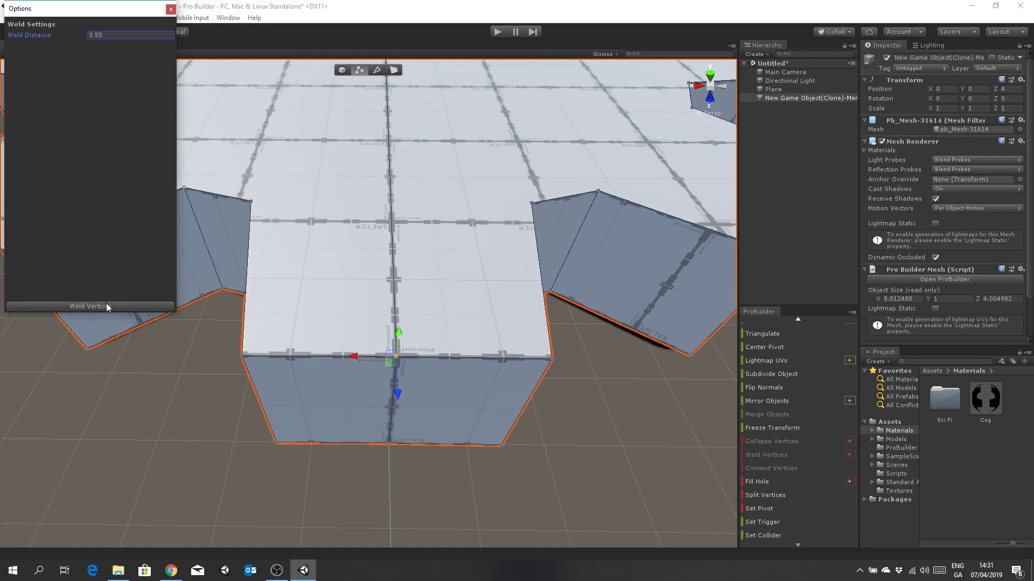
Step: Reselect the vertex at the top outer end of the seam several times to check its weld
left_click(581, 395)
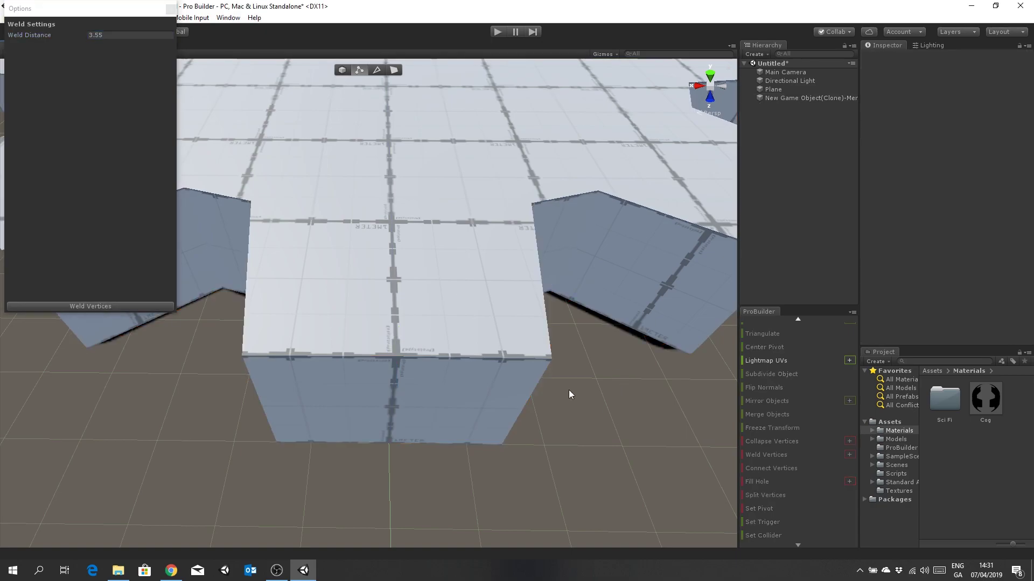
left_click(397, 356)
mouse_move(398, 334)
left_mouse_down()
mouse_move(400, 307)
mouse_move(402, 327)
left_mouse_up()
left_click(623, 436)
left_click(398, 358)
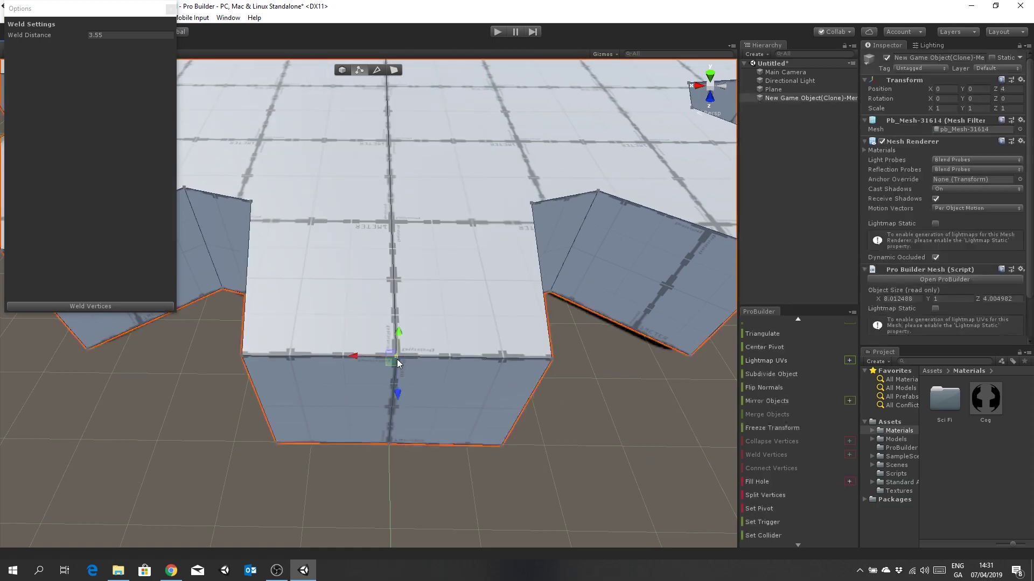
left_click(547, 360)
left_click(397, 357)
mouse_move(398, 325)
left_mouse_down()
mouse_move(401, 297)
mouse_move(398, 321)
left_mouse_up()
Step: Weld the overlapping vertices at the bottom outer end of the seam
middle_click_drag(580, 415, 580, 382)
left_click_drag(421, 299, 380, 253)
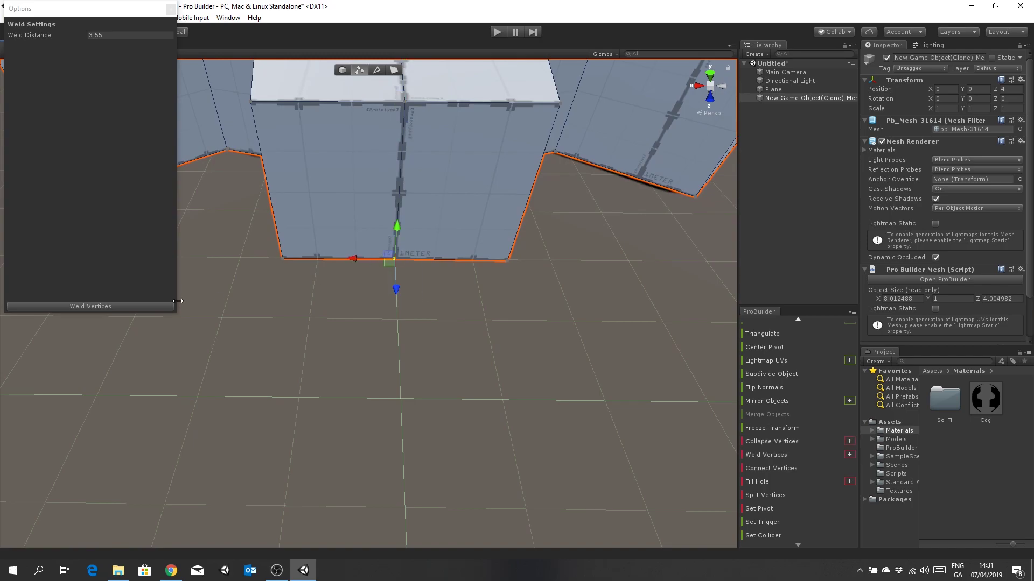
left_click(136, 306)
Step: Weld the overlapping top and bottom vertices at the seam's inner end, by the cog's centre
left_click_drag(486, 311, 397, 306, "alt")
left_click(150, 306)
left_click_drag(182, 308, 466, 343, "alt")
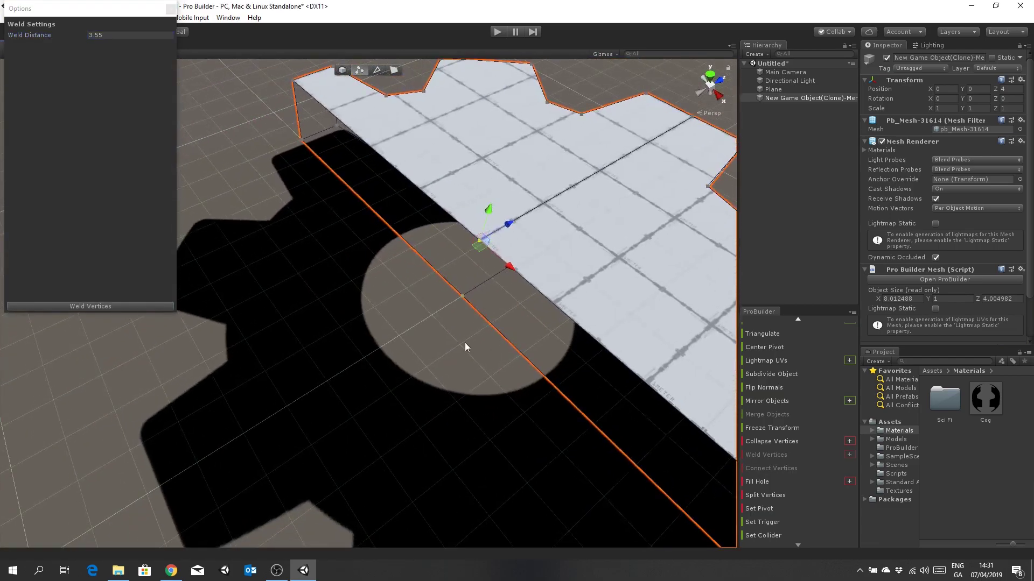
left_click_drag(399, 295, 445, 276)
left_click(487, 322)
left_click(129, 307)
left_click(425, 371)
middle_click_drag(425, 371, 540, 353)
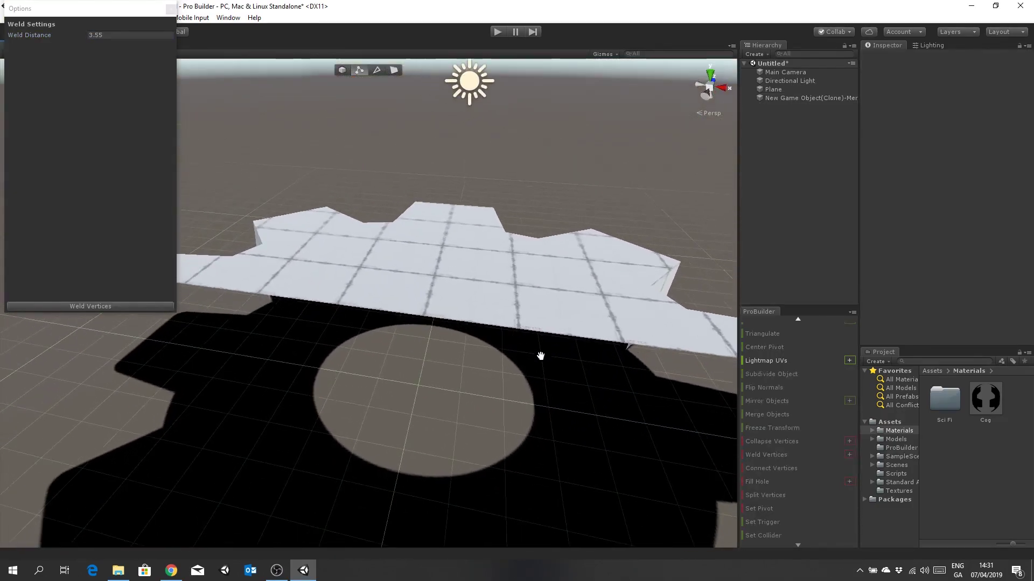
Step: Select the seam's welded vertices in turn to check each pair, then close the weld settings
left_click(476, 311)
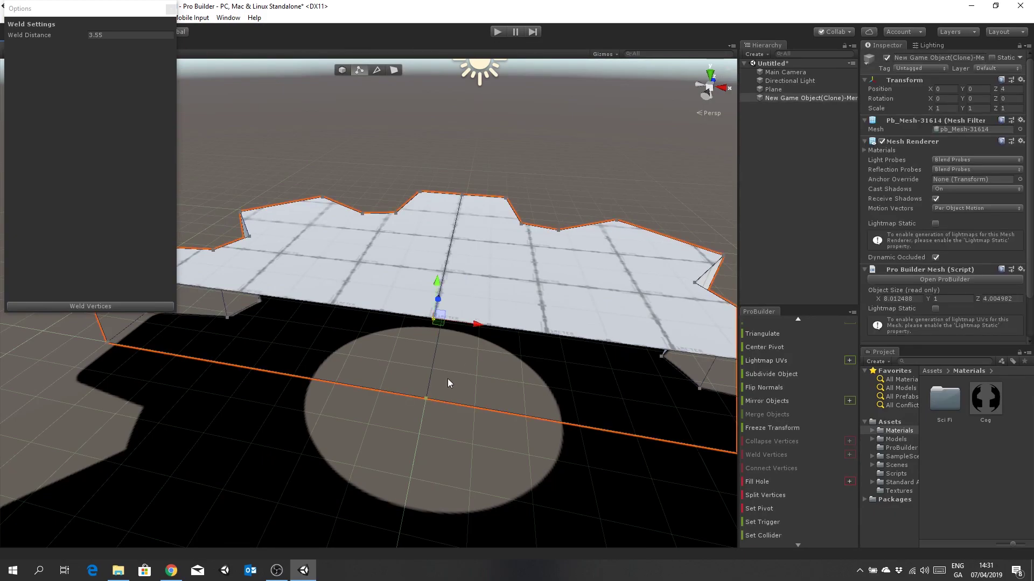
left_click(427, 399)
left_click_drag(464, 405, 438, 371)
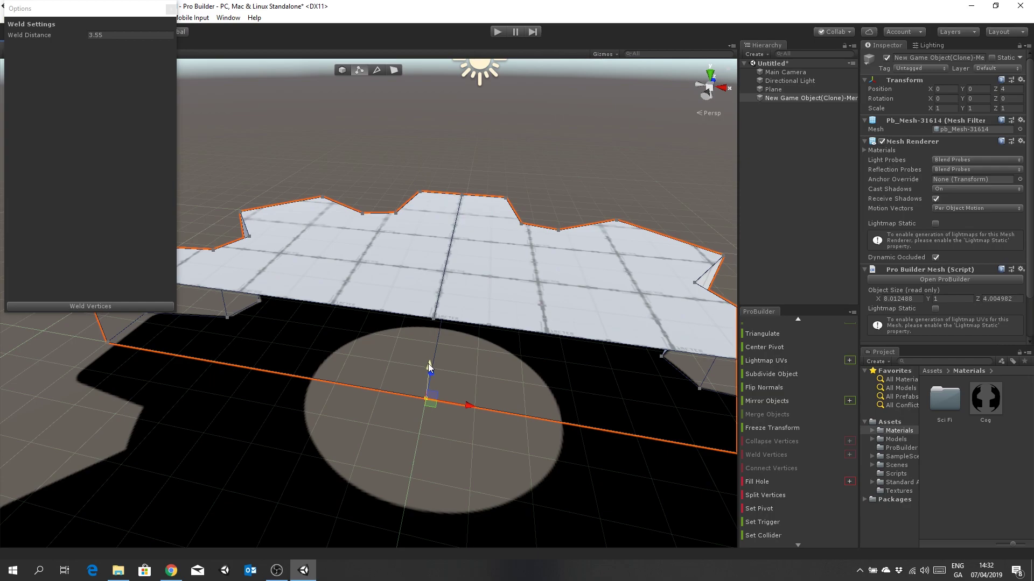
left_click_drag(470, 467, 415, 196, "alt")
left_click(424, 262)
left_click(412, 216)
left_click_drag(418, 188, 427, 209)
left_click(424, 262)
middle_click_drag(456, 276, 464, 345)
left_click_drag(464, 345, 461, 410, "alt")
left_click(399, 337)
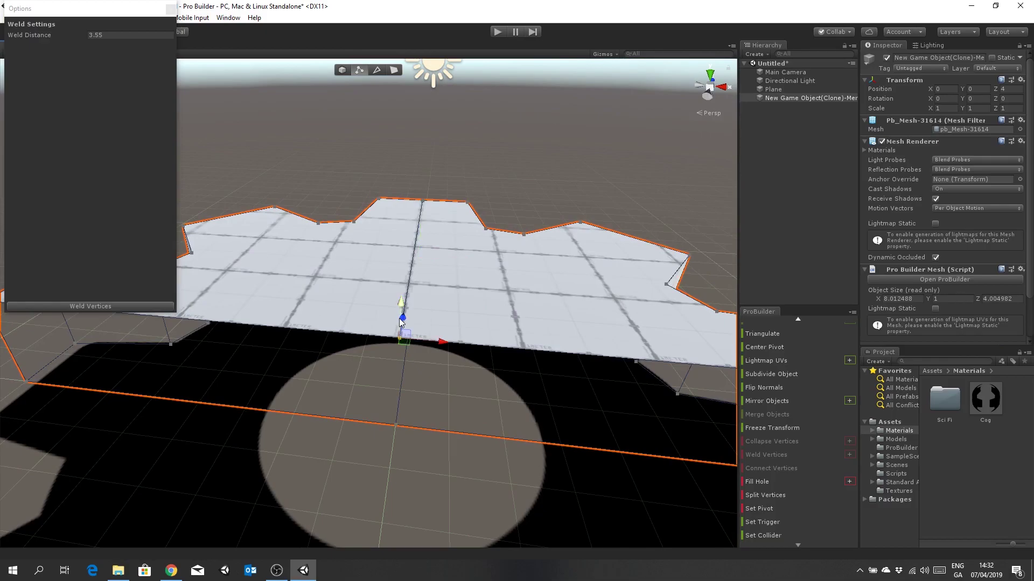
left_click_drag(401, 284, 443, 271)
left_click(435, 399)
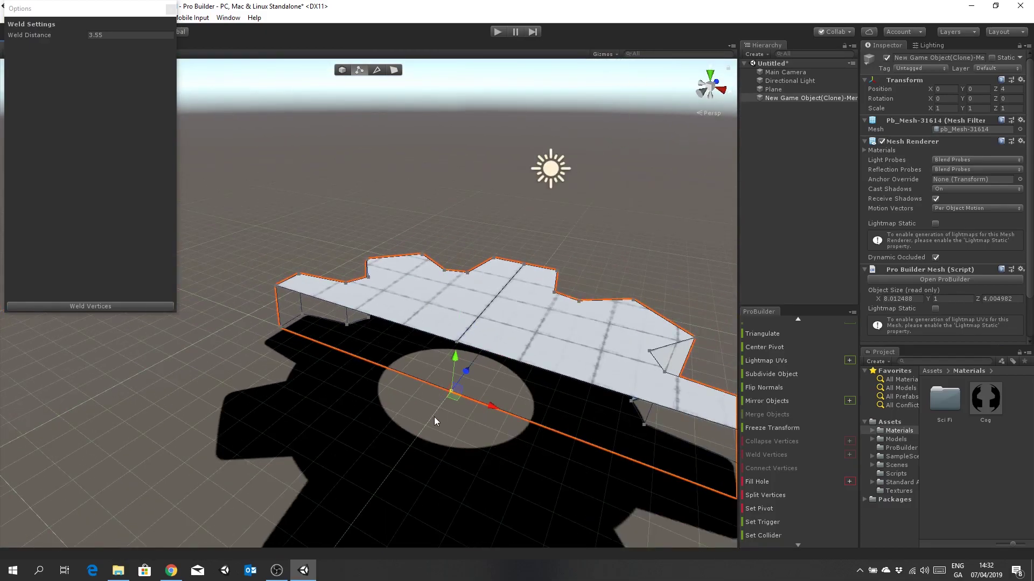
left_click(170, 8)
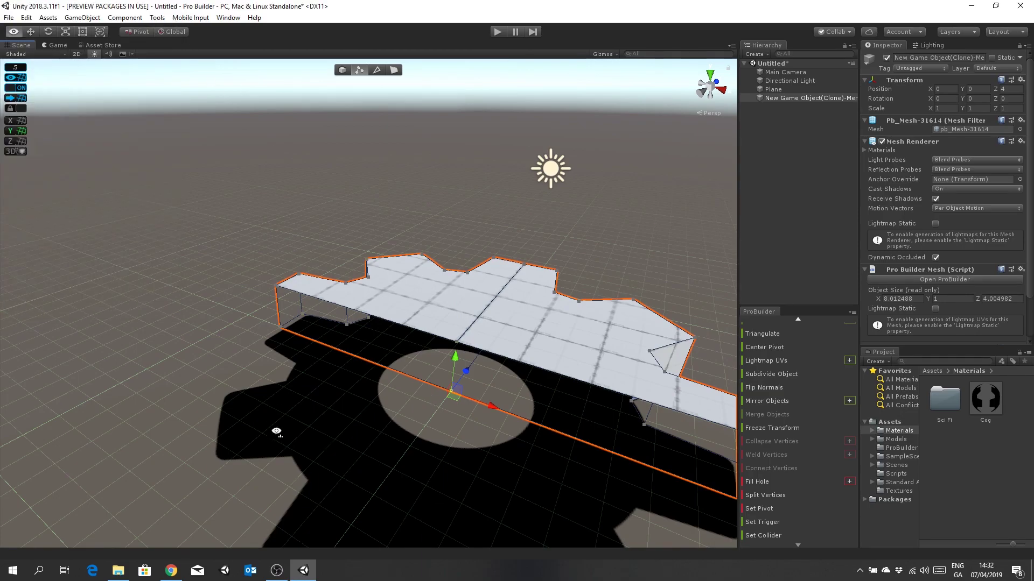
Step: Deselect the half cog's vertices, switch to object selection and select the whole half cog
left_click_drag(273, 427, 364, 427, "alt")
middle_click_drag(364, 427, 394, 459)
left_click_drag(394, 459, 508, 438, "alt")
left_click(533, 376)
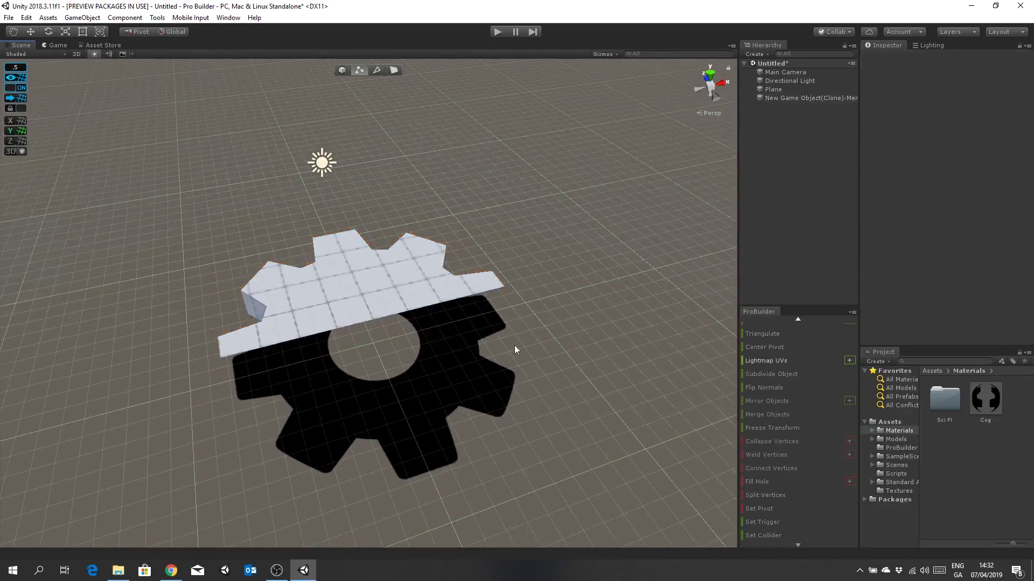
left_click(340, 70)
left_click(405, 292)
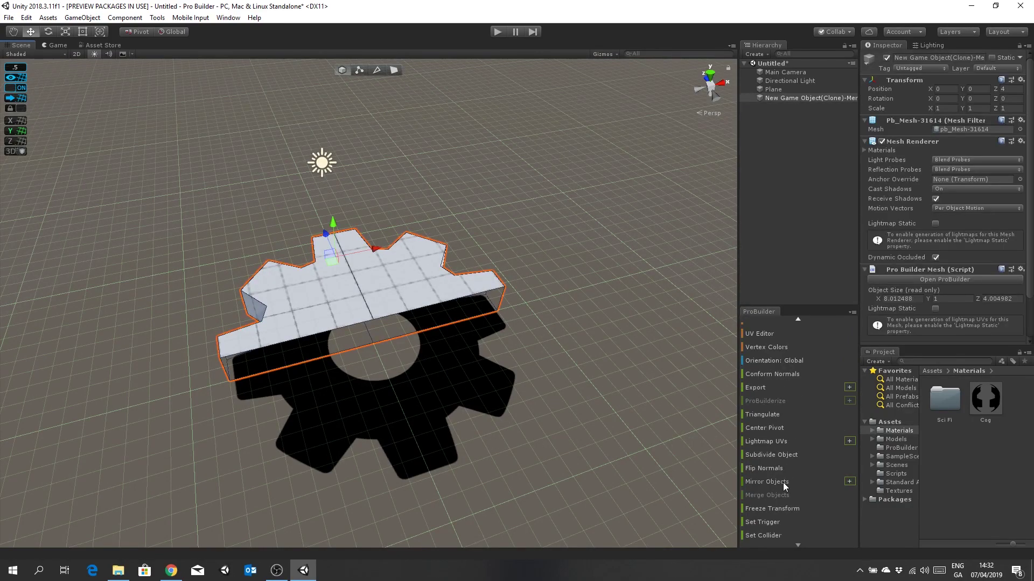
Step: Mirror the half cog along the Z axis only, with Duplicate enabled, to create the second half
left_click(849, 482)
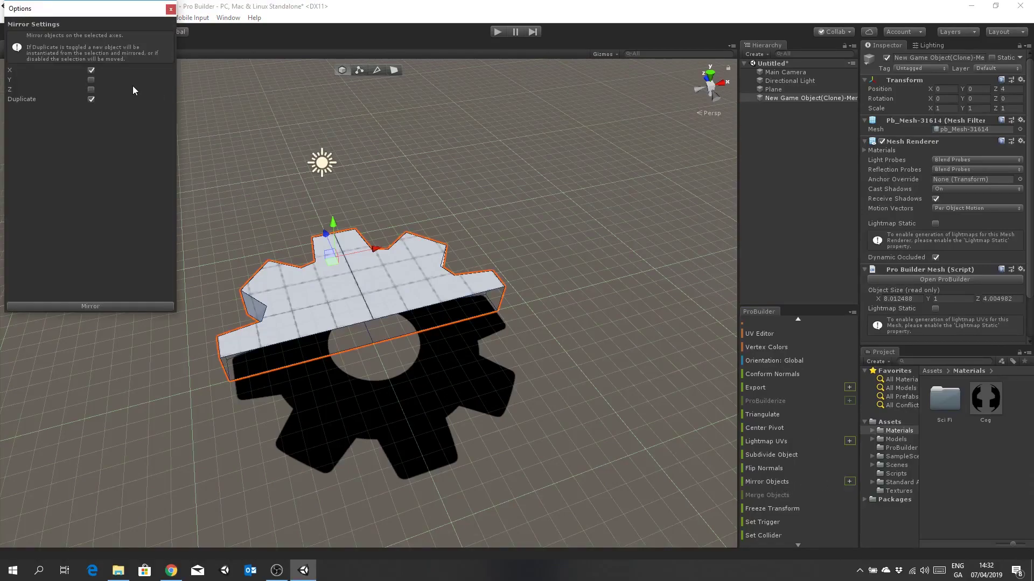
left_click(91, 90)
left_click(91, 70)
left_click_drag(352, 199, 492, 338, "alt")
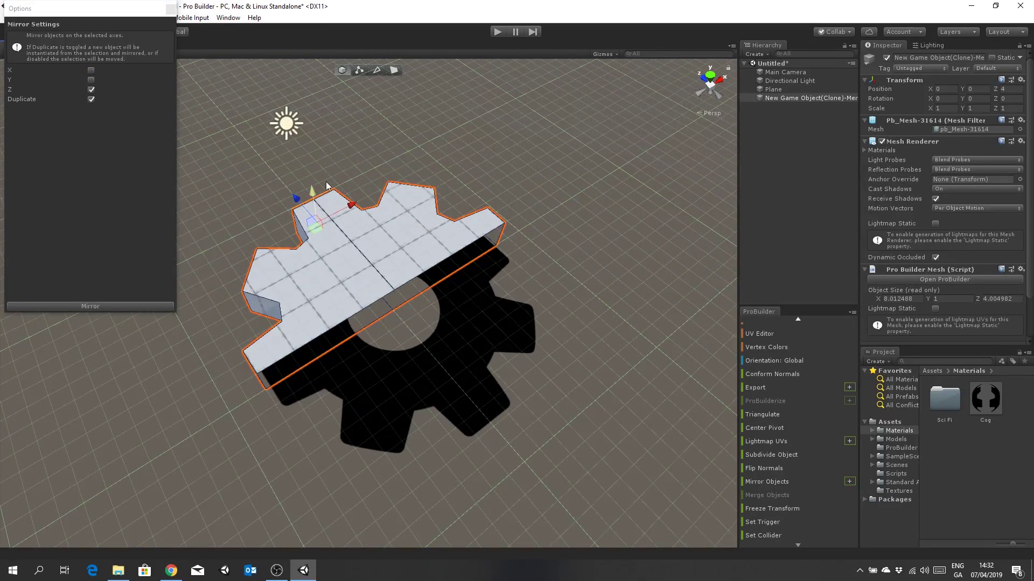
middle_click_drag(430, 334, 498, 392)
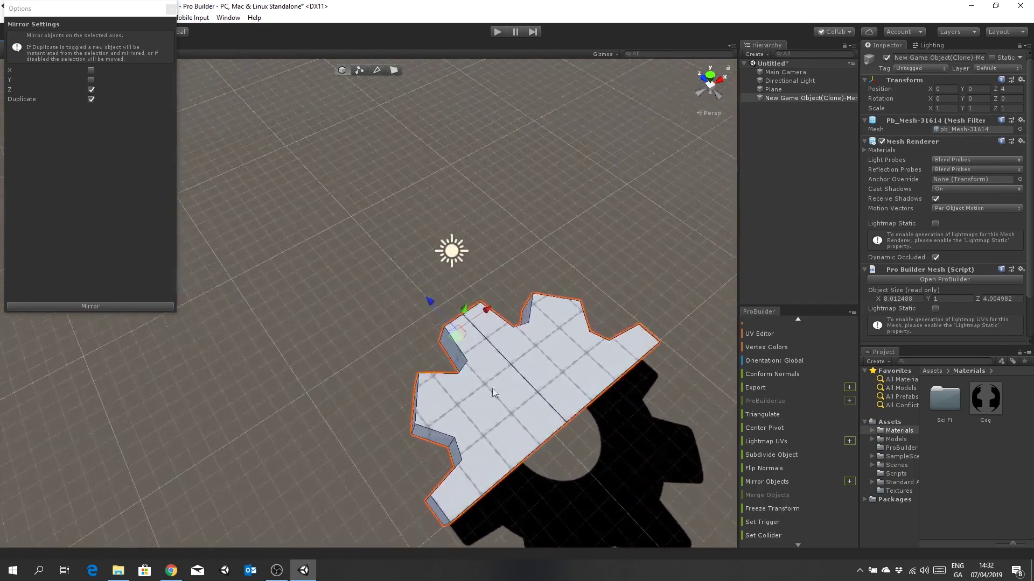
left_click_drag(547, 402, 579, 443, "alt")
middle_click_drag(579, 443, 512, 454)
middle_click_drag(321, 336, 507, 413)
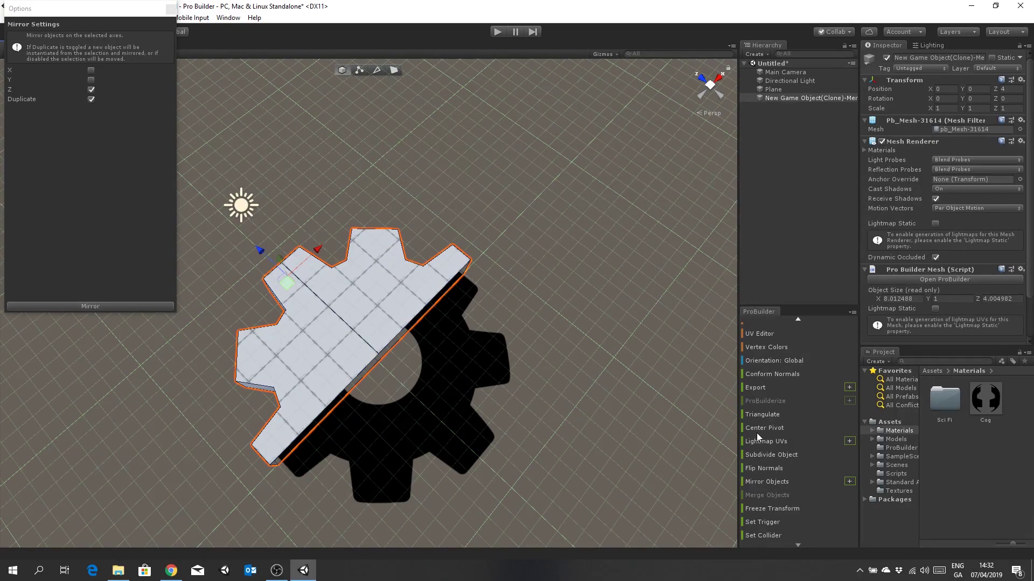
middle_click_drag(556, 431, 481, 386)
scroll(481, 385, "up", 2)
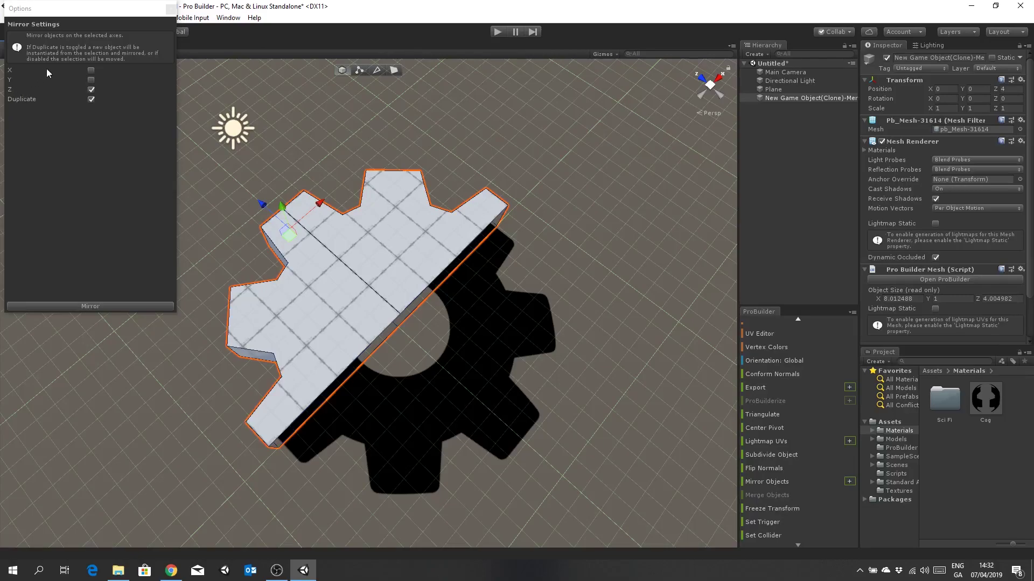
left_click(115, 306)
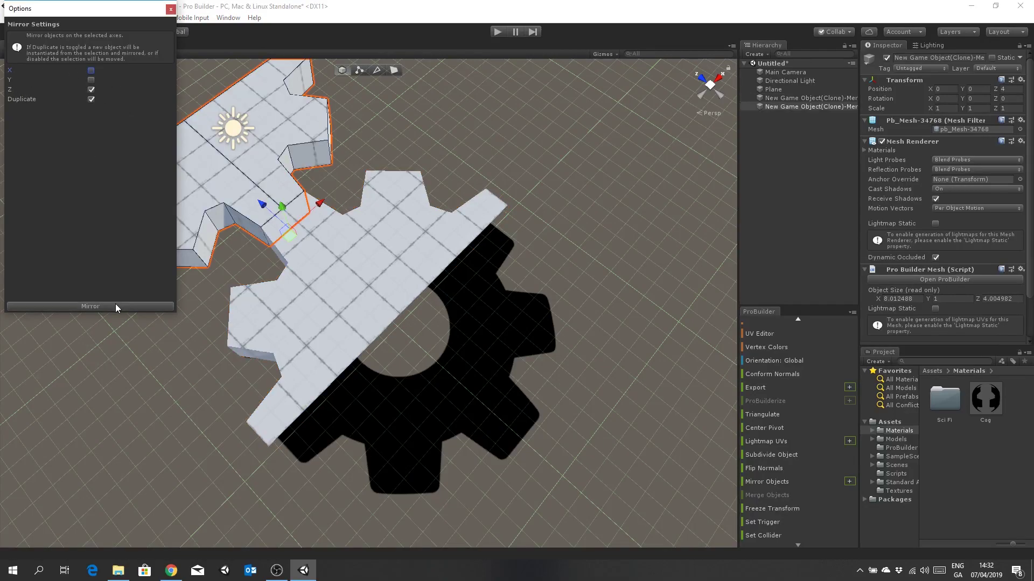
Step: Move the mirrored half along Z to position -4 against the original half's straight edge, and close the mirror settings
middle_click_drag(426, 339, 489, 369)
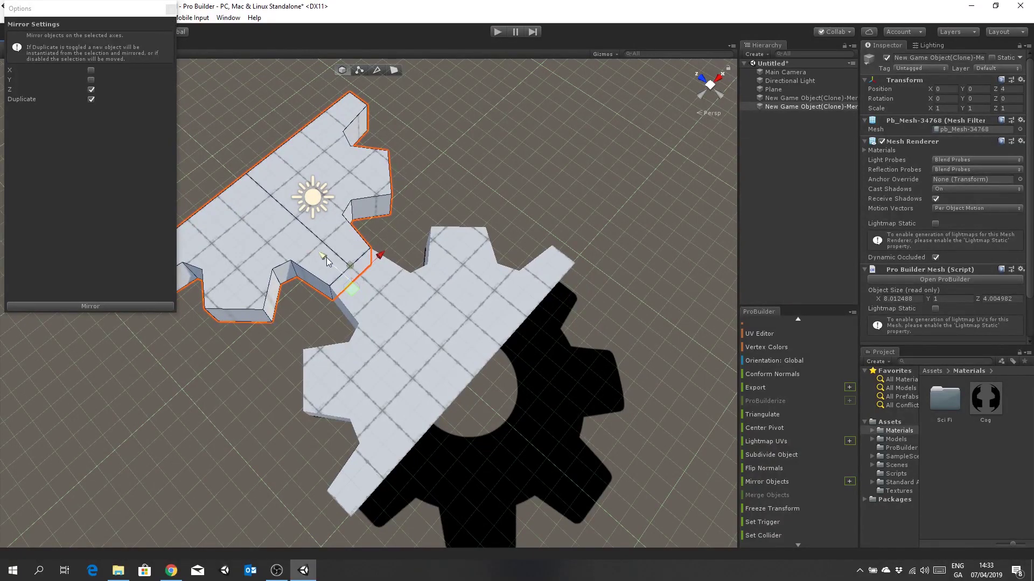
left_click_drag(322, 256, 533, 309)
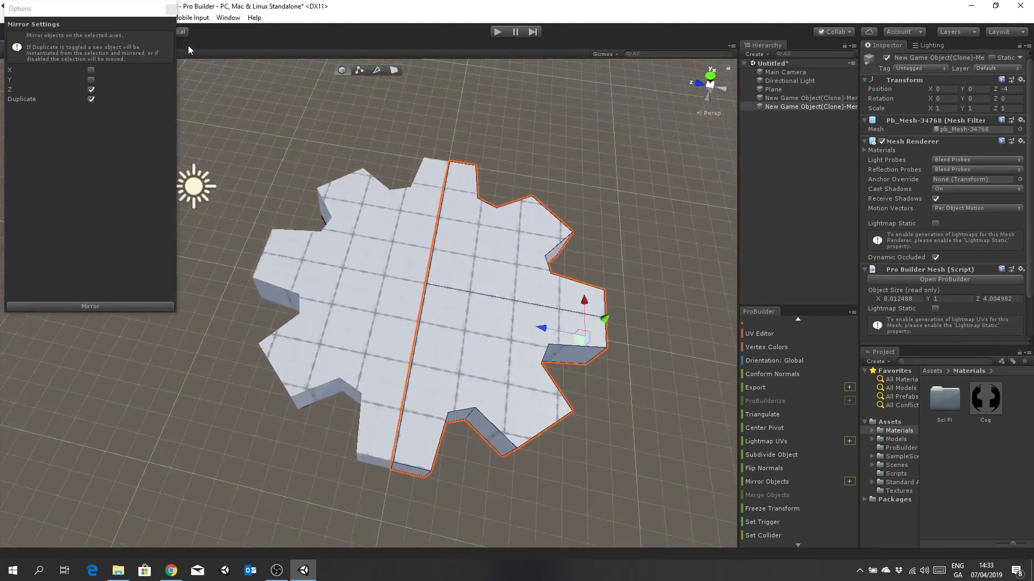
left_click(171, 9)
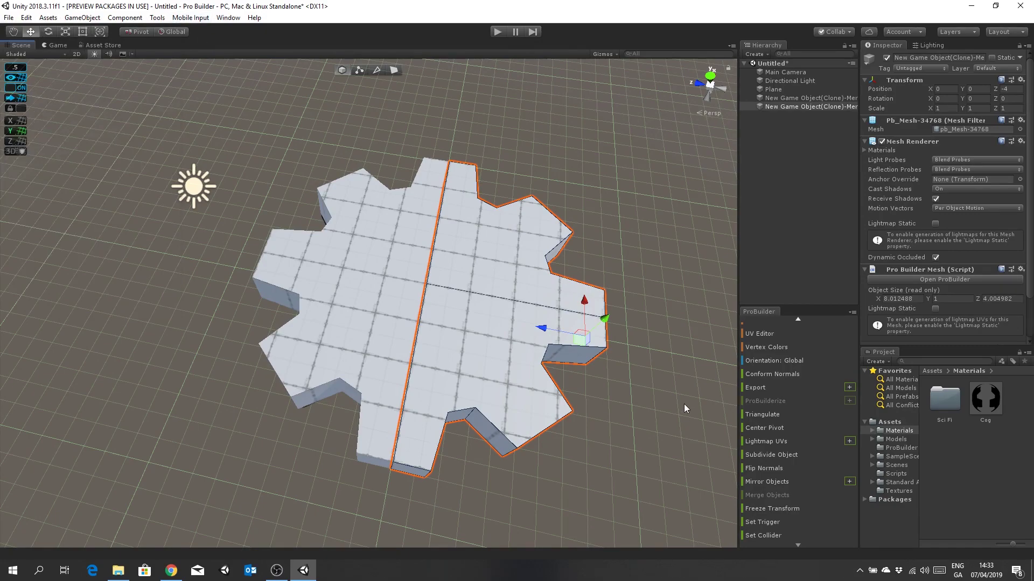
Step: Add the original half to the selection and merge both halves into one cog object
left_click(382, 318, "shift")
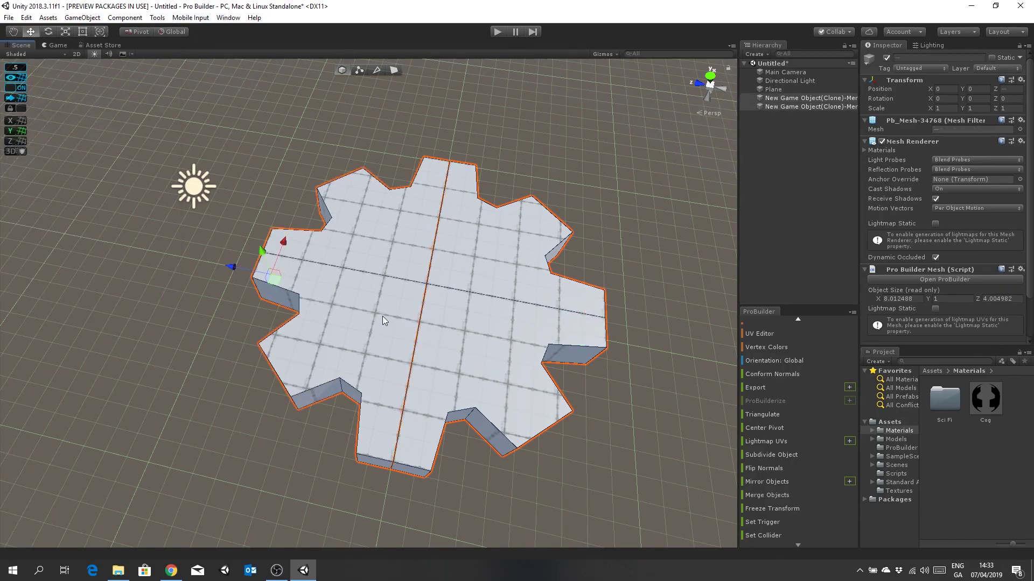
left_click(766, 495)
middle_click_drag(610, 429, 631, 430)
scroll(613, 451, "up", 2)
left_click_drag(631, 431, 641, 365, "alt")
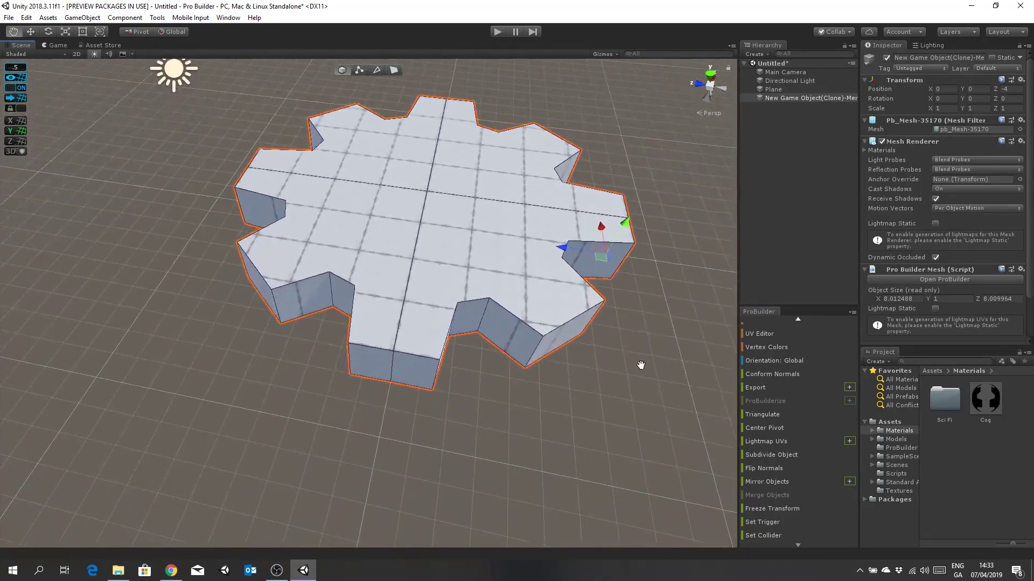
left_click_drag(546, 412, 510, 414, "alt")
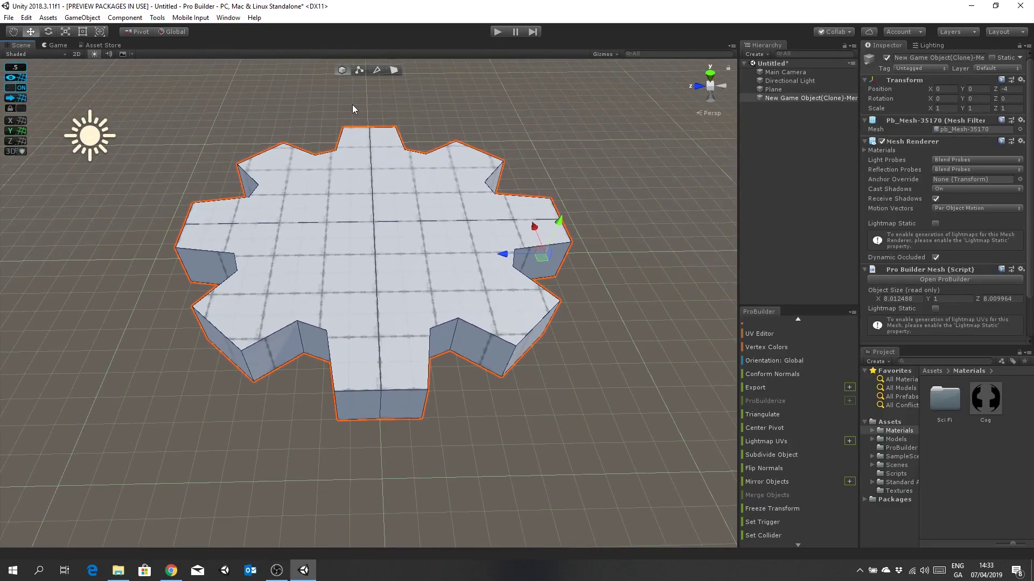
Step: In vertex mode, weld the overlapping top and bottom vertices at the near outer end of the new seam
left_click(359, 70)
scroll(431, 432, "up", 3)
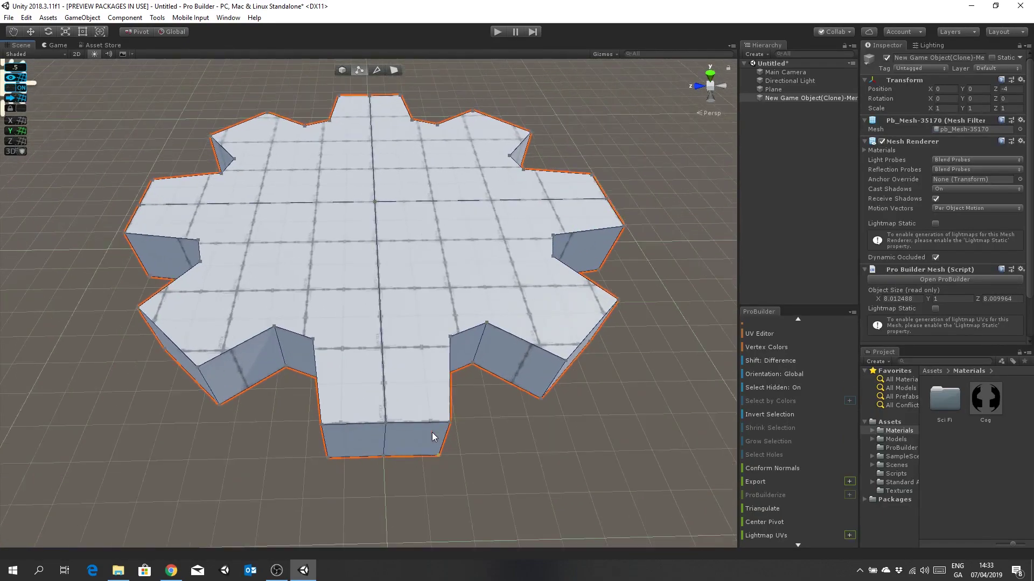
left_click(377, 415)
scroll(796, 487, "down", 5)
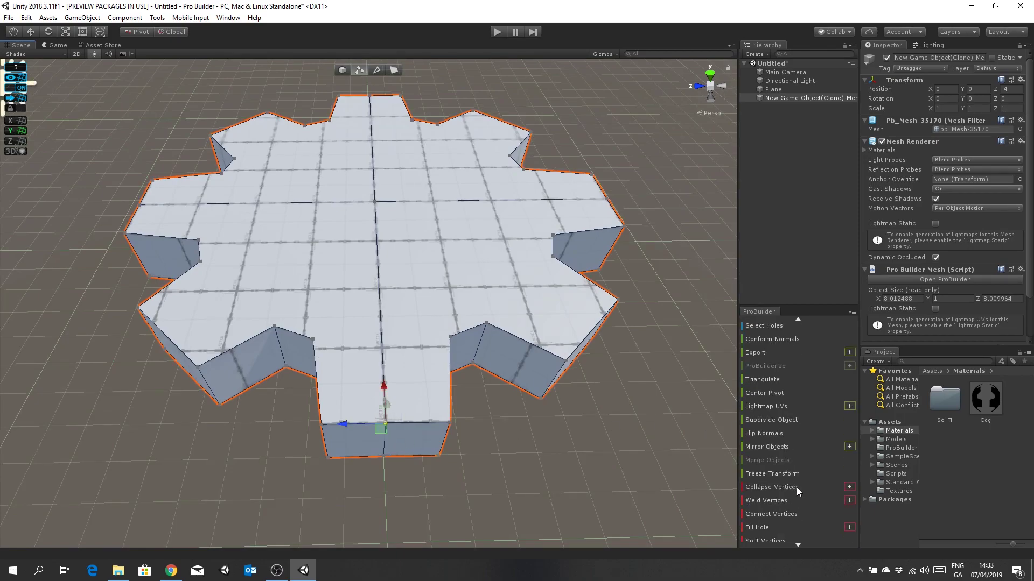
left_click(781, 500)
left_click(371, 453)
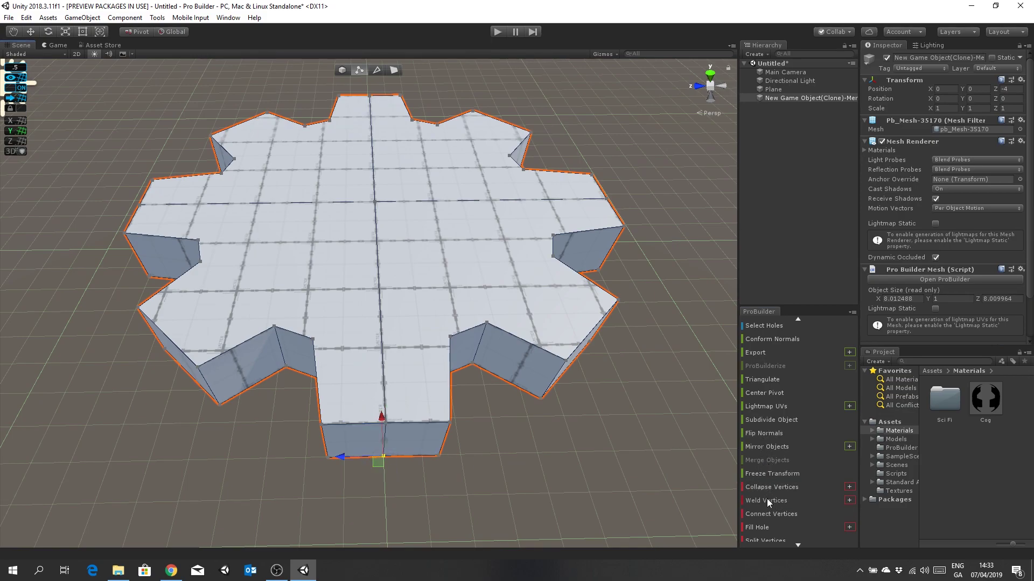
Step: Weld the overlapping top and bottom vertices at the far outer end of the seam between the halves
left_click(434, 228)
scroll(439, 280, "up", 6)
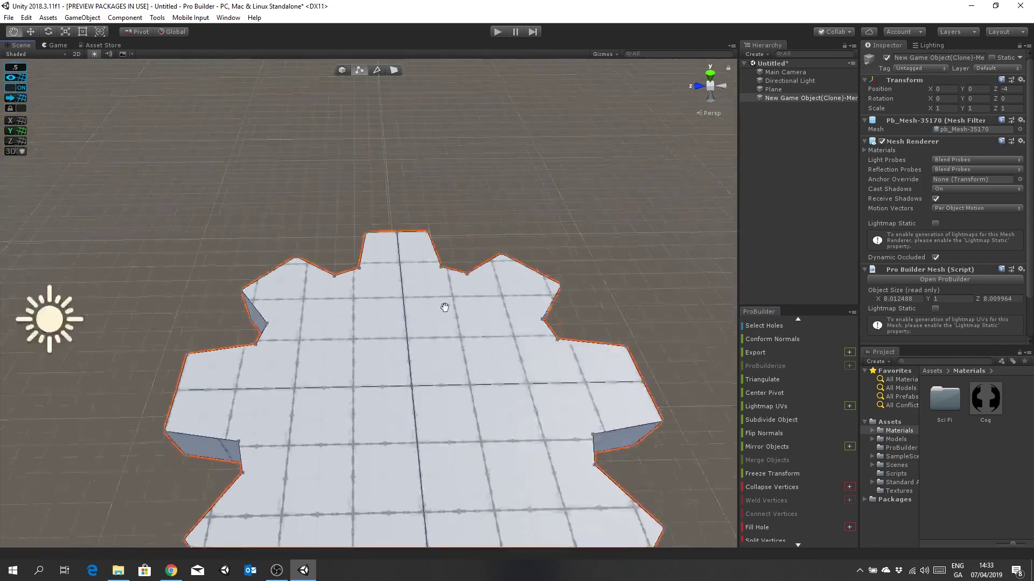
scroll(426, 323, "up", 2)
left_click_drag(434, 332, 435, 332)
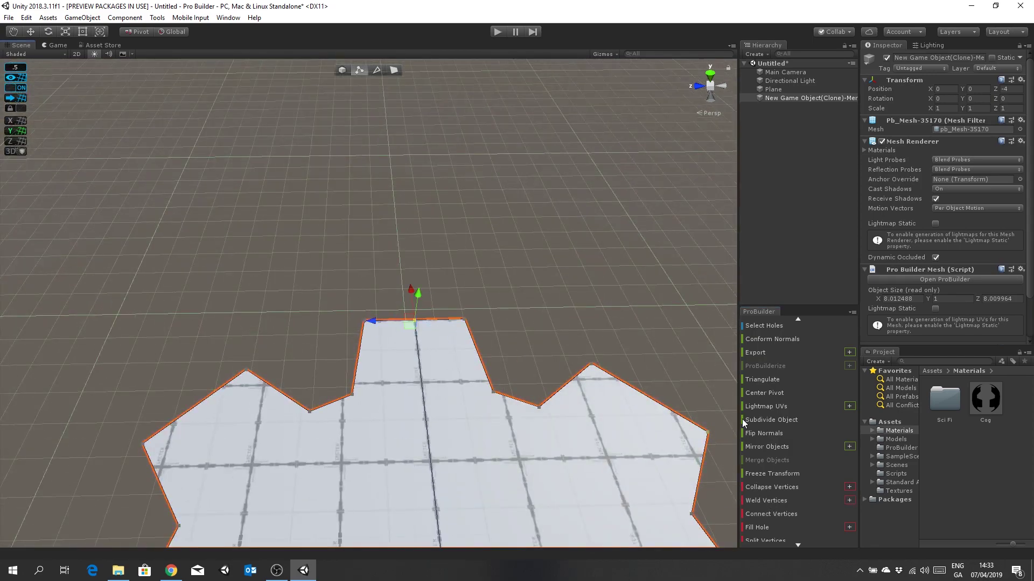
left_click(766, 501)
left_click_drag(395, 372, 536, 401, "alt")
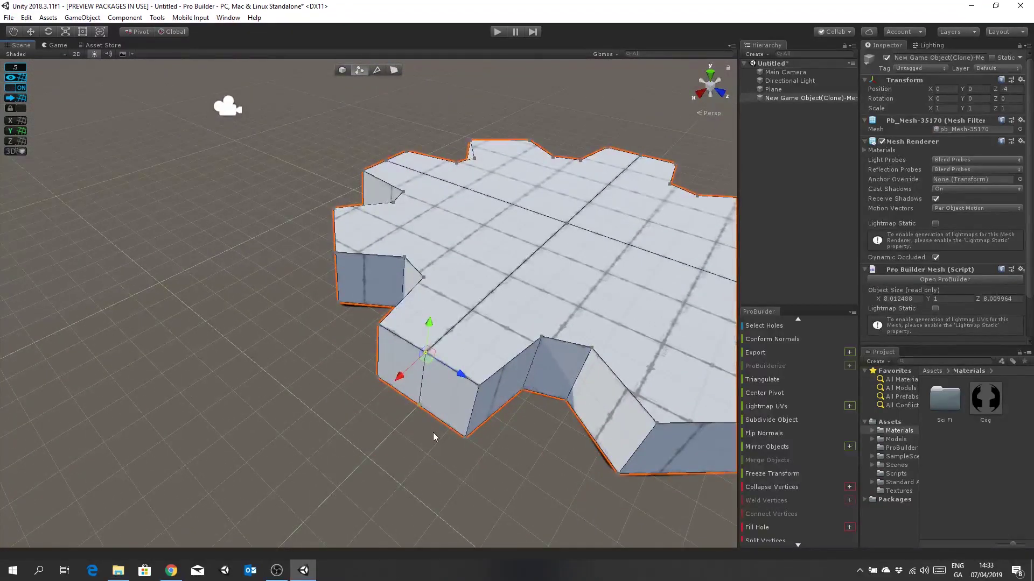
left_click(417, 407)
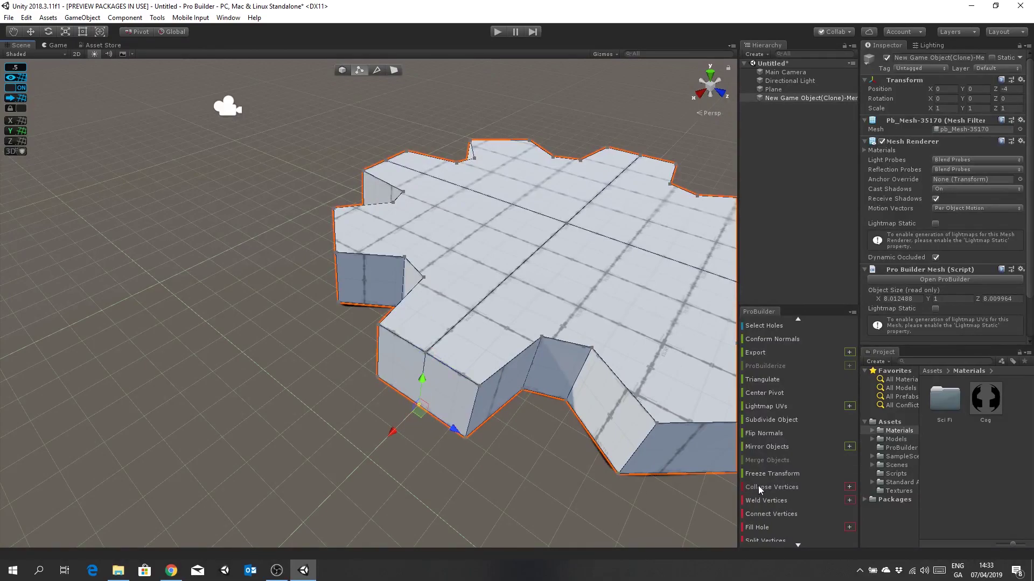
left_click(760, 500)
Step: Weld the overlapping vertices at the centre of the cog's top face
left_click_drag(600, 367, 544, 334, "alt")
middle_click_drag(543, 335, 513, 354)
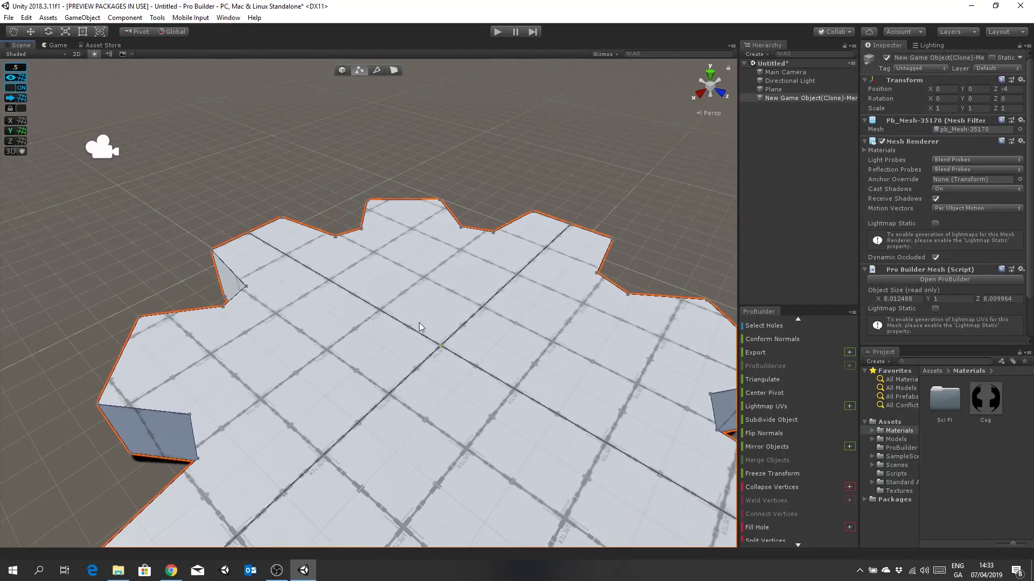
left_click(454, 353)
middle_click_drag(476, 360, 478, 395)
left_click(619, 189)
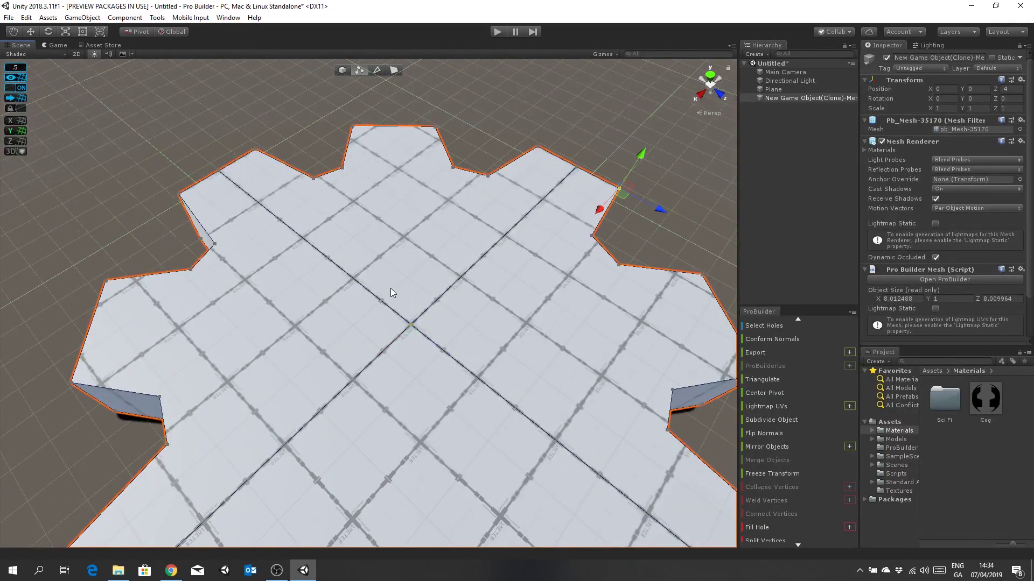
left_click_drag(430, 336, 445, 341)
left_click(768, 499)
Step: Weld the overlapping vertices at the centre of the cog's underside
right_click_drag(425, 372, 452, 226)
middle_click_drag(452, 226, 436, 263)
scroll(434, 258, "up", 4)
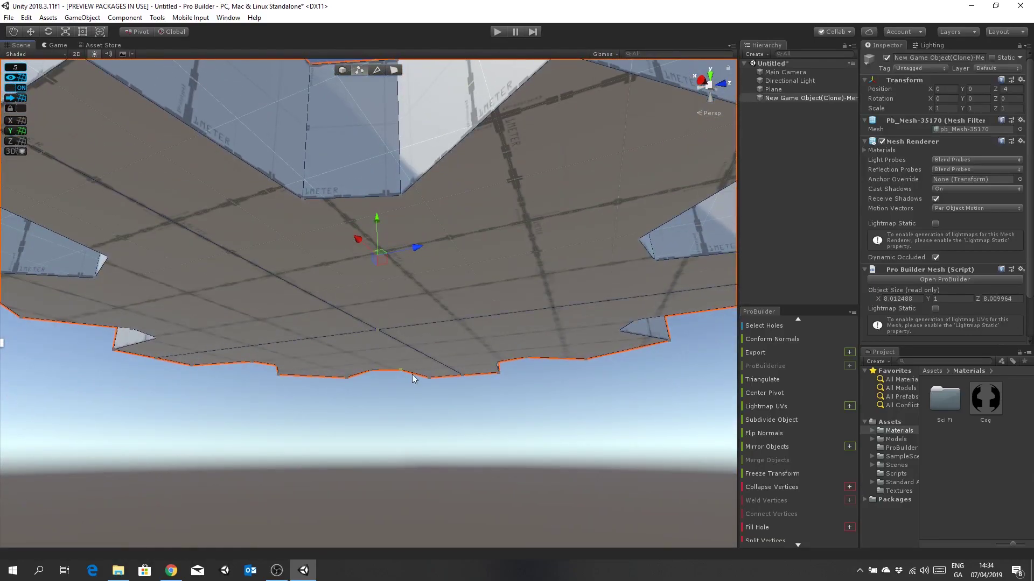
left_click_drag(361, 344, 357, 345)
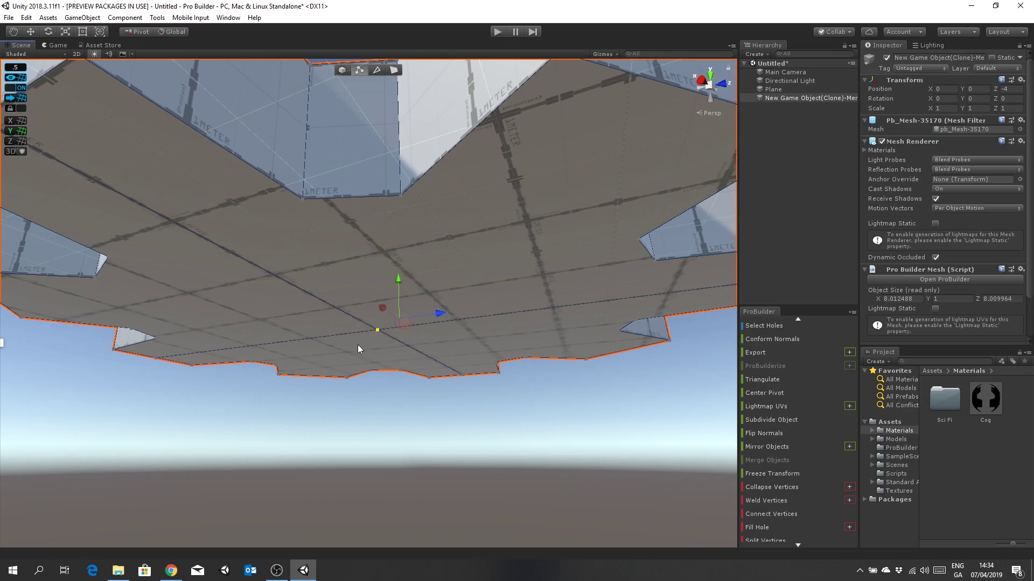
middle_click_drag(484, 341, 447, 256)
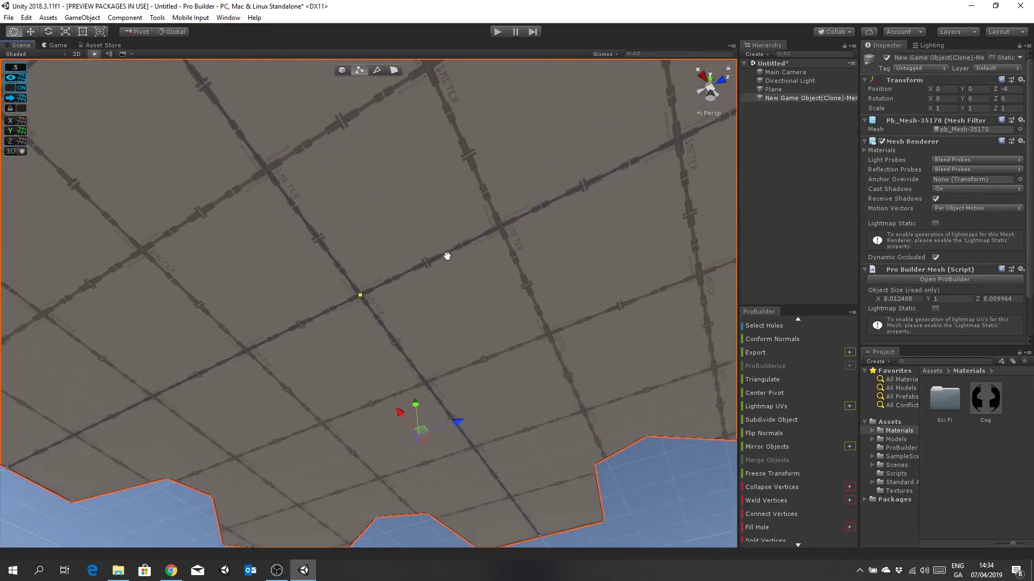
left_click(359, 295)
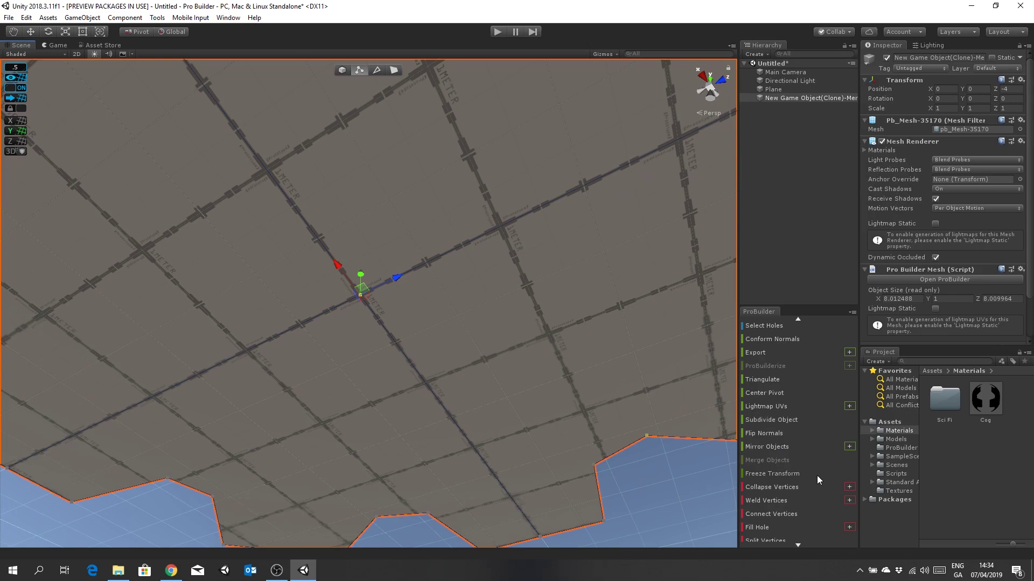
left_click(771, 501)
Step: Check the welded vertices at the cog's top centre and one outer seam end with the move handles, and undo the last change
left_click_drag(518, 344, 409, 353, "alt")
left_click_drag(456, 299, 515, 377, "alt")
left_click_drag(424, 356, 430, 281)
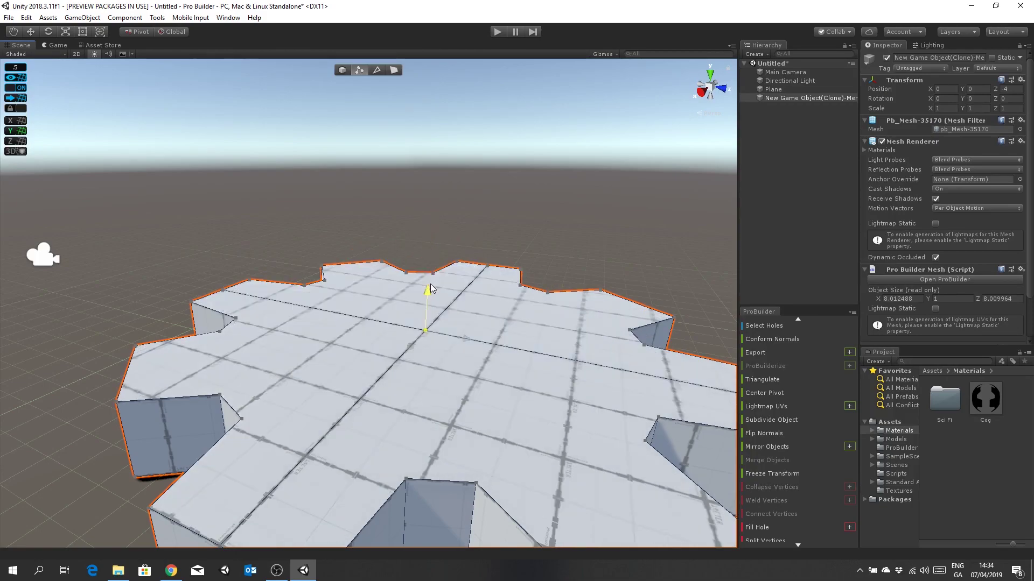
left_click_drag(494, 309, 508, 362, "alt")
scroll(508, 362, "up", 5)
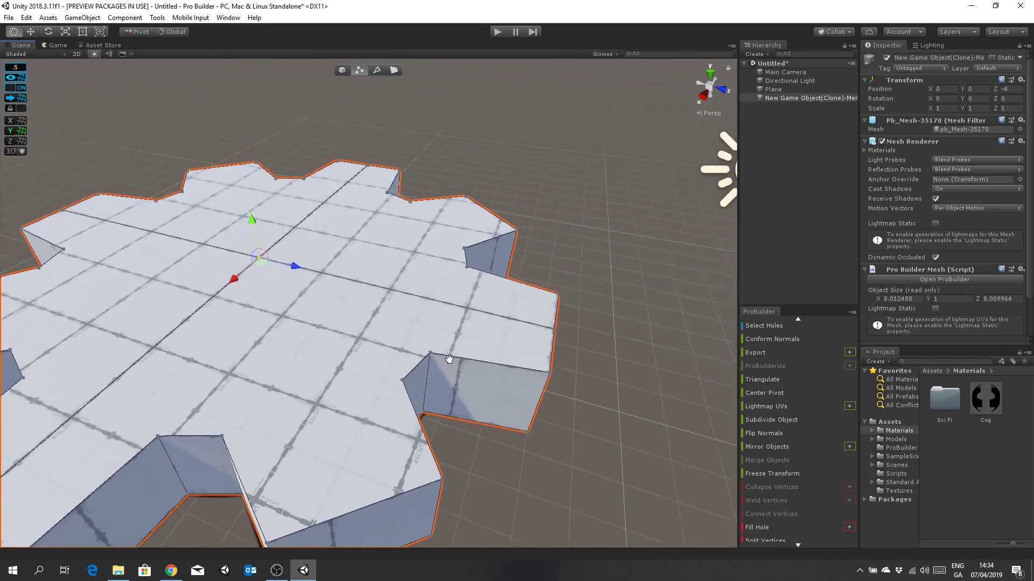
middle_click_drag(459, 362, 553, 325)
left_click(431, 365)
key("ctrl+z")
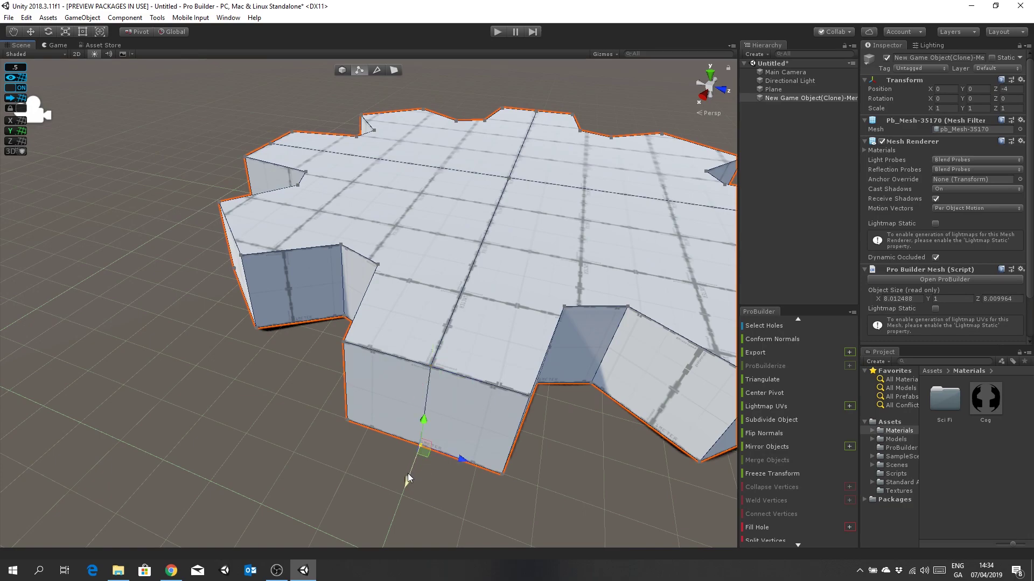
Step: Select the bottom and top vertices in the middle of another tooth's outer face to check their welds
middle_click_drag(541, 302, 484, 405)
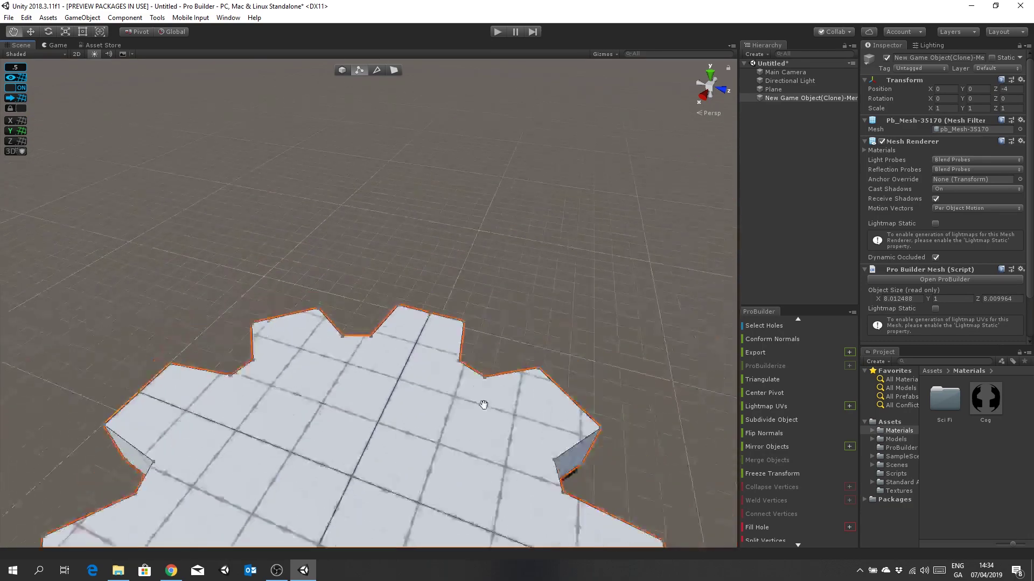
left_click_drag(484, 405, 184, 291, "alt")
left_click_drag(492, 342, 226, 297, "alt")
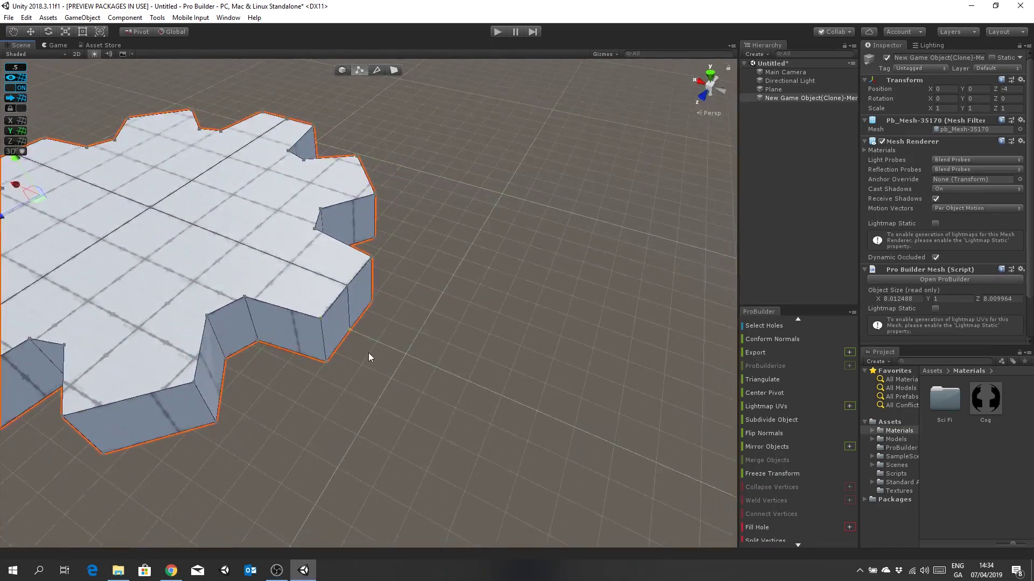
left_click(351, 330)
left_click(347, 288)
mouse_move(314, 272)
left_mouse_down()
mouse_move(337, 279)
mouse_move(324, 274)
left_mouse_up()
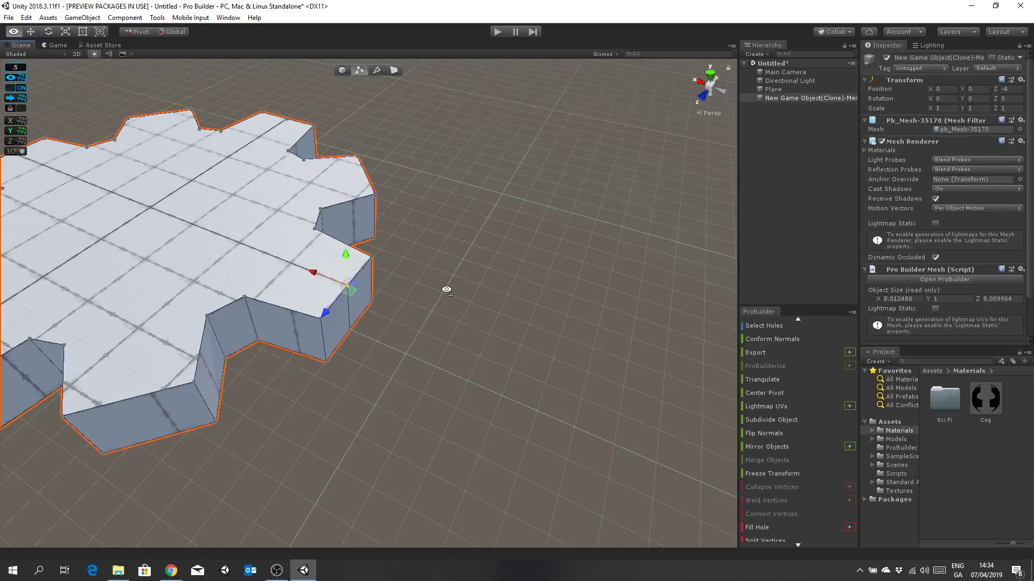
Step: Deselect the cog and inspect the complete model from above and from the side
right_click_drag(447, 290, 349, 284)
middle_click_drag(349, 284, 355, 286)
right_click_drag(356, 285, 599, 310)
left_click(668, 283)
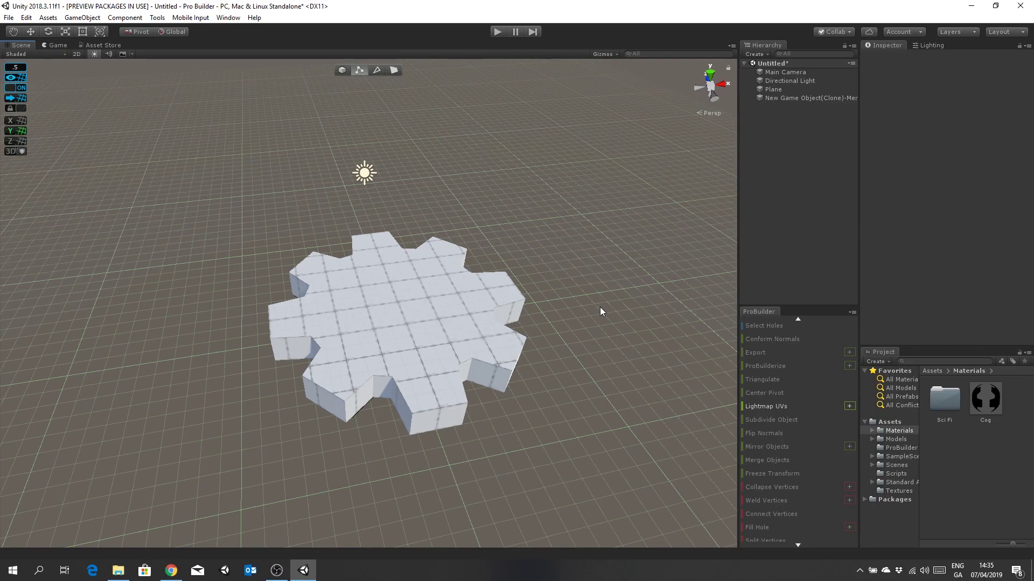
left_click_drag(591, 373, 549, 287, "alt")
scroll(548, 283, "up", 5)
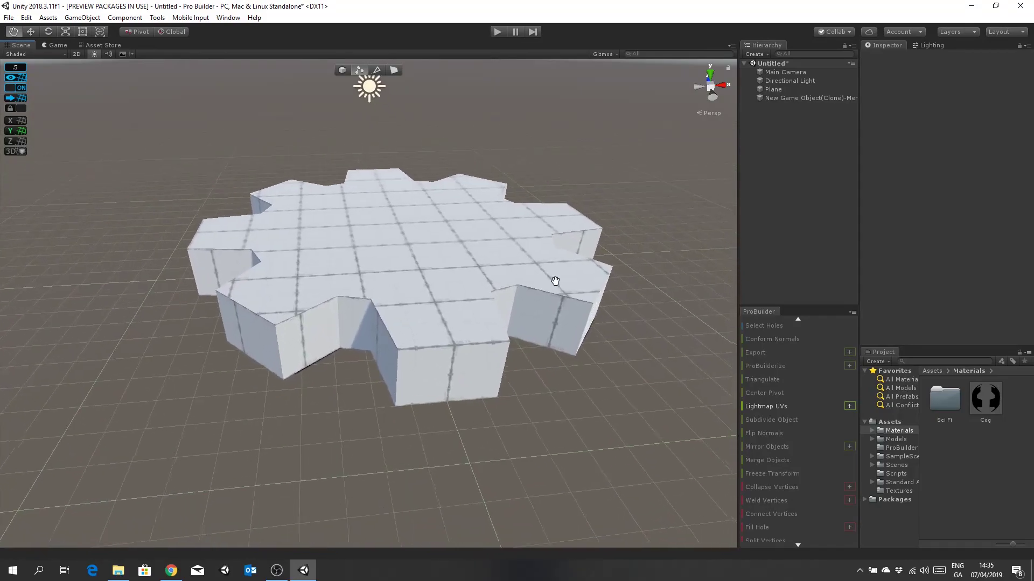
Step: Inspect the cog's top surface and outer side walls from above, from the side and close up
scroll(409, 387, "down", 2)
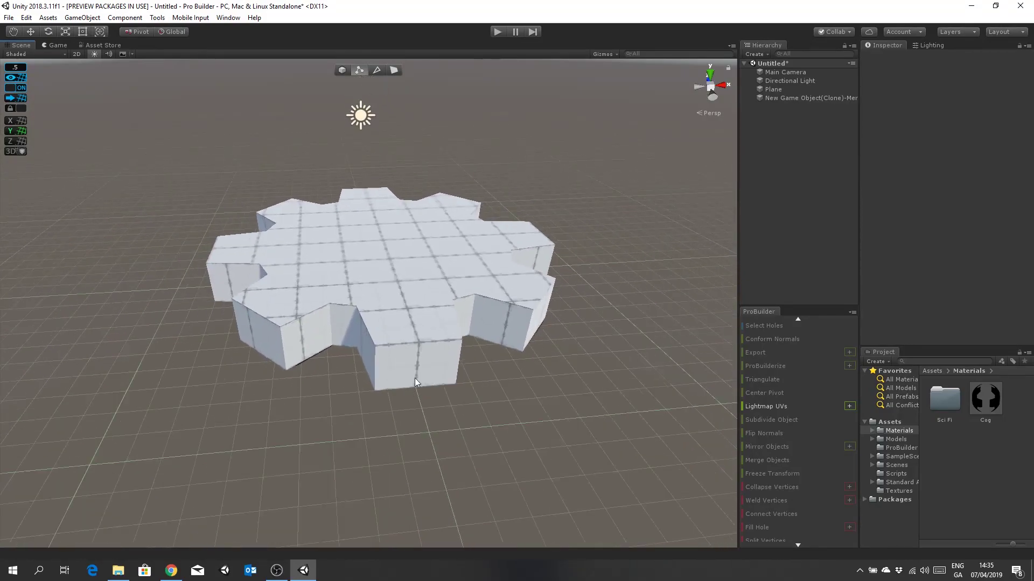
left_click_drag(406, 295, 415, 325, "alt")
scroll(408, 360, "up", 3)
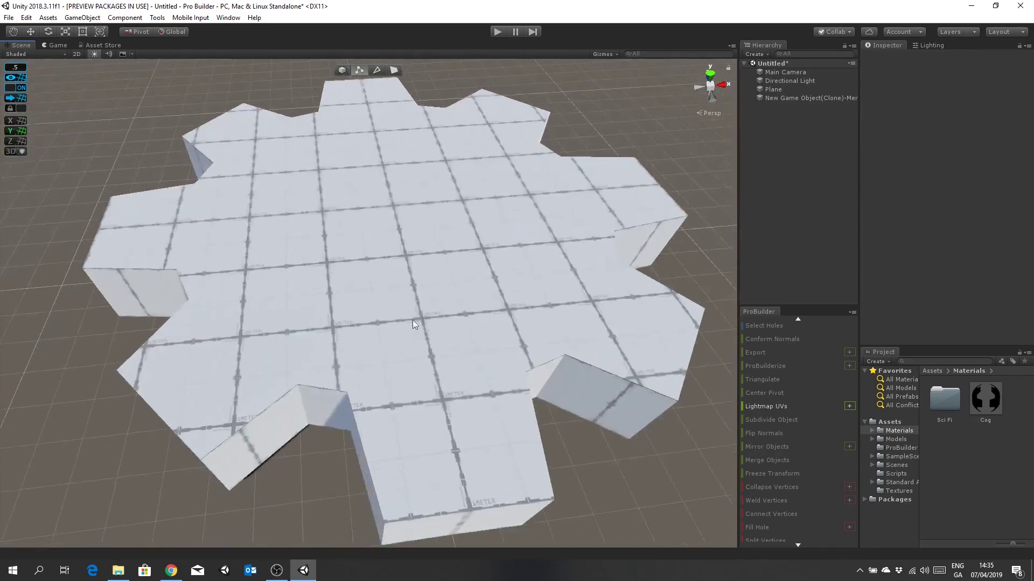
left_click_drag(340, 250, 374, 335, "alt")
scroll(371, 344, "up", 5)
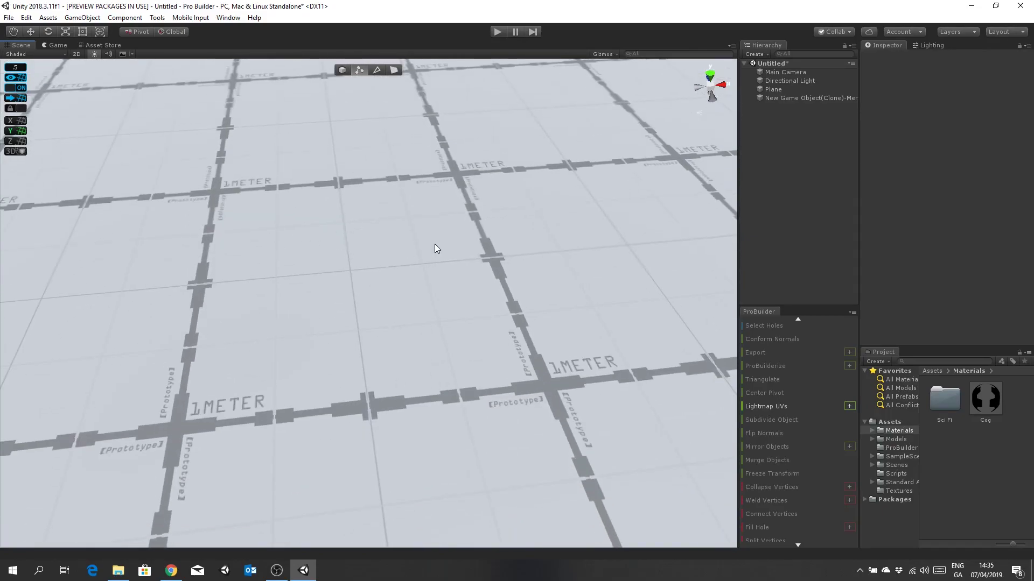
scroll(422, 245, "down", 10)
mouse_move(485, 300)
left_mouse_down("alt")
mouse_move(503, 358)
mouse_move(492, 353)
mouse_move(484, 283)
left_mouse_up("alt")
scroll(482, 272, "down", 6)
left_click_drag(463, 322, 463, 408, "alt")
middle_click_drag(463, 413, 423, 358)
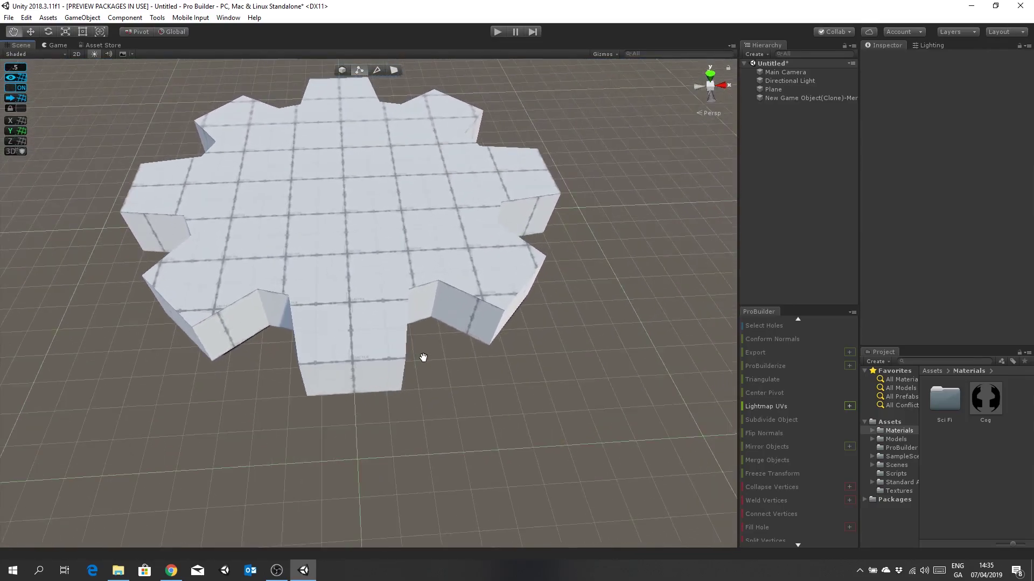
left_click_drag(423, 358, 476, 237, "alt")
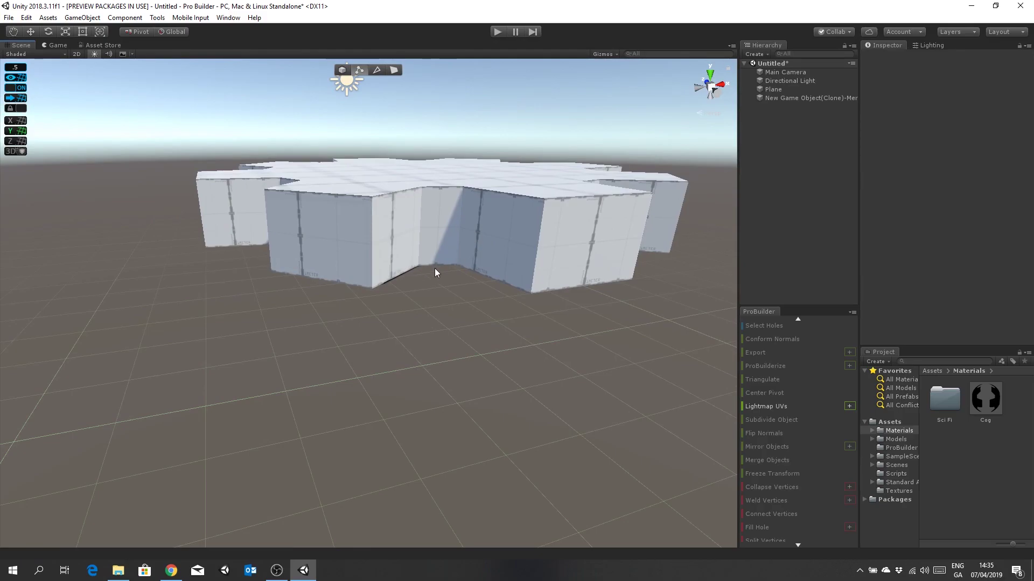
scroll(425, 270, "up", 5)
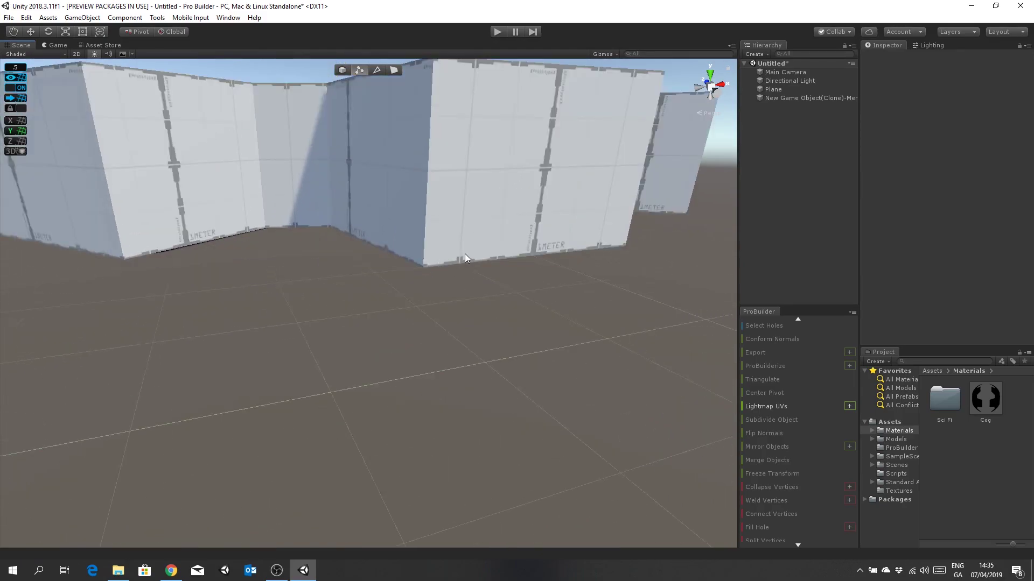
scroll(468, 254, "down", 6)
left_click_drag(473, 254, 478, 308, "alt")
scroll(473, 324, "down", 2)
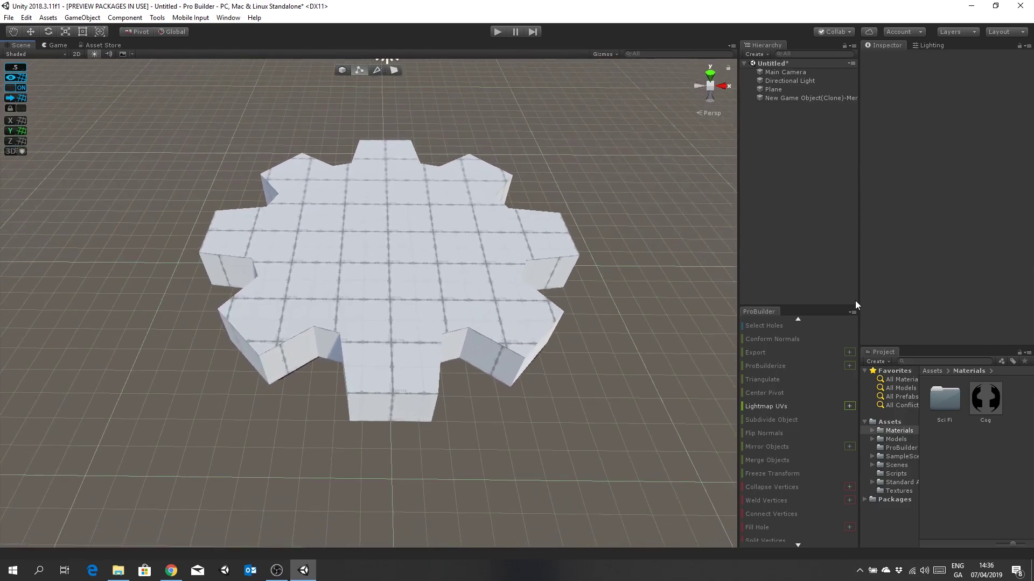
Step: Switch to face selection and select all four quarter faces of the cog's top
left_click(398, 72)
left_click(425, 256)
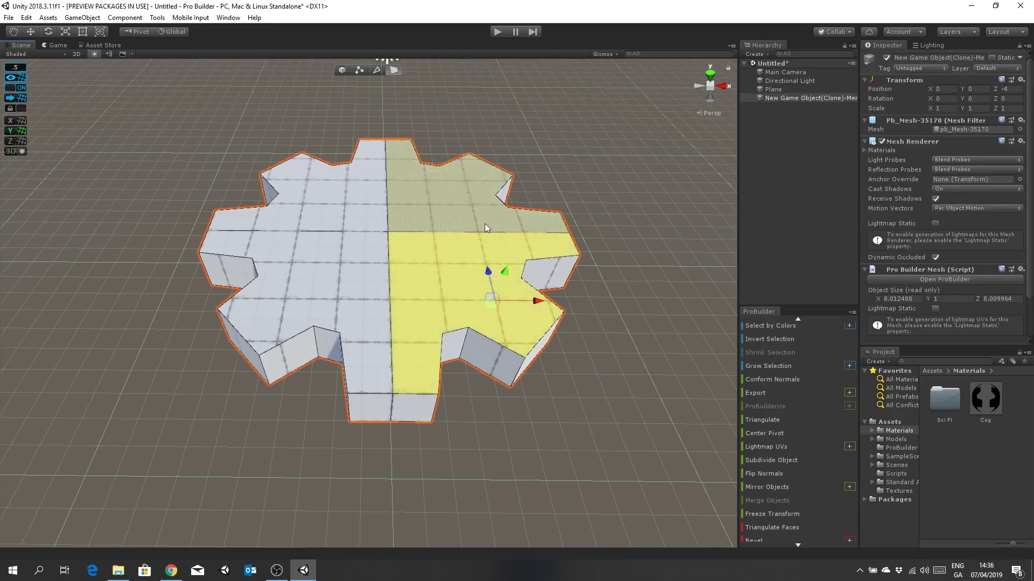
left_click(435, 213, "shift")
left_click(337, 211, "shift")
left_click(351, 280, "shift")
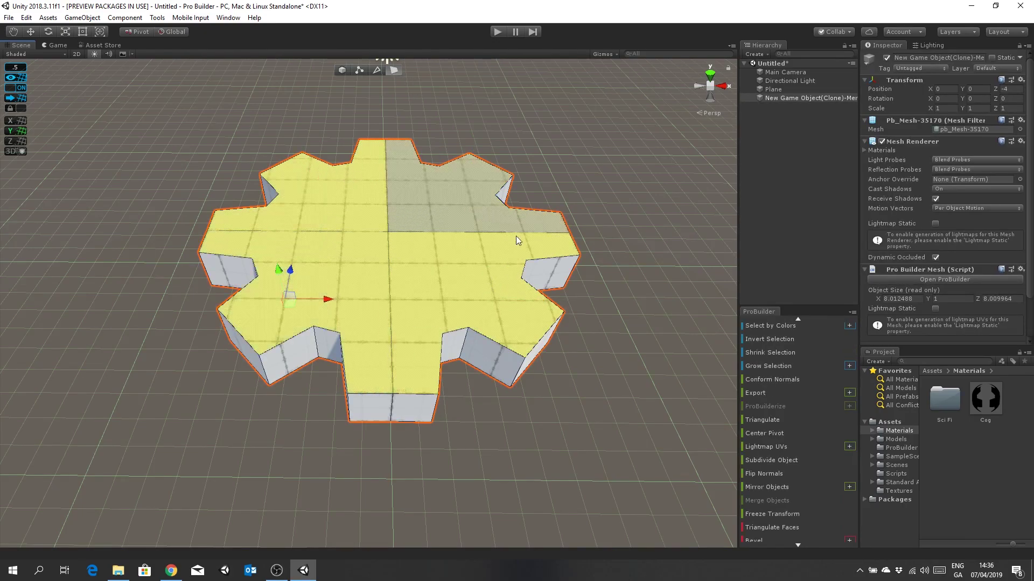
key("f")
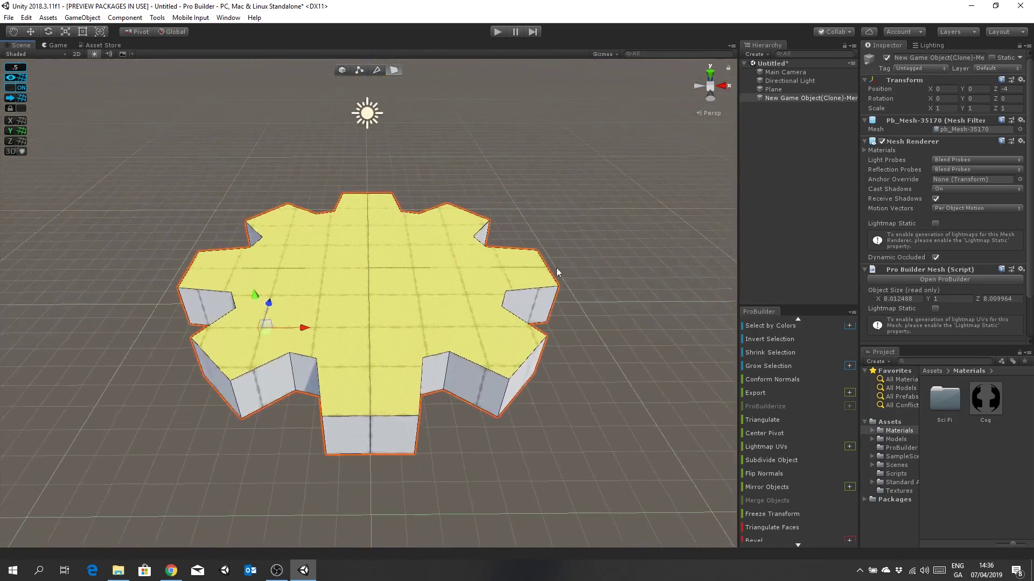
Step: Clear the face selection and reselect the four quarters of the cog's top together
middle_click_drag(611, 284, 632, 295)
left_click(632, 294)
left_click(508, 288)
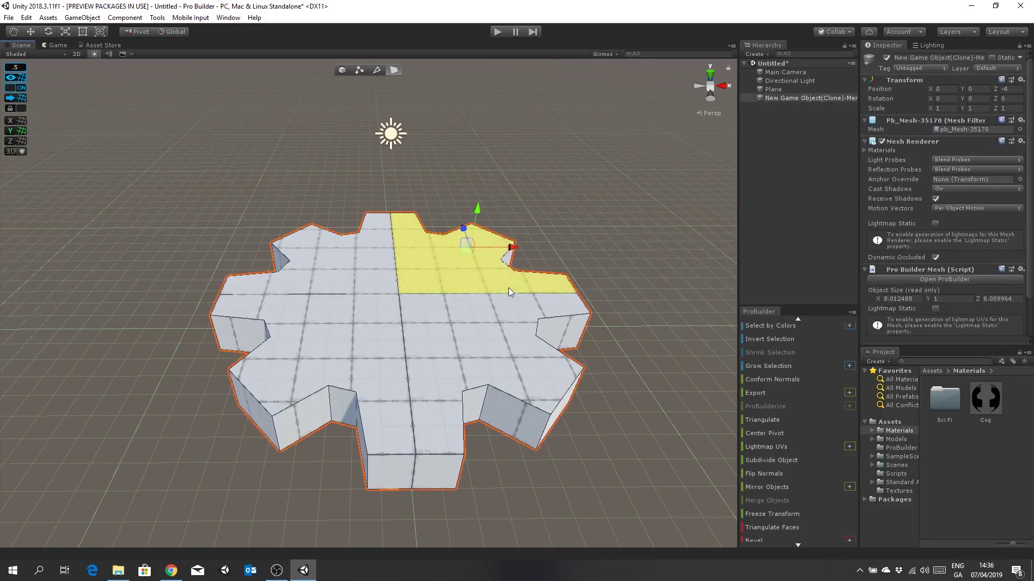
left_click_drag(509, 288, 500, 260, "alt")
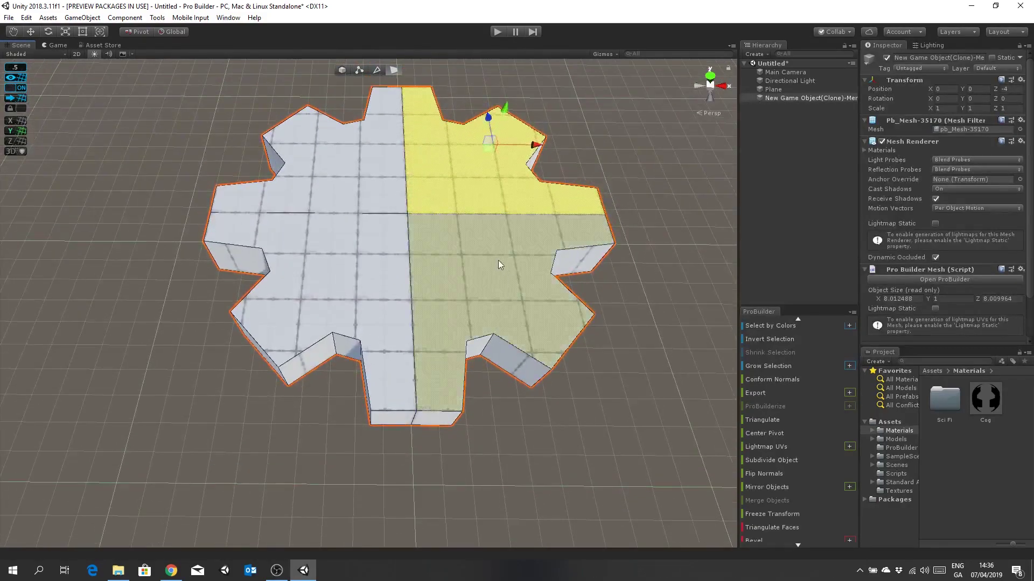
left_click(499, 261)
left_click(374, 247)
left_click(372, 178, "shift")
left_click(447, 194, "shift")
left_click(467, 237, "shift")
left_click_drag(637, 379, 639, 268, "alt")
left_click_drag(648, 440, 639, 381, "alt")
middle_click_drag(640, 381, 643, 403)
left_click_drag(644, 403, 628, 342, "alt")
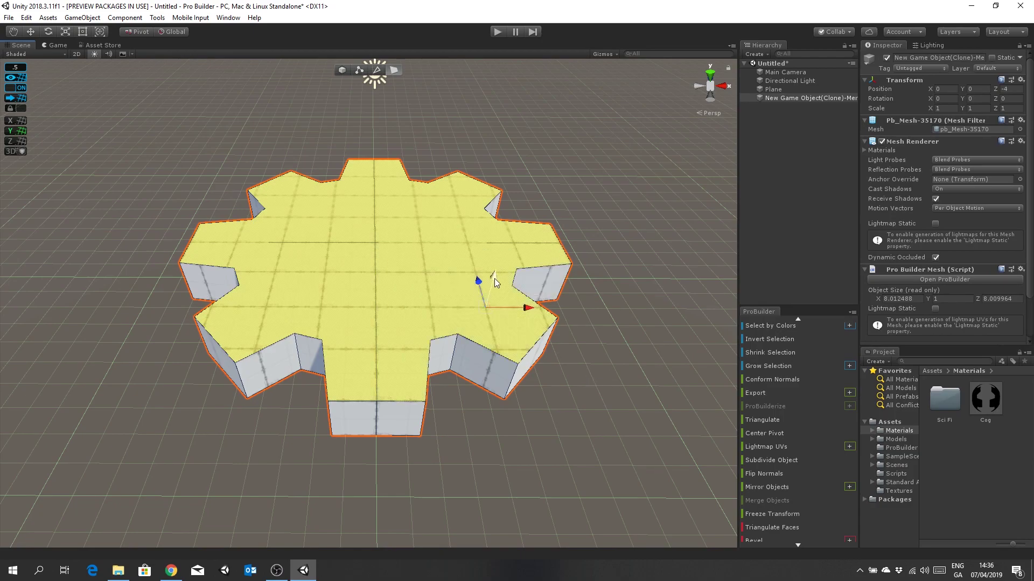
Step: Try extruding the four top faces upward by 1 unit with grid snapping on, and undo each extrusion
left_click_drag(496, 275, 502, 243, "shift")
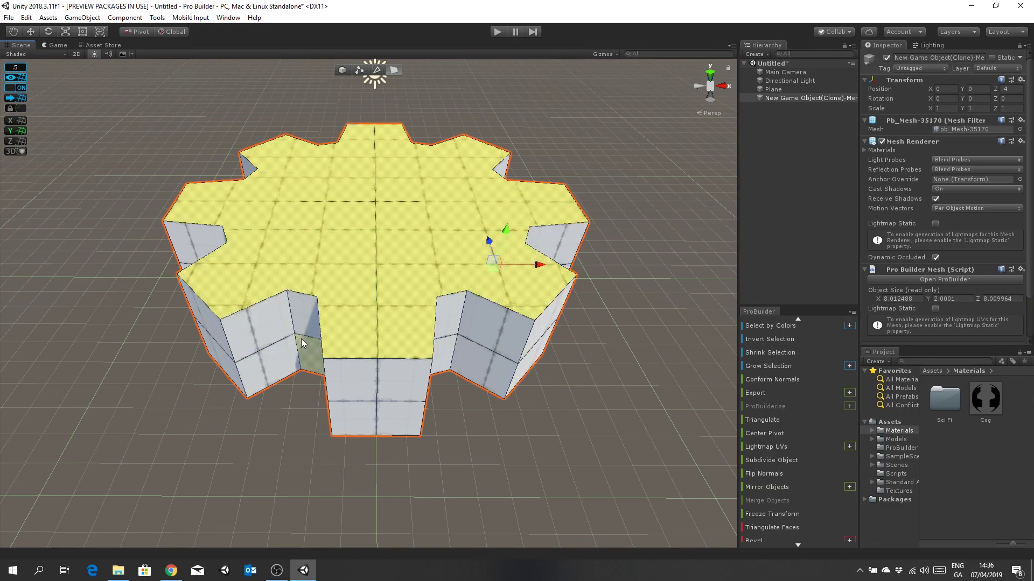
key("ctrl+z")
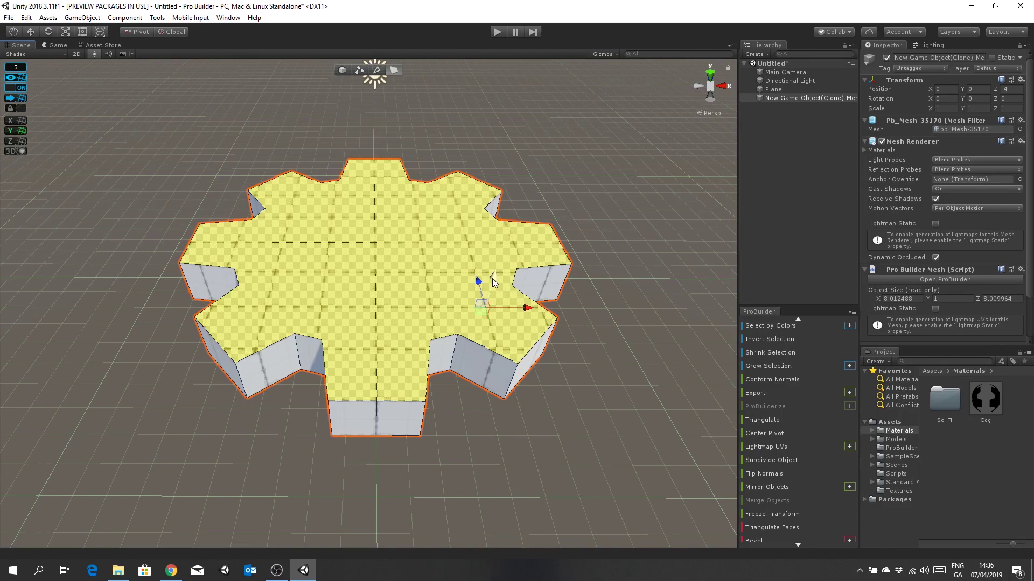
left_click_drag(496, 268, 504, 250, "shift")
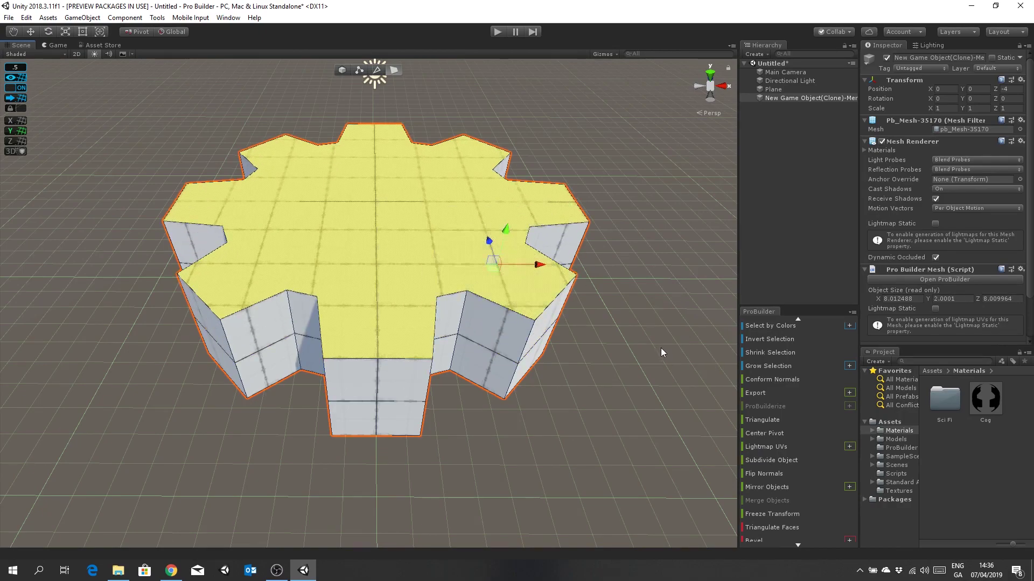
mouse_move(615, 369)
left_mouse_down("alt")
mouse_move(592, 344)
mouse_move(619, 371)
left_mouse_up("alt")
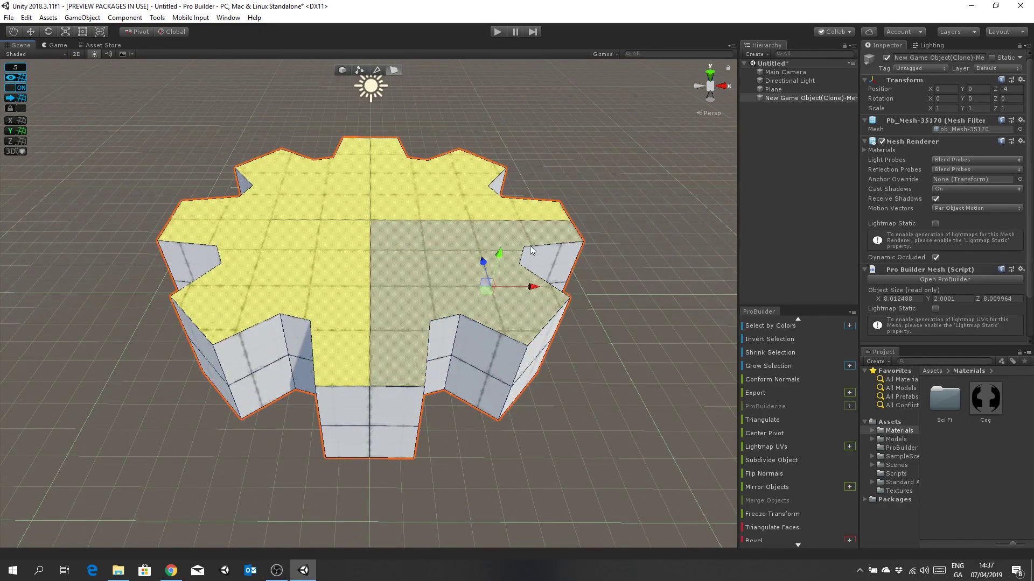
key("ctrl+z")
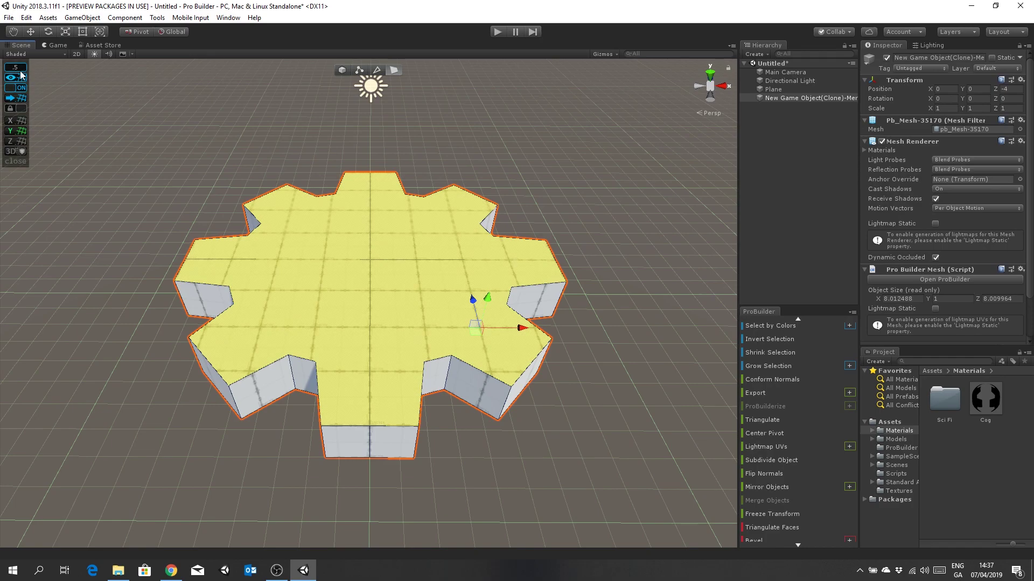
Step: Turn off grid snapping, try extruding and moving the top faces upward freely, and undo the changes
left_click(21, 89)
left_click_drag(488, 298, 508, 289, "shift")
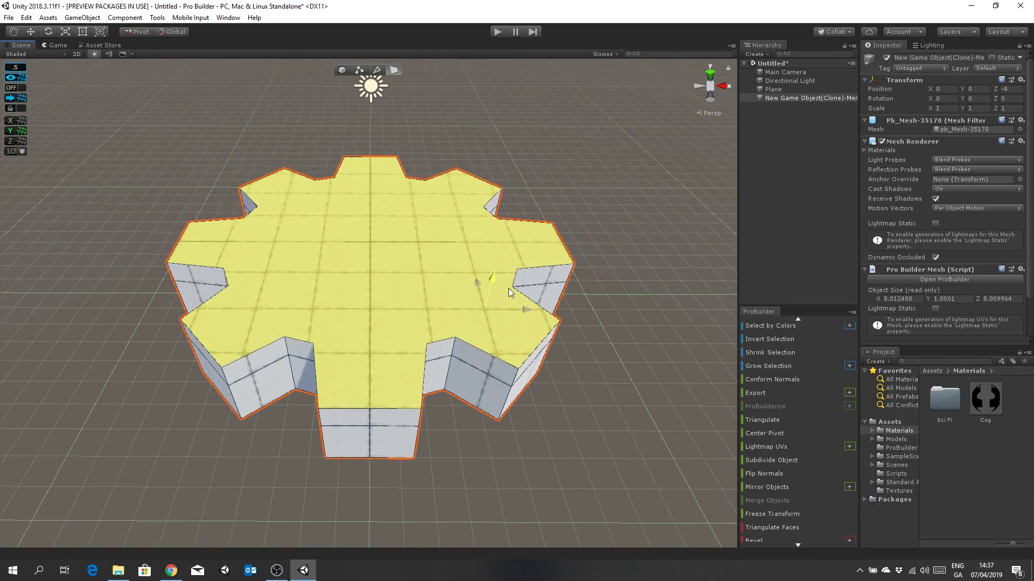
key("ctrl+z")
middle_click_drag(639, 330, 658, 311)
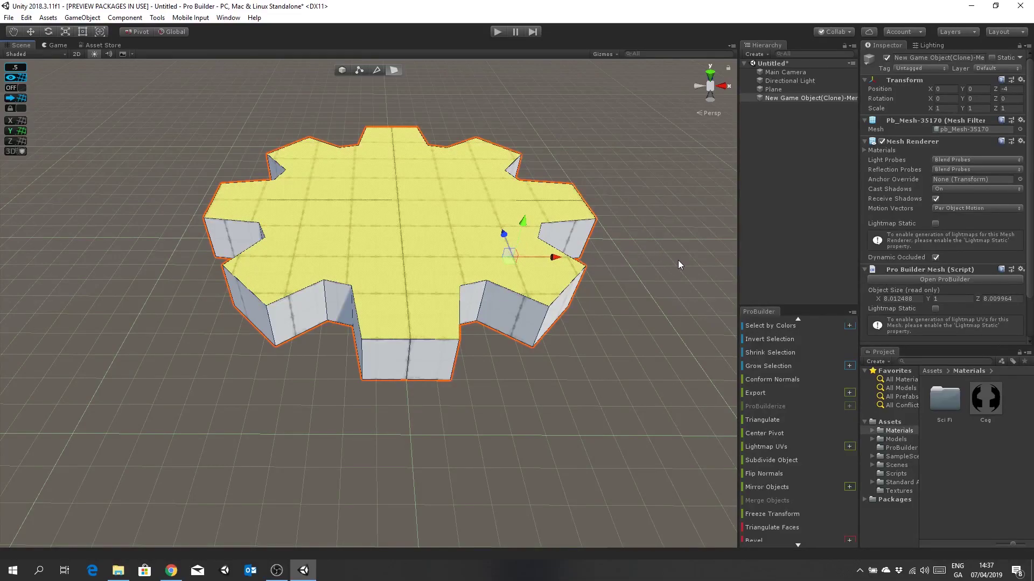
mouse_move(524, 221)
left_mouse_down()
mouse_move(533, 185)
mouse_move(534, 224)
mouse_move(522, 242)
mouse_move(525, 207)
left_mouse_up()
key("ctrl+z")
key("ctrl+z")
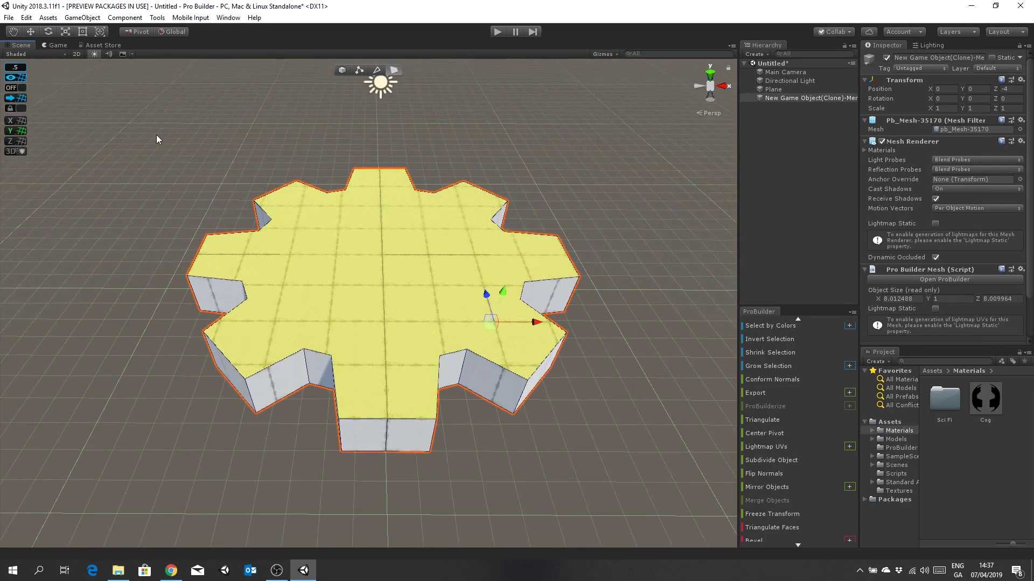
Step: Turn grid snapping back on and extrude the cog's four top faces upward by 0.5 units
left_click(17, 90)
left_click_drag(504, 295, 506, 274, "shift")
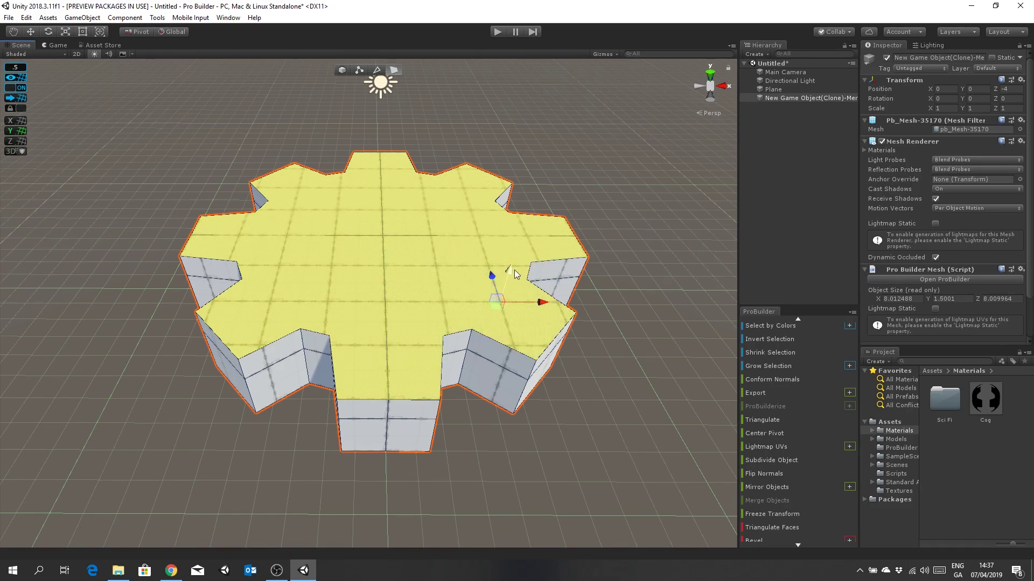
Step: Try a second 0.5-unit extrusion of the top faces and an inset with the Scale tool, and undo both
left_click_drag(508, 269, 516, 255, "shift")
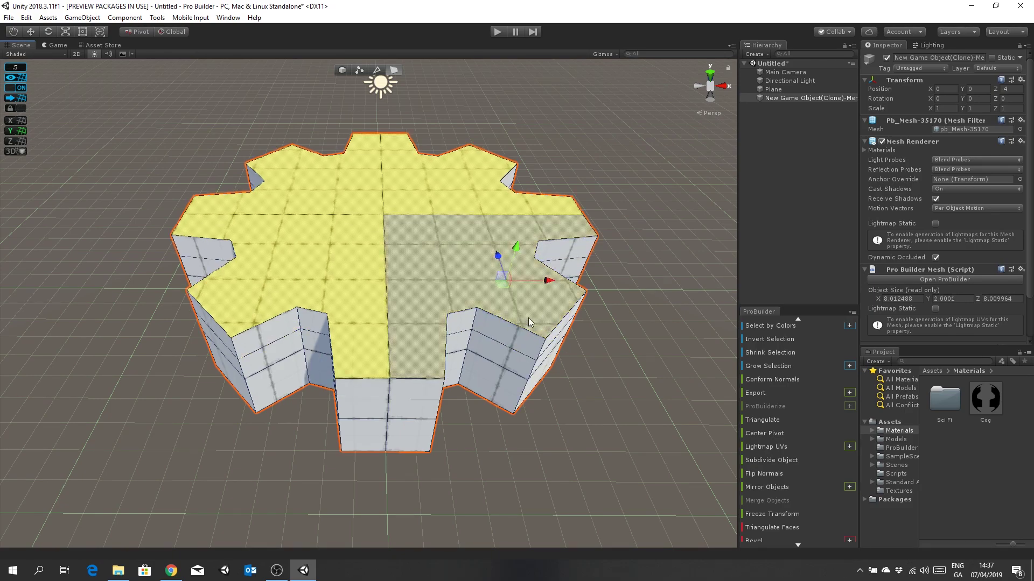
left_click(65, 31)
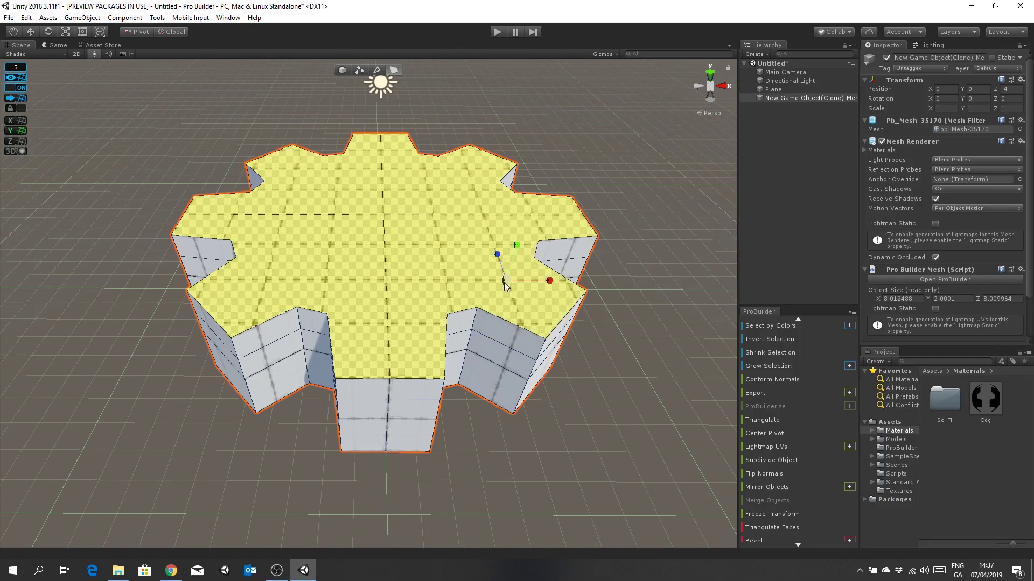
left_click_drag(506, 281, 505, 289, "shift")
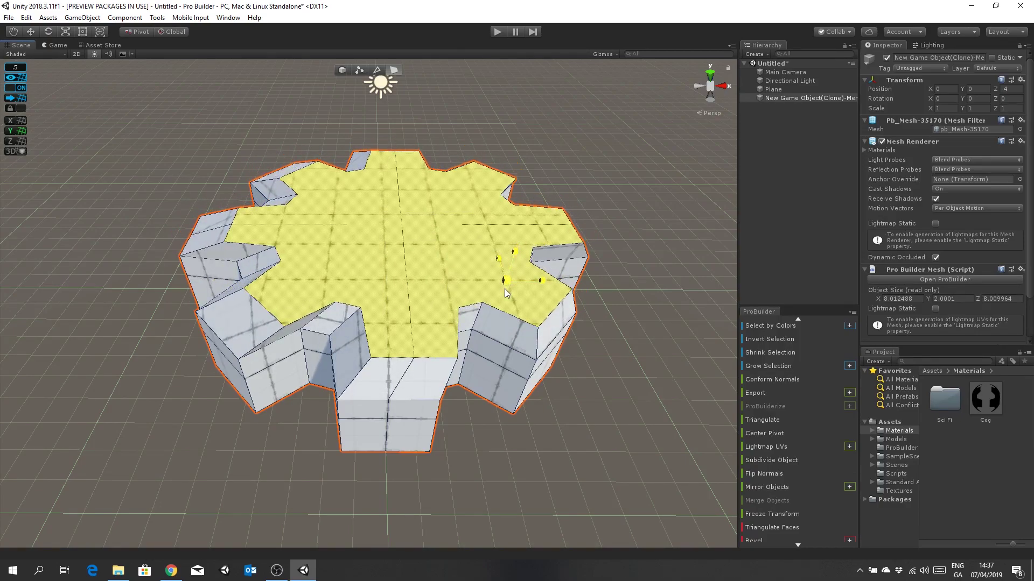
key("ctrl+z")
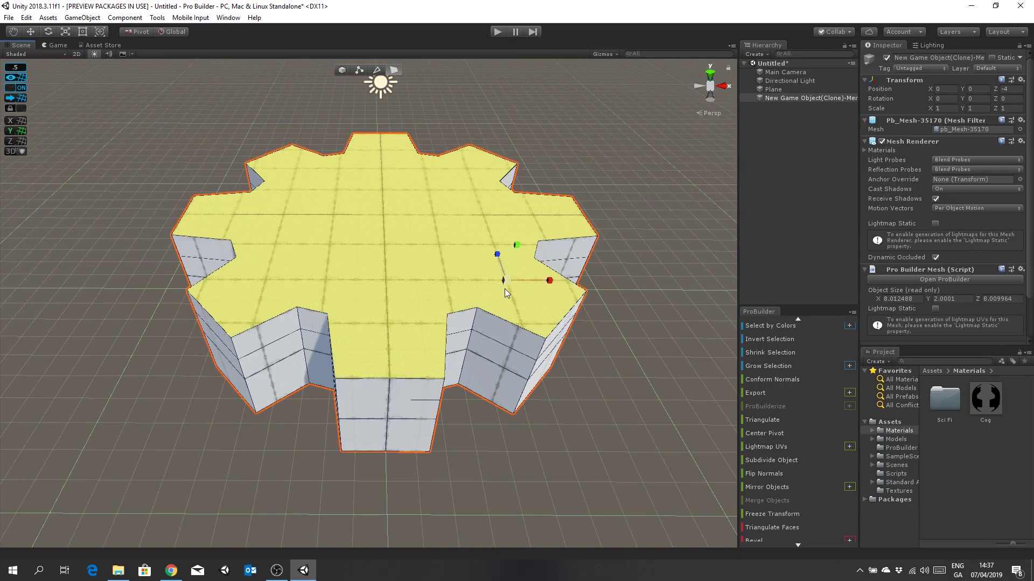
mouse_move(628, 357)
middle_mouse_down()
mouse_move(568, 397)
mouse_move(590, 416)
mouse_move(593, 345)
mouse_move(619, 377)
mouse_move(631, 328)
mouse_move(619, 318)
middle_mouse_up()
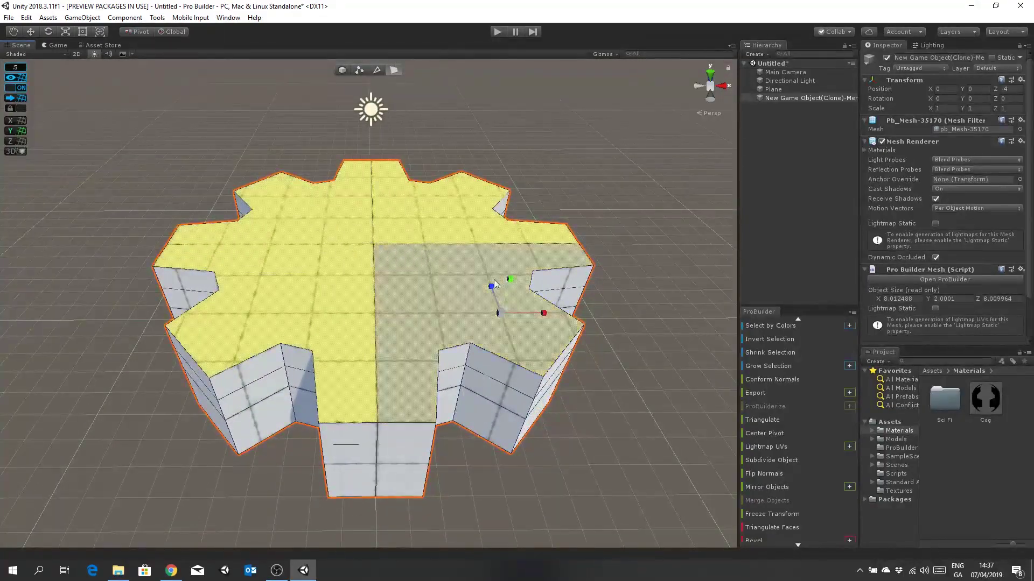
key("ctrl+z")
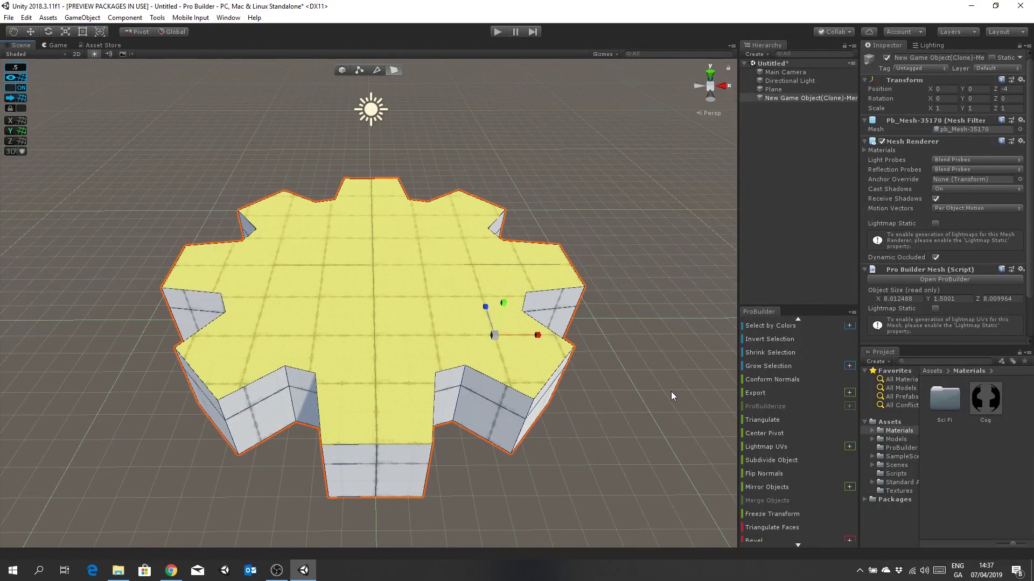
Step: Switch to object selection, select the whole cog and center its pivot
left_click_drag(480, 328, 619, 329, "alt")
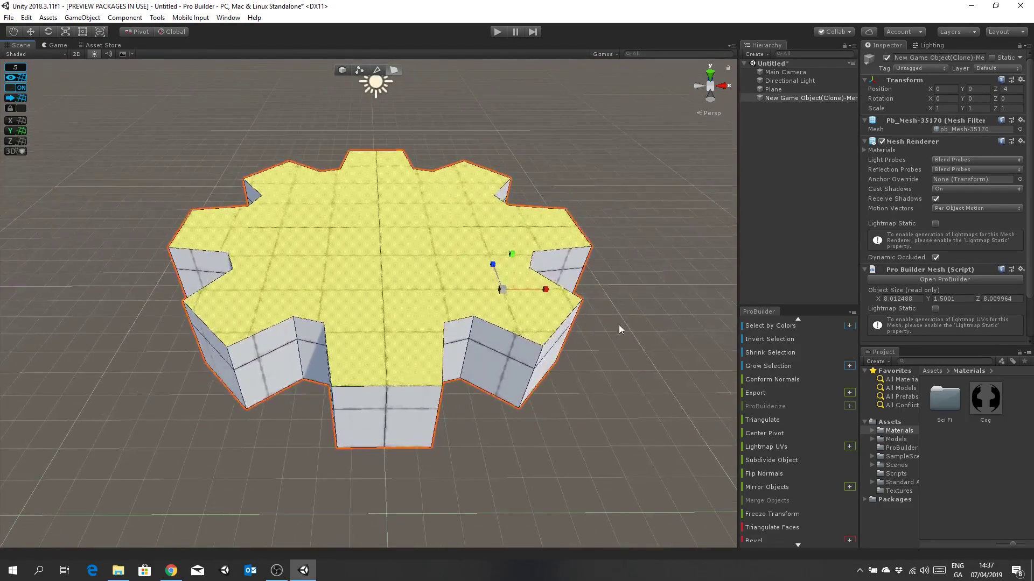
left_click(341, 70)
left_click(579, 165)
left_click(489, 243)
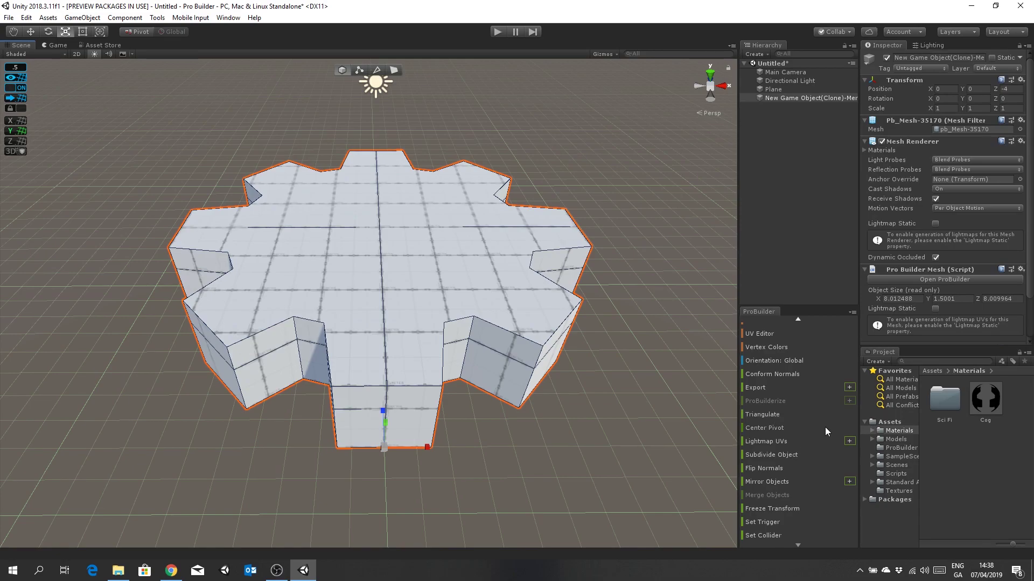
scroll(825, 428, "up", 3)
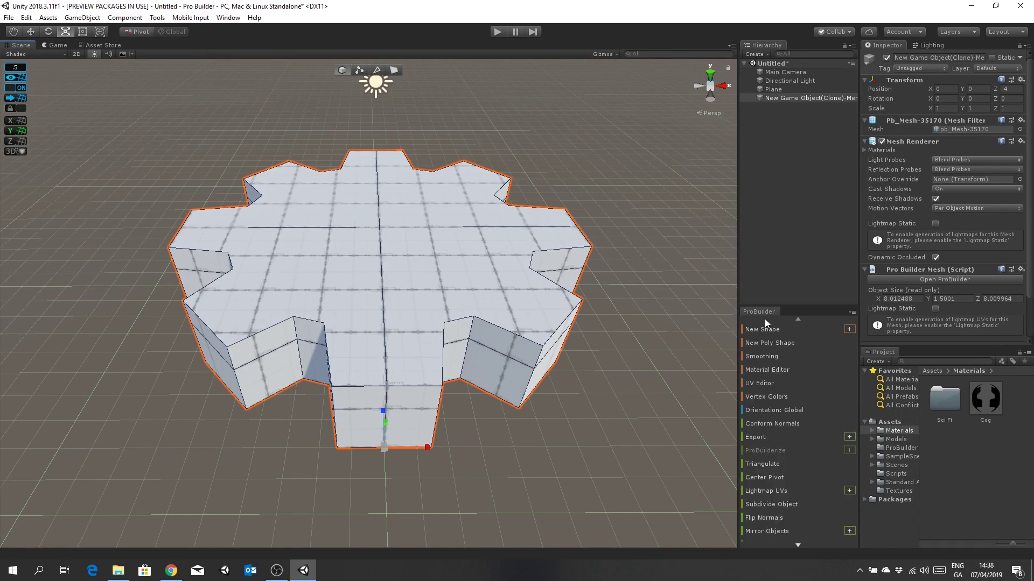
scroll(779, 382, "down", 3)
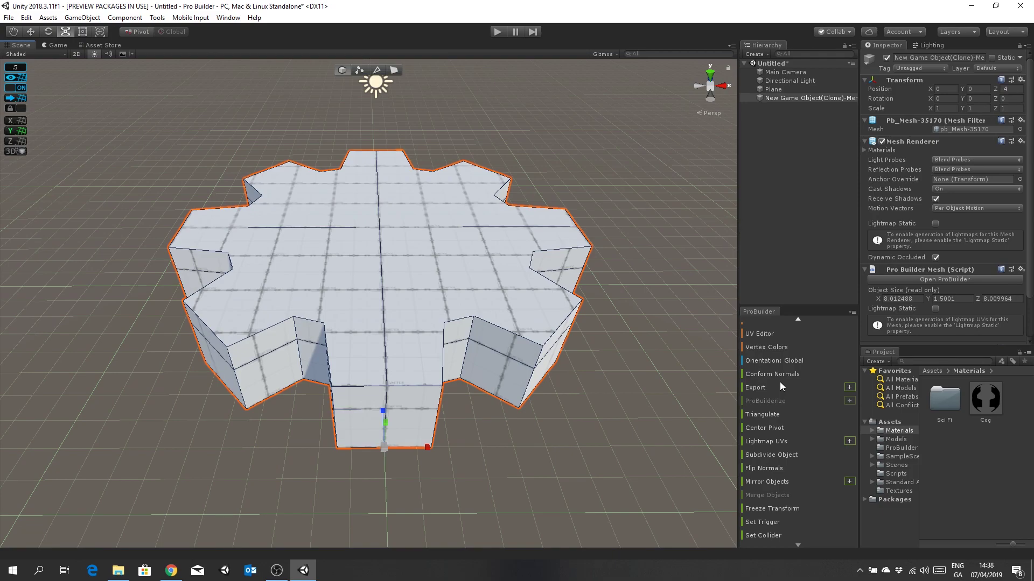
scroll(780, 382, "up", 3)
scroll(771, 403, "down", 3)
left_click(773, 425)
Step: Return to face selection with all four top faces of the cog selected
left_click_drag(451, 372, 476, 315, "alt")
right_click_drag(476, 315, 481, 261)
middle_click_drag(481, 260, 516, 286)
right_click_drag(517, 286, 509, 376)
middle_click_drag(509, 377, 524, 343)
key("f")
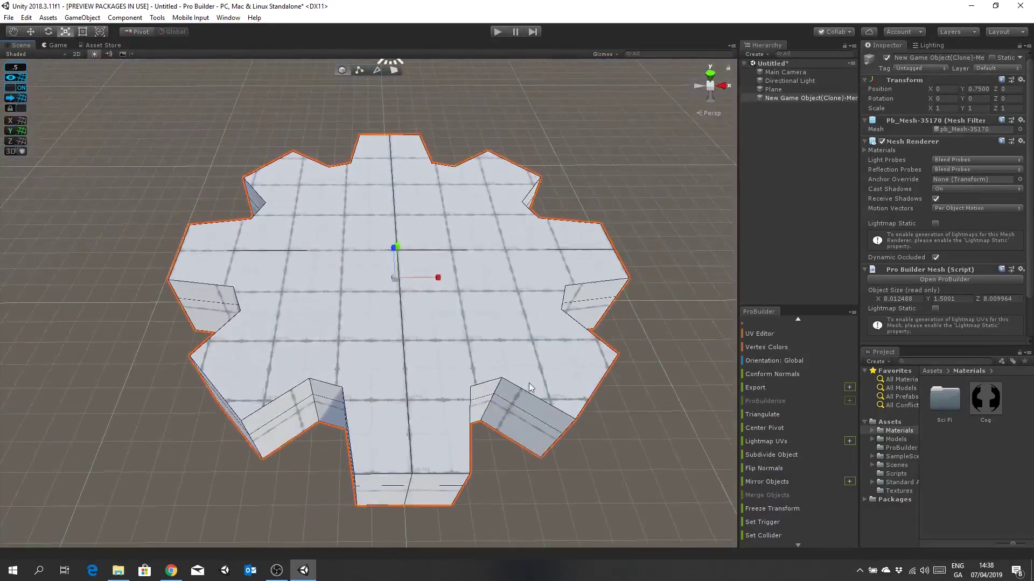
left_click(395, 71)
left_click(587, 242)
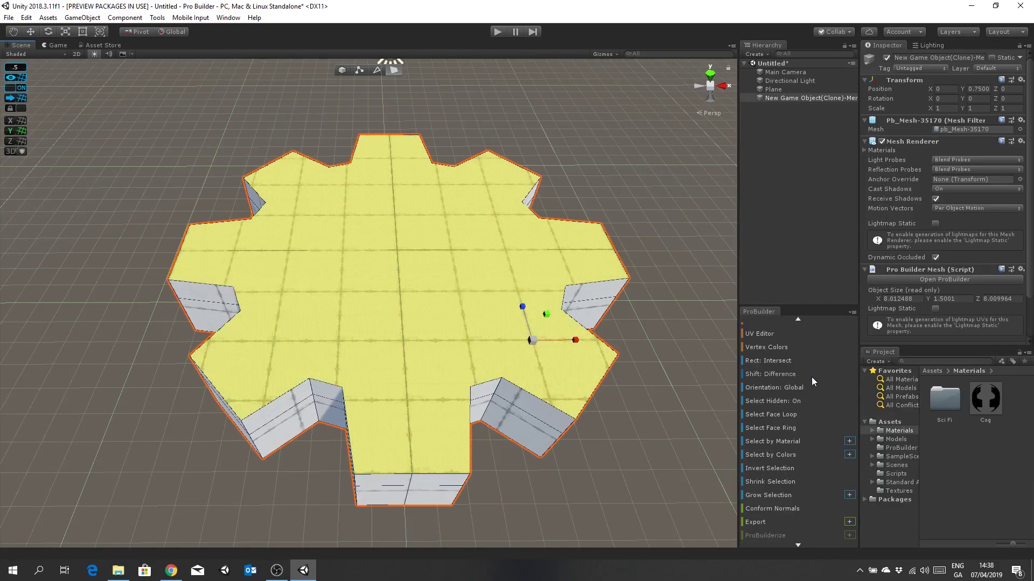
scroll(812, 377, "up", 3)
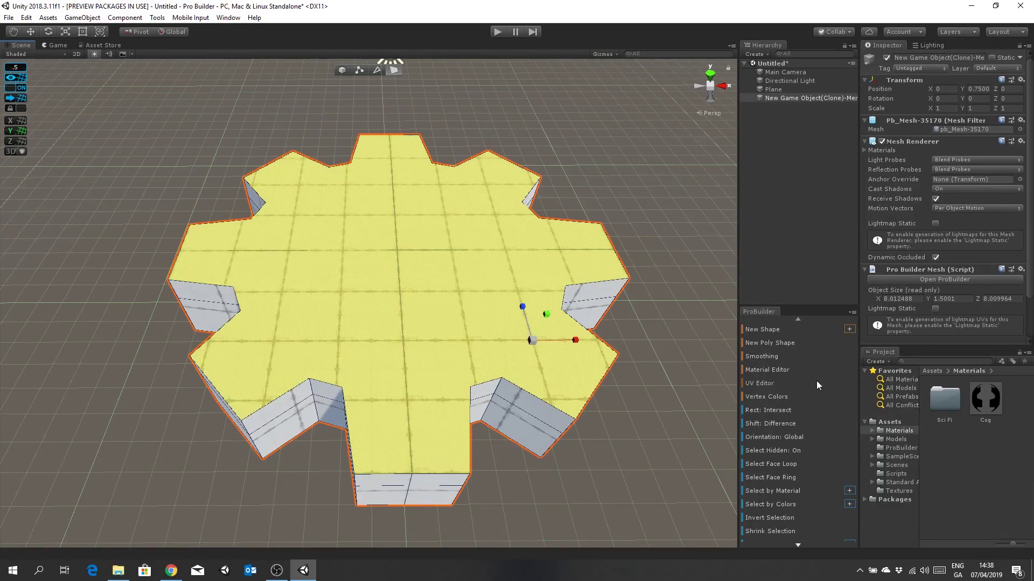
Step: Cycle ProBuilder's handle orientation through its options and back to Global
scroll(816, 380, "down", 1)
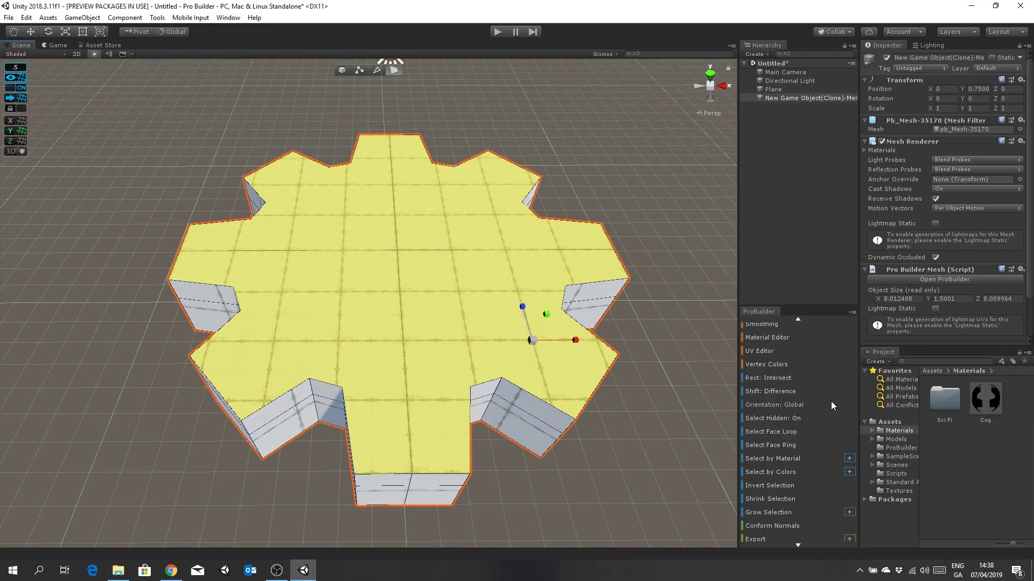
left_click(792, 405)
left_click(793, 405)
left_click(792, 405)
scroll(806, 382, "down", 1)
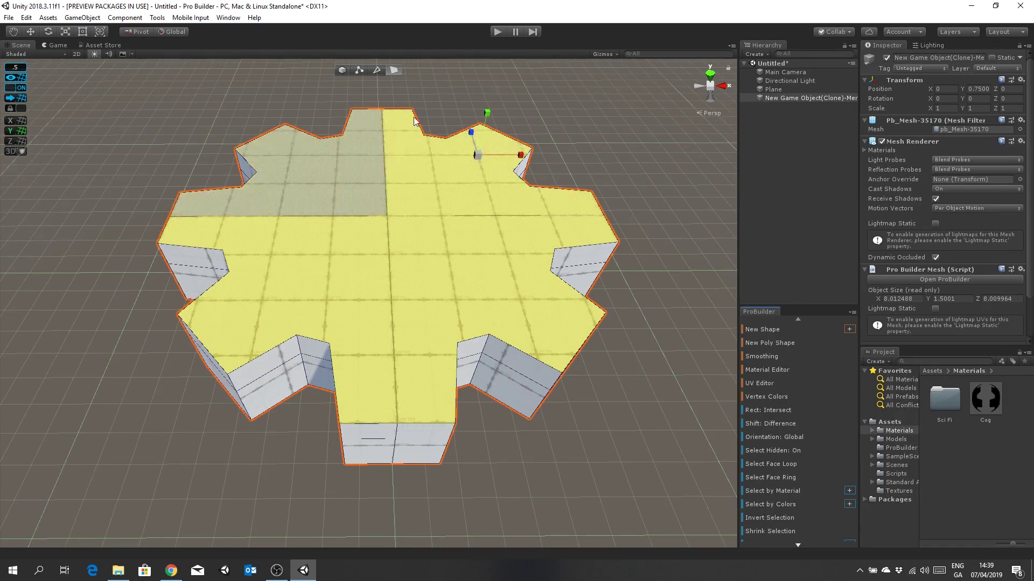
Step: Set the handle position to Center and inset the cog's four top faces evenly with a scaled extrusion
left_click(279, 134, "shift")
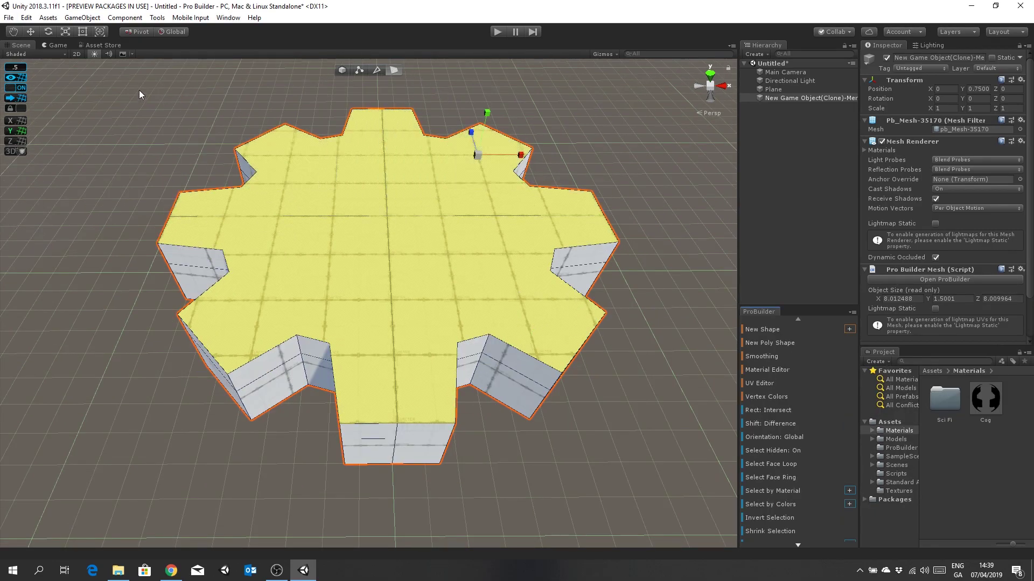
left_click(139, 33)
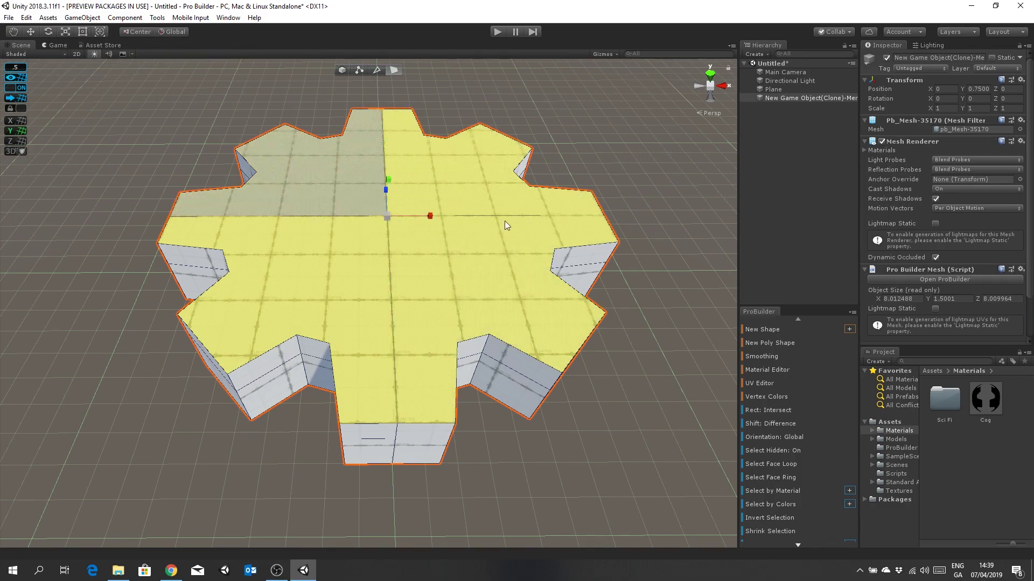
key("f")
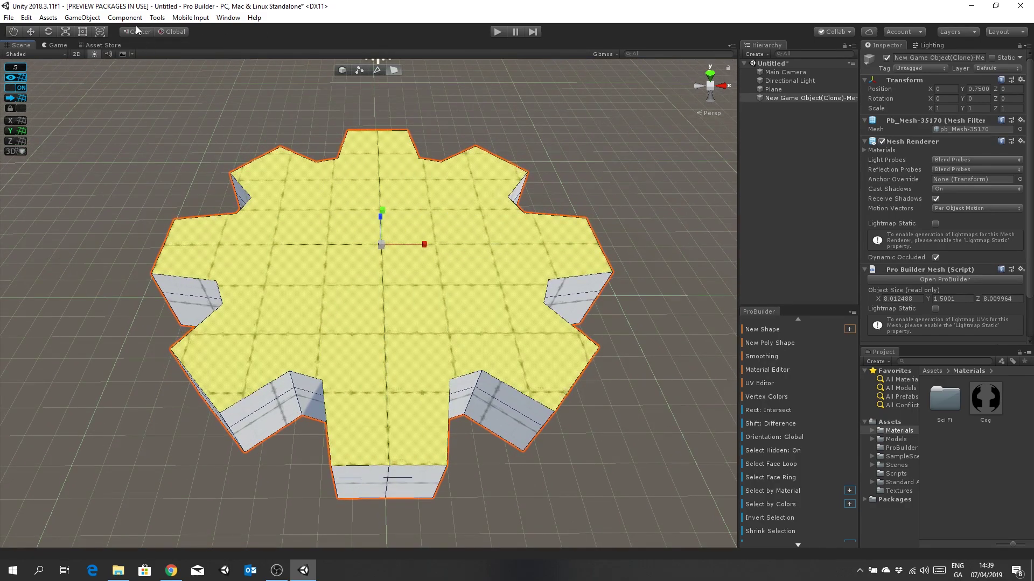
scroll(642, 229, "up", 2)
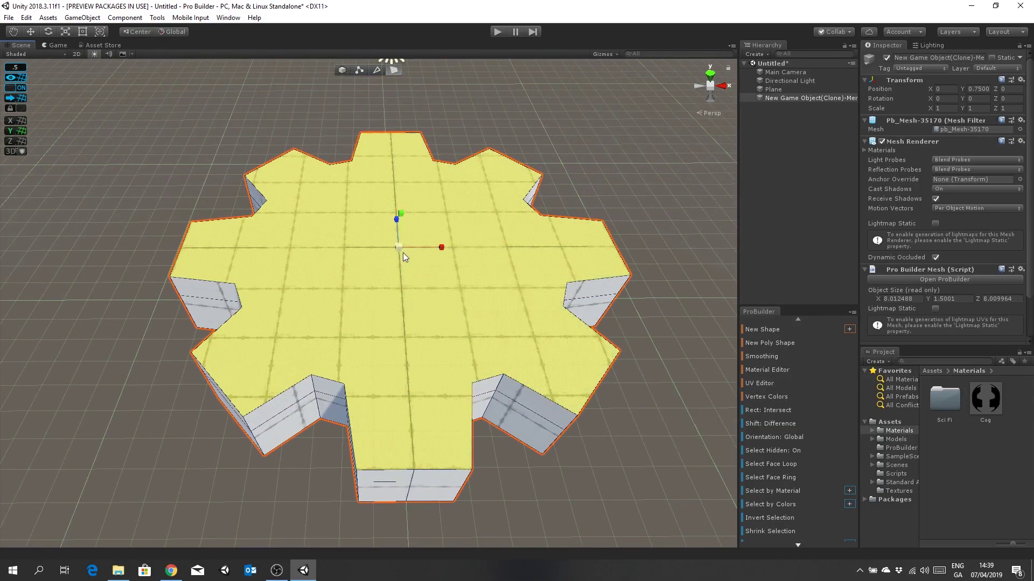
left_click_drag(396, 248, 397, 253, "shift")
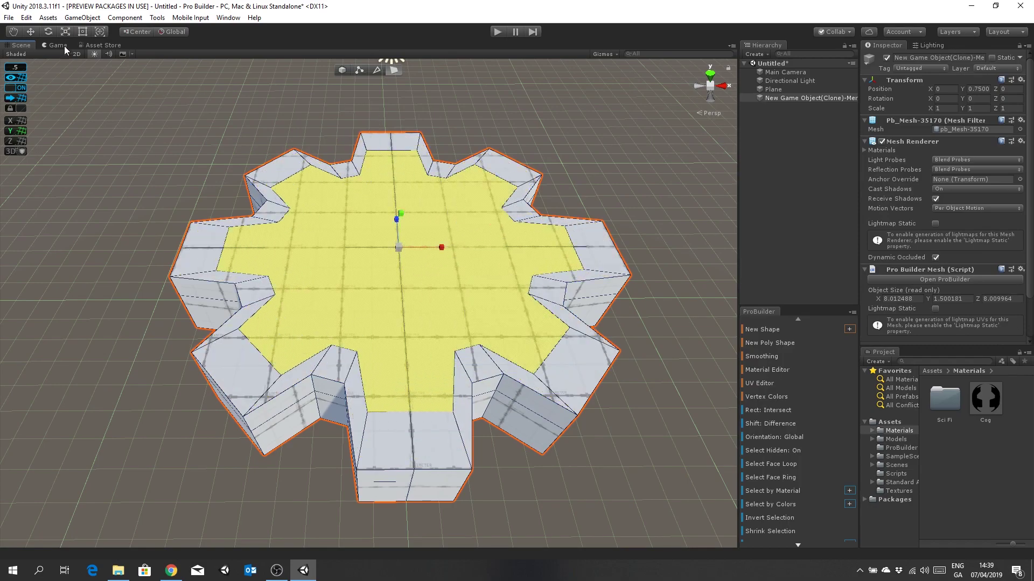
Step: Raise the inset top faces to form a sloped rim and extrude them straight up to a 3-unit overall height
left_click(31, 31)
left_click_drag(402, 214, 402, 205)
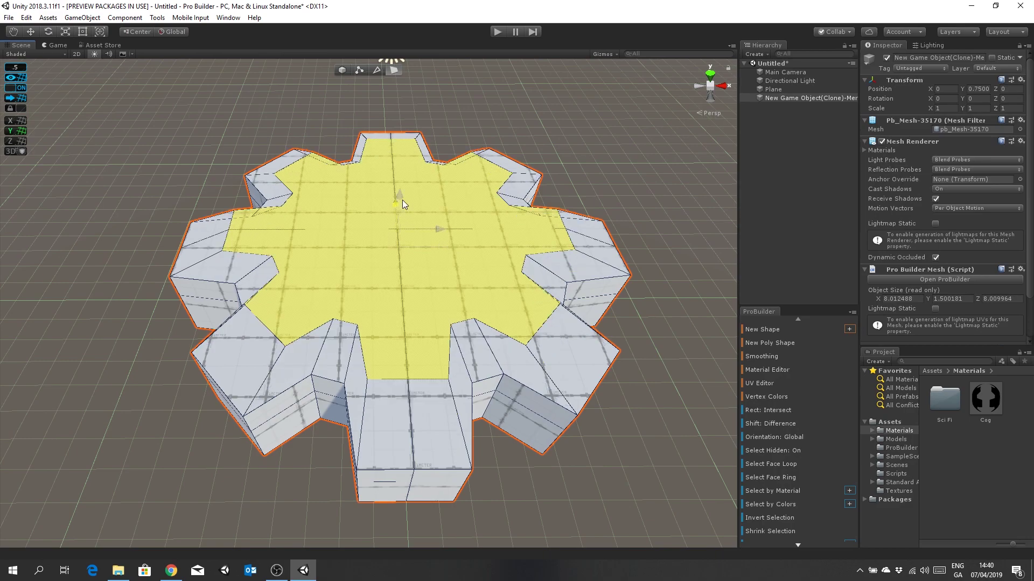
middle_click_drag(505, 340, 497, 138)
left_click_drag(497, 137, 573, 413, "alt")
scroll(549, 324, "down", 5)
left_click_drag(508, 379, 602, 245, "alt")
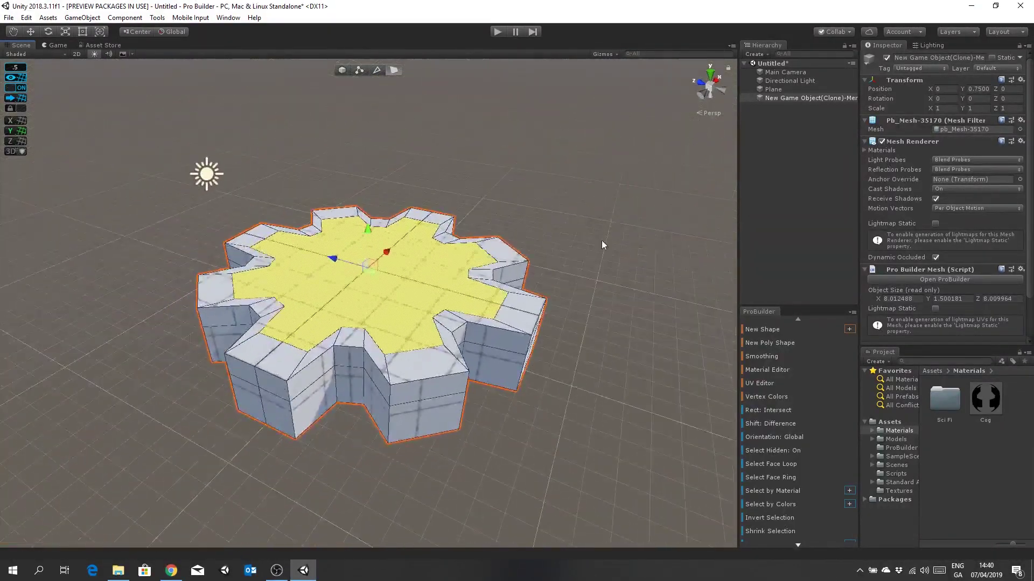
left_click_drag(370, 230, 370, 211)
middle_click_drag(371, 211, 562, 345)
left_click_drag(563, 345, 554, 324, "alt")
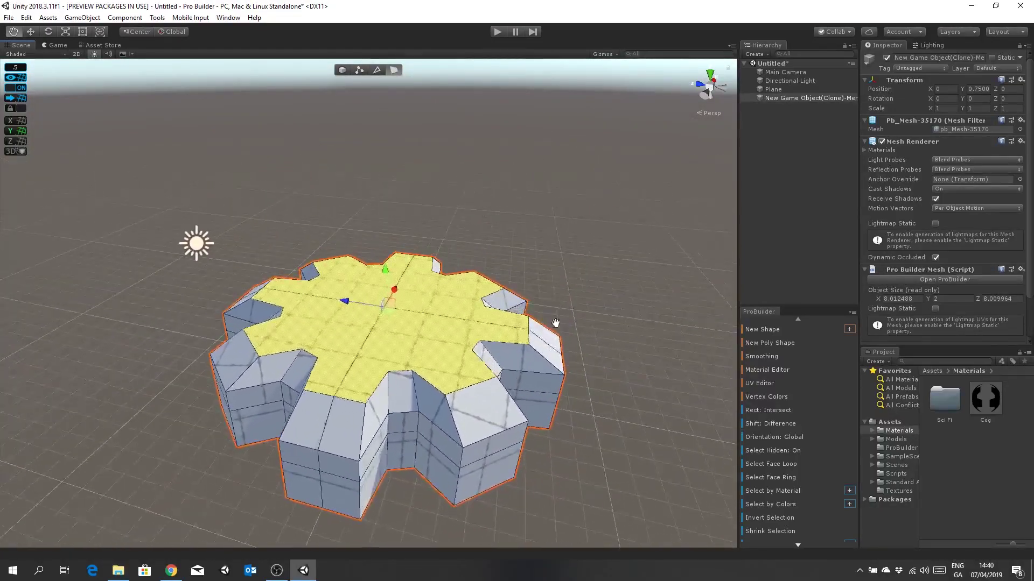
left_click_drag(382, 271, 390, 234)
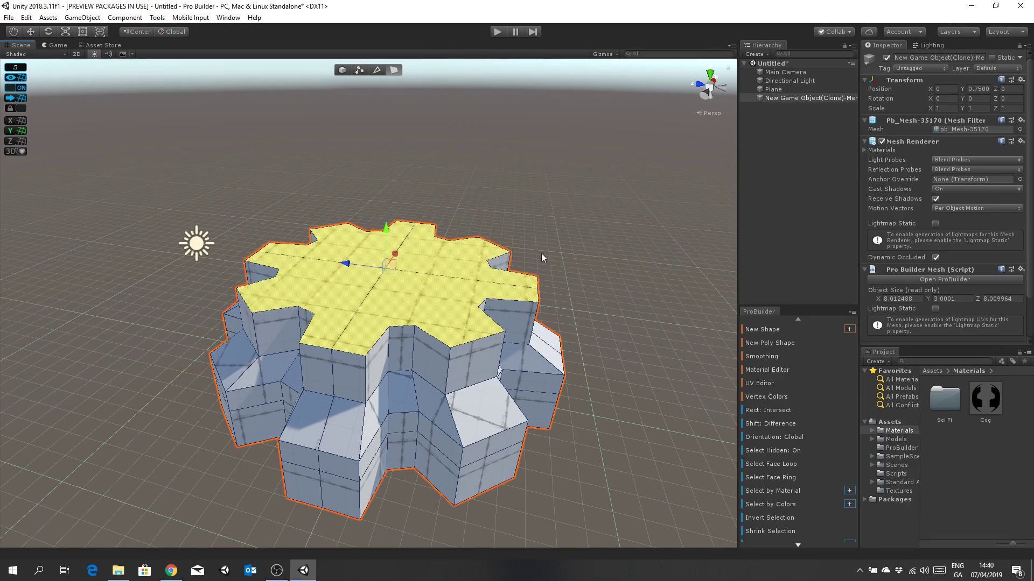
Step: Inset the raised top faces with a scaled extrusion and sink them down to form a cog-shaped recess
key("r")
left_click_drag(386, 269, 386, 272, "shift")
left_click(35, 28)
left_click_drag(387, 222, 387, 219)
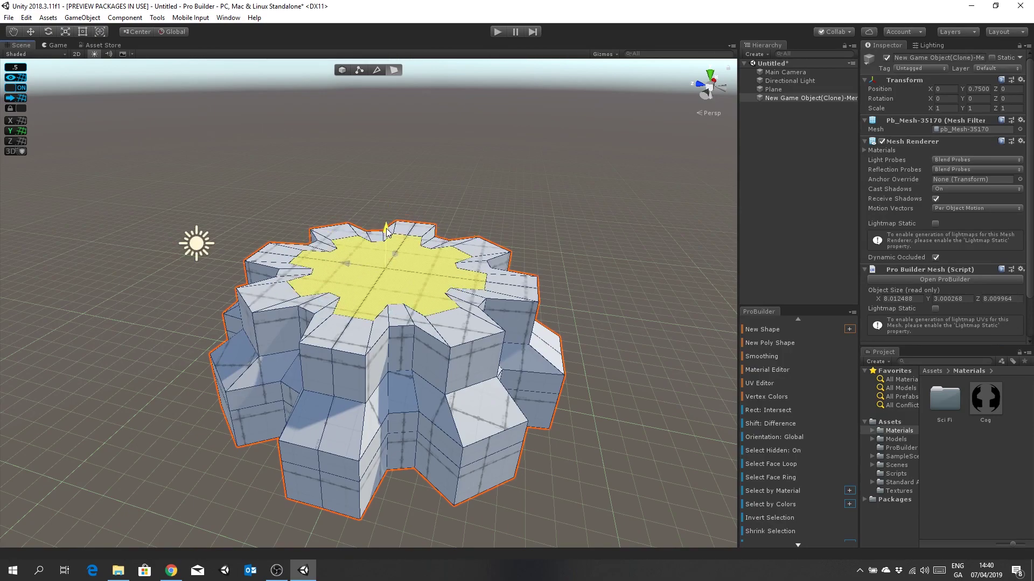
key("ctrl+z")
left_click_drag(565, 238, 626, 298, "alt")
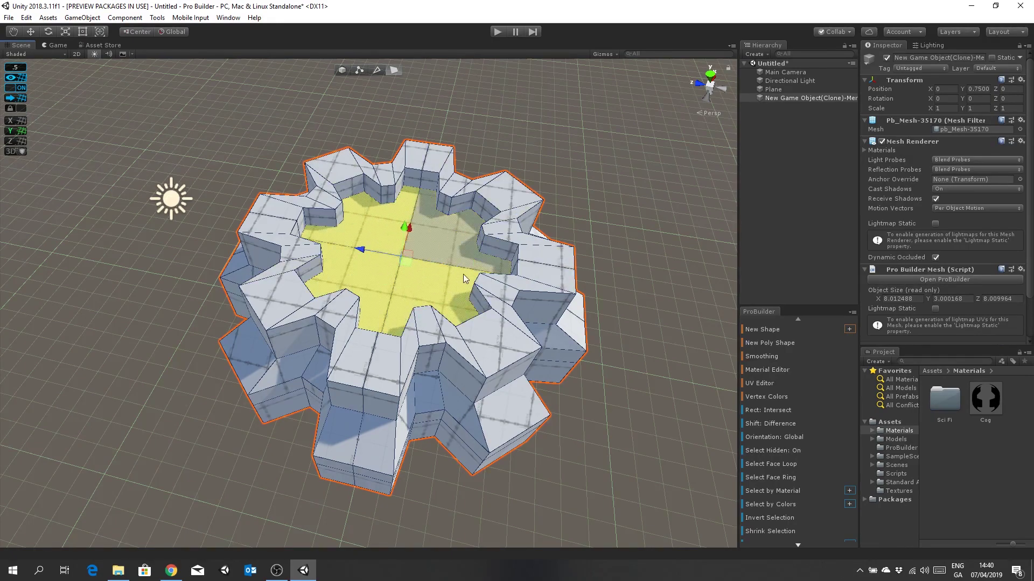
Step: Turn off Snap On Scale in the grid snap settings
left_click(16, 74)
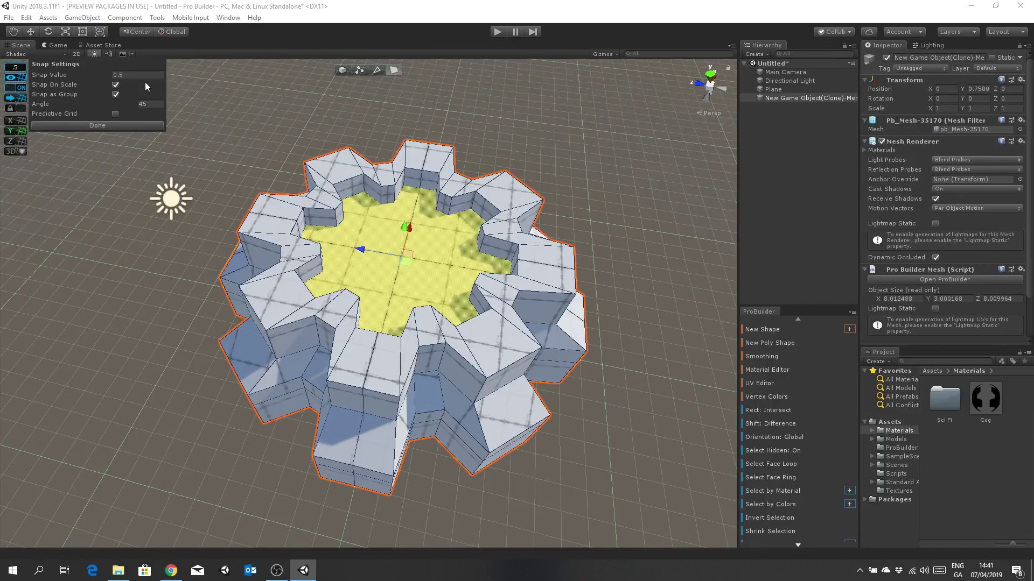
left_click(112, 110)
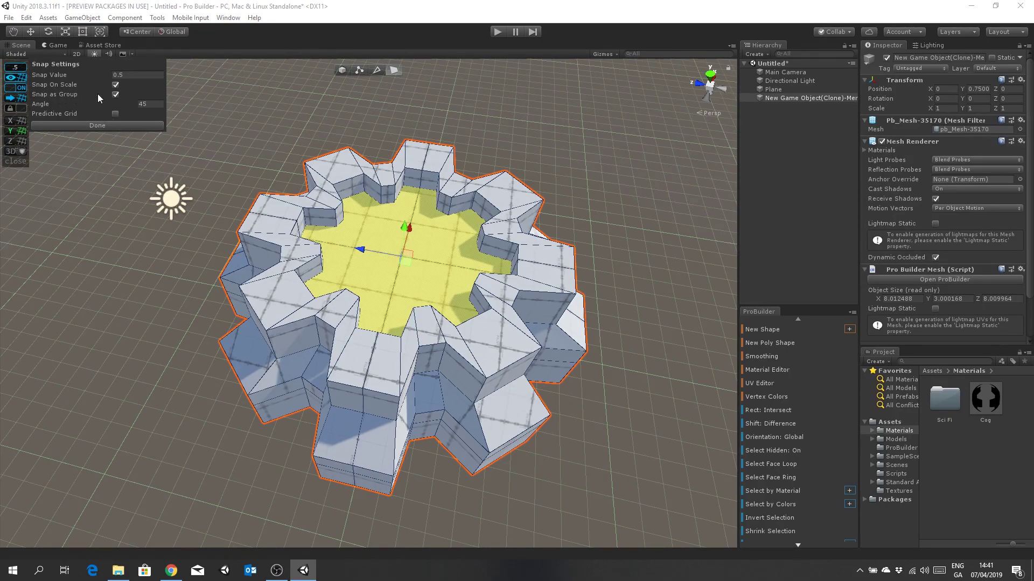
left_click(115, 85)
left_click(353, 37)
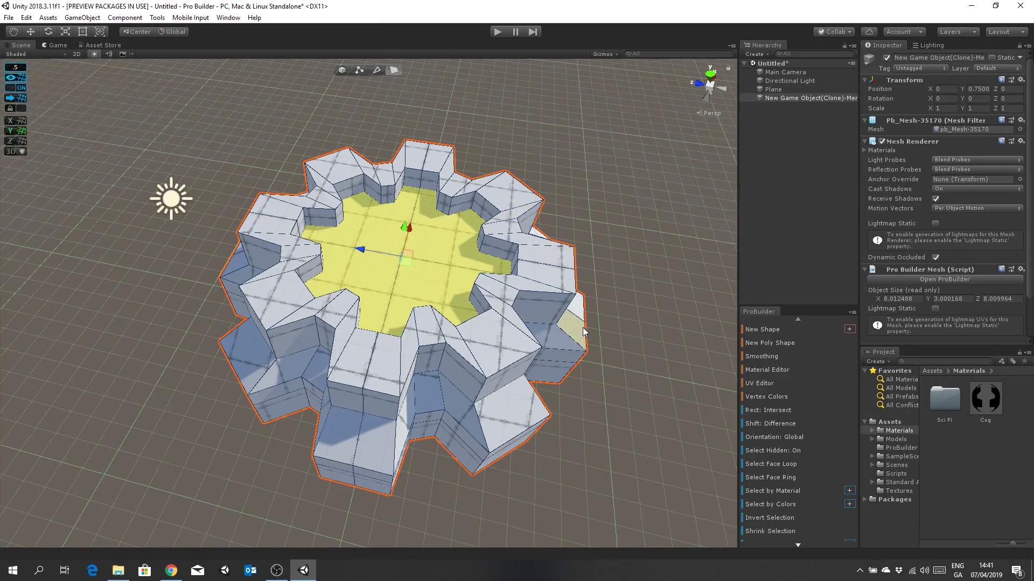
Step: Inset the recessed faces again and extrude them up as a central column to a 5-unit overall height
left_click(65, 31)
left_click_drag(403, 256, 405, 260)
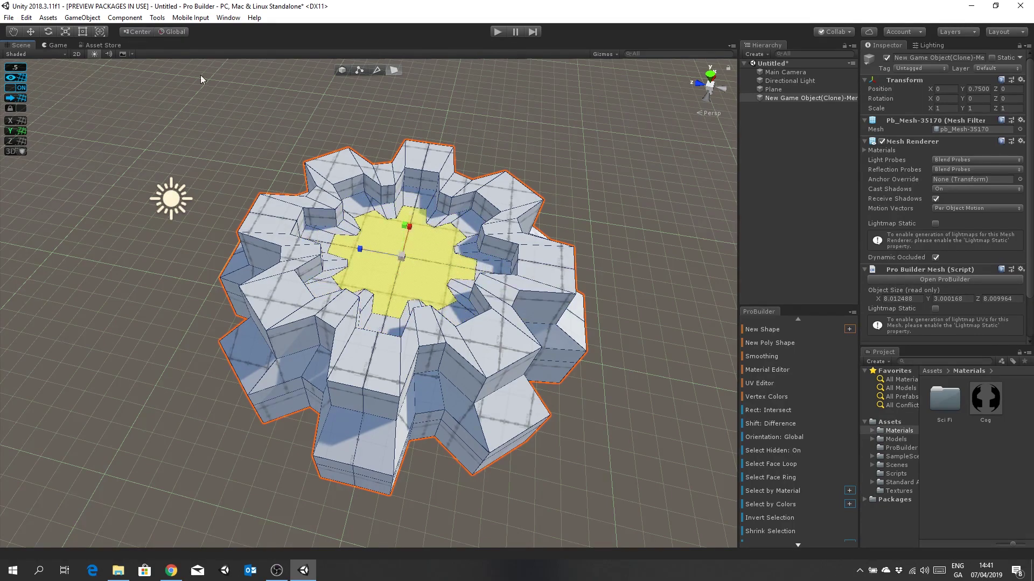
left_click(31, 31)
left_click_drag(402, 228, 389, 190, "alt")
left_click_drag(515, 308, 382, 243, "alt")
scroll(463, 230, "up", 6)
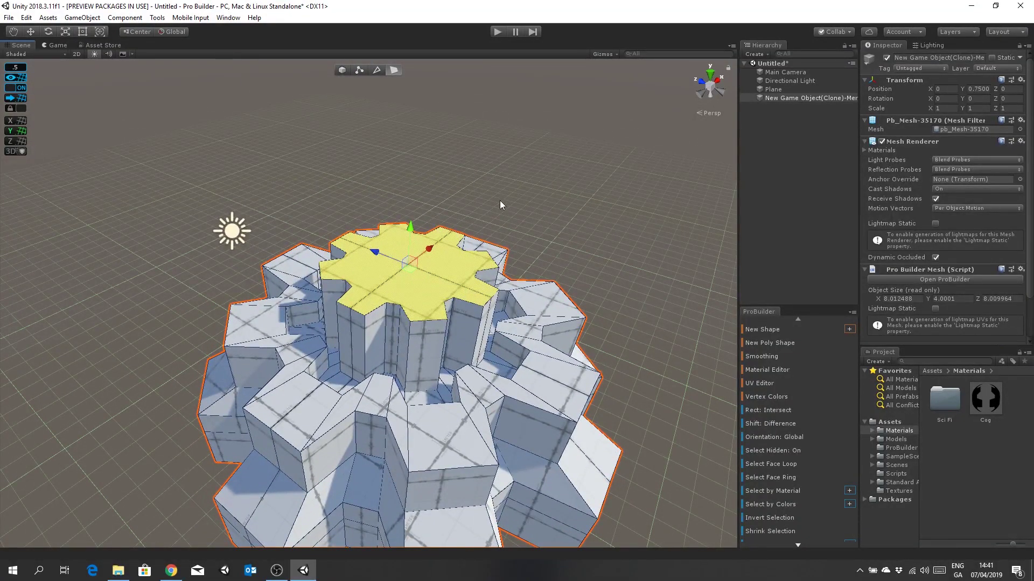
left_click_drag(411, 231, 411, 176)
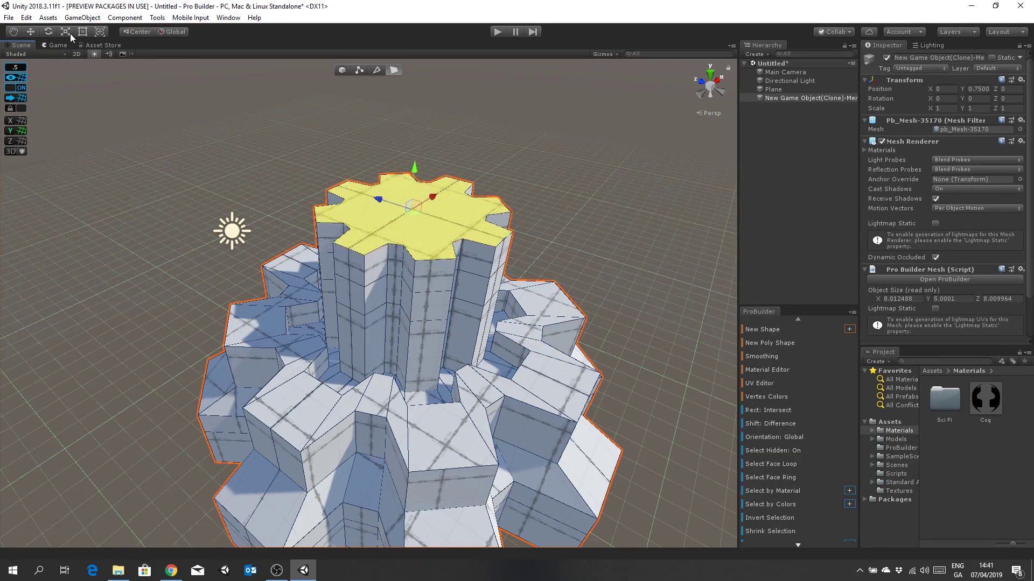
Step: Flare the column's top outward and taper it back in with scaled extrusions, reaching a 6-unit overall height
left_click(65, 32)
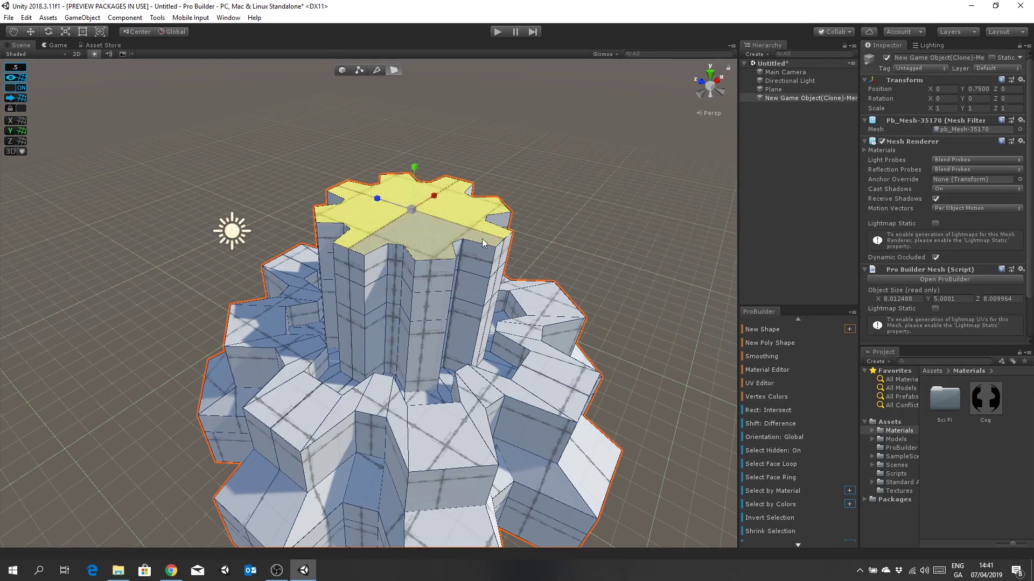
left_click_drag(412, 210, 415, 153)
key("w")
left_click(65, 31)
mouse_move(502, 258)
middle_mouse_down()
mouse_move(490, 208)
mouse_move(489, 260)
middle_mouse_up()
scroll(489, 250, "down", 3)
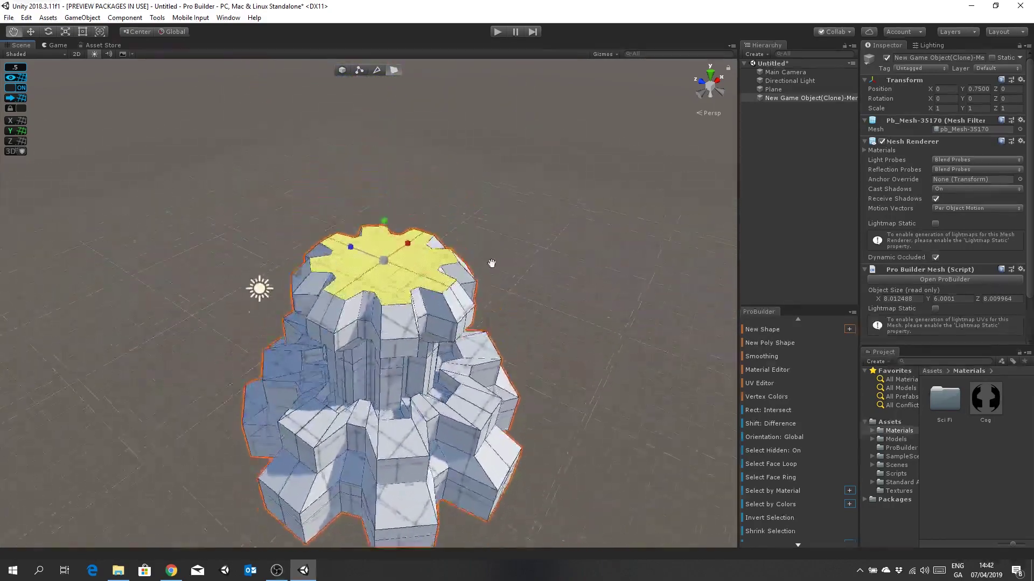
scroll(489, 261, "down", 2)
Step: Extrude the top faces up to a 7-unit overall height and rotate them about the vertical axis to twist the section
left_click(30, 32)
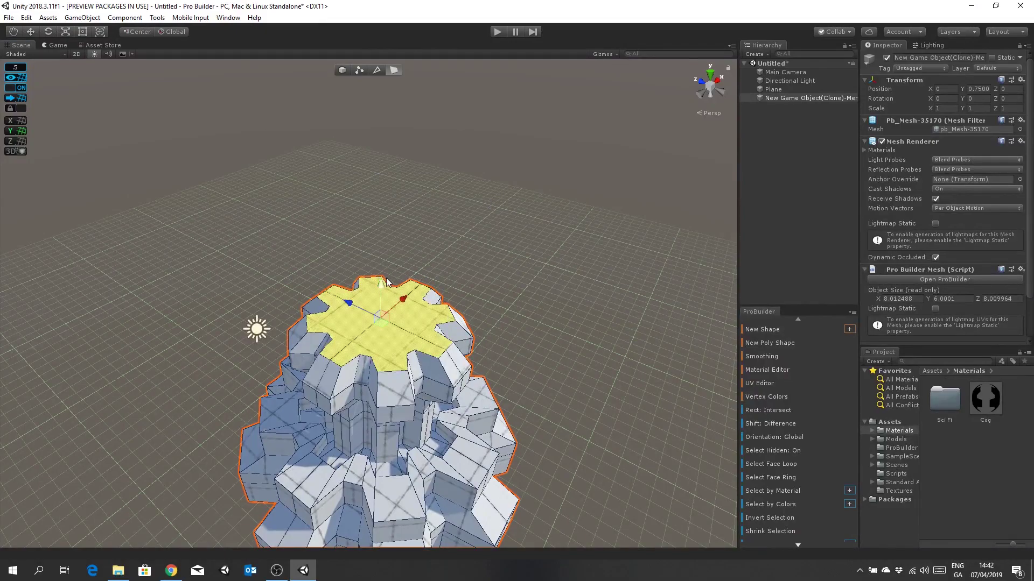
left_click_drag(386, 281, 385, 246)
left_click_drag(411, 252, 411, 253)
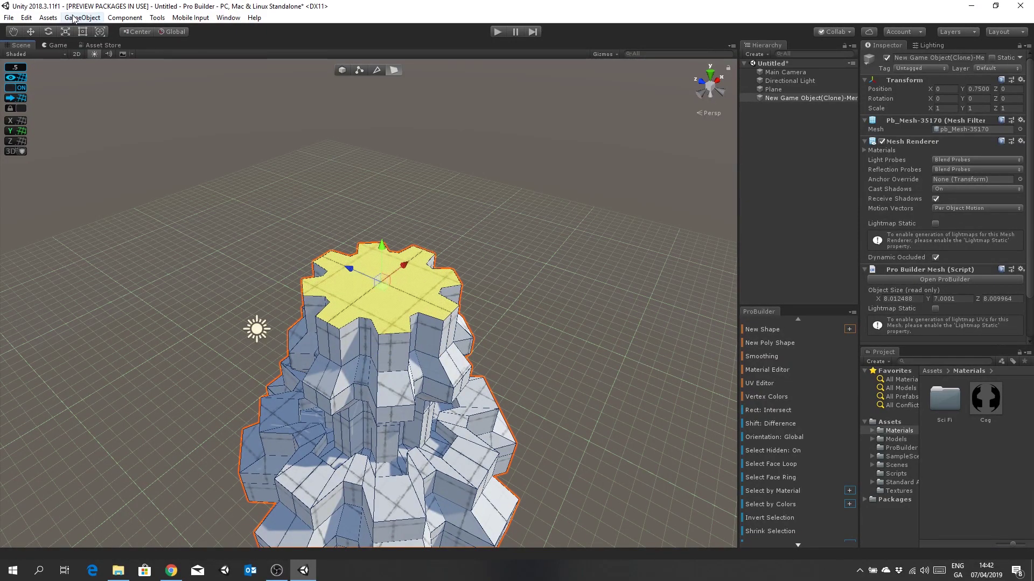
left_click(49, 32)
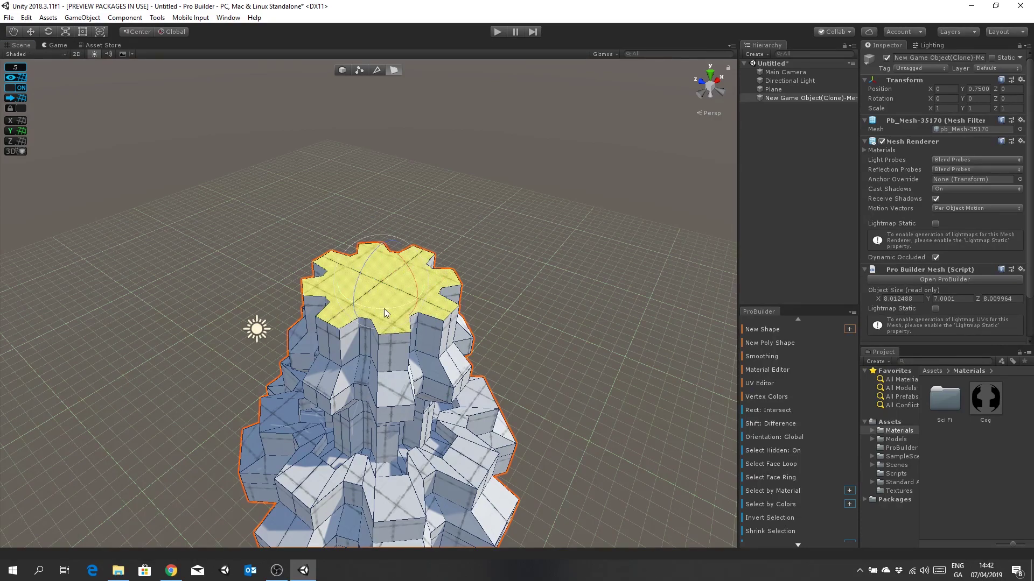
left_click_drag(384, 309, 402, 308)
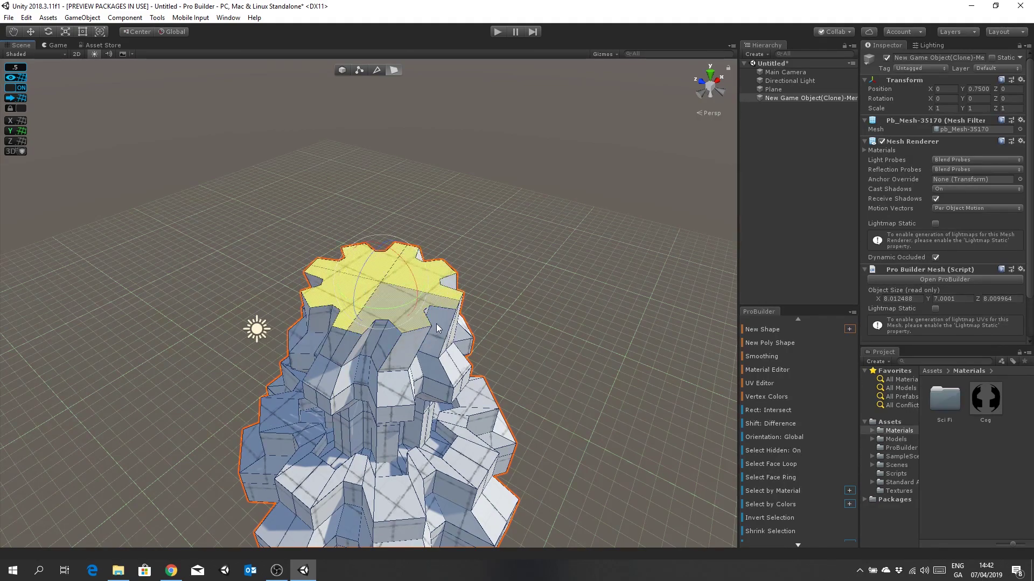
mouse_move(454, 339)
left_mouse_down("alt")
mouse_move(455, 318)
mouse_move(457, 342)
left_mouse_up("alt")
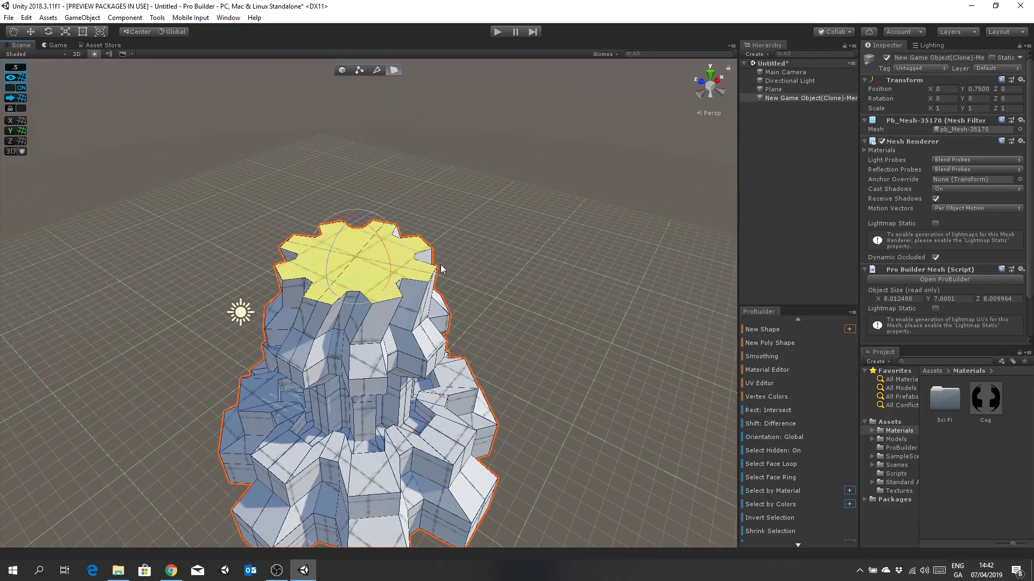
Step: Extrude a second column section to an 8-unit overall height and twist its top faces about the vertical axis
left_click(30, 33)
left_click_drag(355, 216, 351, 188)
left_click(49, 32)
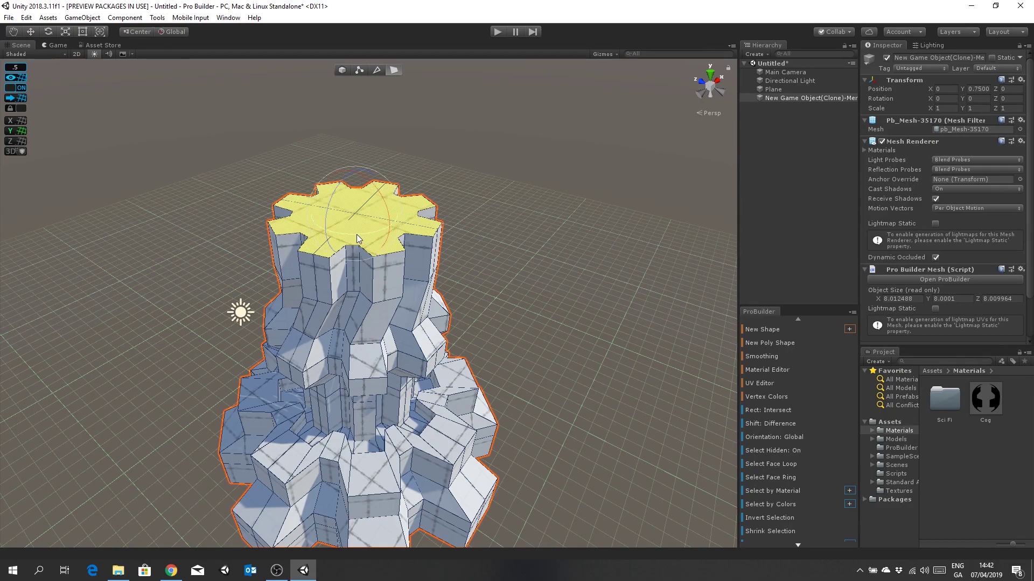
left_click_drag(361, 235, 377, 234)
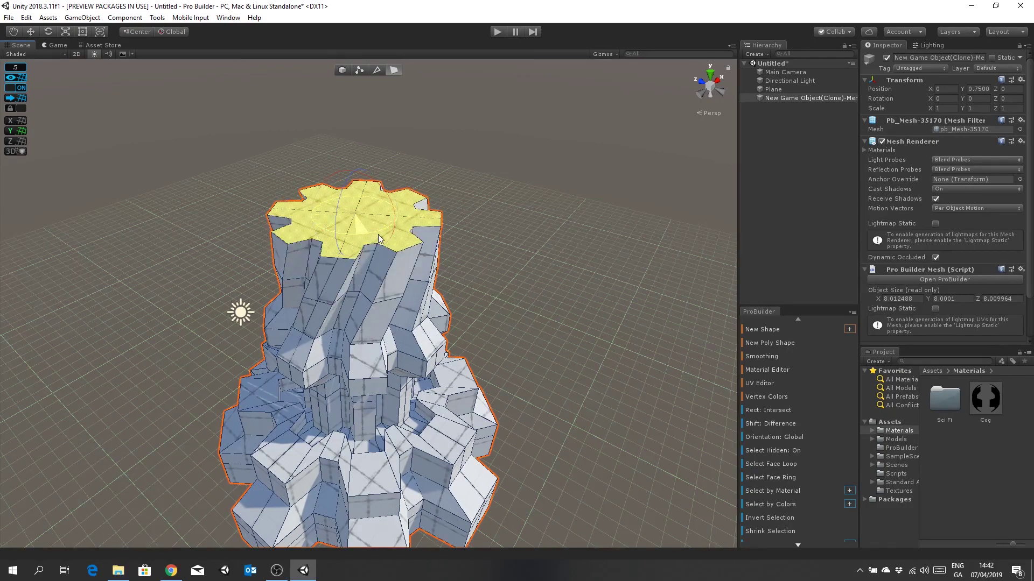
Step: Extrude a third column section to a 9-unit overall height and twist its top faces about the vertical axis
left_click(31, 32)
left_click_drag(353, 166, 353, 114)
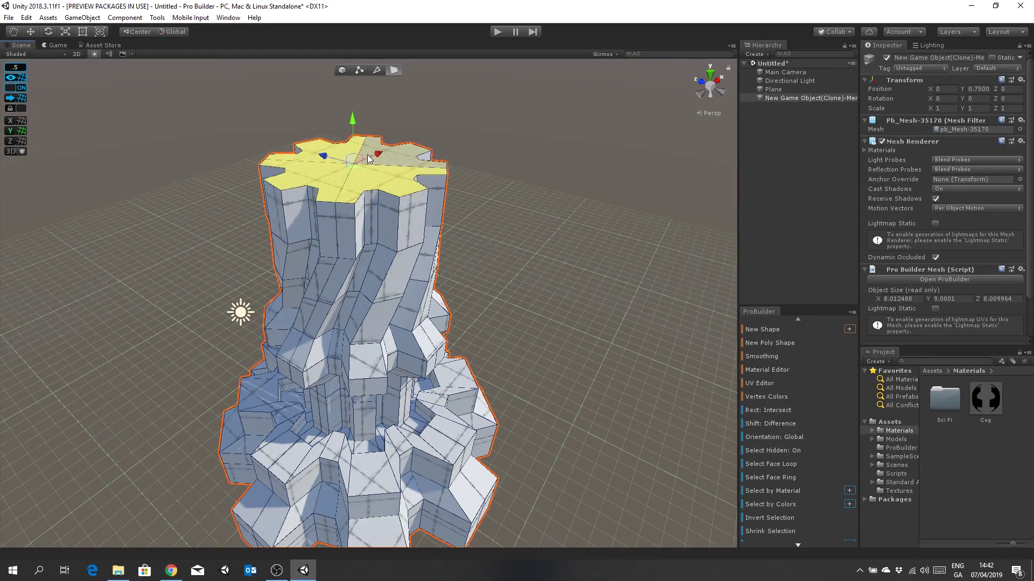
left_click(49, 31)
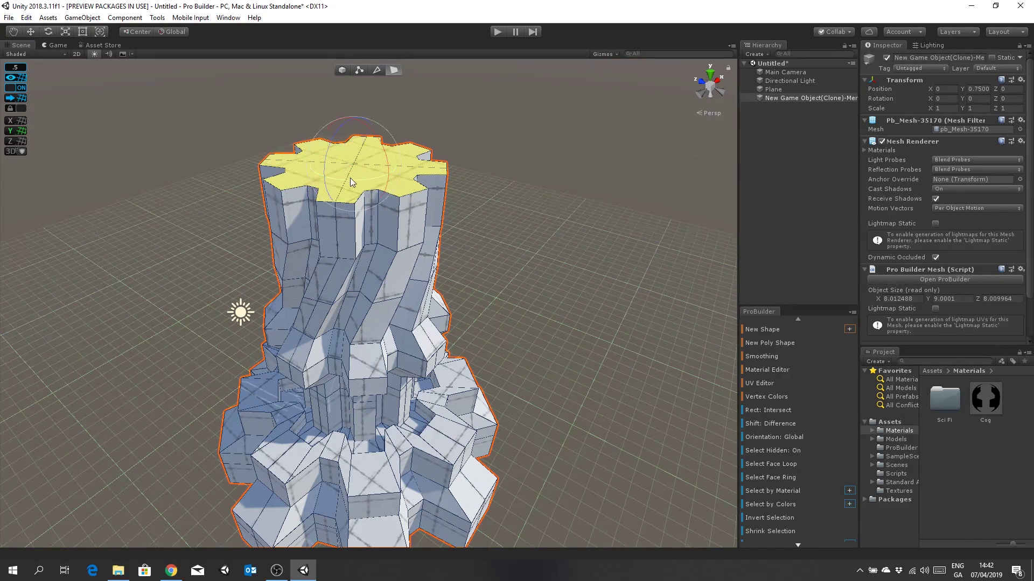
left_click_drag(350, 180, 373, 180)
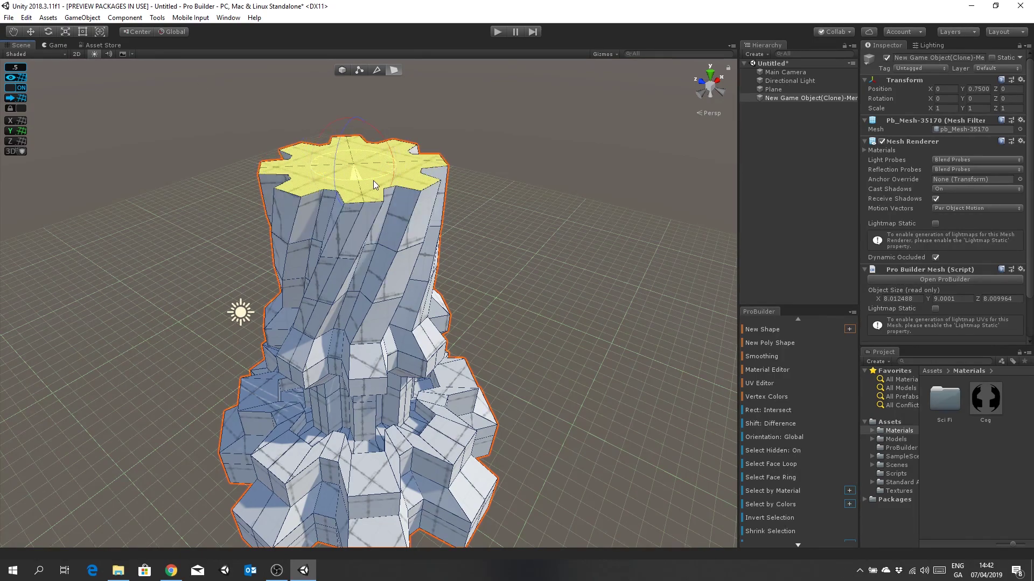
Step: Examine the twisted column and its cog-shaped base from the side, close up and from above
left_click_drag(502, 293, 476, 231, "alt")
middle_click_drag(476, 232, 474, 192)
left_click_drag(475, 191, 488, 320, "alt")
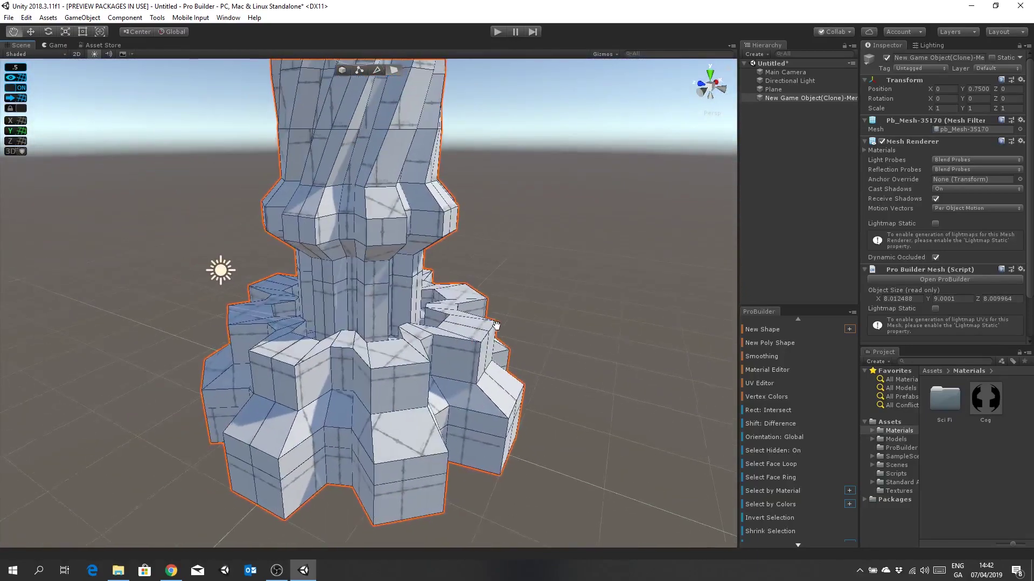
middle_click_drag(488, 321, 528, 340)
scroll(528, 340, "down", 2)
left_click_drag(533, 374, 570, 380, "alt")
scroll(570, 379, "down", 2)
scroll(585, 331, "up", 1)
left_click_drag(585, 331, 512, 302, "alt")
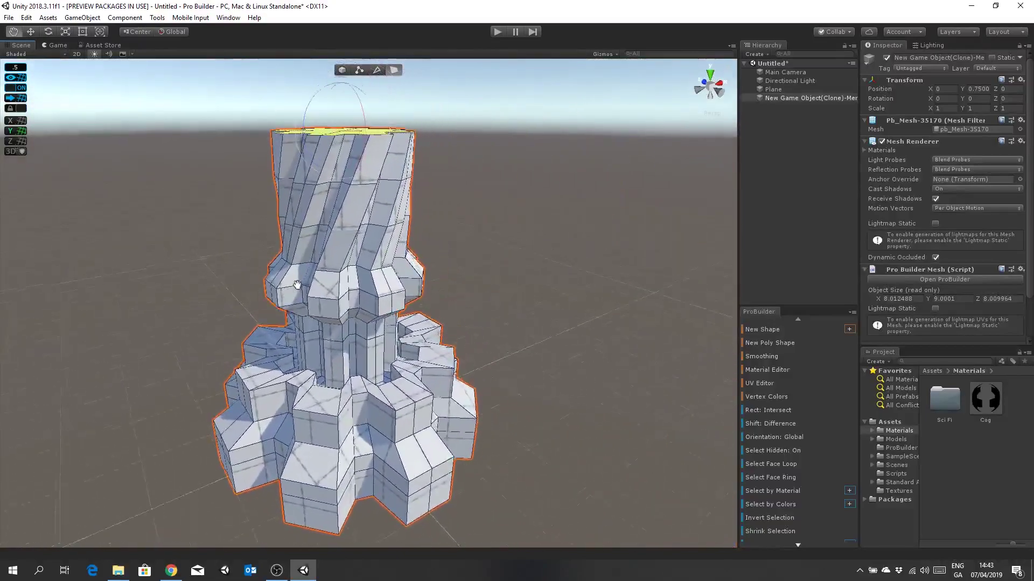
scroll(484, 292, "up", 2)
scroll(485, 285, "down", 3)
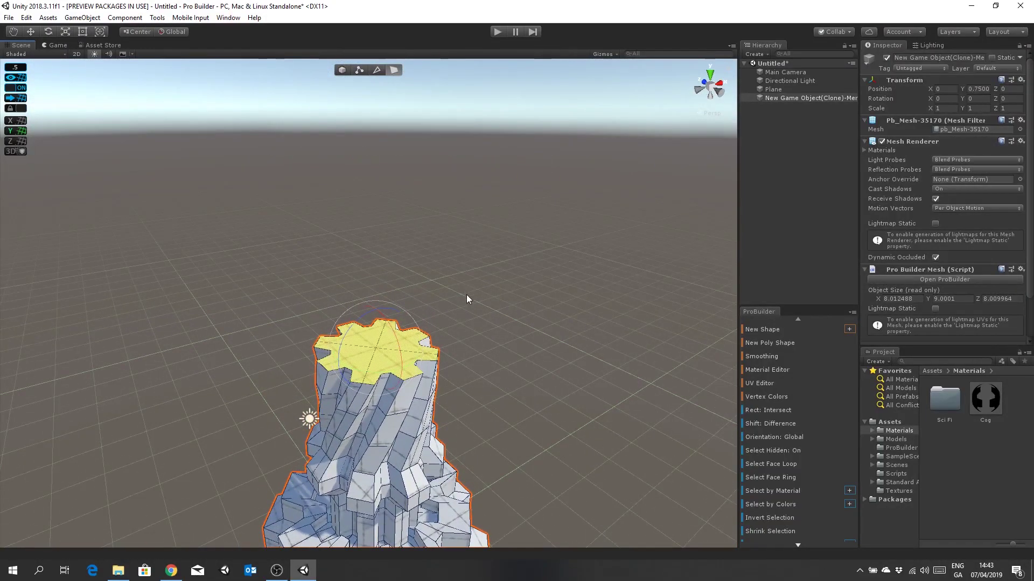
Step: Extrude the column's top faces in stages to a 10.5-unit overall height, scaling them outward and then slightly inward to form a collar
left_click(31, 32)
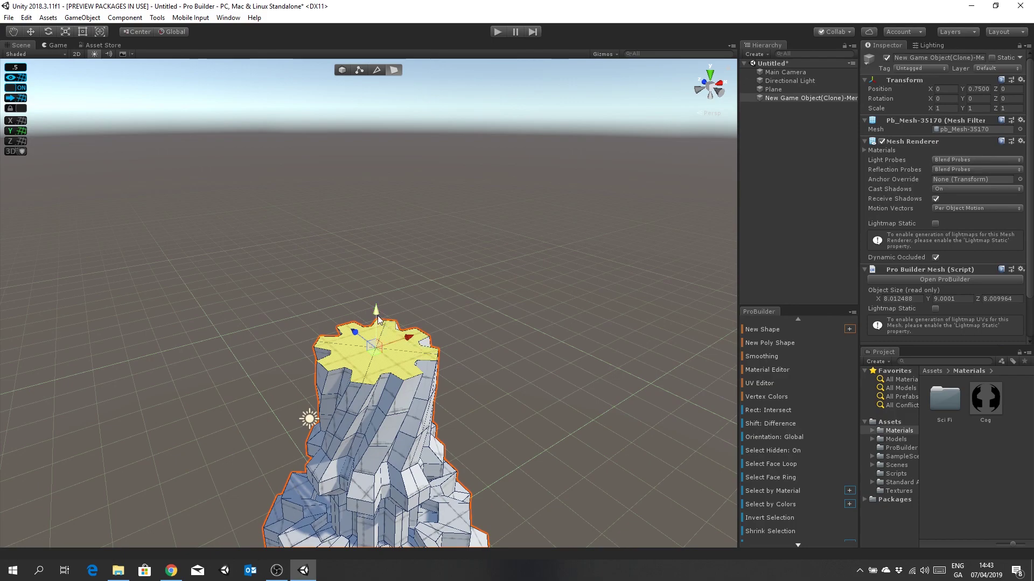
left_click_drag(375, 317, 385, 309)
left_click(65, 32)
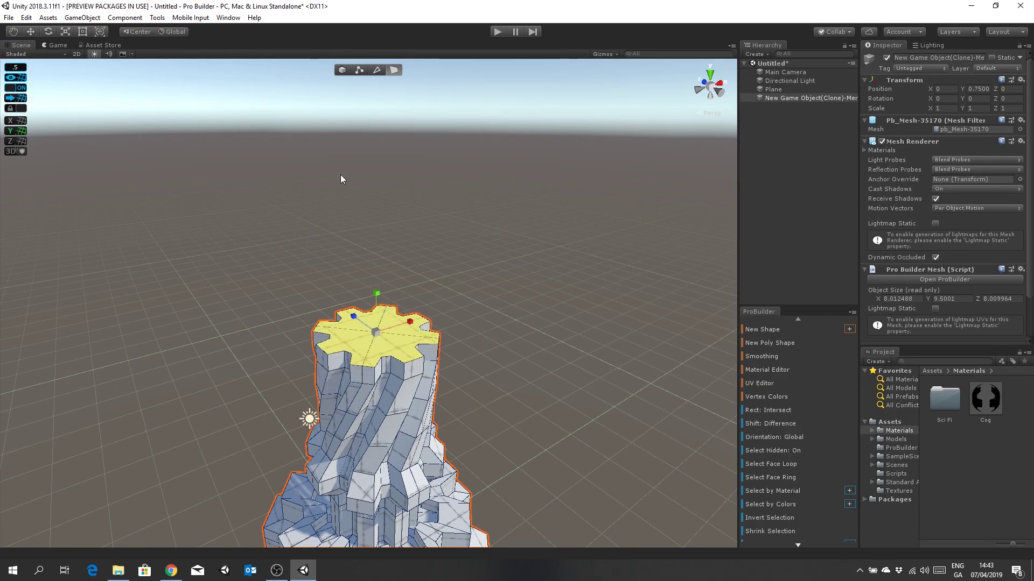
left_click_drag(378, 331, 376, 263)
left_click(31, 32)
left_click(66, 33)
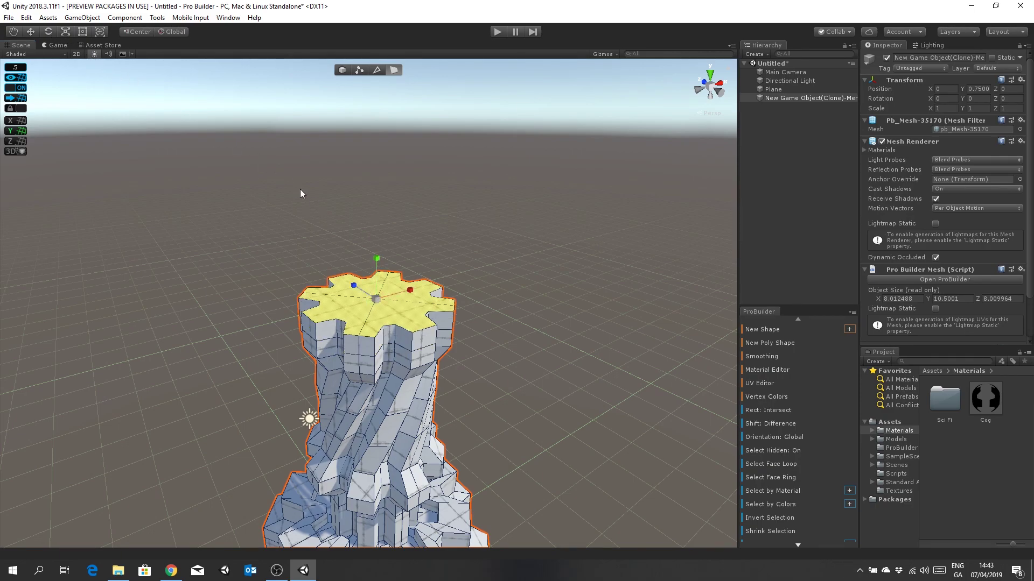
left_click_drag(378, 303, 379, 310)
Step: Extrude the collar's top faces straight up to a 14-unit overall height to form a long fluted shaft
left_click_drag(451, 393, 460, 319, "alt")
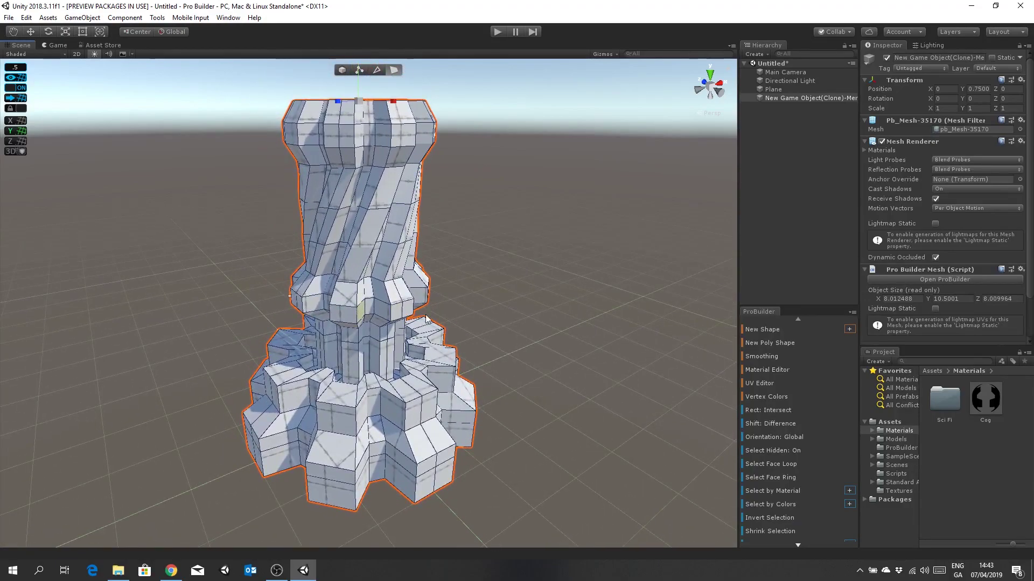
middle_click_drag(461, 176, 529, 232)
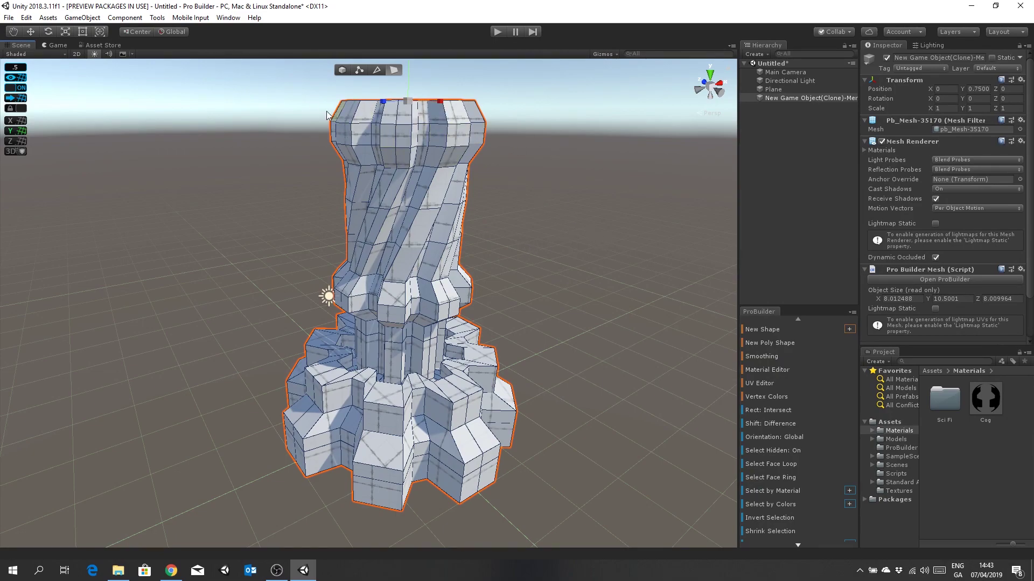
middle_click_drag(570, 254, 588, 312)
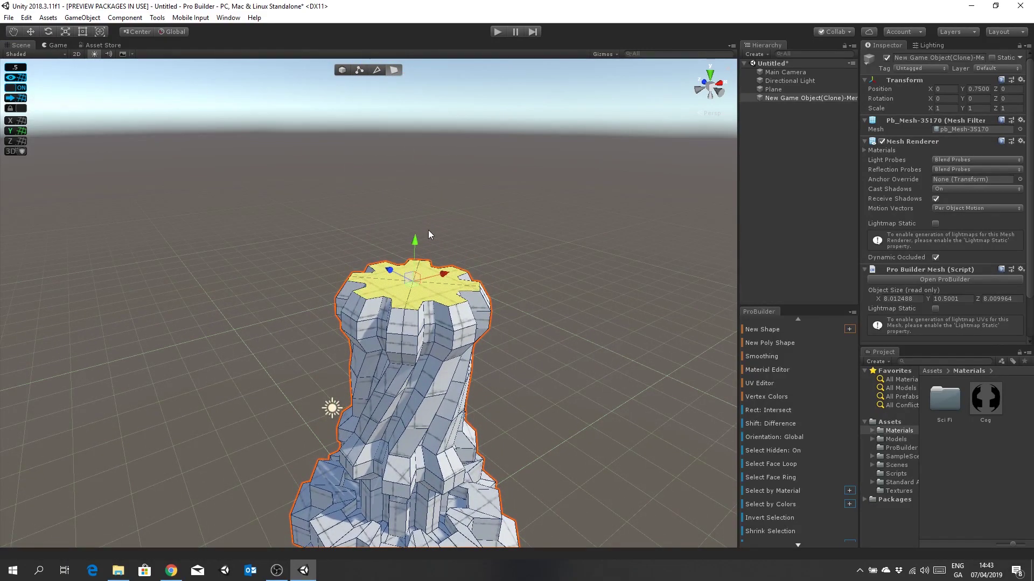
left_click_drag(416, 243, 420, 111)
Step: Extrude the shaft's top faces to a 15-unit overall height and scale them outward into a flared rim
middle_click_drag(563, 300, 565, 267)
scroll(560, 271, "down", 5)
left_click_drag(560, 271, 595, 343, "alt")
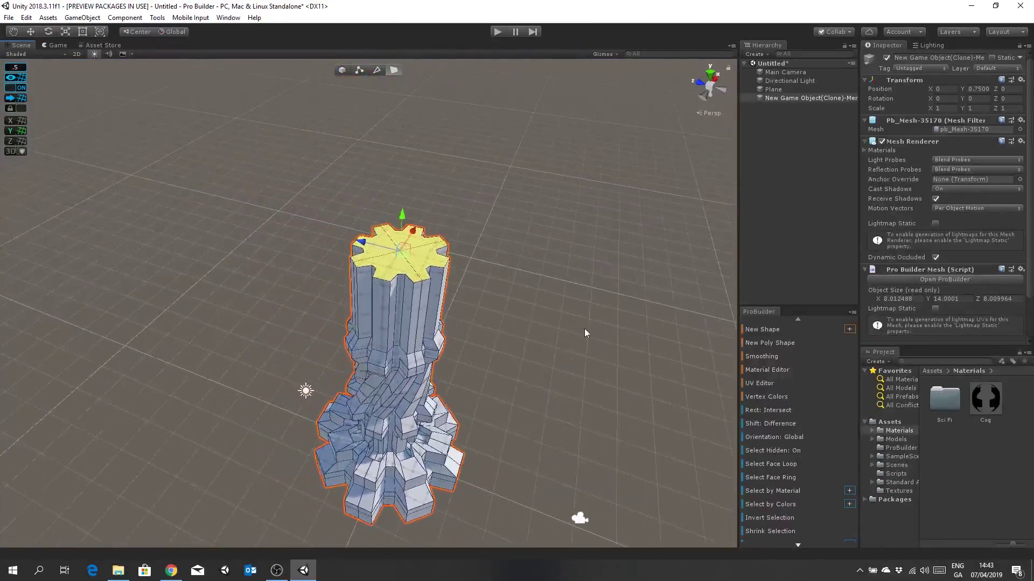
scroll(563, 328, "up", 4)
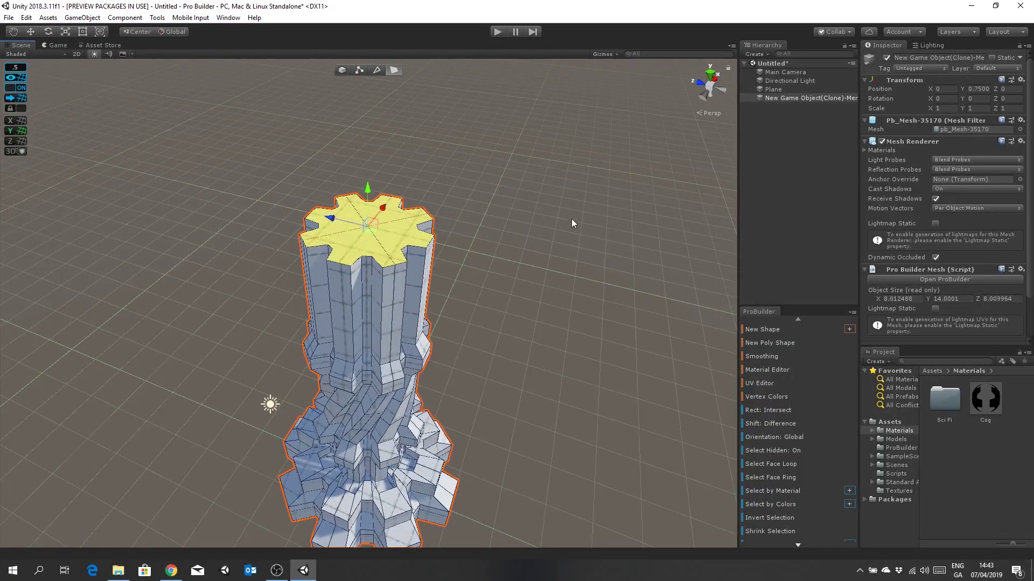
left_click_drag(367, 189, 372, 169)
left_click(66, 34)
left_click_drag(367, 190, 379, 182)
Step: Examine the whole column's profile in orthographic front and left views, and its flared top in perspective
middle_click_drag(480, 302, 532, 322)
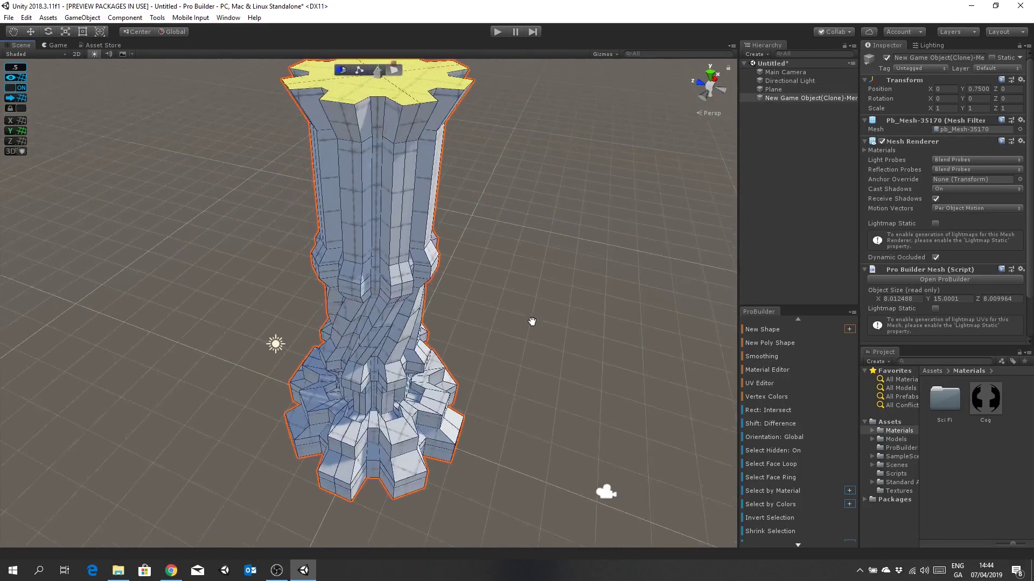
left_click(697, 83)
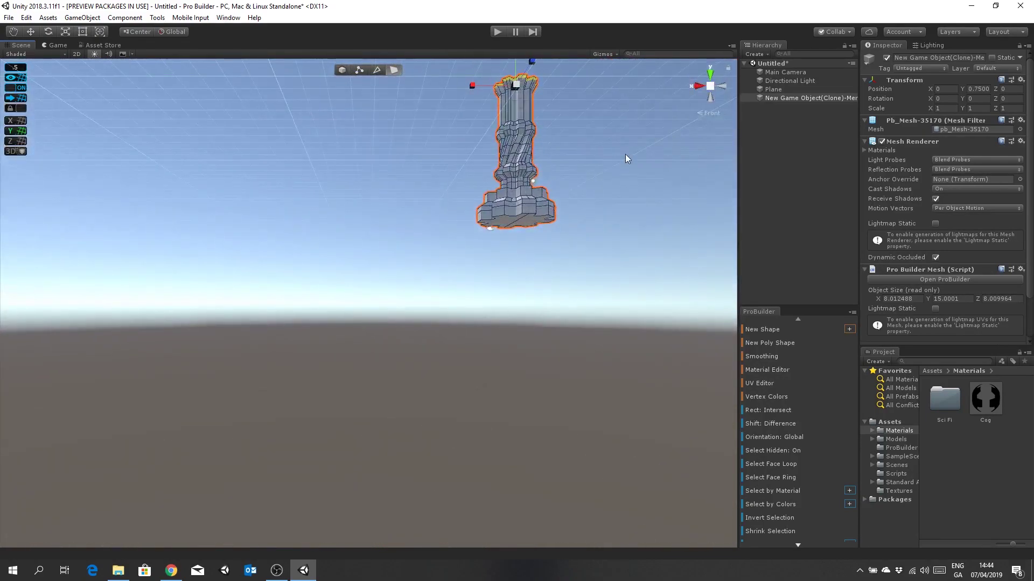
left_click(710, 113)
middle_click_drag(663, 161, 531, 248)
scroll(447, 261, "up", 5)
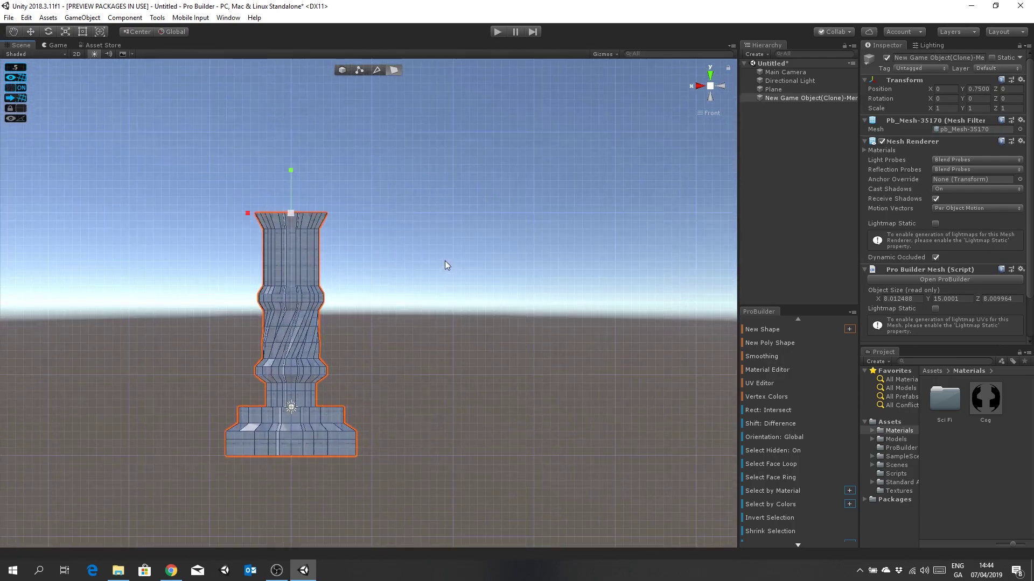
left_click(719, 86)
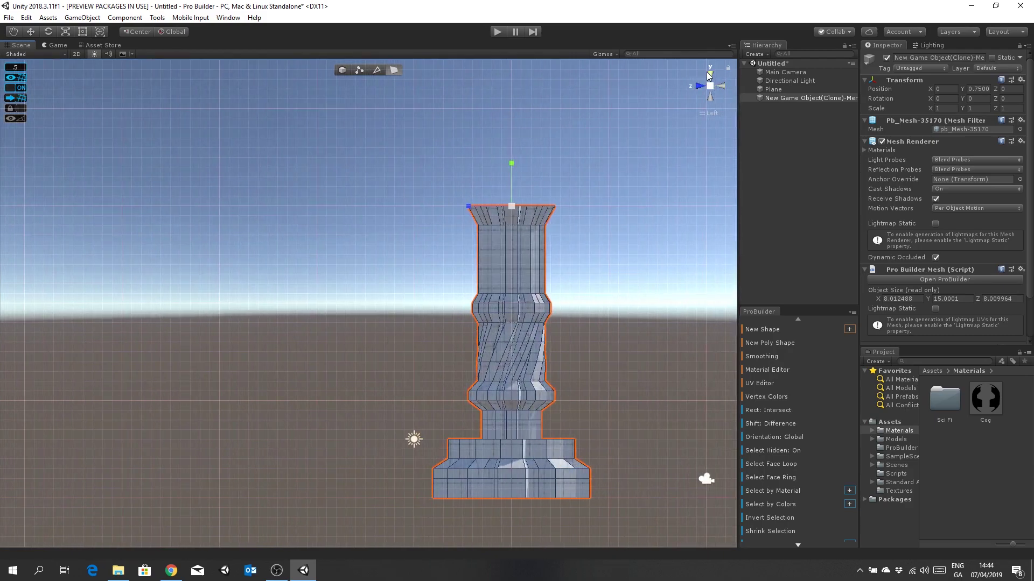
left_click(712, 113)
right_click_drag(531, 176, 616, 303)
middle_click_drag(616, 302, 544, 273)
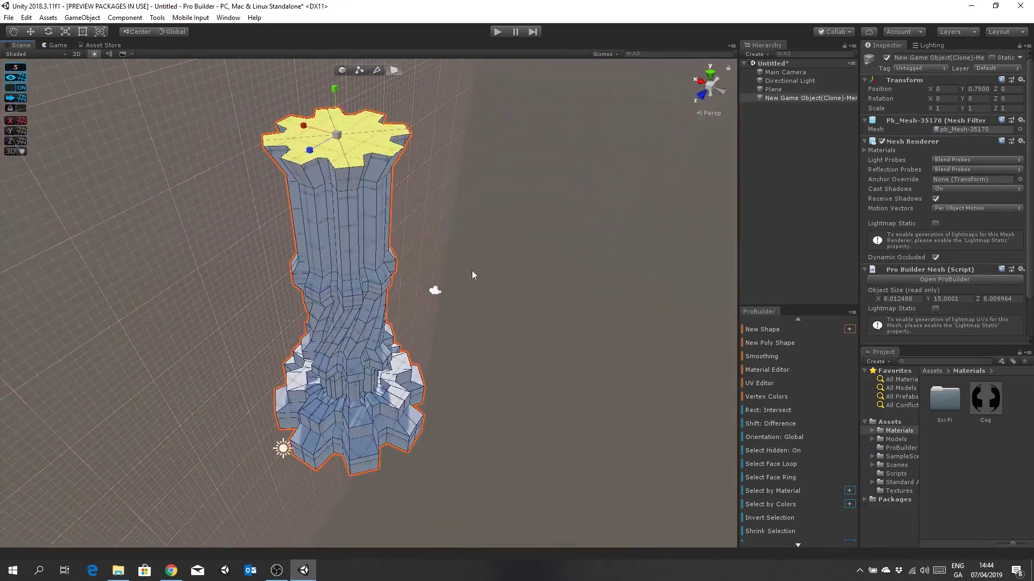
right_click_drag(531, 232, 598, 323)
left_click(36, 30)
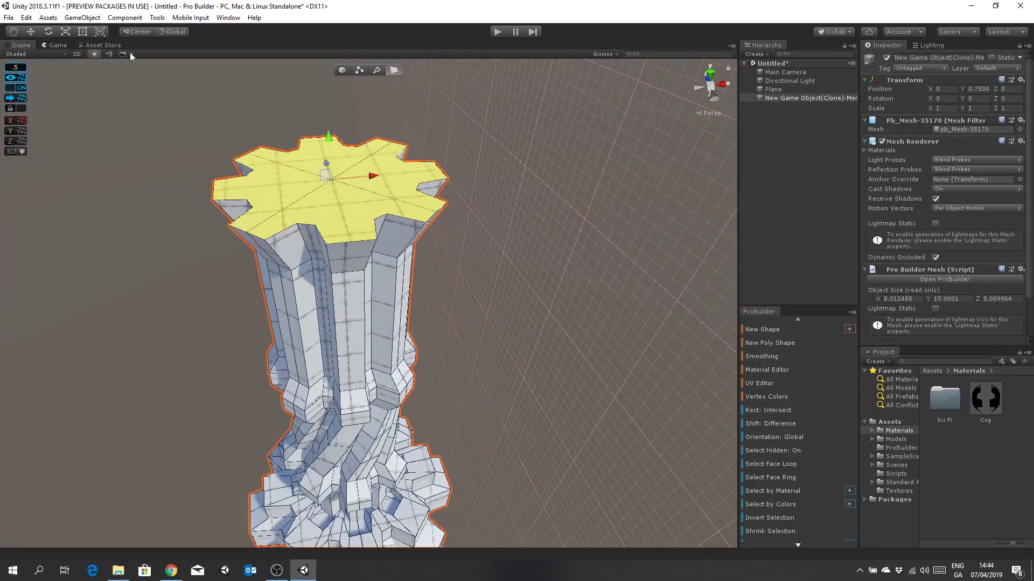
Step: Move the pillar's star-shaped top face up by 0.5 to thicken the cap
left_click_drag(326, 139, 329, 126)
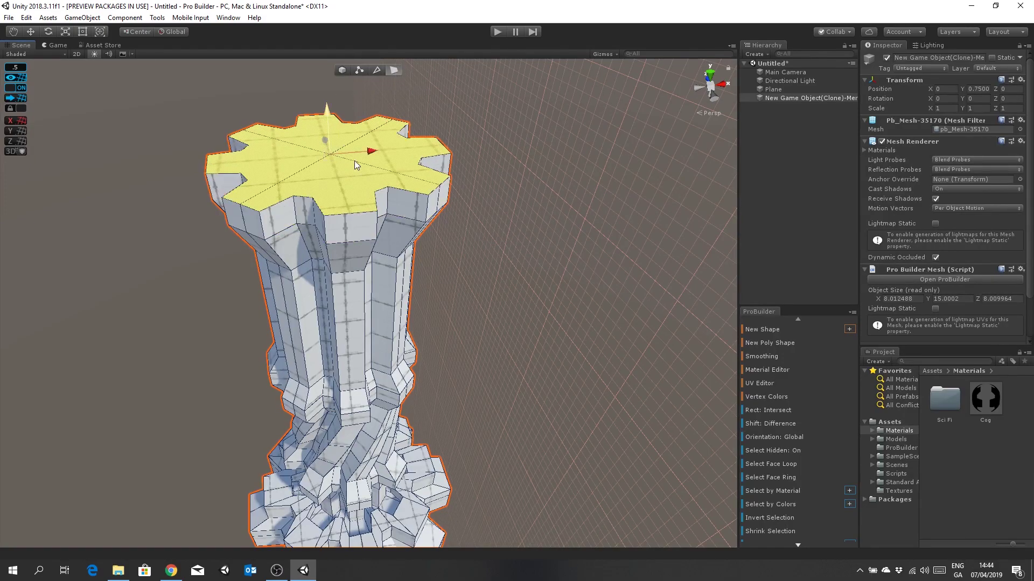
middle_click_drag(343, 144, 508, 236)
scroll(505, 231, "down", 8)
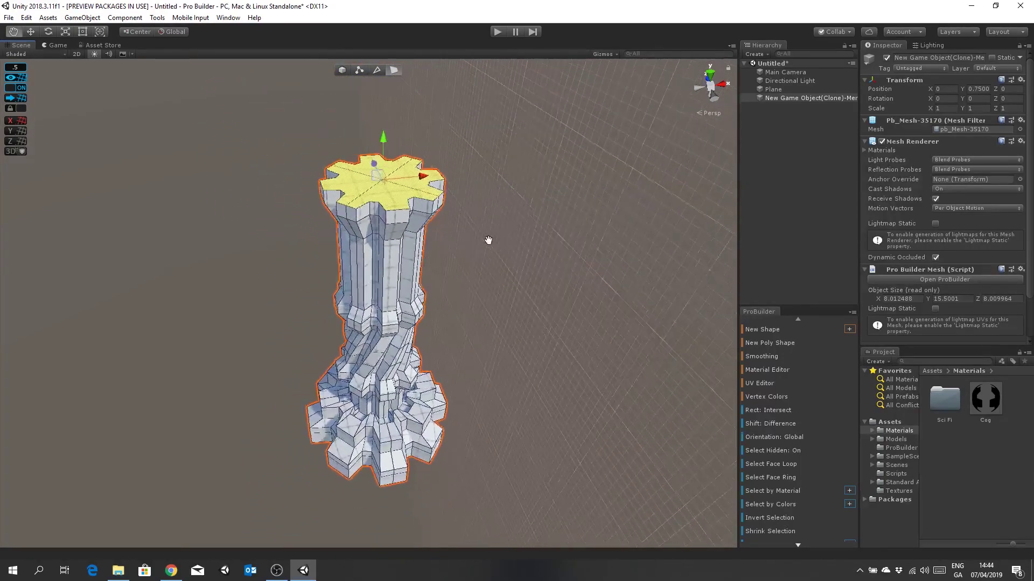
Step: Examine the pillar's base, twisted section, upper shaft and cap from several angles
left_click_drag(500, 272, 555, 203, "alt")
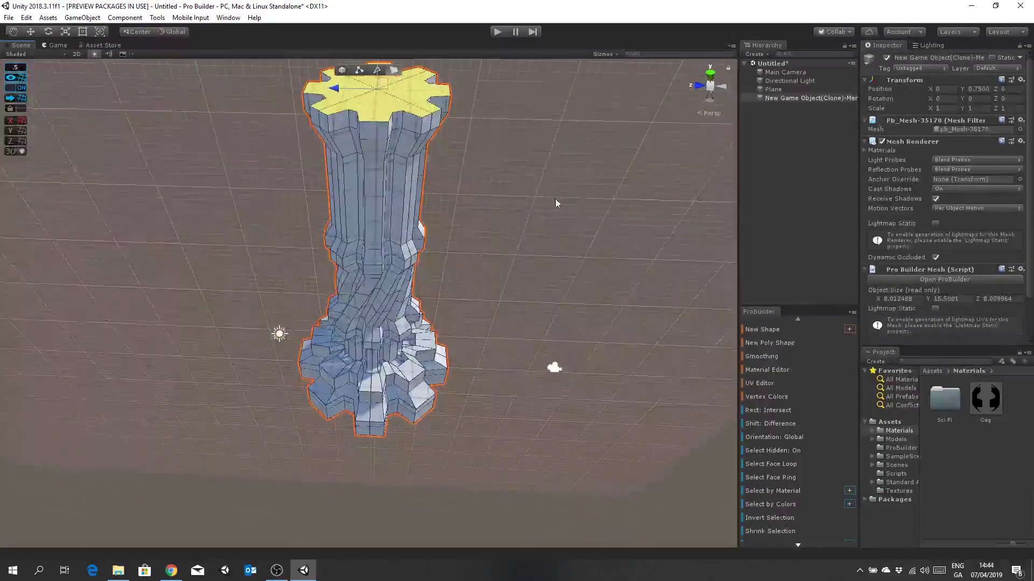
middle_click_drag(541, 238, 545, 348)
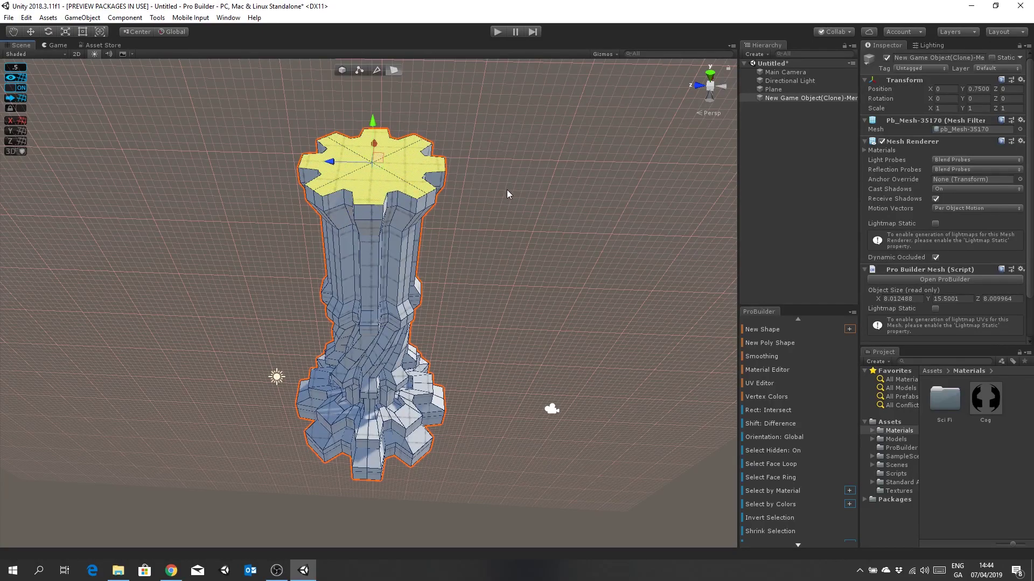
left_click_drag(549, 356, 552, 270, "alt")
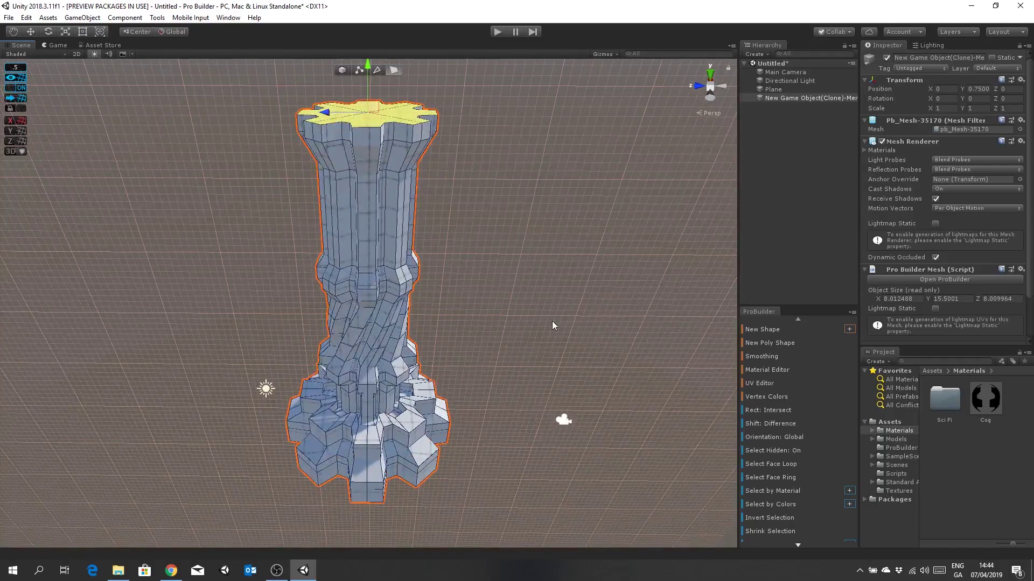
mouse_move(552, 325)
left_mouse_down("alt")
mouse_move(547, 347)
mouse_move(551, 331)
left_mouse_up("alt")
middle_click_drag(551, 332, 560, 226)
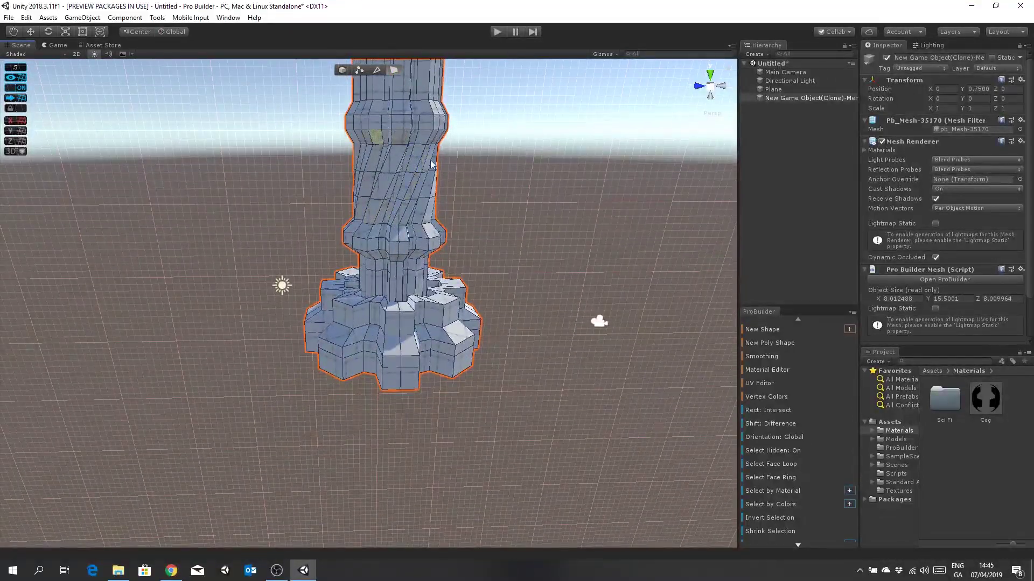
left_click_drag(497, 196, 527, 177, "alt")
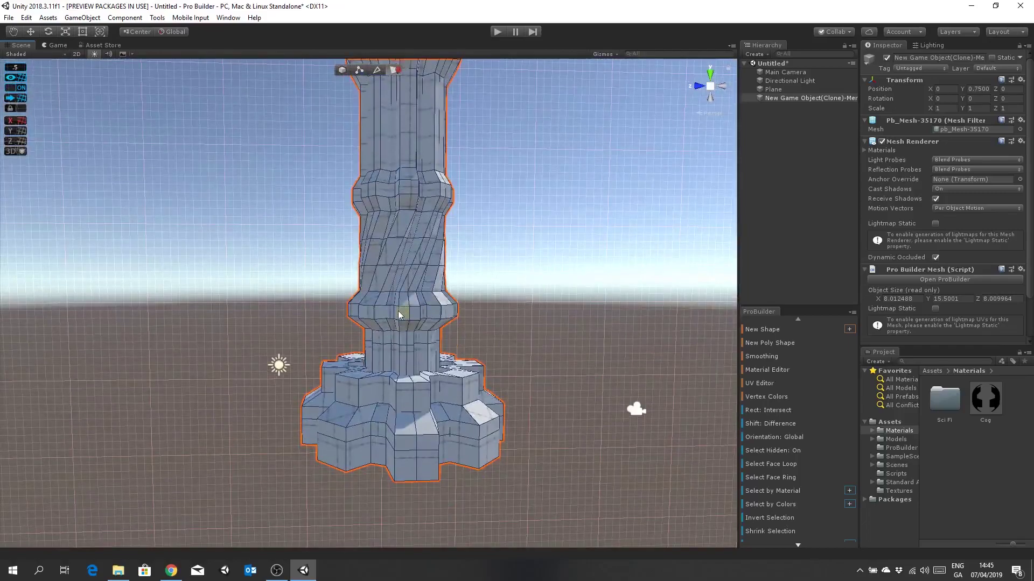
left_click_drag(543, 262, 548, 358, "alt")
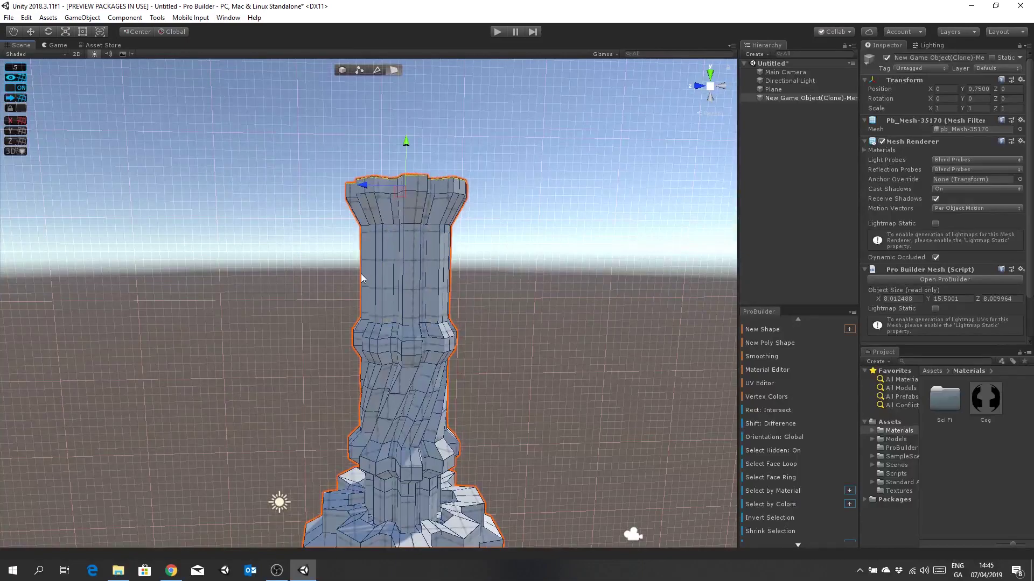
left_click_drag(421, 263, 678, 192, "alt")
left_click_drag(665, 135, 604, 266, "alt")
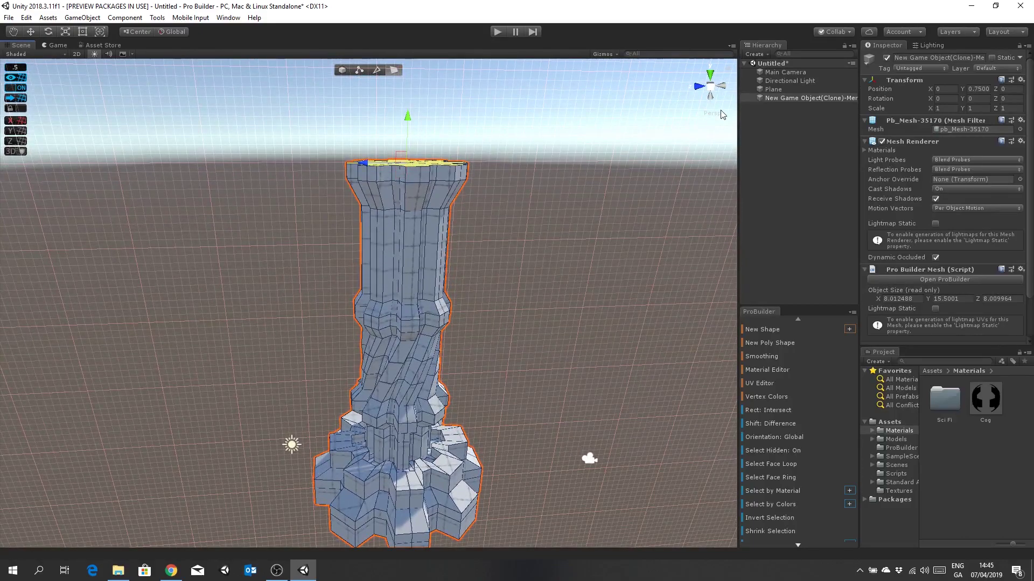
Step: Insert an edge loop around the pillar's straight upper shaft and lower it towards the middle bulge
left_click(378, 69)
left_click(404, 266)
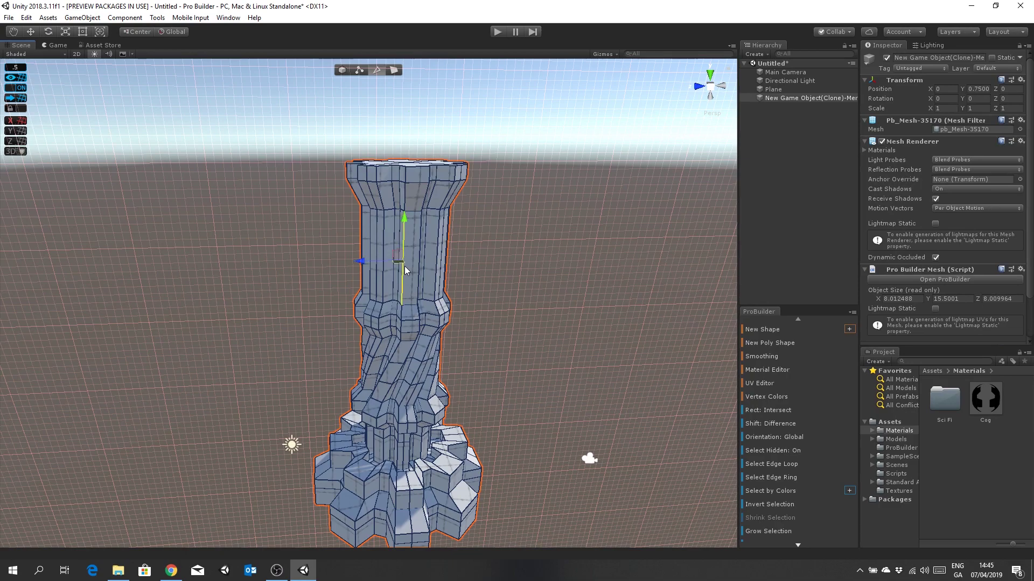
scroll(798, 443, "down", 10)
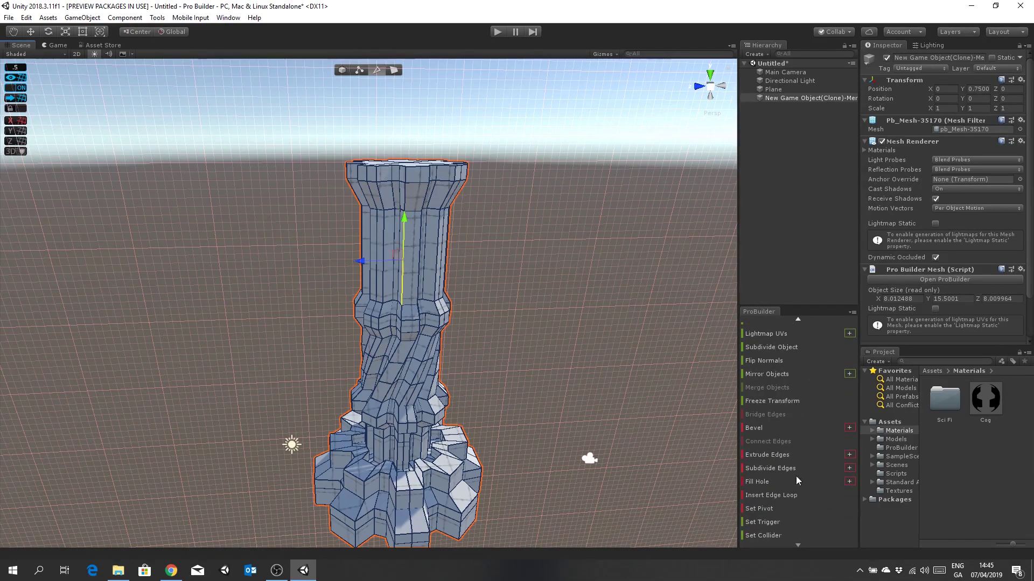
left_click(783, 494)
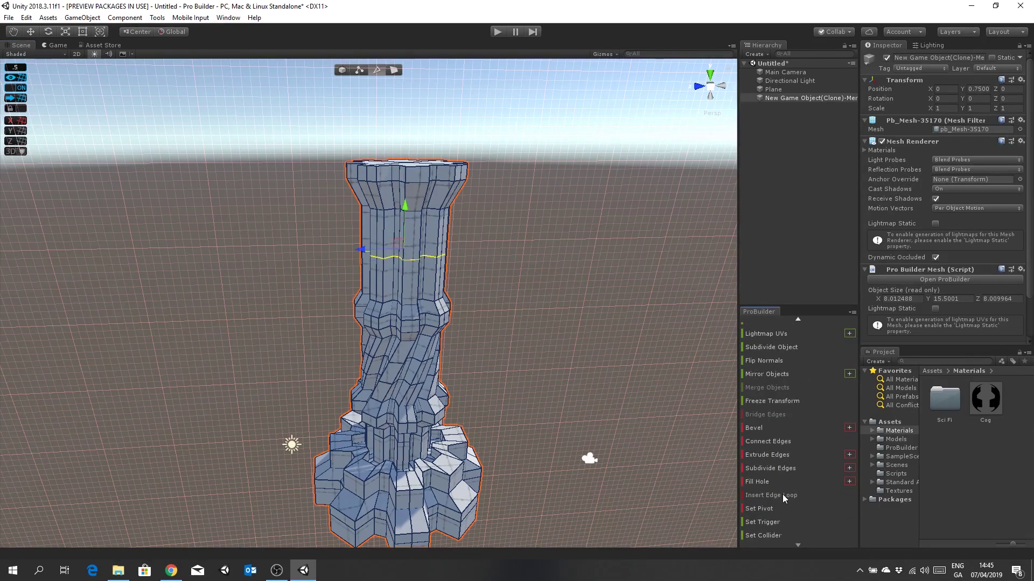
left_click_drag(533, 274, 556, 234, "alt")
left_click_drag(400, 141, 402, 162)
key("f")
Step: Insert a second edge loop around the upper shaft, above the first one, and lower it slightly
left_click(446, 258)
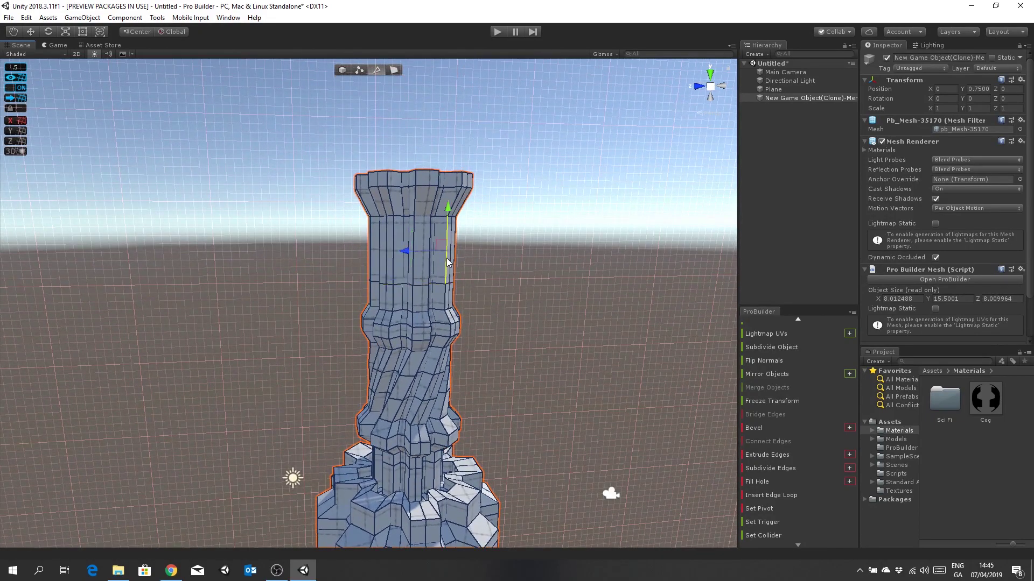
left_click(783, 496)
middle_click_drag(532, 356, 532, 332)
left_click_drag(418, 185, 419, 186)
middle_click_drag(582, 296, 552, 278)
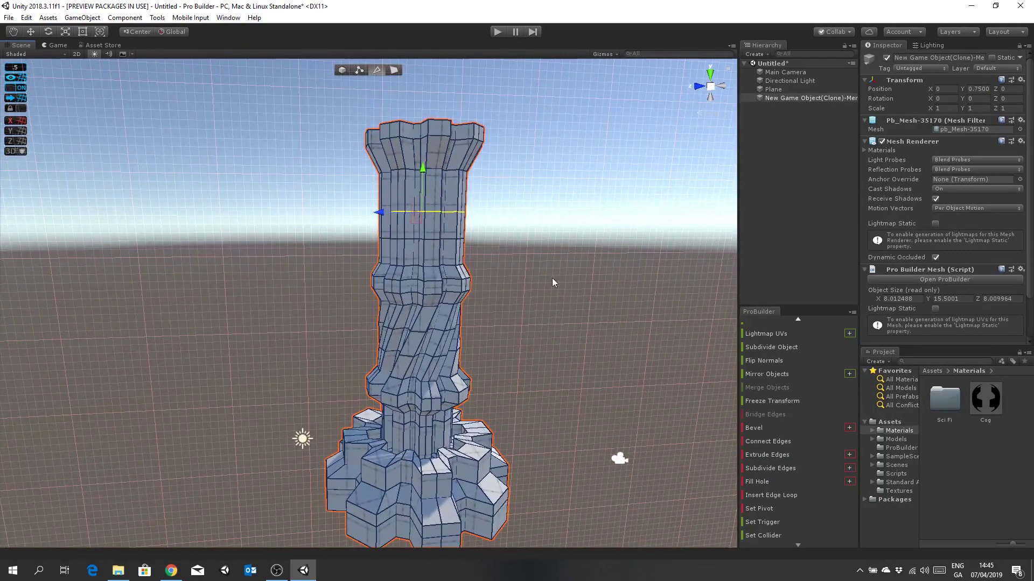
Step: Insert a third edge loop around the shaft just below the cap, raise it slightly and clear the selection
left_click(458, 197)
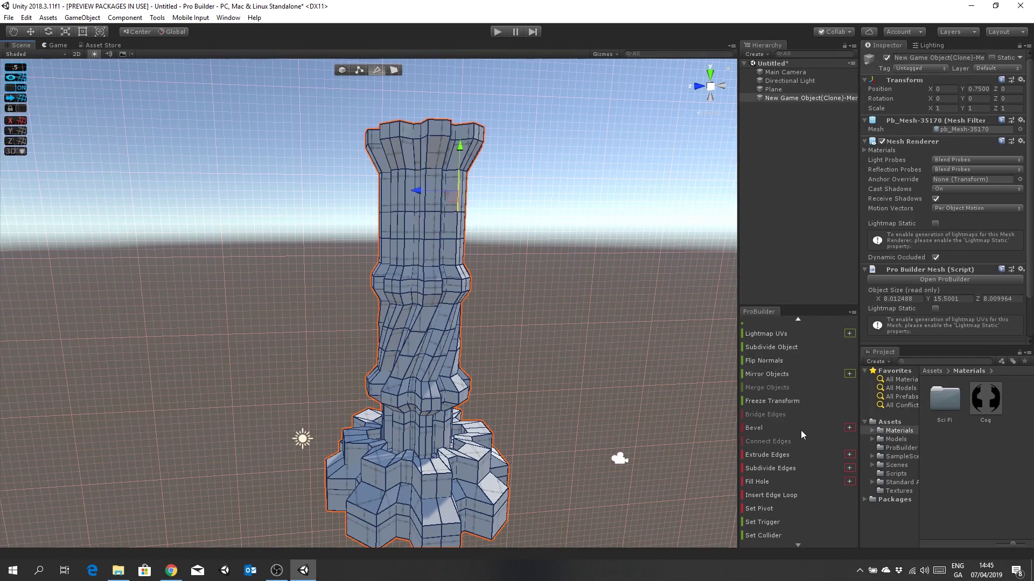
left_click(771, 494)
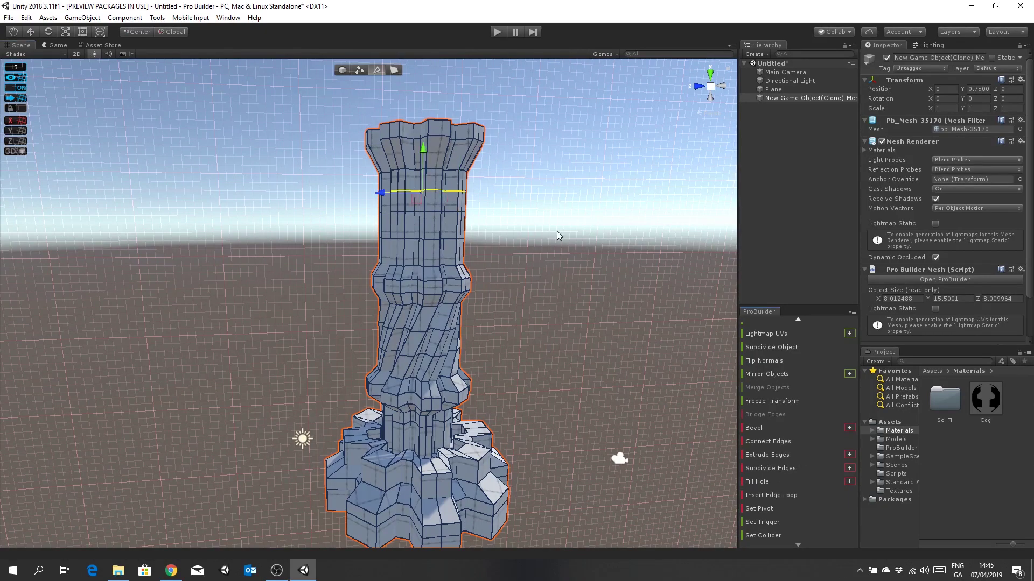
left_click_drag(430, 153, 423, 145)
left_click(575, 240)
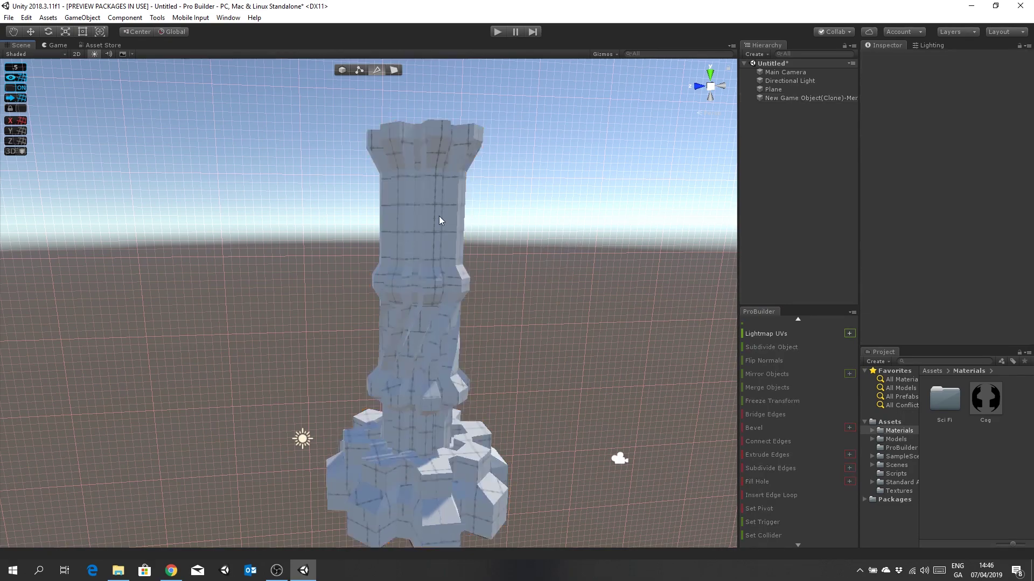
Step: Select all vertices from the lowest new edge loop up to the cap and rotate them slightly around the vertical axis
mouse_move(508, 293)
left_mouse_down("alt")
mouse_move(554, 332)
mouse_move(587, 385)
mouse_move(554, 311)
mouse_move(540, 316)
mouse_move(520, 295)
left_mouse_up("alt")
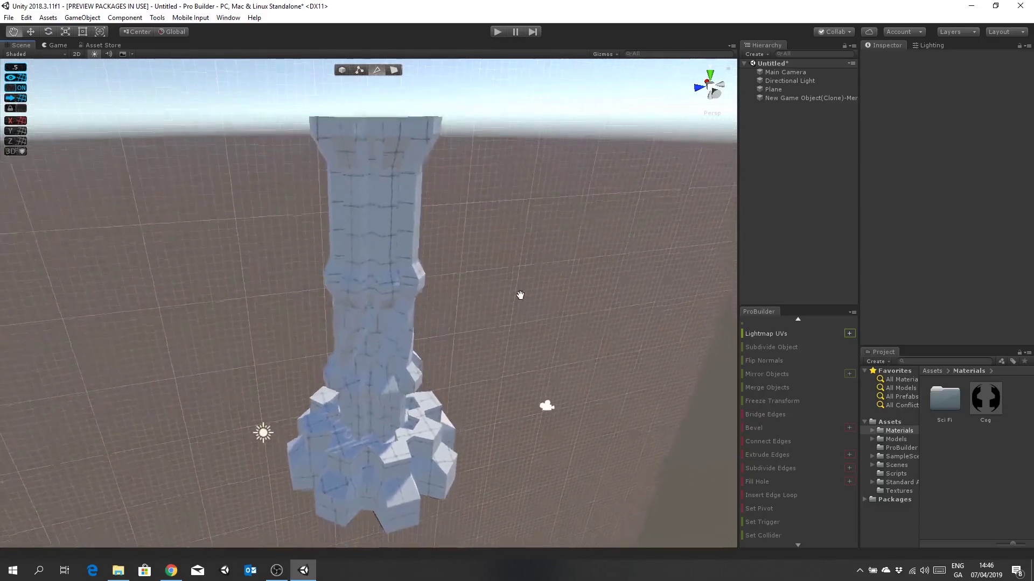
left_click(387, 229)
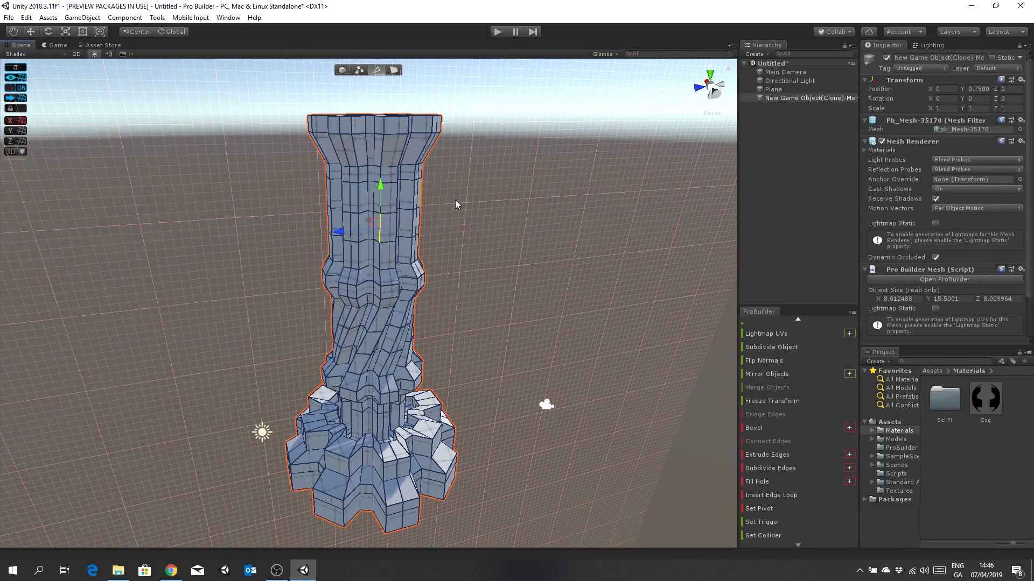
left_click(358, 73)
left_click(529, 212)
middle_click_drag(529, 211, 487, 188)
mouse_move(560, 167)
middle_mouse_down()
mouse_move(545, 192)
mouse_move(595, 233)
mouse_move(592, 298)
mouse_move(544, 159)
middle_mouse_up()
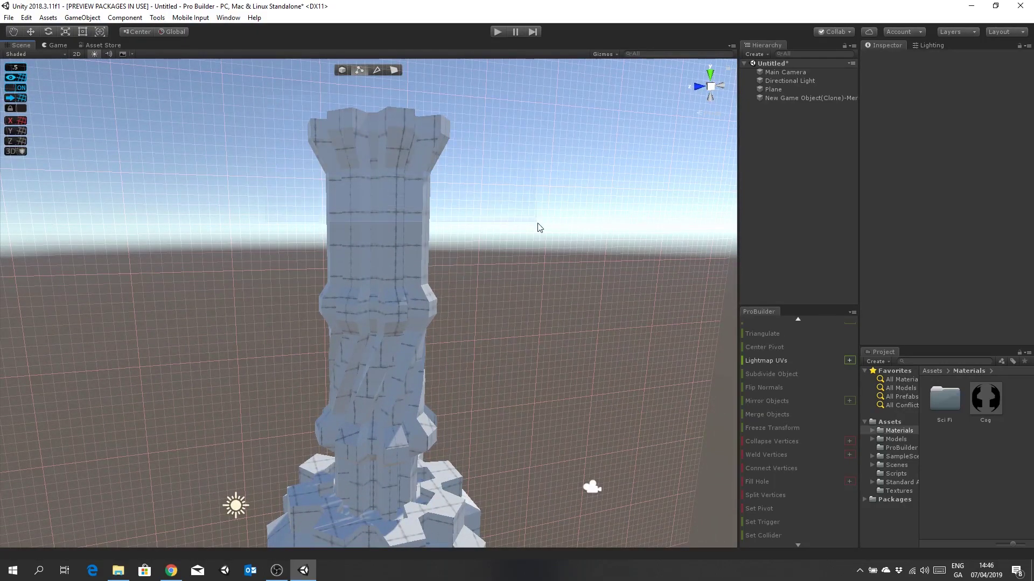
left_click(424, 228)
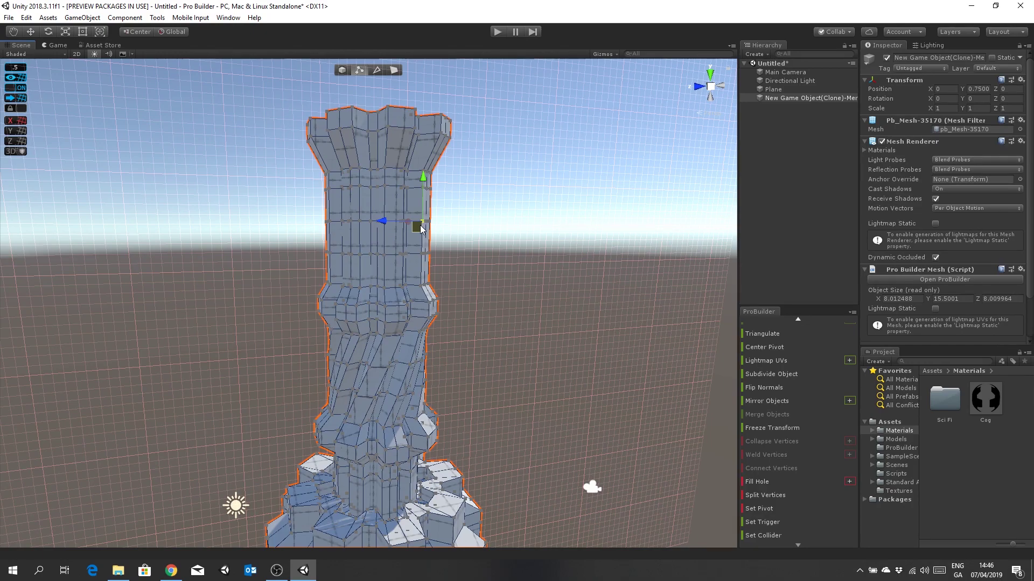
mouse_move(519, 323)
left_mouse_down("alt")
mouse_move(521, 269)
mouse_move(524, 330)
mouse_move(499, 279)
left_mouse_up("alt")
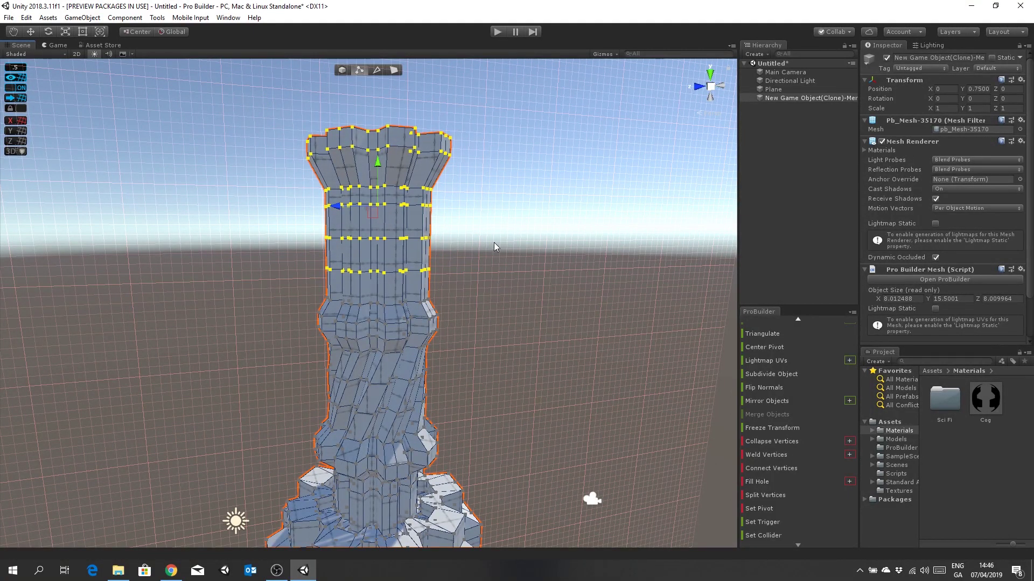
left_click(47, 31)
left_click_drag(448, 221, 415, 281, "alt")
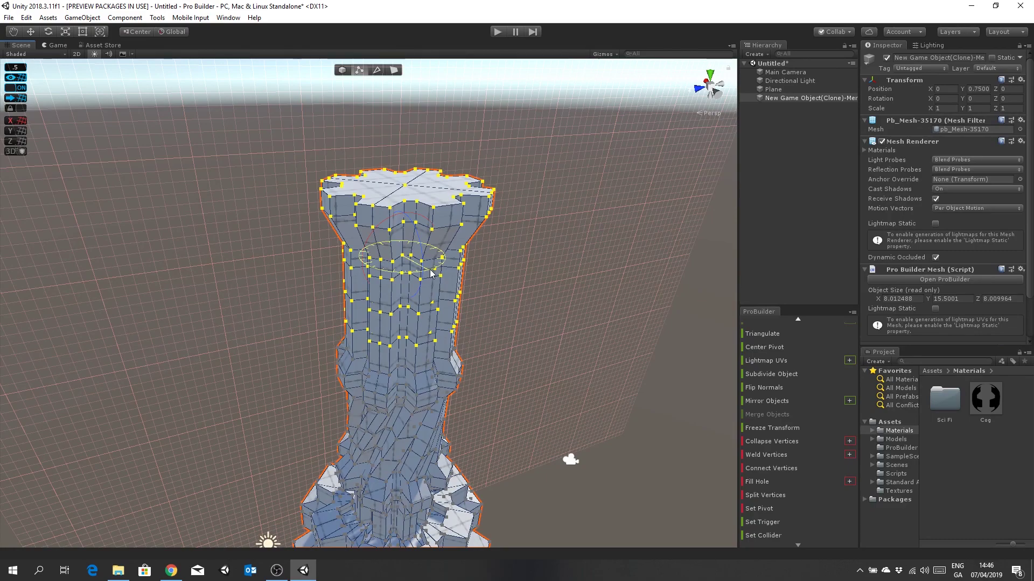
left_click_drag(436, 273, 443, 272)
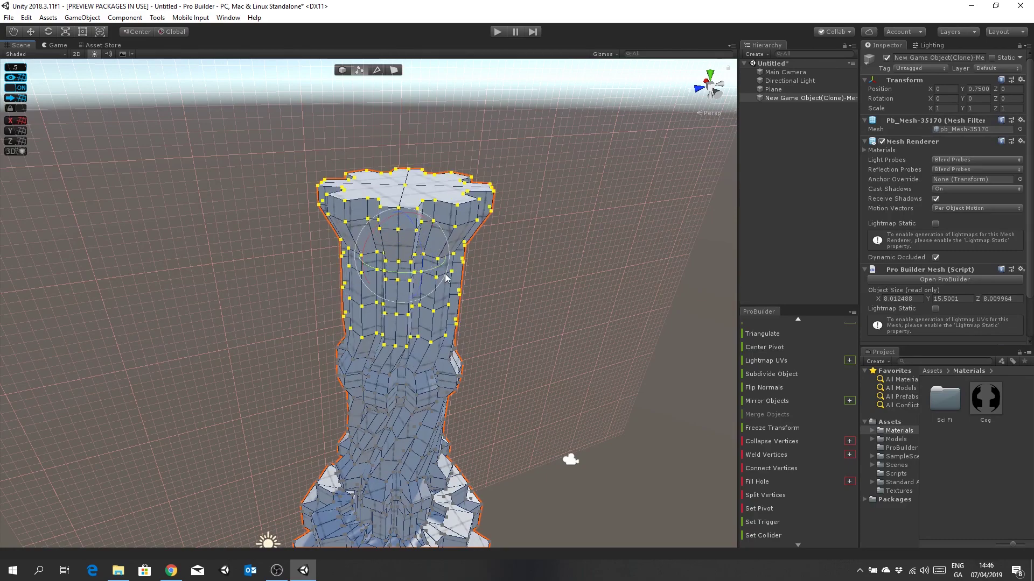
Step: Select only the vertices from the middle new edge loop upward and rotate them further around the vertical axis
left_click_drag(561, 366, 600, 355, "alt")
middle_click_drag(600, 355, 580, 305)
left_click(581, 306)
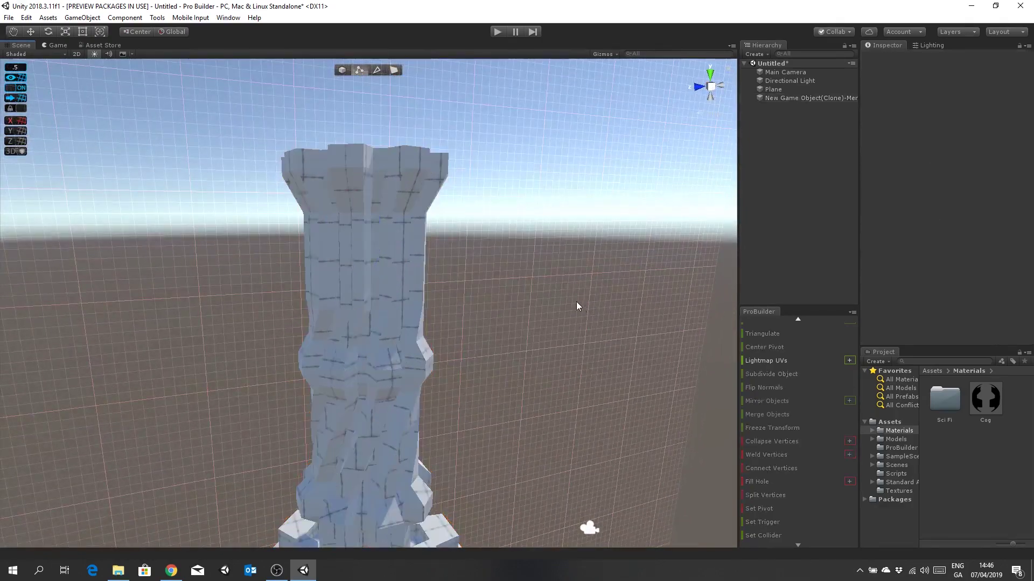
left_click(337, 205)
left_click_drag(244, 134, 531, 279)
right_click_drag(466, 318, 396, 276)
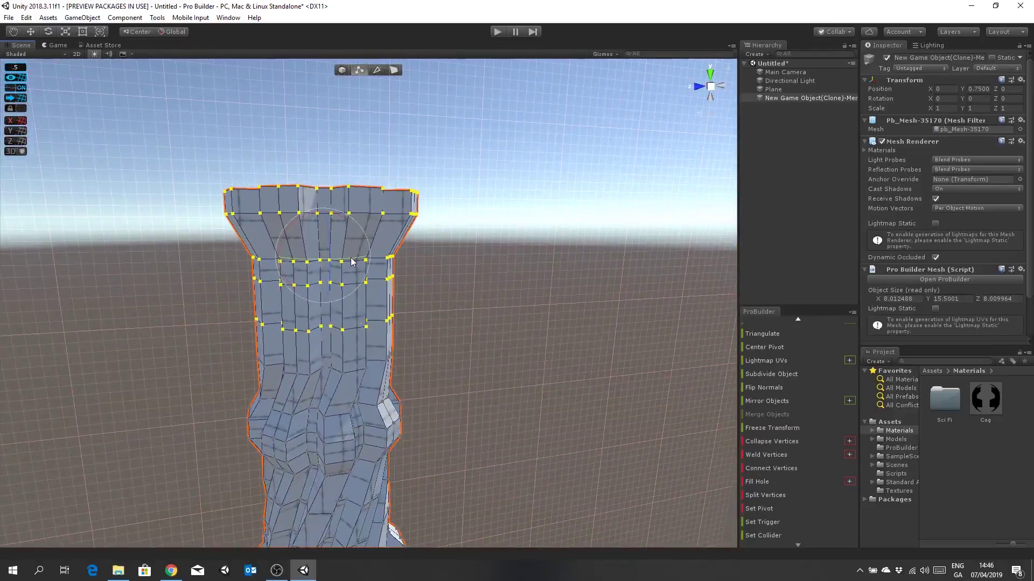
left_click_drag(353, 263, 363, 263)
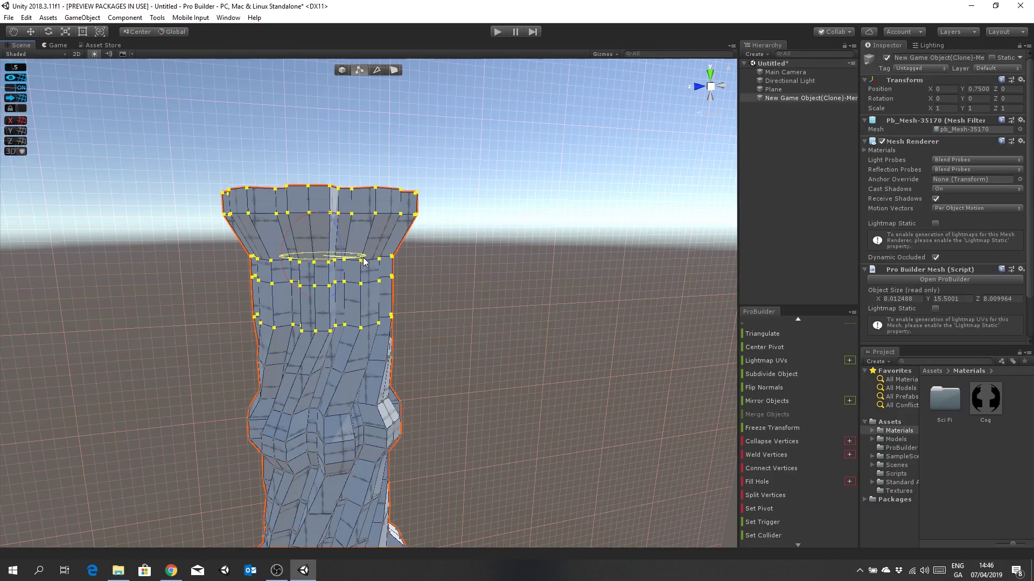
Step: Twist the vertices from the highest new edge loop up through the cap around the vertical axis, then deselect the pillar
scroll(462, 278, "down", 3)
right_click_drag(462, 278, 434, 277)
left_click_drag(435, 278, 495, 208, "alt")
left_click(296, 185)
left_click_drag(234, 120, 549, 284)
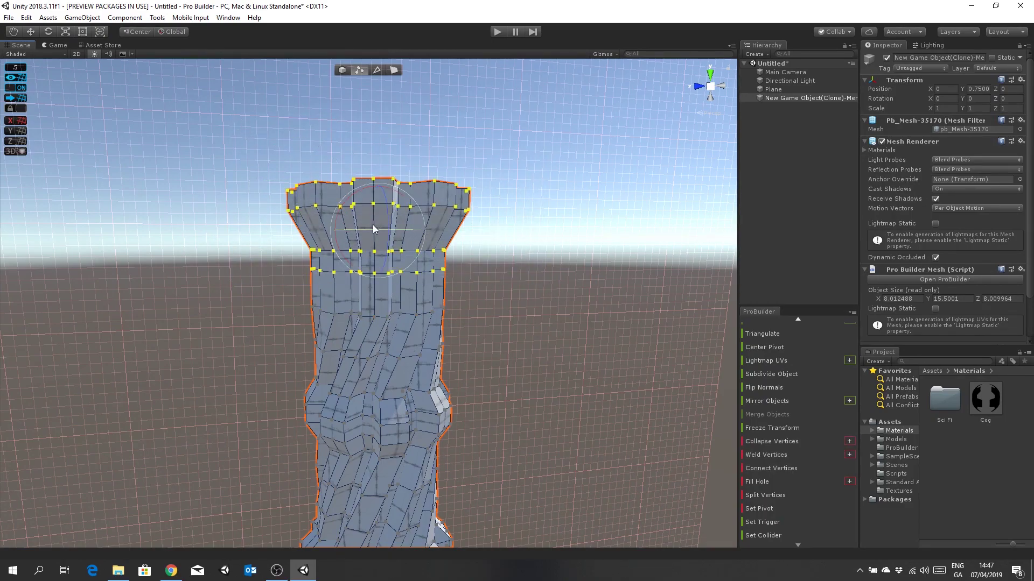
left_click_drag(367, 228, 386, 231)
left_click_drag(548, 300, 529, 185, "alt")
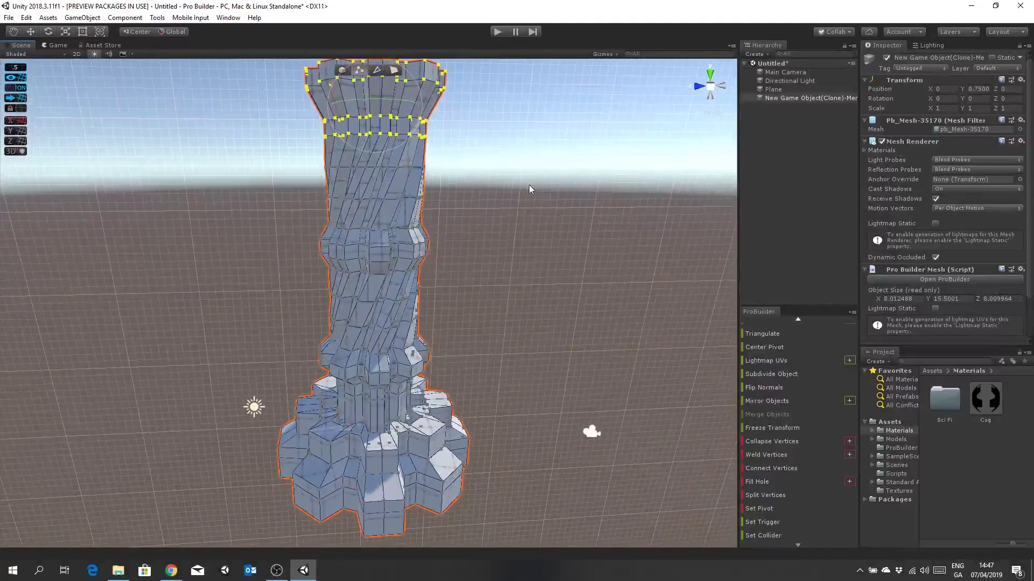
left_click(534, 283)
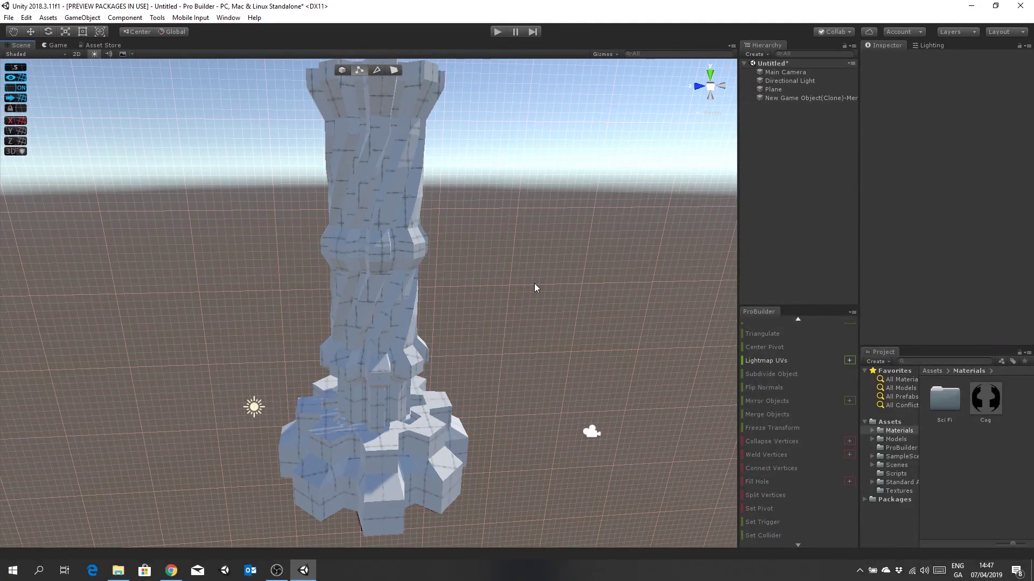
Step: Save the scene as Pillar in the Assets folder
key("ctrl+s")
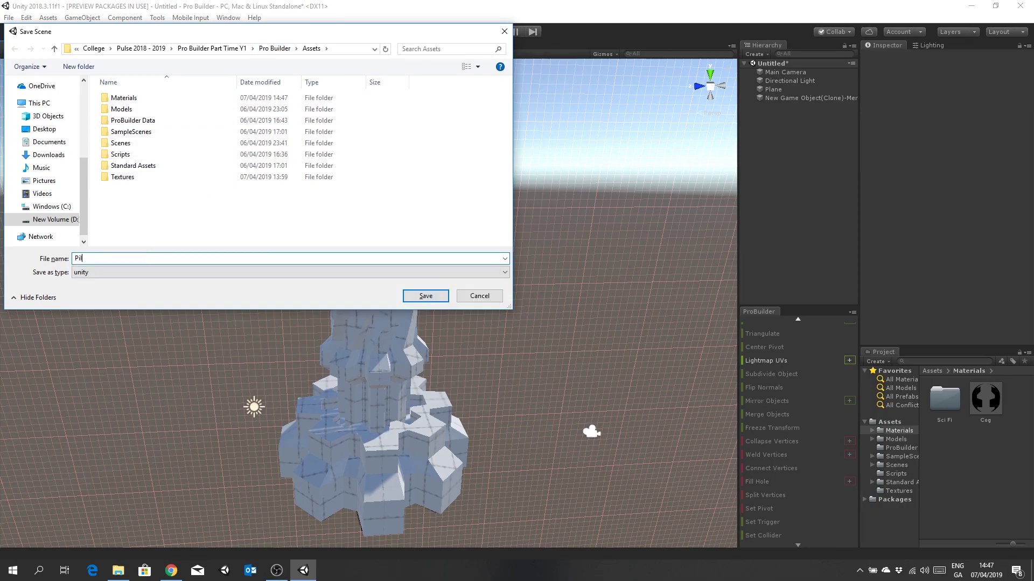
key("Return")
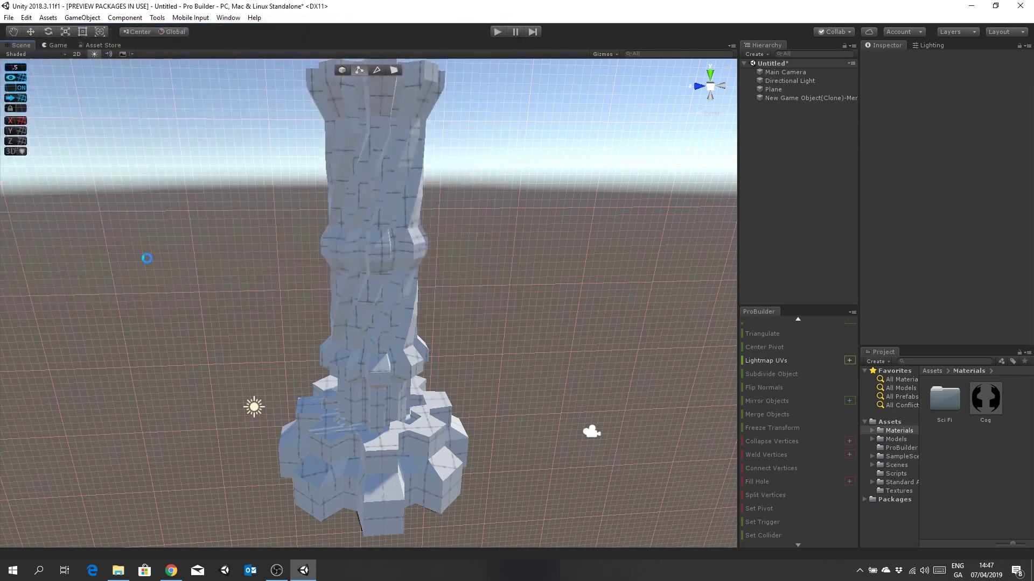
scroll(443, 198, "down", 3)
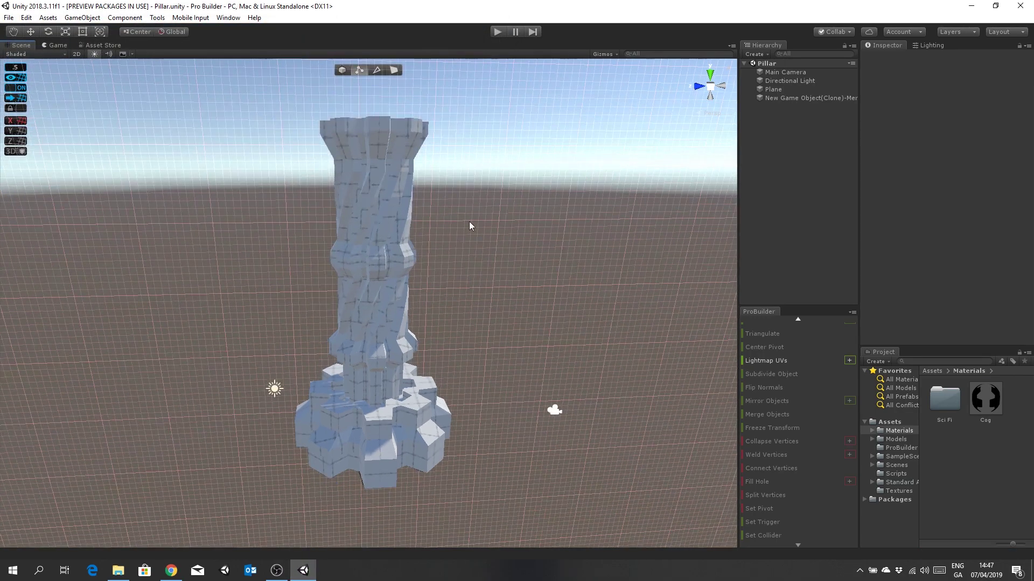
scroll(478, 203, "down", 2)
left_click_drag(491, 252, 495, 322, "alt")
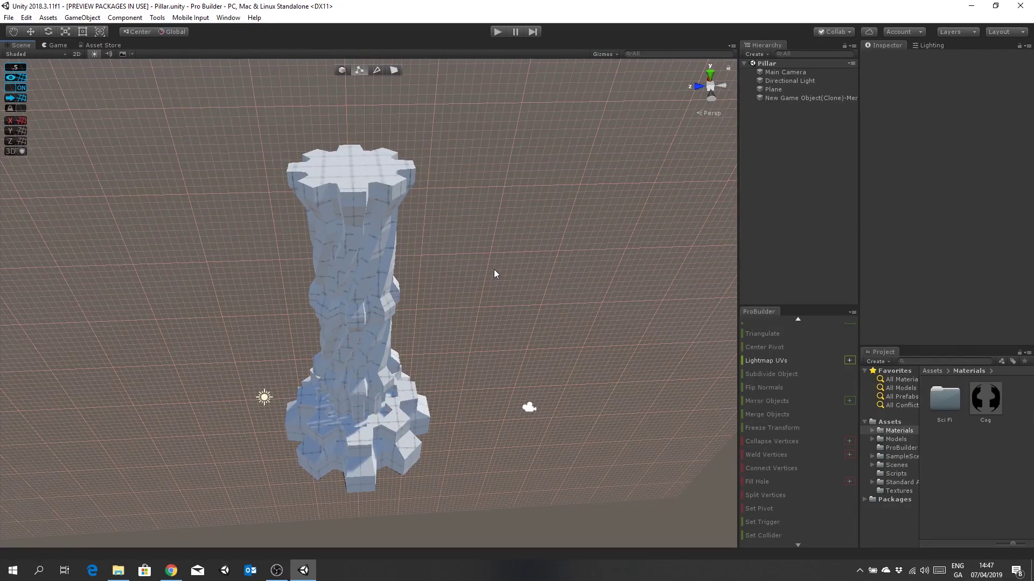
middle_click_drag(493, 271, 495, 292)
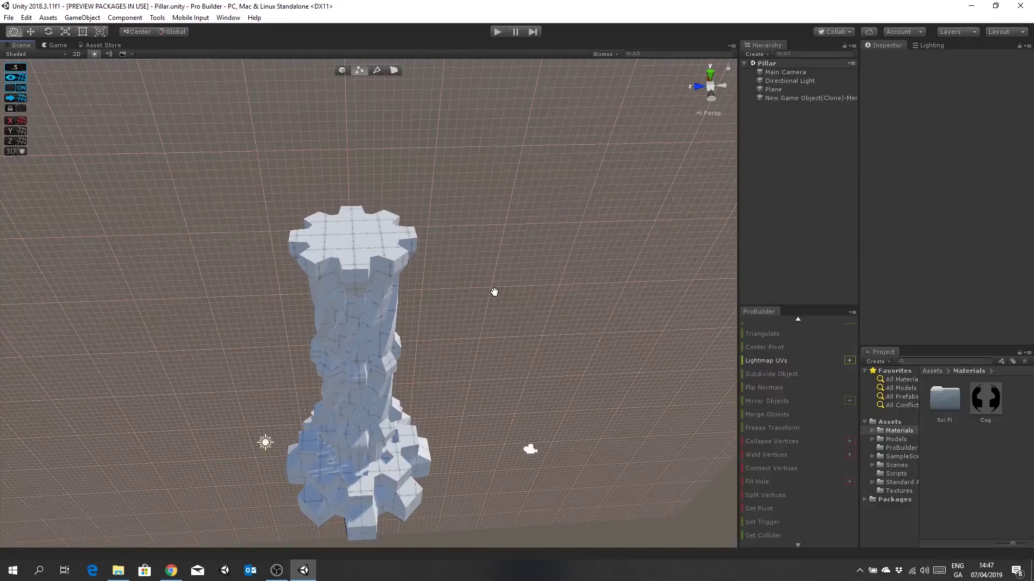
Step: Switch to face selection and select the two adjoining faces that form one half of the cap's top surface
mouse_move(494, 292)
left_mouse_down("alt")
mouse_move(494, 277)
mouse_move(490, 305)
mouse_move(490, 270)
mouse_move(504, 301)
left_mouse_up("alt")
mouse_move(505, 292)
middle_mouse_down()
mouse_move(503, 260)
mouse_move(493, 290)
middle_mouse_up()
left_click_drag(493, 288, 505, 324, "alt")
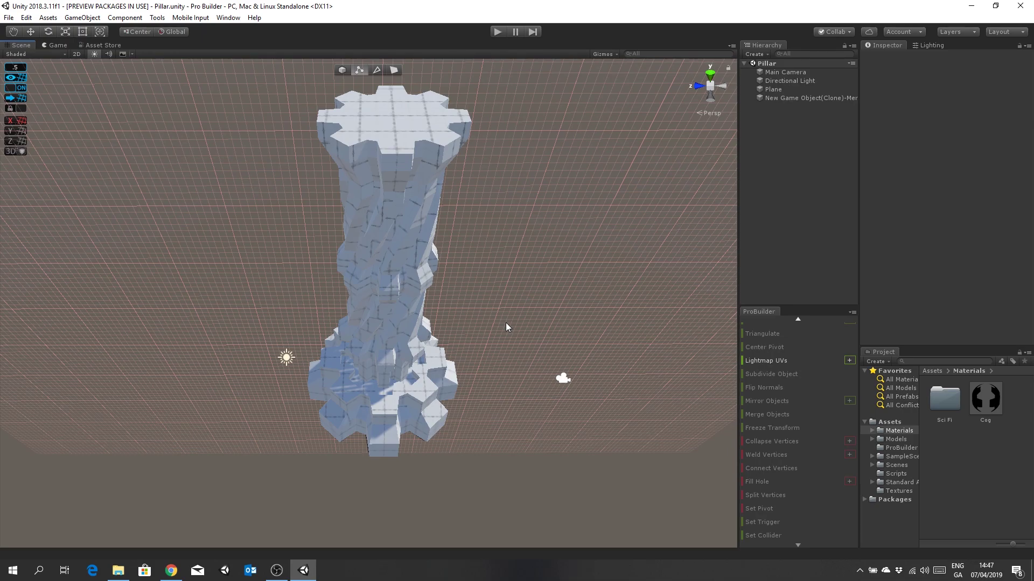
left_click_drag(506, 322, 513, 260, "alt")
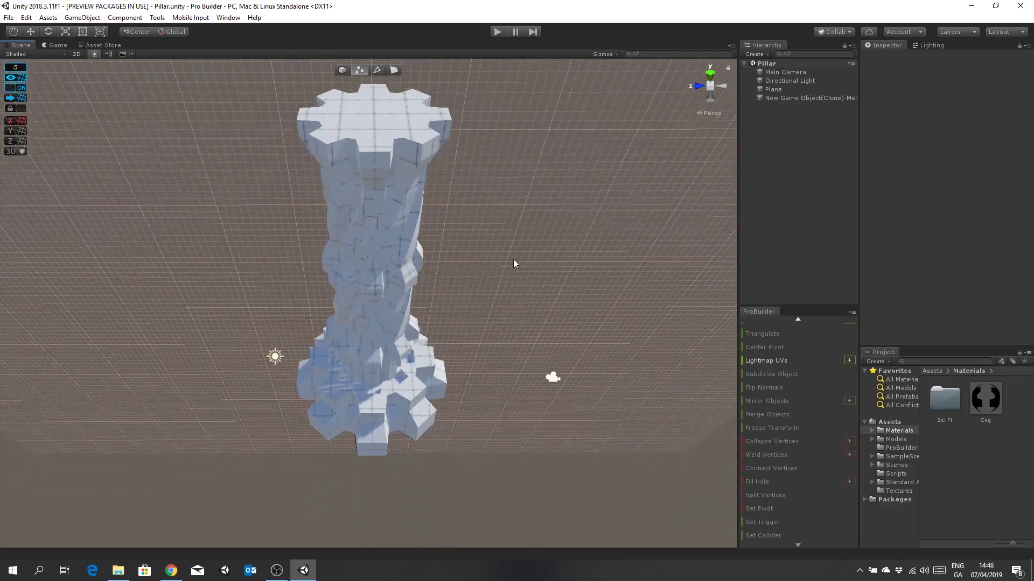
left_click_drag(491, 215, 499, 243, "alt")
left_click(414, 223)
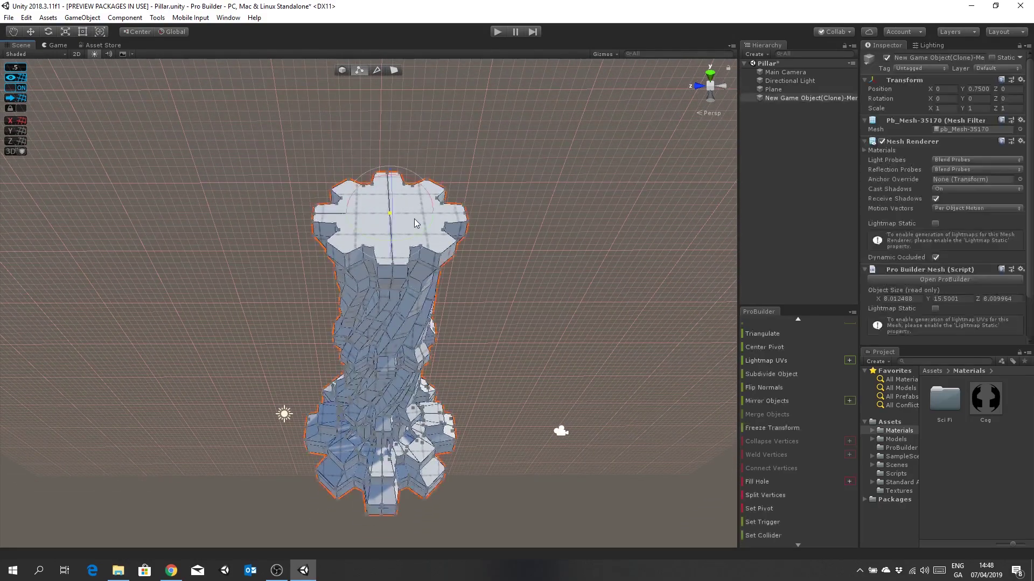
left_click(394, 70)
left_click(421, 223)
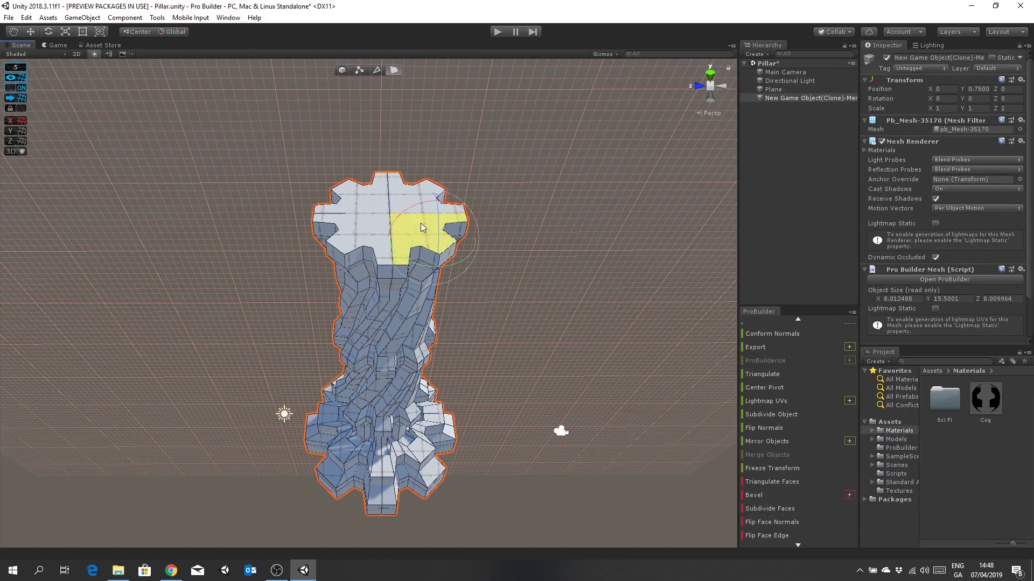
left_click(399, 190, "shift")
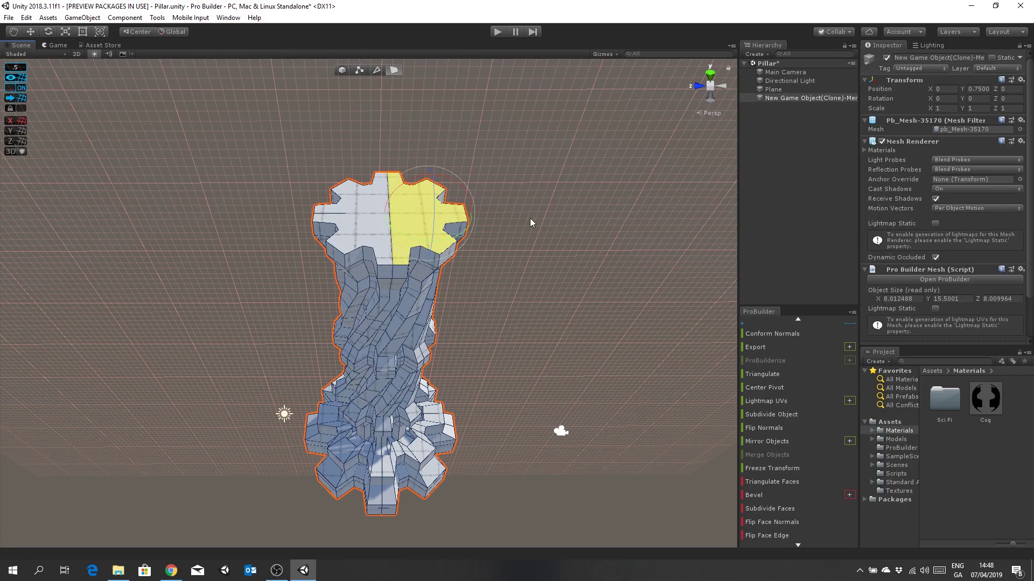
middle_click_drag(512, 213, 525, 257)
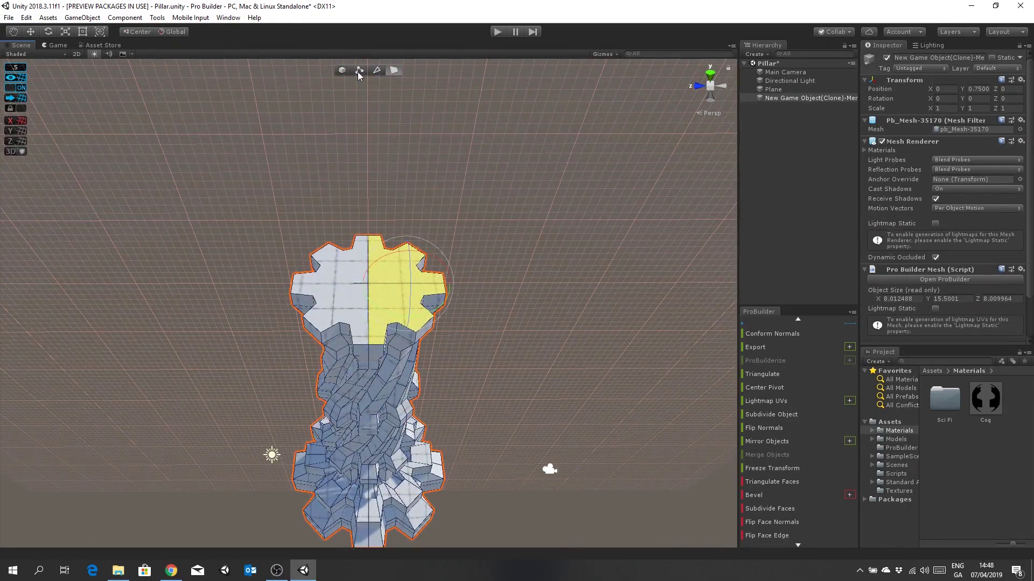
Step: Scale the selected half-cap faces down slightly and shift them along Z toward the centre of the cap
key("r")
left_click(407, 283)
left_click_drag(408, 283, 408, 286)
left_click(31, 33)
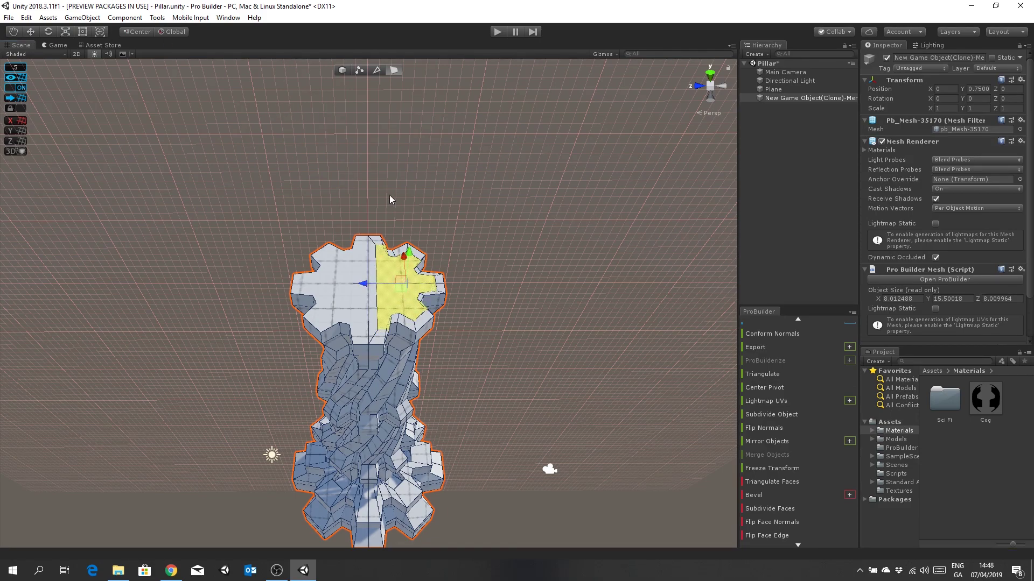
left_click_drag(365, 286, 362, 288)
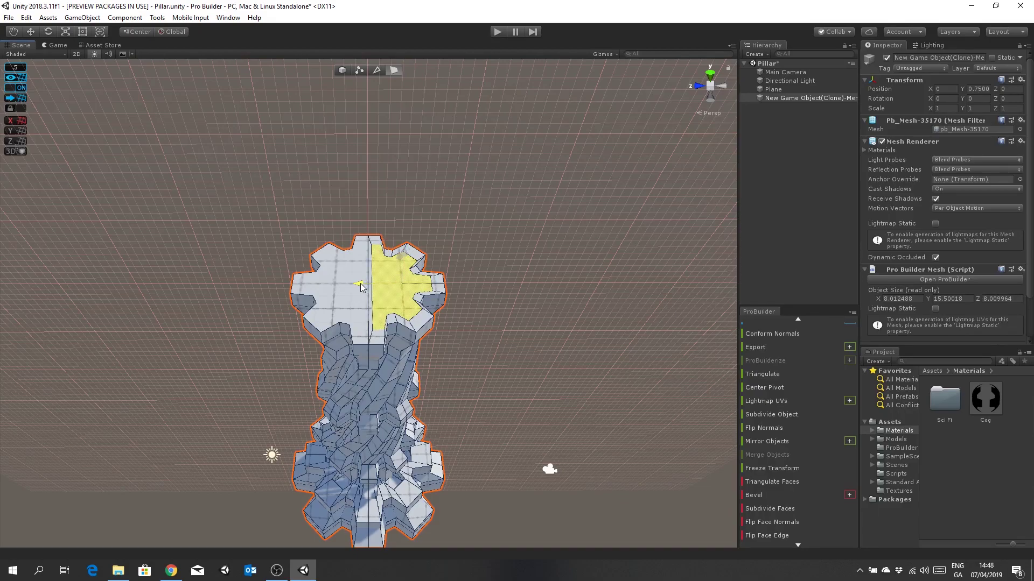
left_click_drag(361, 286, 361, 286)
Step: Extrude the selected cap faces upward by about 2 units and tilt the raised end slightly outward
left_click_drag(519, 326, 512, 300, "alt")
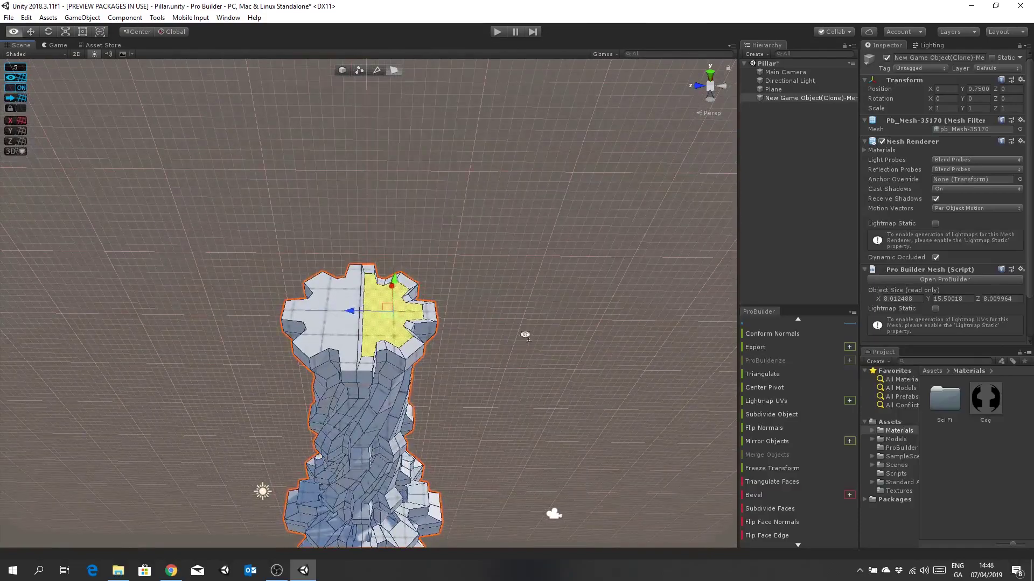
middle_click_drag(525, 338, 527, 226)
mouse_move(528, 226)
left_mouse_down("alt")
mouse_move(519, 330)
mouse_move(525, 213)
left_mouse_up("alt")
scroll(529, 261, "down", 2)
middle_click_drag(526, 214, 524, 276)
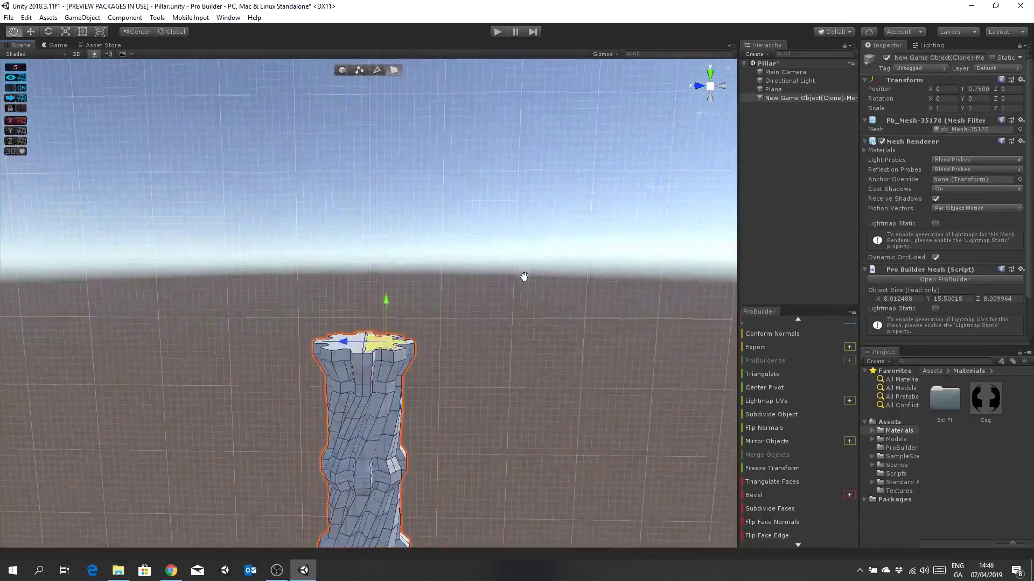
left_click_drag(512, 266, 527, 297, "alt")
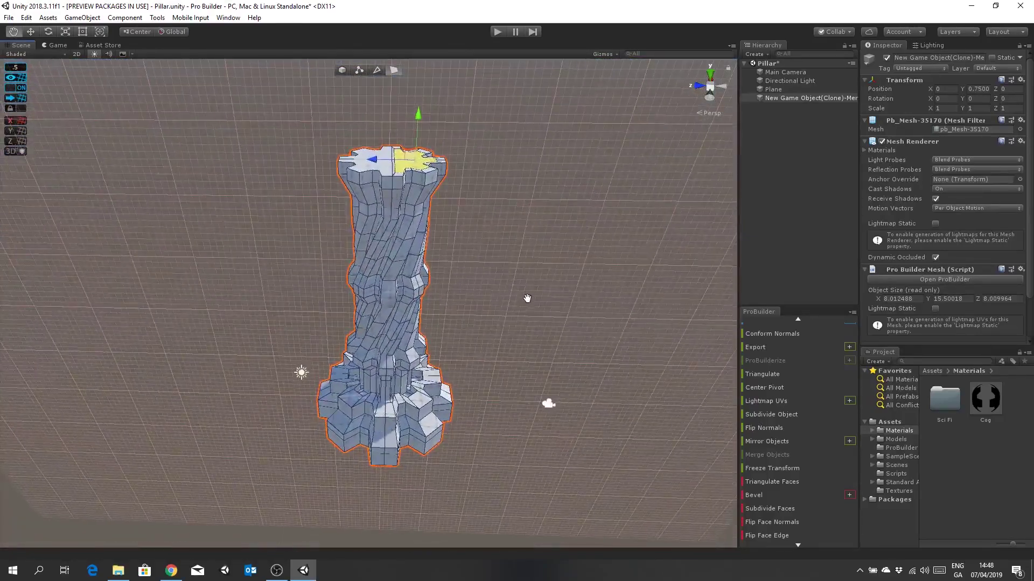
left_click_drag(544, 341, 540, 307, "alt")
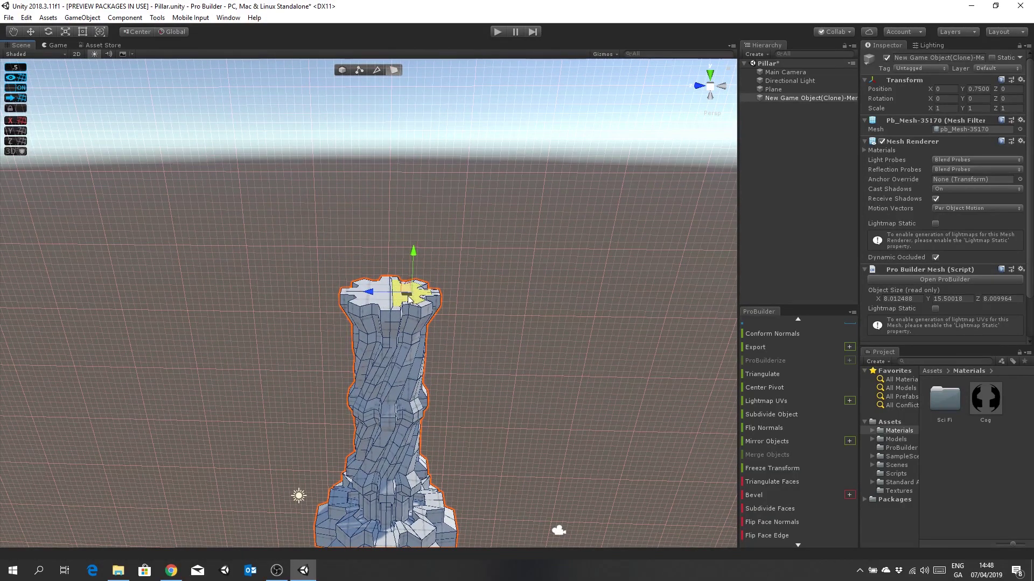
middle_click_drag(435, 208, 415, 225)
left_click_drag(480, 291, 492, 205, "alt")
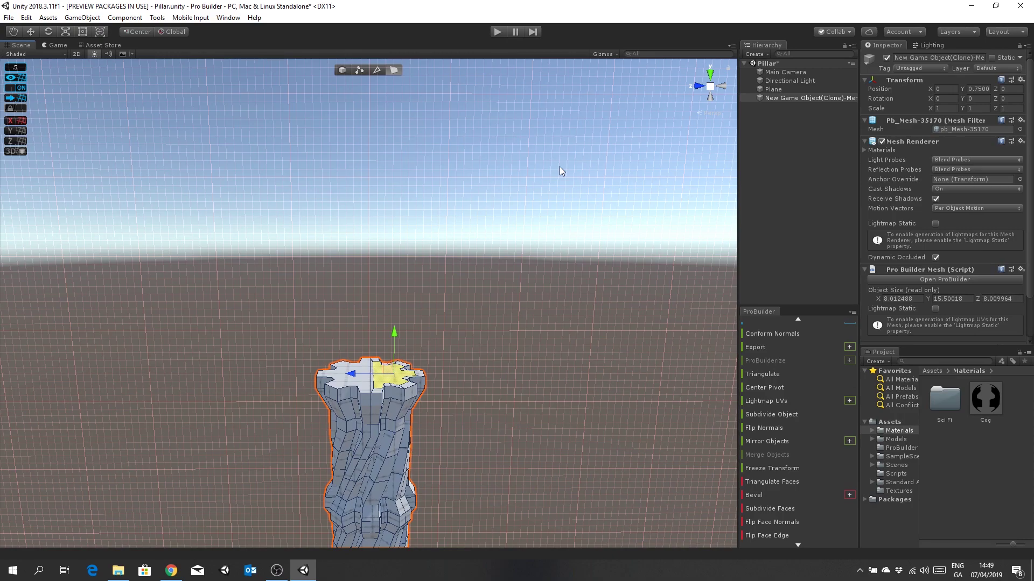
middle_click_drag(598, 304, 592, 327)
middle_click_drag(528, 260, 525, 309)
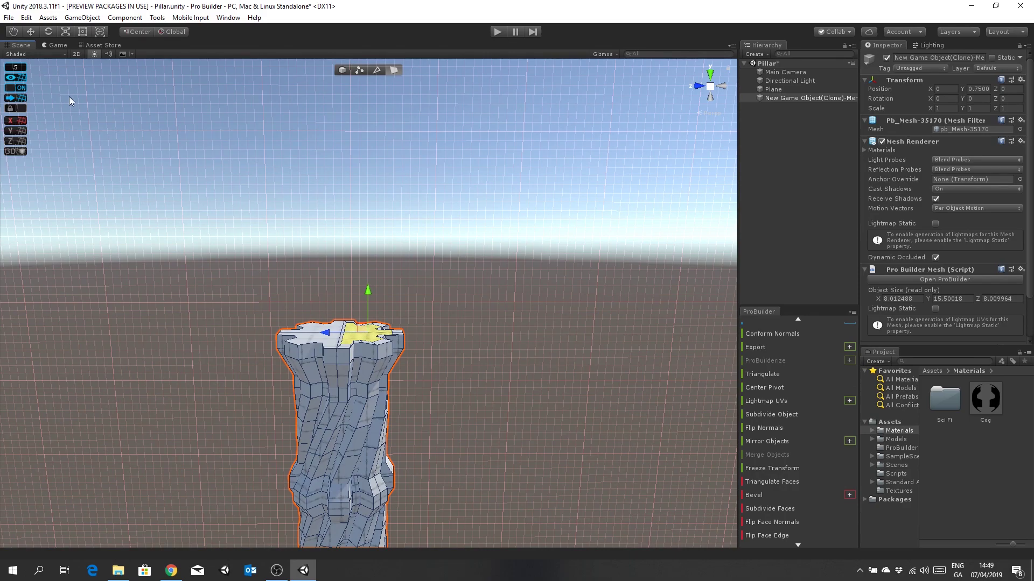
left_click_drag(371, 291, 366, 233, "shift")
left_click(48, 31)
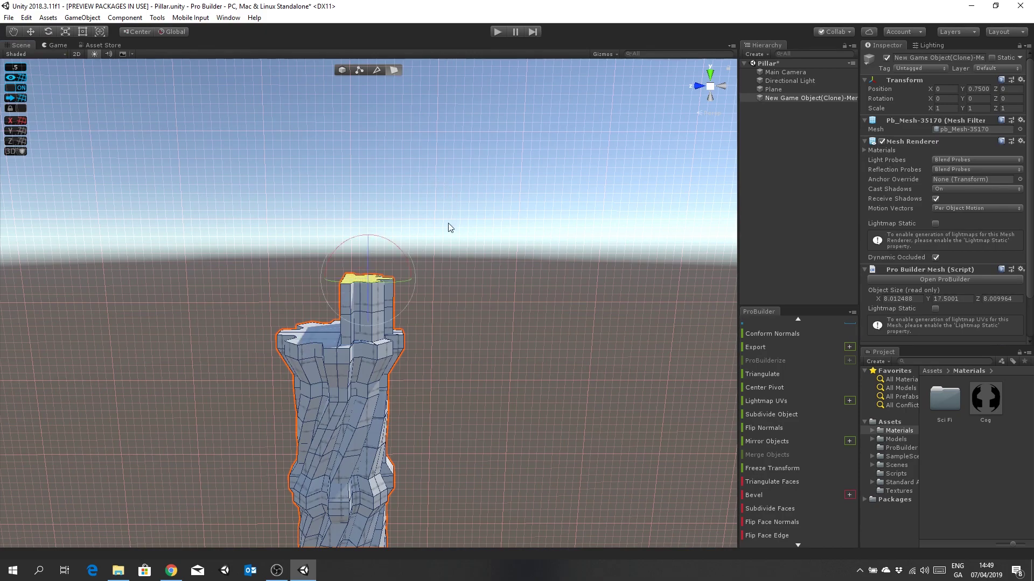
left_click_drag(393, 245, 404, 257)
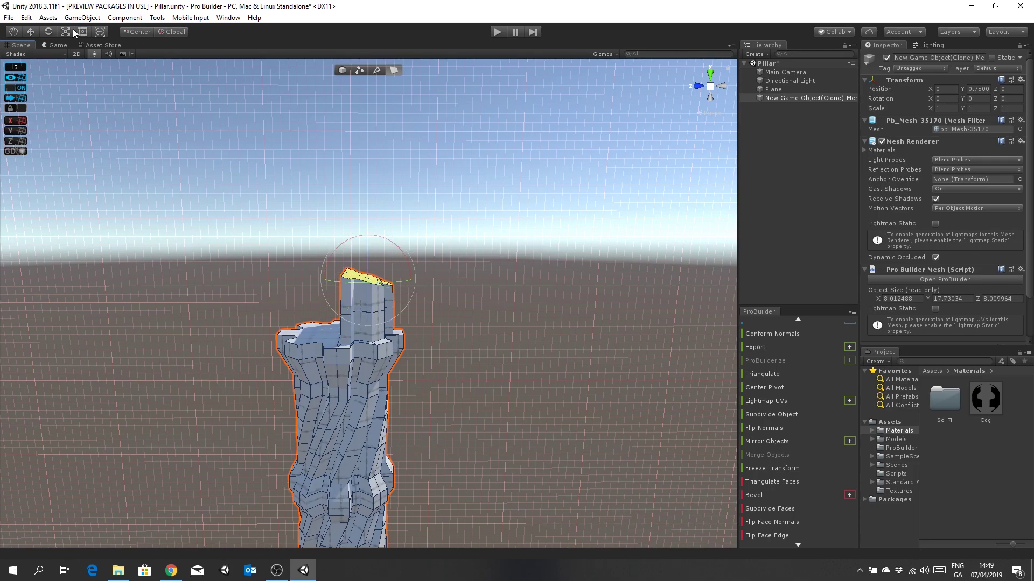
Step: Set ProBuilder's handle orientation to Normal so the move handle aligns with the tilted end faces
left_click(32, 30)
scroll(784, 357, "down", 3)
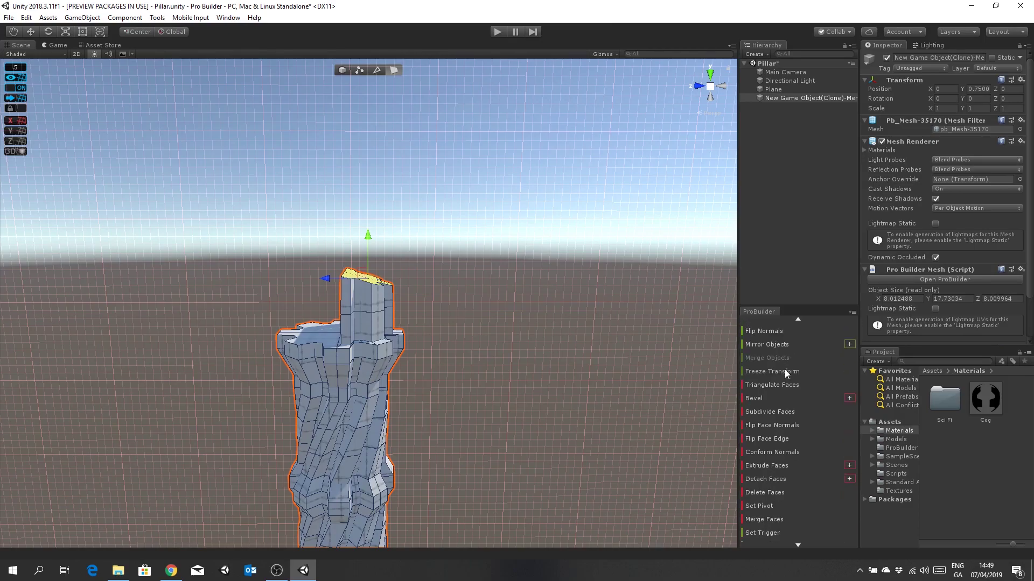
scroll(790, 401, "down", 1)
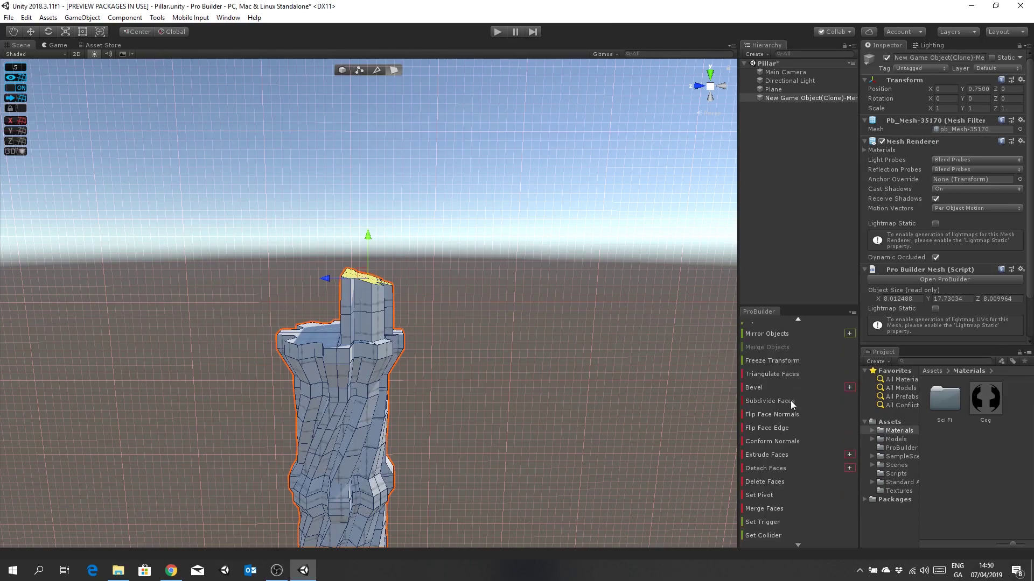
scroll(791, 402, "up", 5)
scroll(790, 402, "up", 4)
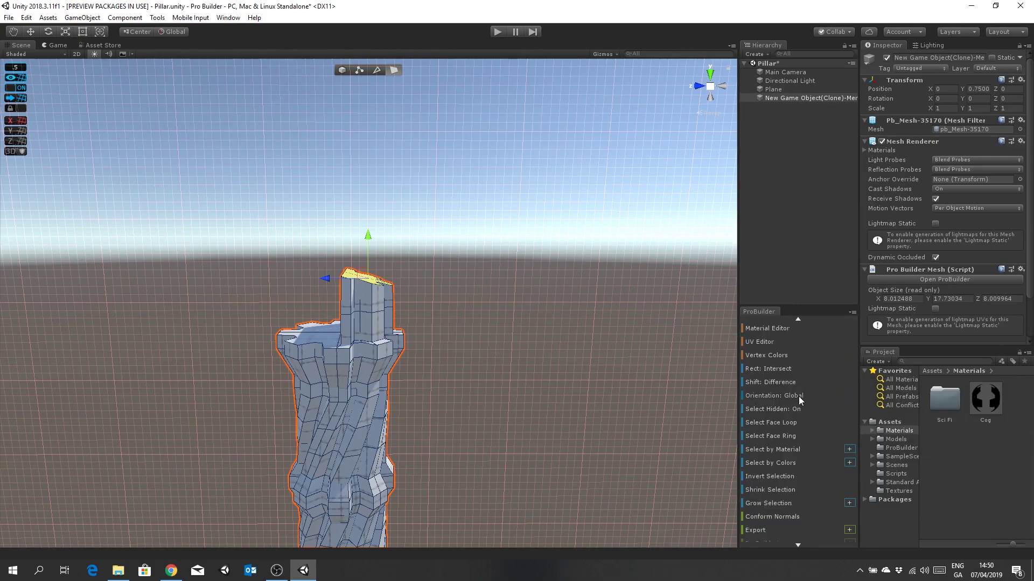
left_click(775, 396)
left_click(797, 396)
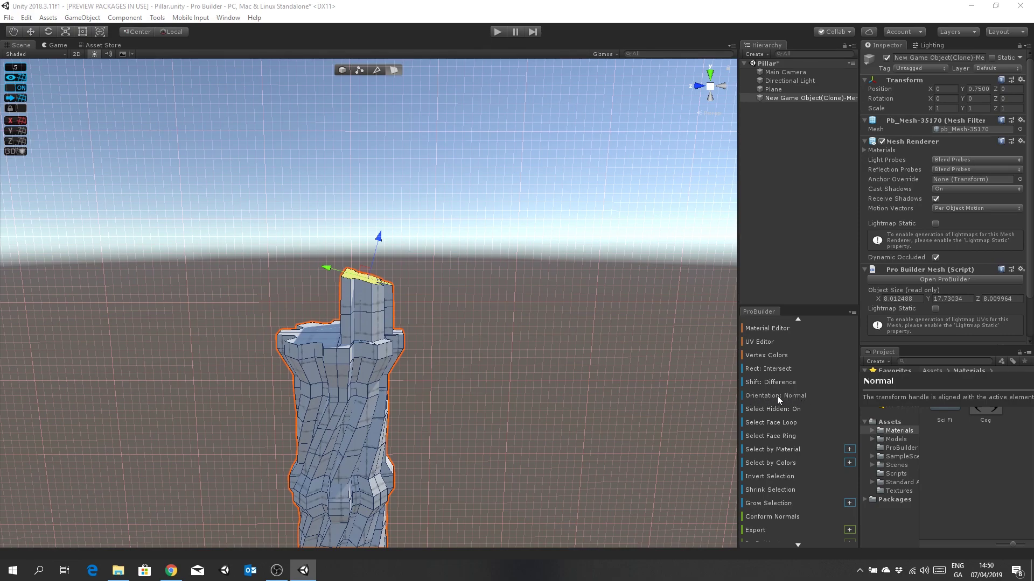
left_click(787, 395)
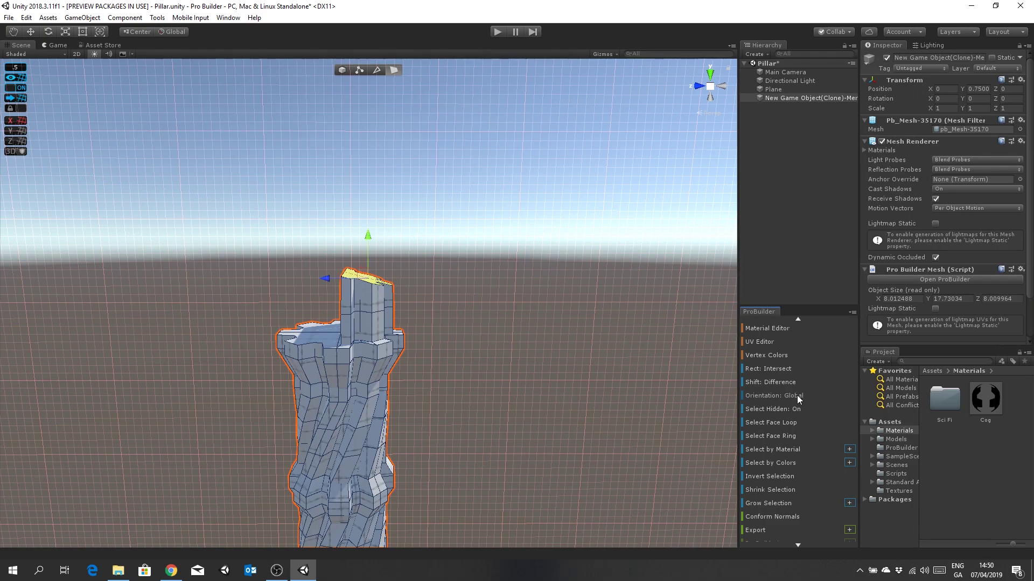
left_click(797, 395)
left_click(797, 395)
Step: Extrude the tilted end faces a short distance along their normal and rotate them further outward
left_click_drag(379, 237, 403, 208)
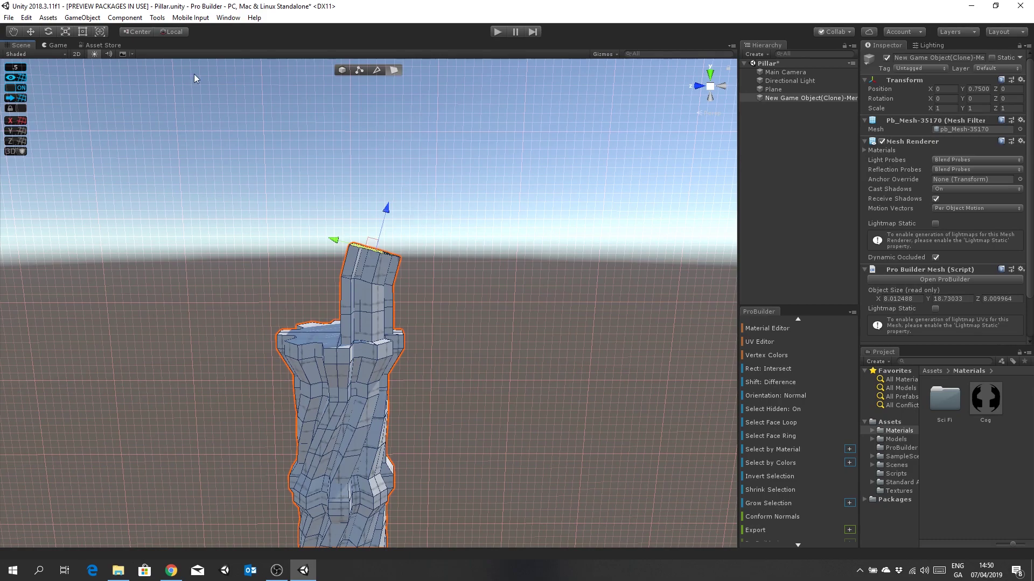
left_click(49, 30)
left_click_drag(389, 296, 385, 297)
key("ctrl+z")
right_click_drag(441, 313, 485, 351)
middle_click_drag(485, 351, 596, 423)
left_click_drag(596, 423, 400, 292, "alt")
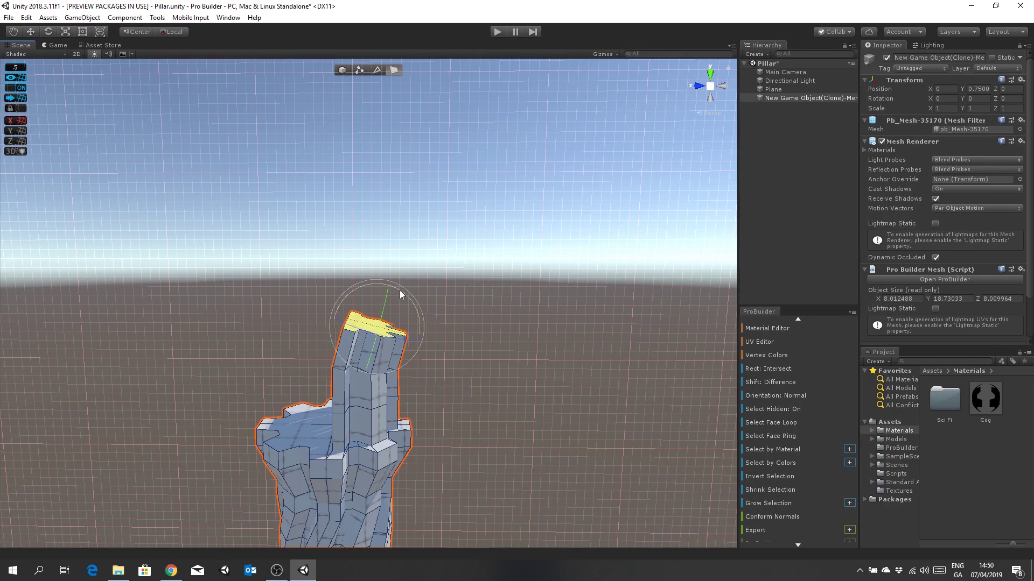
left_click_drag(407, 297, 409, 300)
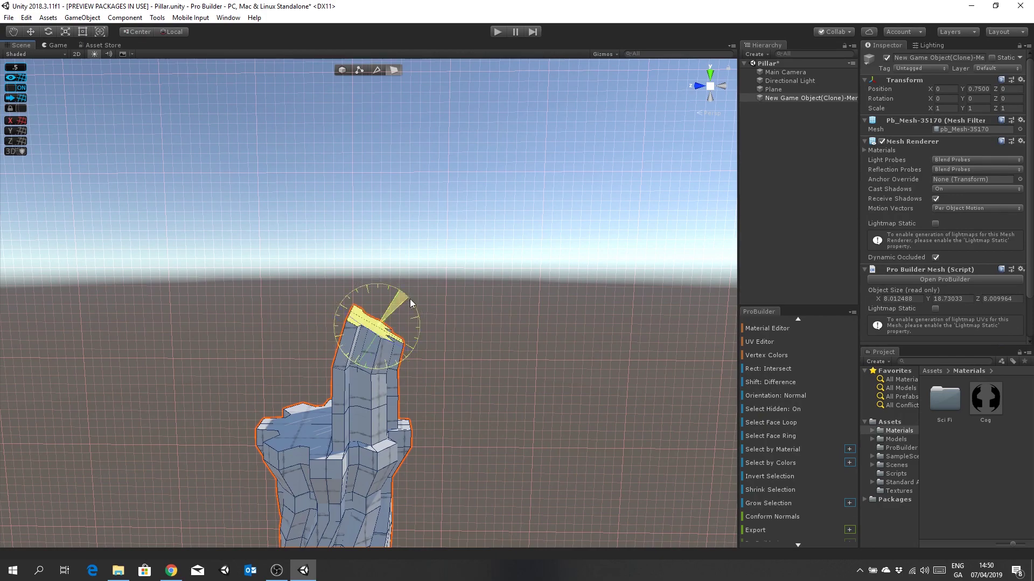
Step: Extrude a third segment from the end of the arm along its normal and tilt its end faces further over
left_click_drag(480, 318, 426, 323, "alt")
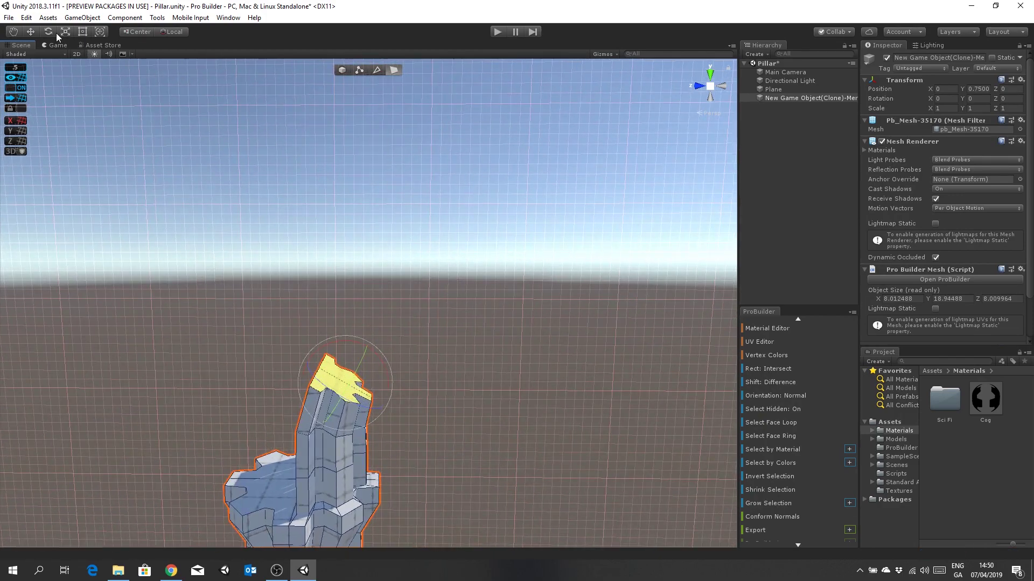
left_click(33, 33)
left_click_drag(366, 348, 392, 317)
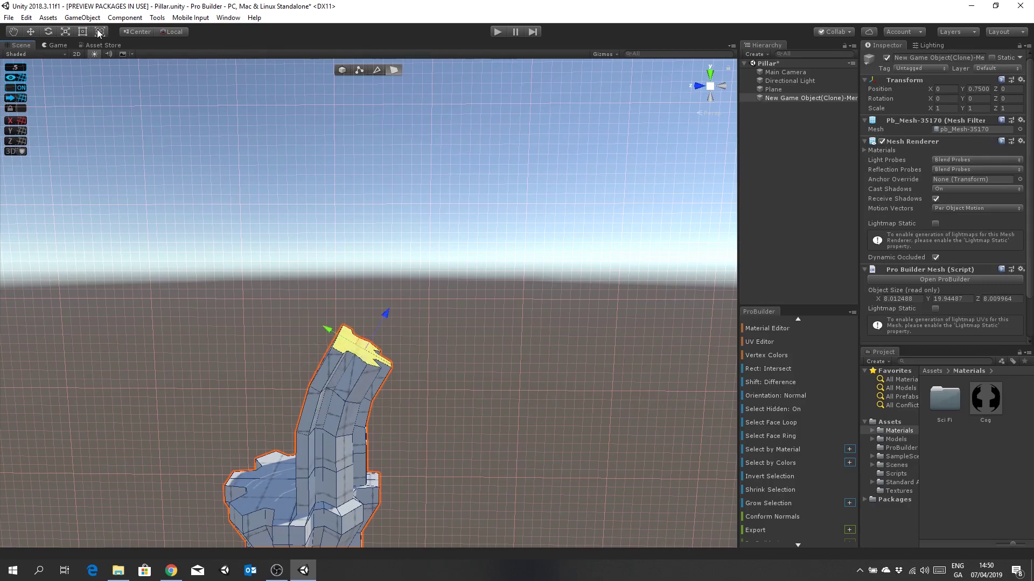
left_click(51, 31)
left_click_drag(370, 309, 437, 301)
Step: Extrude a fourth segment from the curving arm and rotate its end faces to continue the bend
left_click(31, 34)
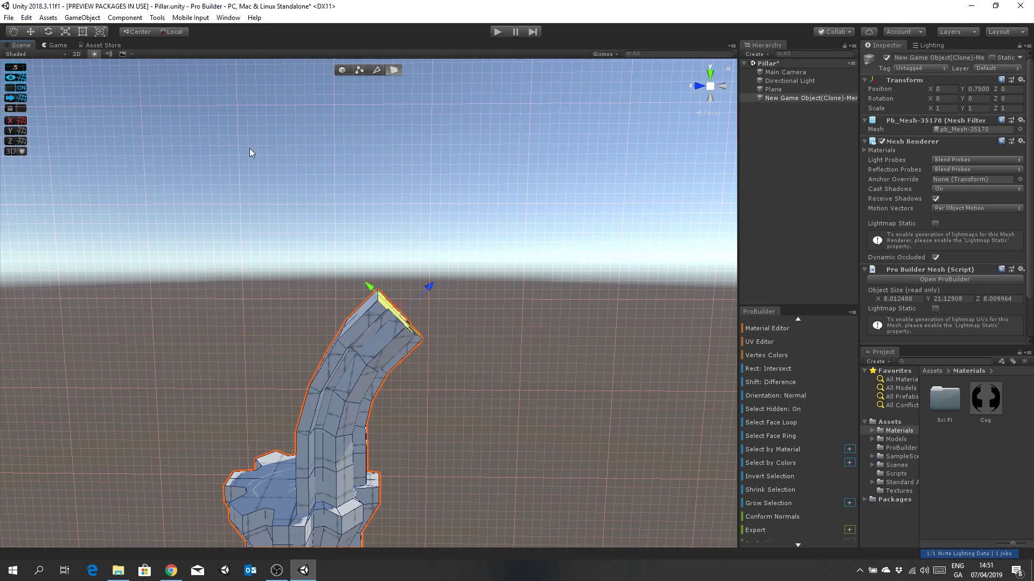
left_click(48, 31)
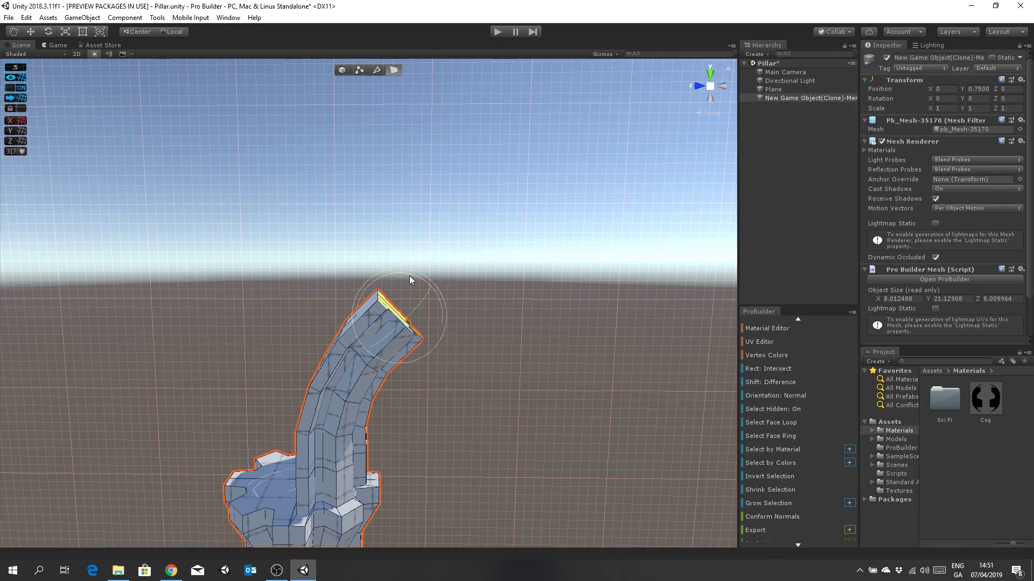
left_click_drag(409, 275, 442, 293)
left_click(34, 30)
key("ctrl+z")
middle_click_drag(513, 360, 472, 351)
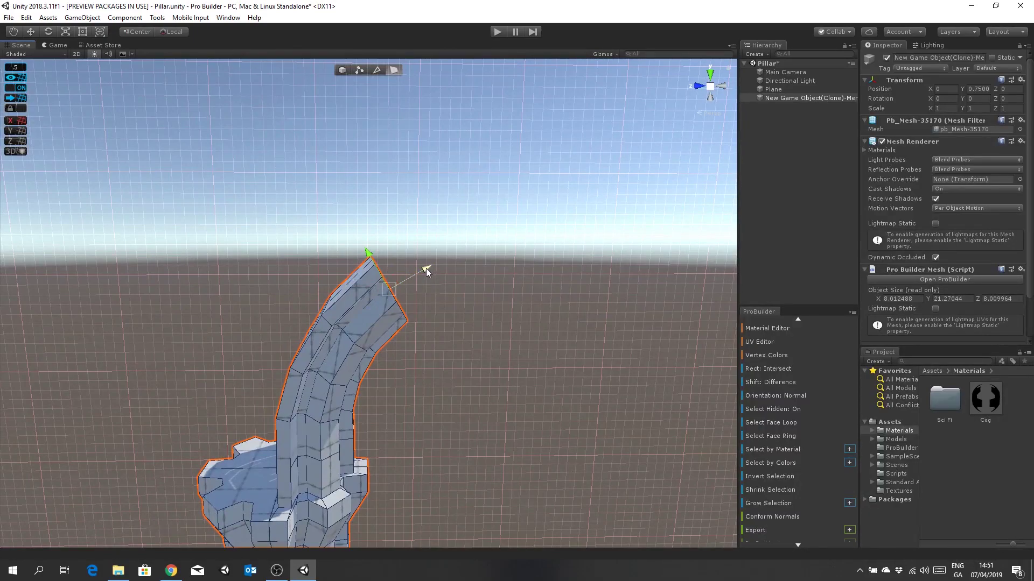
Step: Extend the curved arm with a fifth extruded segment and rotate its end faces closer to vertical
left_click_drag(425, 268, 449, 264)
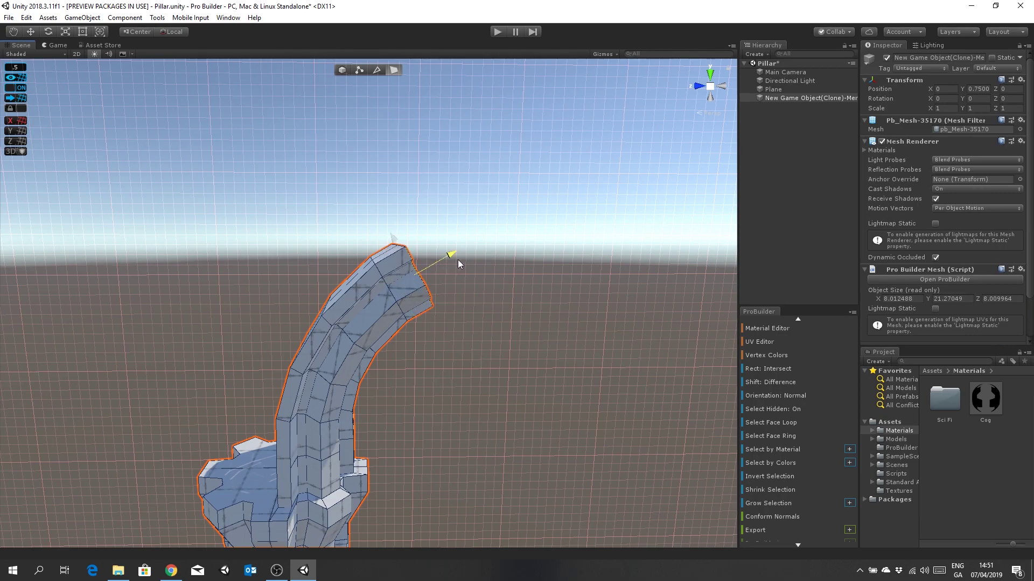
left_click(48, 31)
left_click_drag(429, 236, 488, 263)
Step: Extrude one more segment at the arm's tip and rotate its end faces until they stand vertical
left_click(34, 30)
middle_click_drag(565, 384, 532, 329)
middle_click_drag(547, 264, 533, 270)
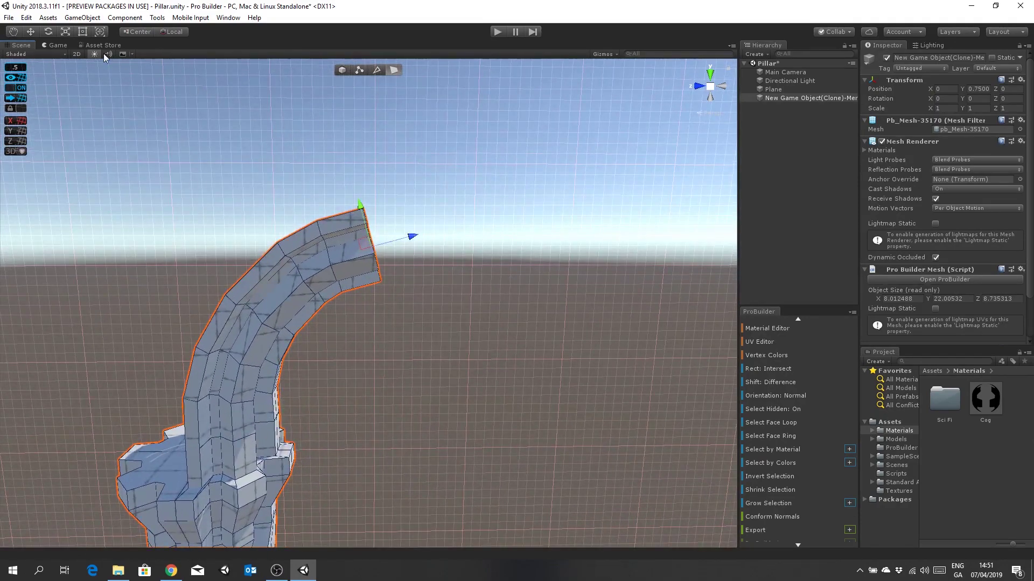
left_click(48, 33)
left_click_drag(396, 212, 408, 221)
middle_click_drag(494, 289, 538, 290)
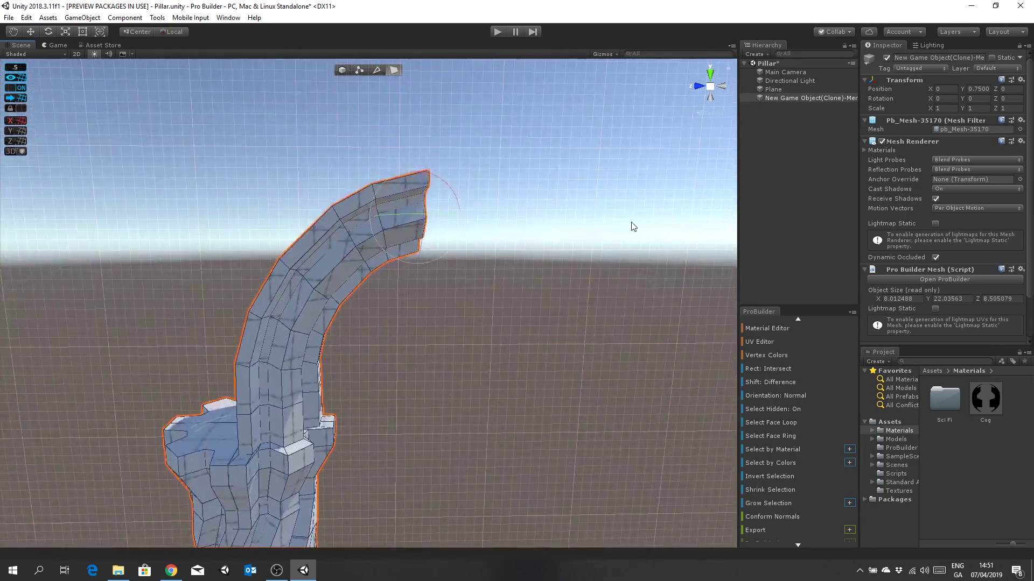
Step: View the whole pillar with its curved arm from the front
scroll(574, 253, "down", 5)
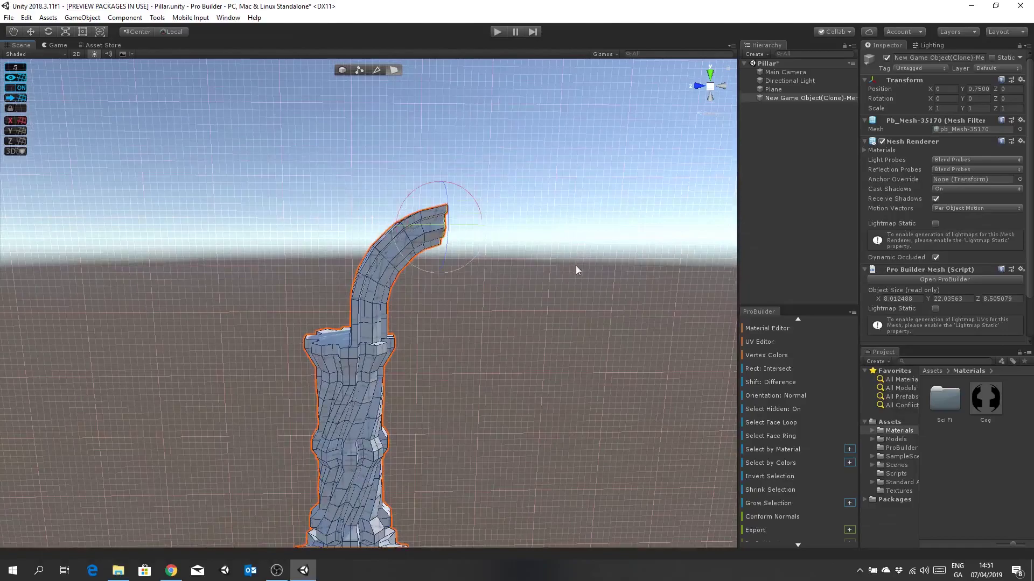
scroll(713, 115, "down", 5)
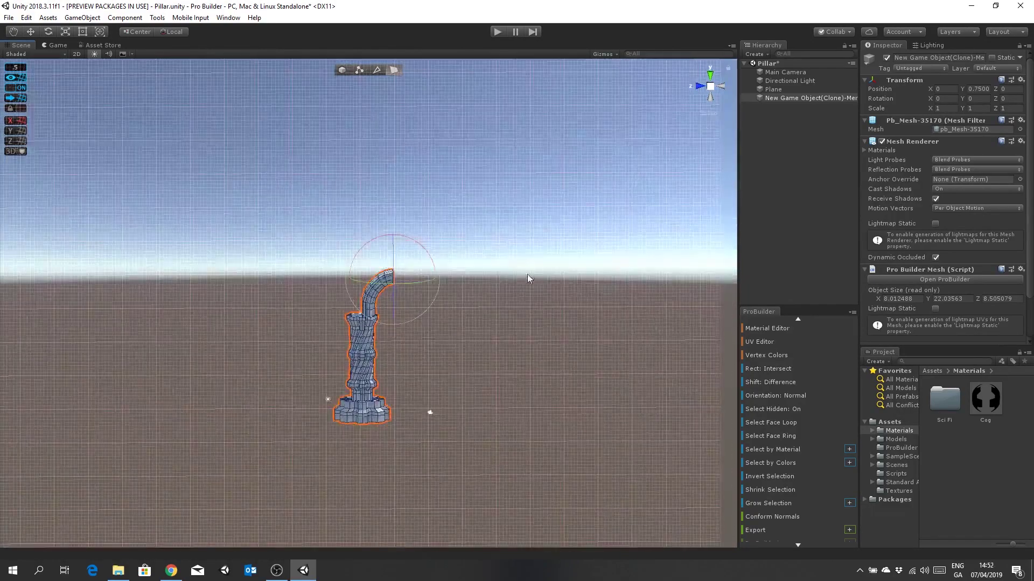
left_click(701, 87)
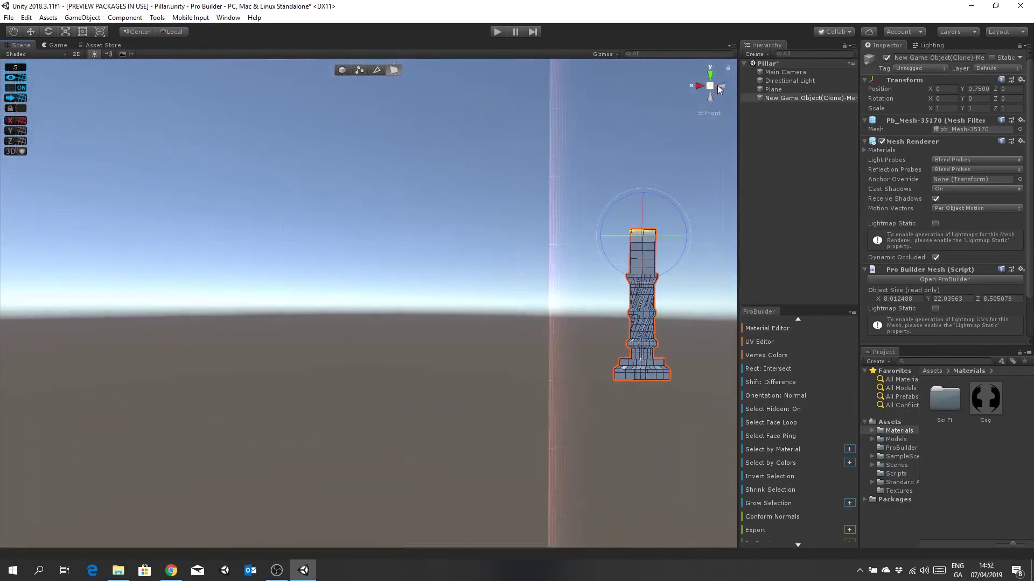
Step: From the side view, move the arm's end faces about 0.5 units outward along the Z axis
left_click(699, 88)
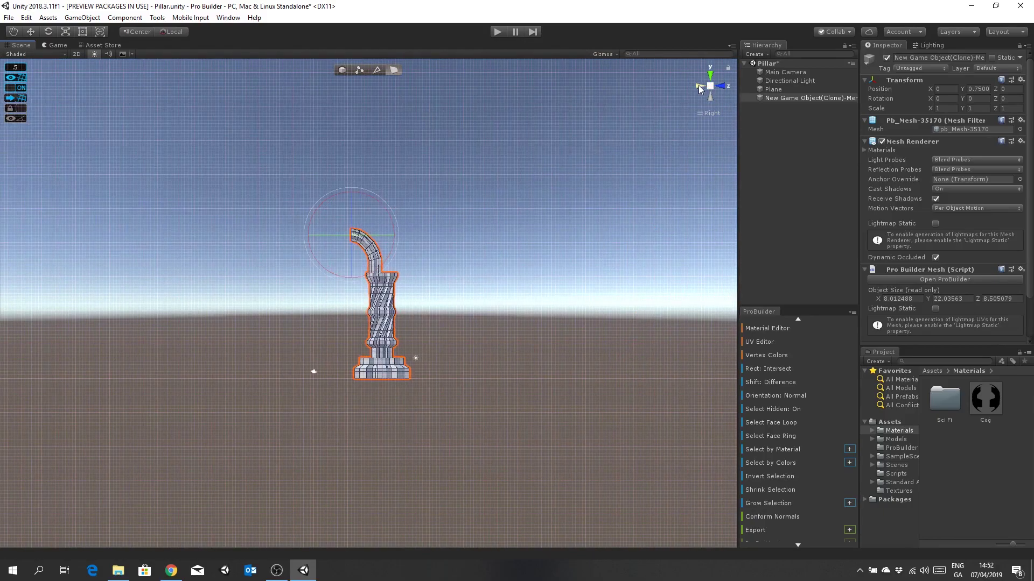
scroll(410, 262, "up", 10)
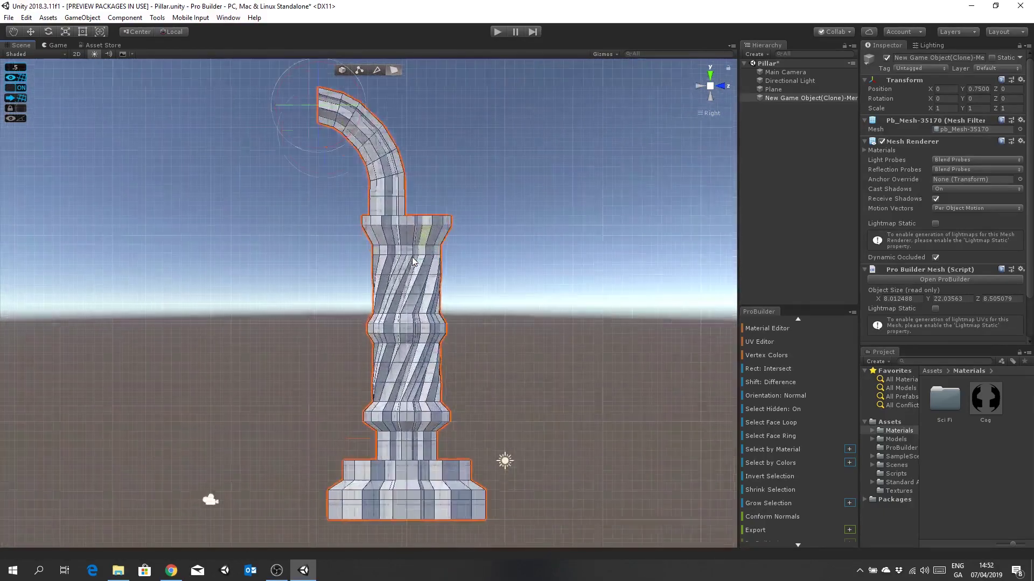
scroll(502, 261, "up", 2)
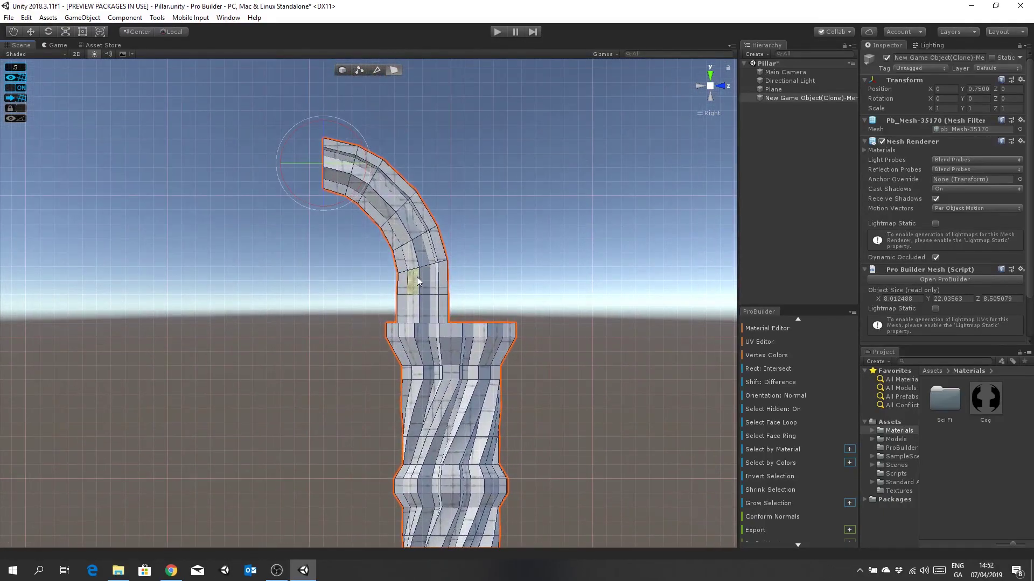
middle_click_drag(486, 219, 517, 262)
left_click(33, 32)
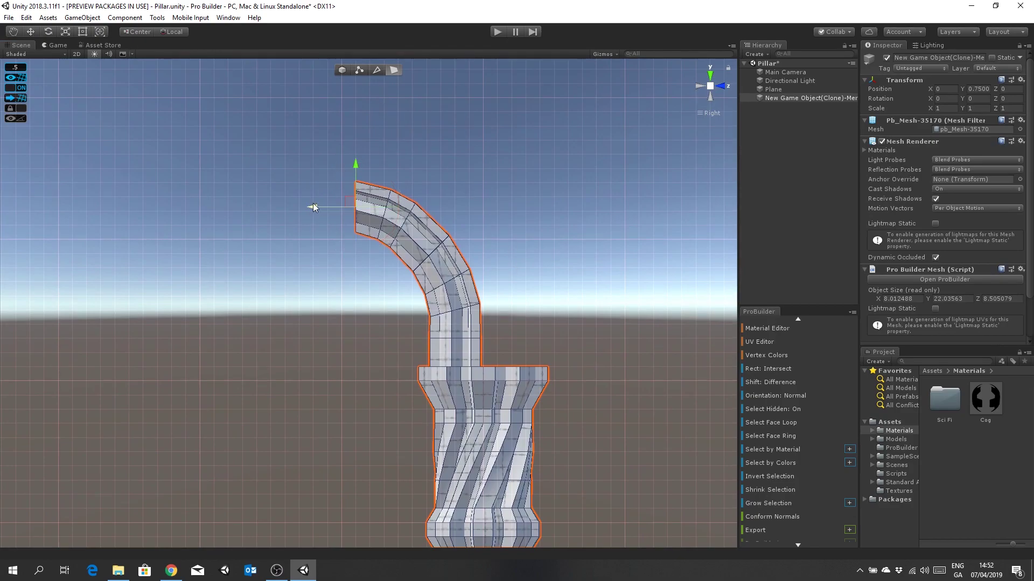
left_click_drag(314, 207, 306, 209)
left_click_drag(305, 210, 305, 210)
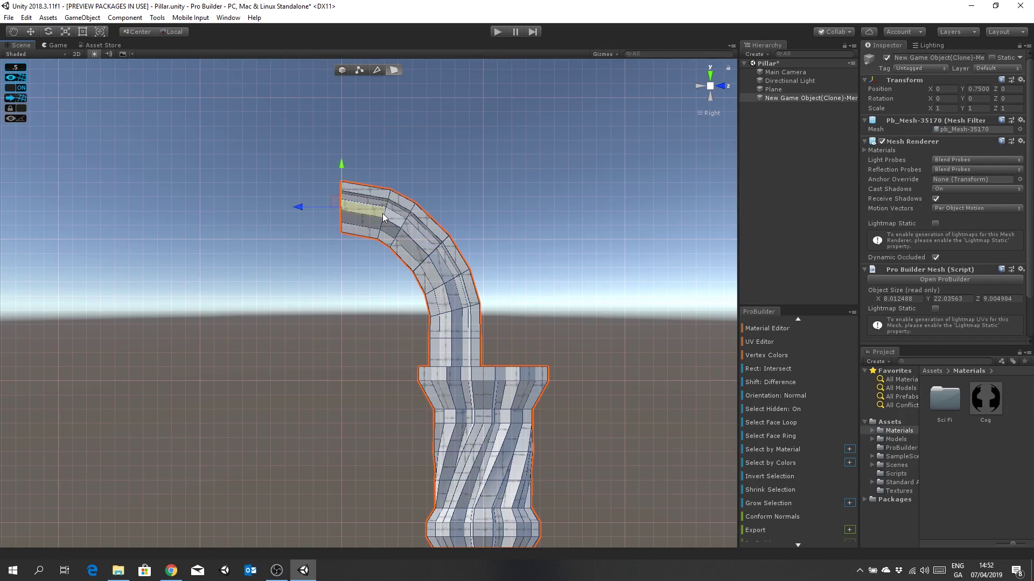
Step: Turn grid snapping off, set handle orientation to Global, and shift the edge loop nearest the arm's tip toward the tip
scroll(387, 210, "up", 2)
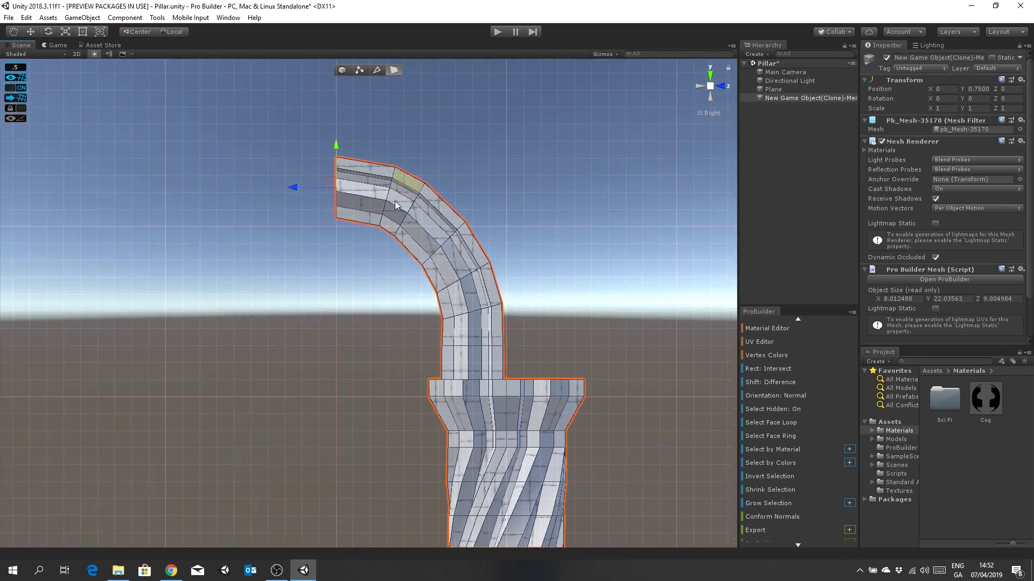
scroll(395, 203, "up", 1)
left_click(377, 70)
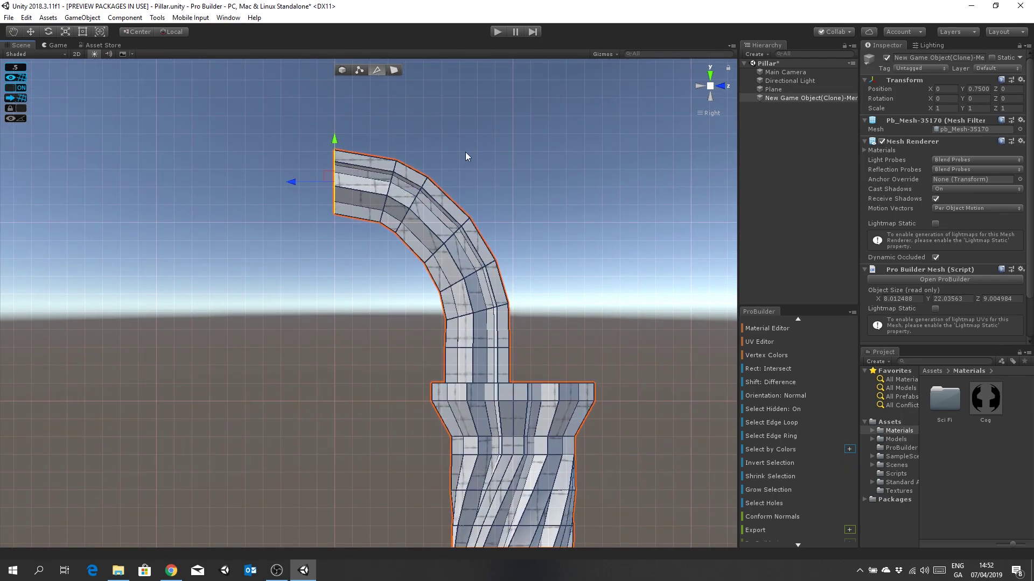
left_click(389, 189)
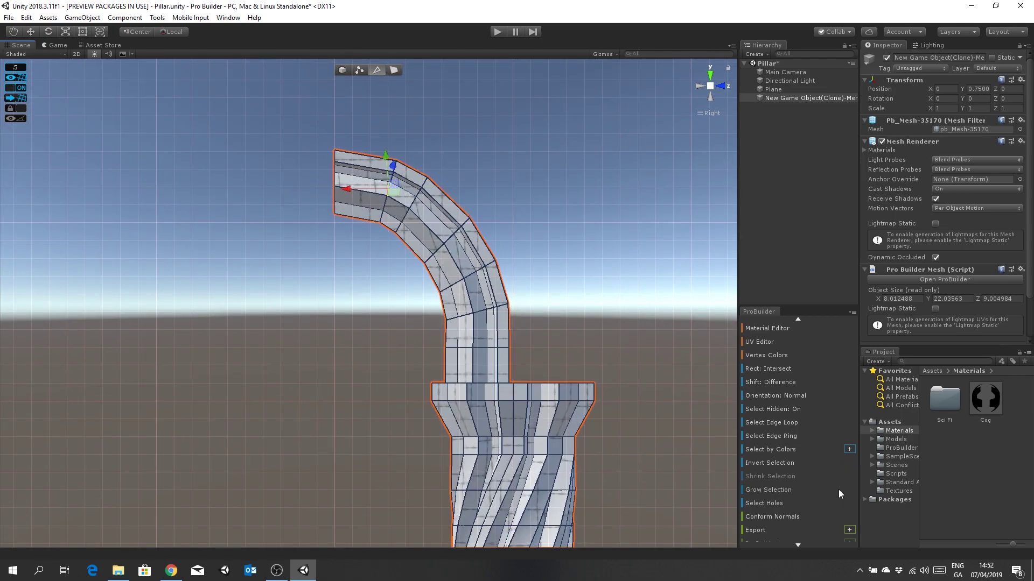
left_click(785, 422)
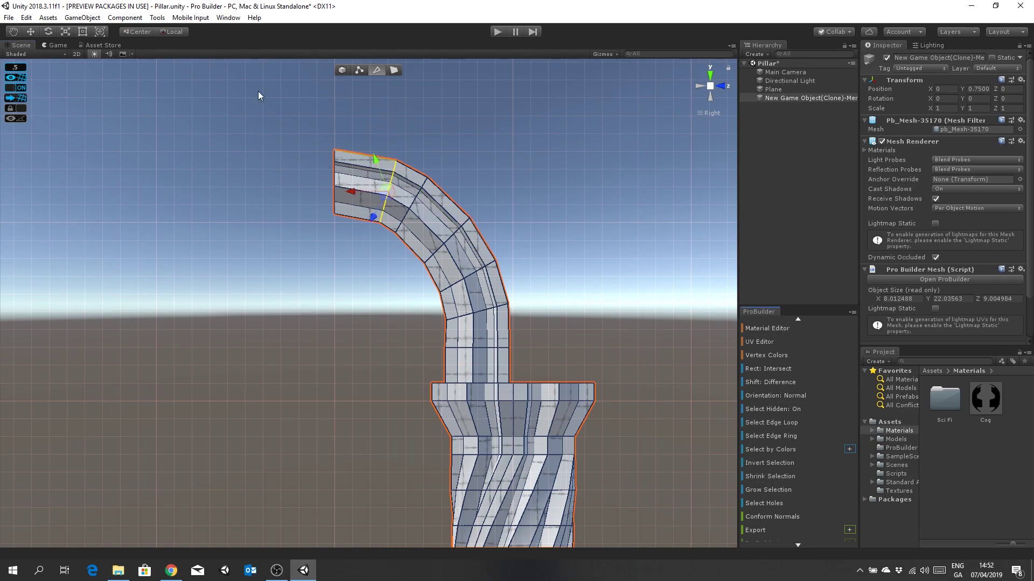
left_click(16, 88)
left_click(777, 395)
left_click_drag(397, 181, 386, 176)
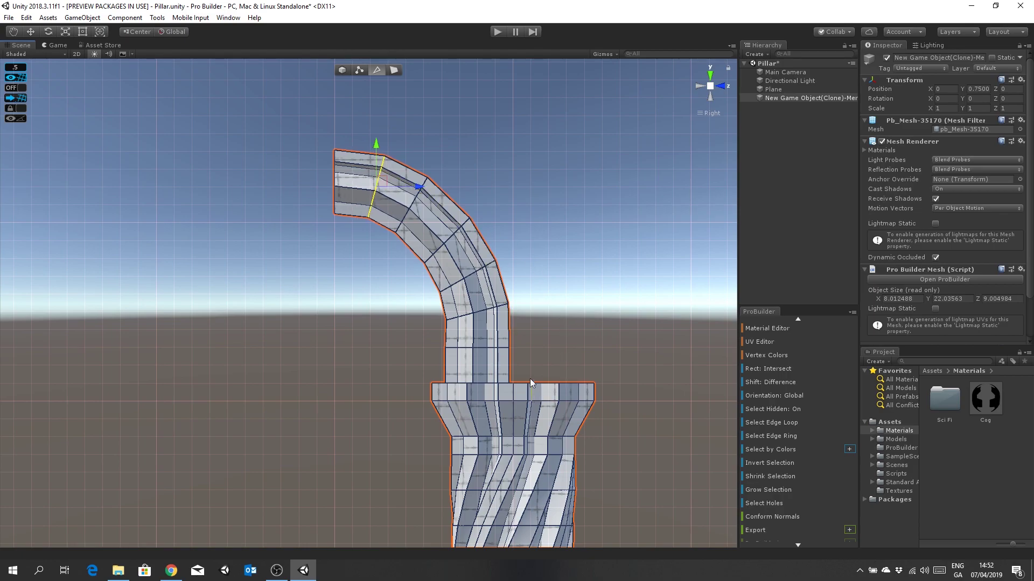
Step: Select the full edge loop at the lowest bend of the arm and nudge it slightly along Z toward the tip side
left_click(452, 322)
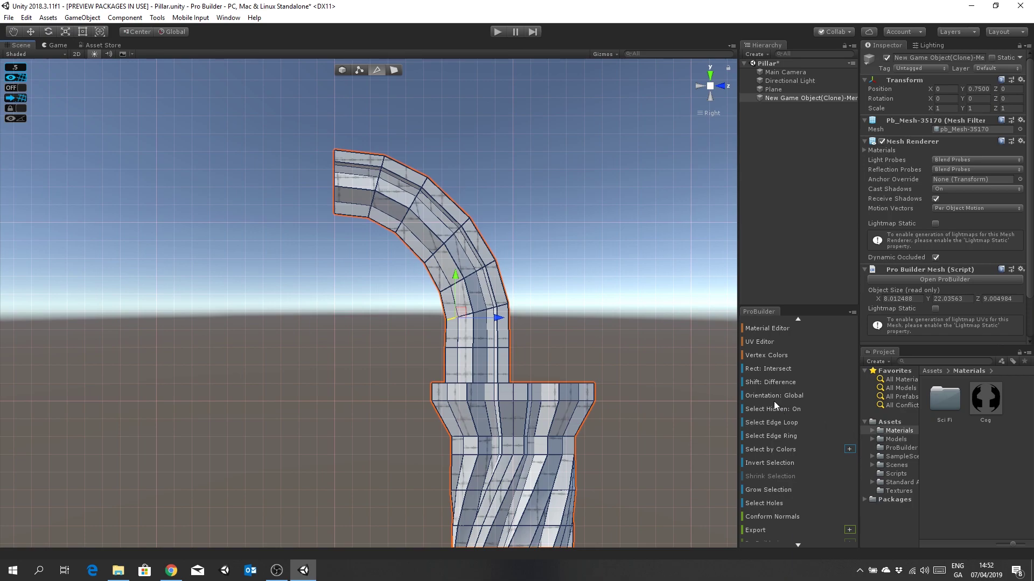
left_click(778, 422)
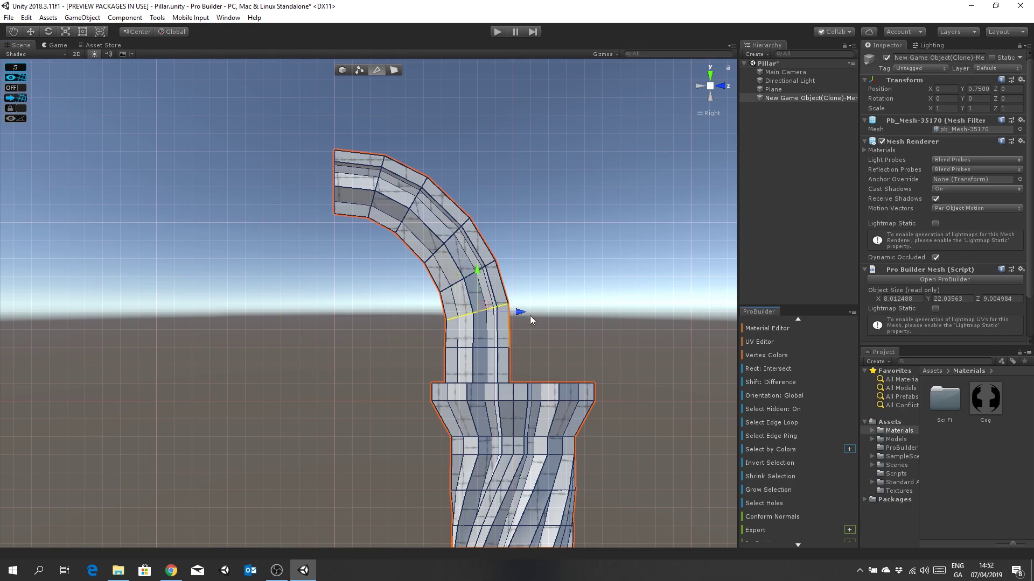
left_click_drag(521, 312, 520, 312)
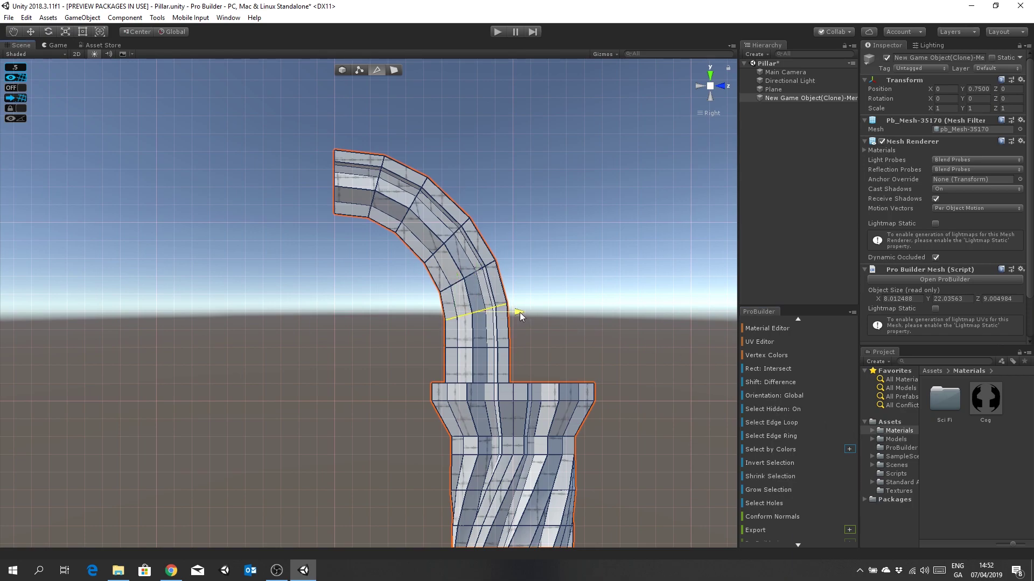
left_click_drag(519, 313, 519, 312)
Step: Deselect the pillar, return to object selection mode and save the Pillar scene
scroll(545, 277, "down", 5)
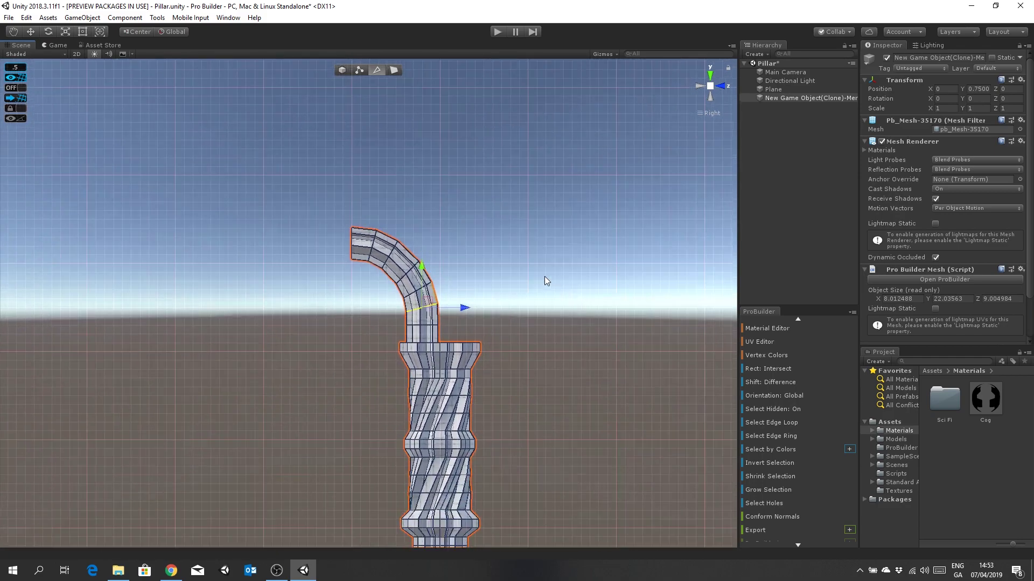
scroll(544, 276, "down", 3)
left_click(544, 276)
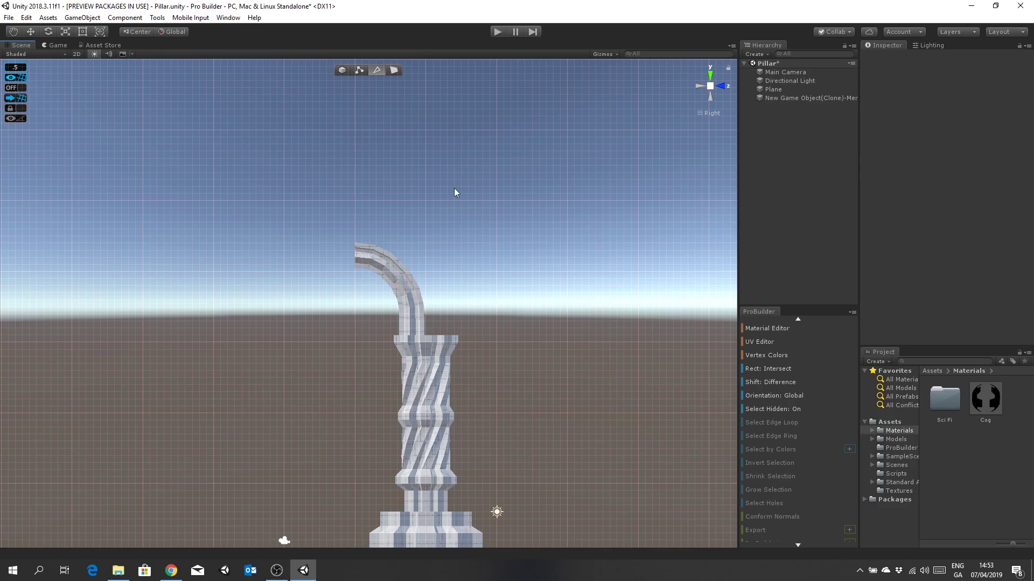
left_click(344, 72)
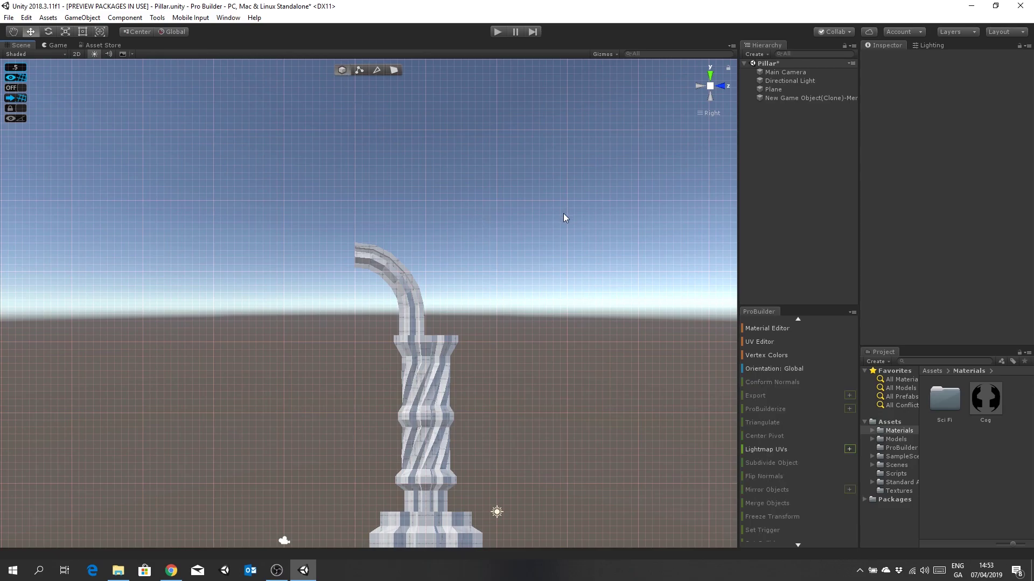
key("ctrl+s")
Step: Select all vertices of the arm's curved part and raise them about 1.2 units along Y
middle_click_drag(563, 353, 608, 315)
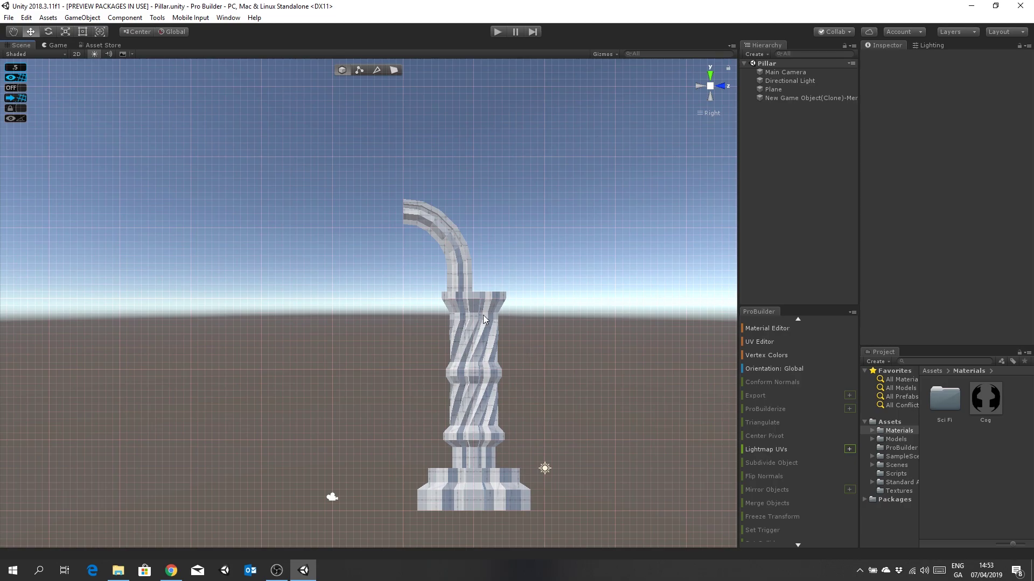
scroll(521, 277, "up", 2)
middle_click_drag(521, 276, 540, 315)
left_click(359, 71)
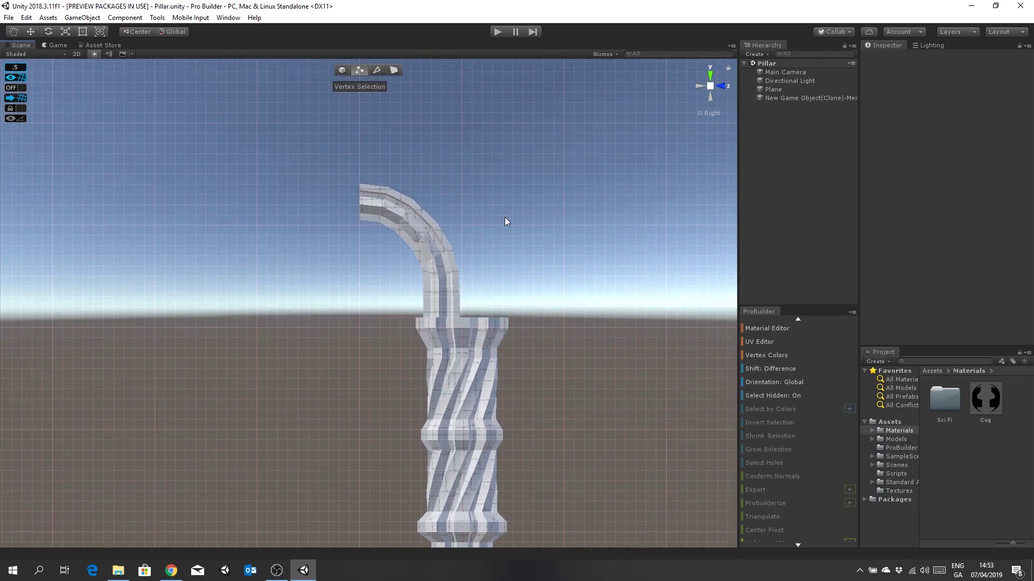
left_click(439, 253)
left_click_drag(342, 162, 523, 289)
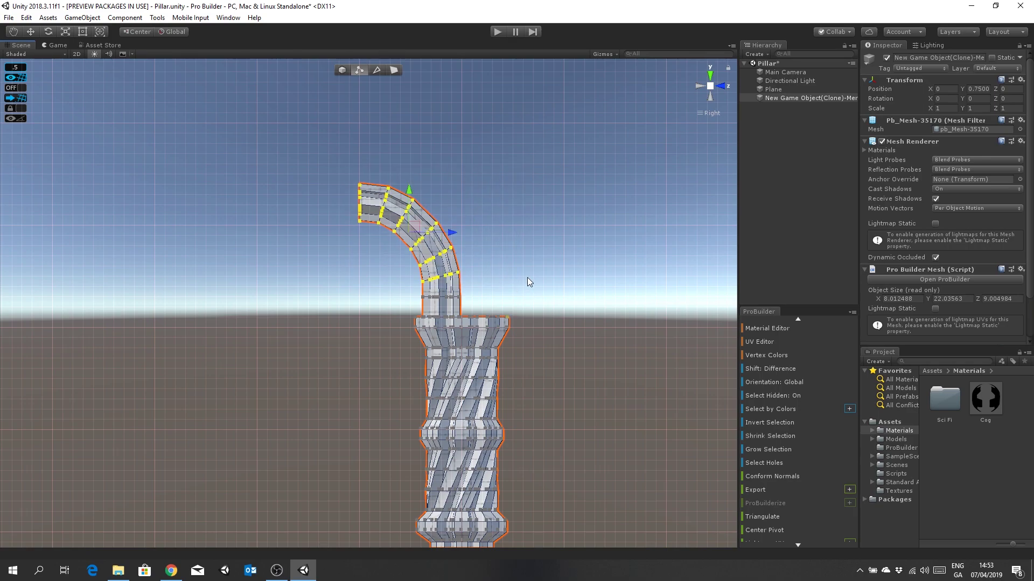
left_click_drag(409, 194, 410, 169)
left_click(473, 178)
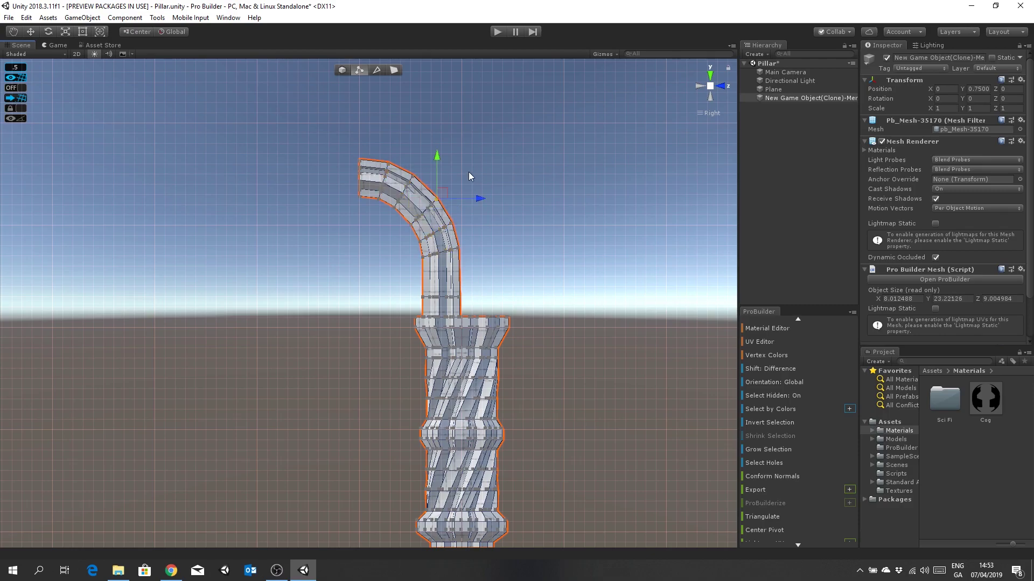
Step: Raise the vertices above the arm's lowest bend ring about 0.6 units along Y, then deselect the pillar
left_click_drag(322, 124, 498, 244)
left_click_drag(408, 159, 405, 146)
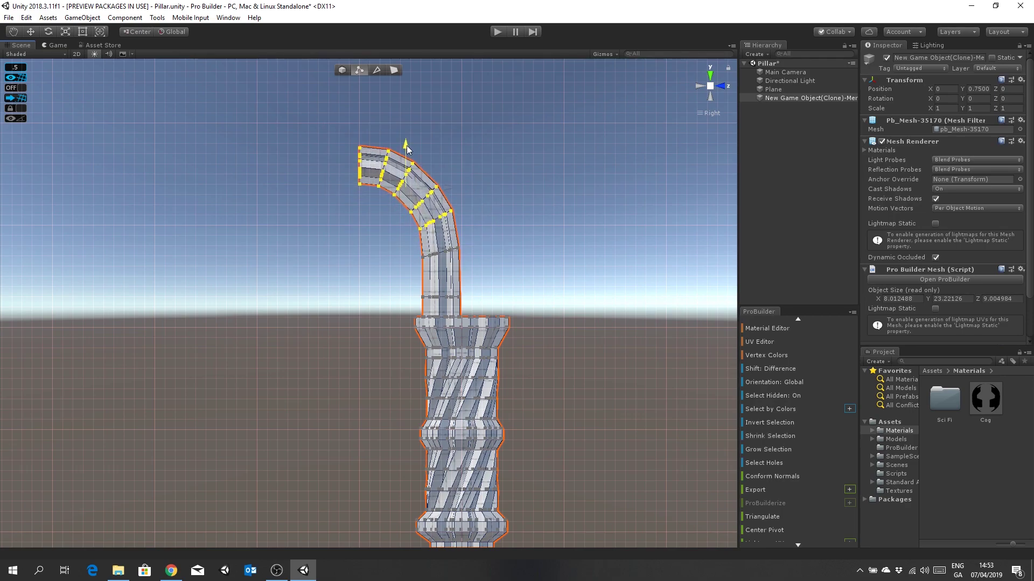
left_click_drag(406, 145, 406, 145)
left_click(455, 212)
scroll(518, 266, "down", 2)
middle_click_drag(517, 266, 522, 188)
left_click_drag(466, 221, 470, 216)
left_click_drag(426, 170, 430, 160)
left_click(495, 189)
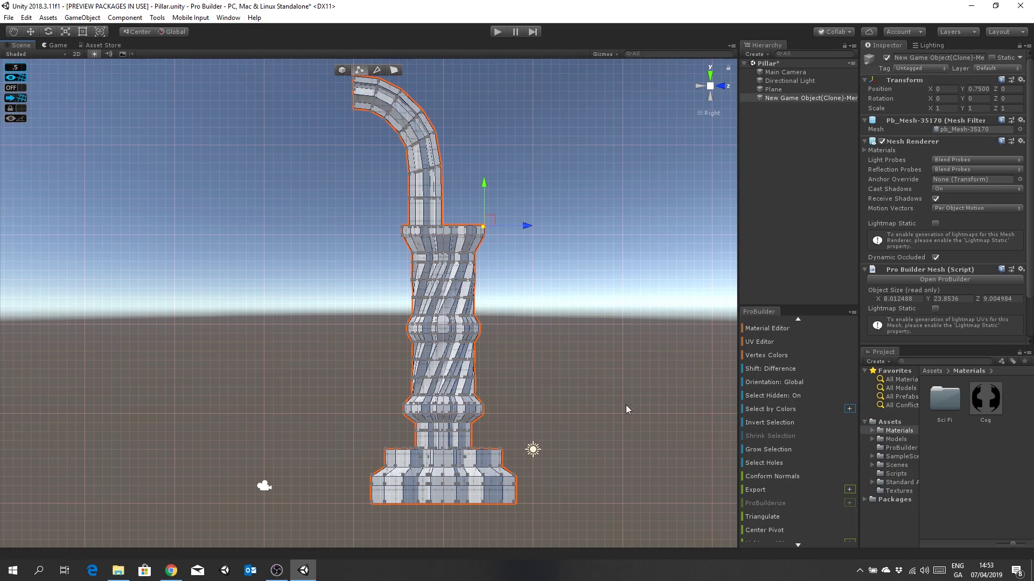
left_click(256, 234)
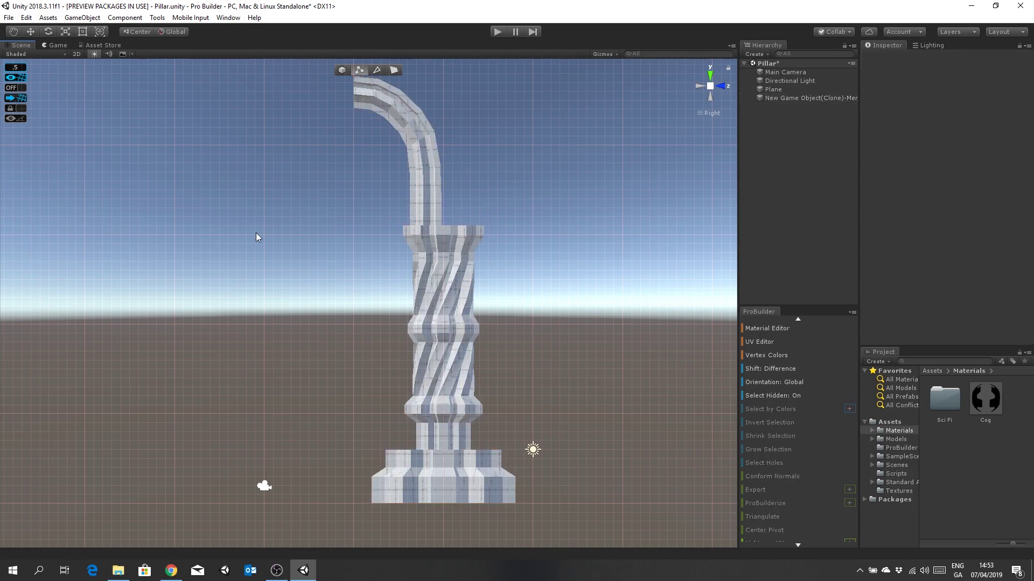
Step: Switch the scene view to perspective around the whole pillar and save the scene
left_click(709, 114)
right_click_drag(491, 265, 530, 308)
middle_click_drag(547, 337, 621, 437)
middle_click_drag(437, 268, 526, 385)
scroll(521, 369, "up", 4)
right_click_drag(518, 368, 586, 489)
key("ctrl+s")
Step: Examine the pillar's shape and its curved arm from several sides
middle_click_drag(396, 261, 305, 294)
right_click_drag(305, 294, 327, 258)
middle_click_drag(328, 259, 132, 106)
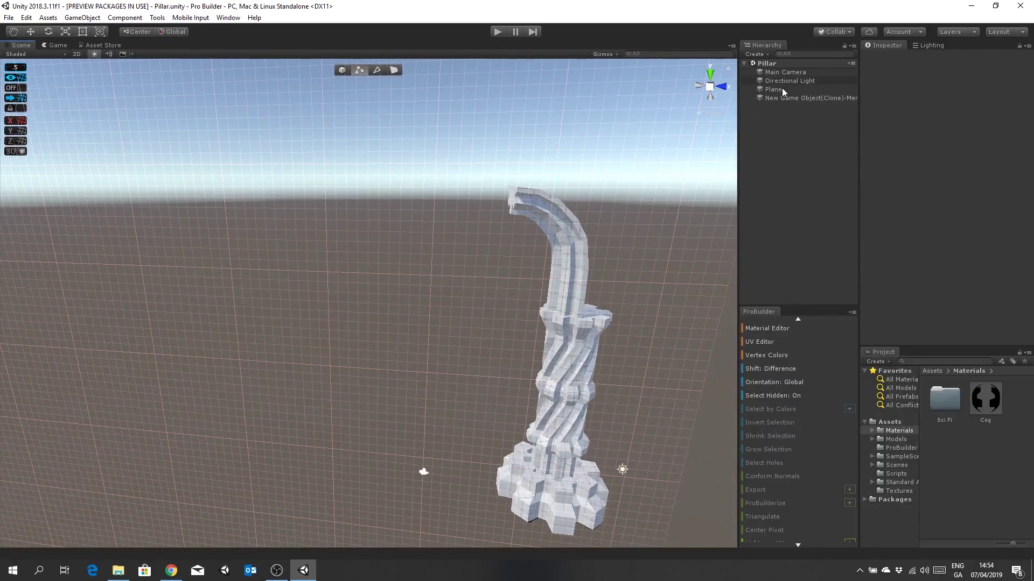
double_click(793, 99)
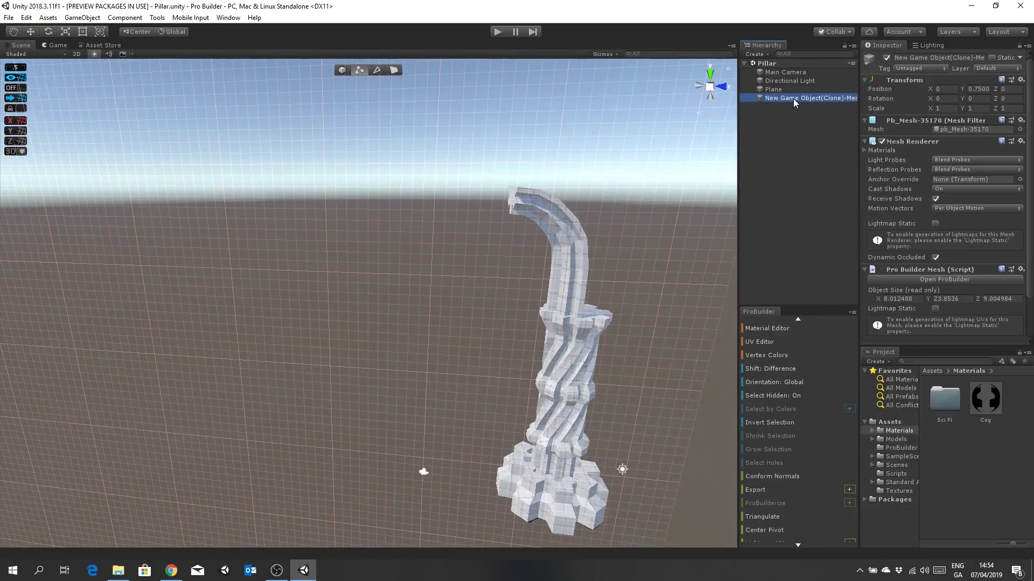
mouse_move(535, 276)
left_mouse_down("alt")
mouse_move(494, 321)
mouse_move(448, 306)
mouse_move(165, 322)
mouse_move(285, 327)
left_mouse_up("alt")
middle_click_drag(285, 328, 274, 321)
left_click_drag(274, 322, 333, 264, "alt")
middle_click_drag(543, 204, 528, 231)
left_click(644, 300)
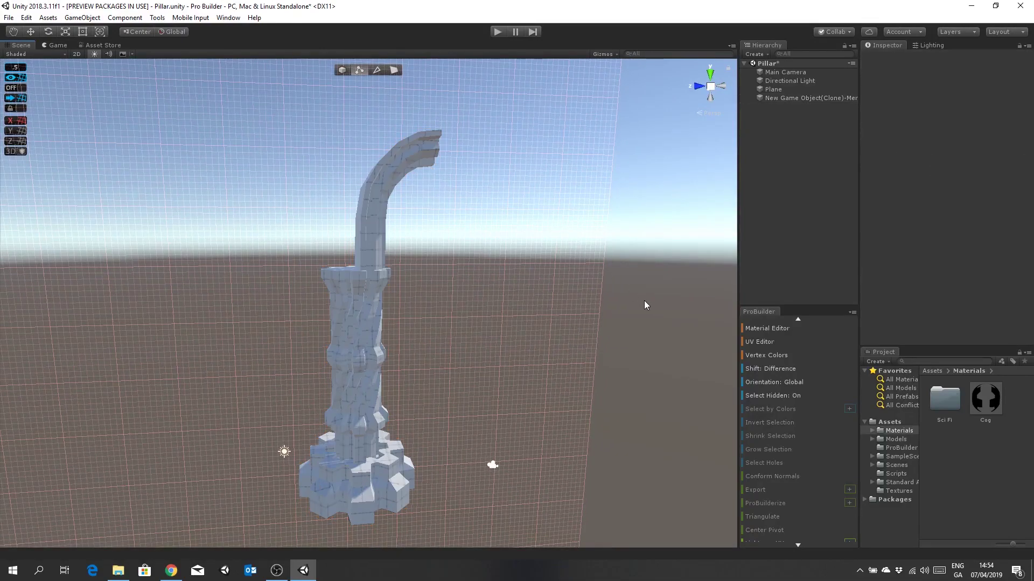
middle_click_drag(528, 323, 554, 319)
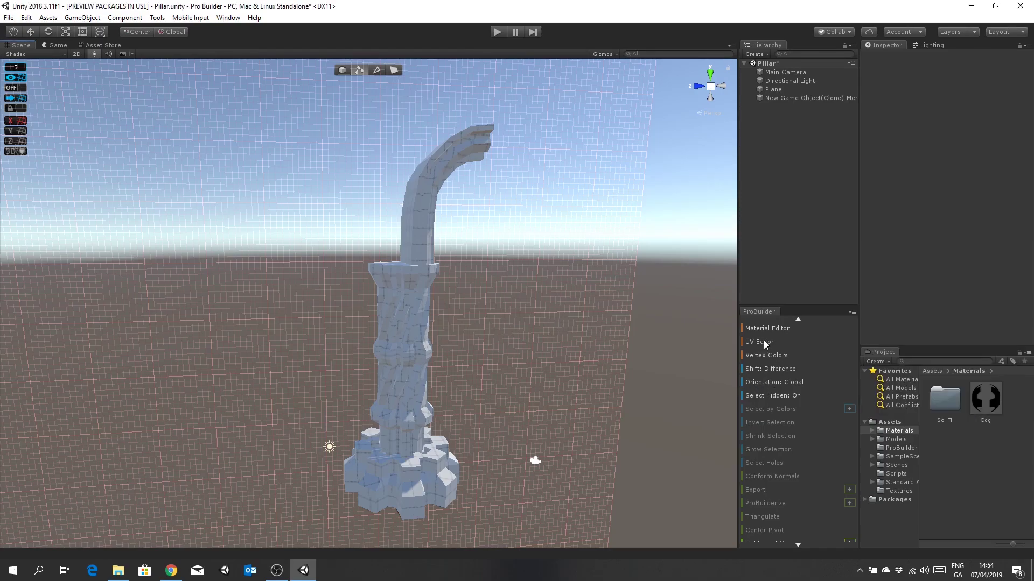
Step: Select the full ring of faces around the arm's last segment at the tip
scroll(463, 237, "up", 5)
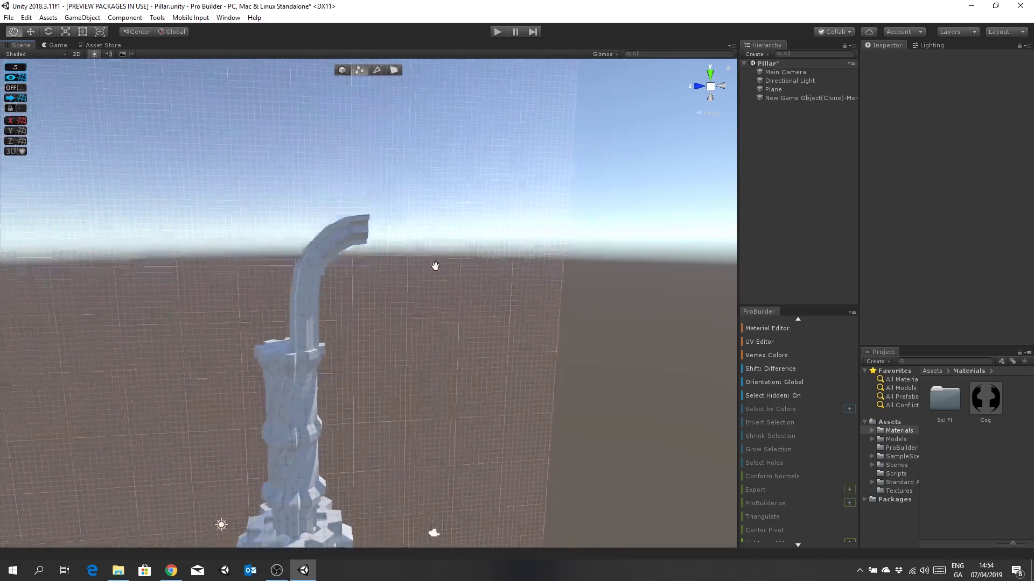
middle_click_drag(402, 290, 447, 342)
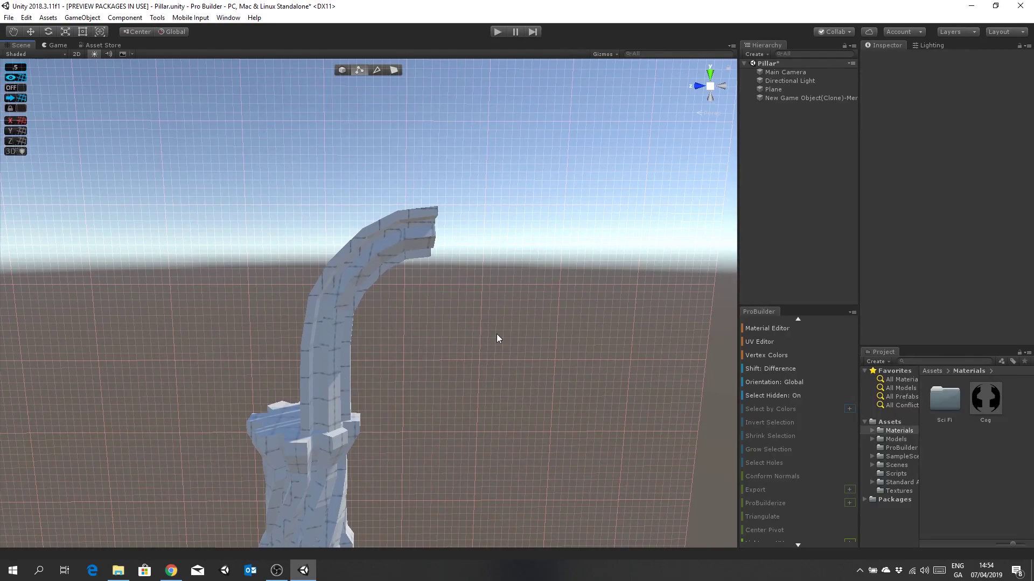
middle_click_drag(502, 337, 496, 335)
scroll(431, 283, "up", 3)
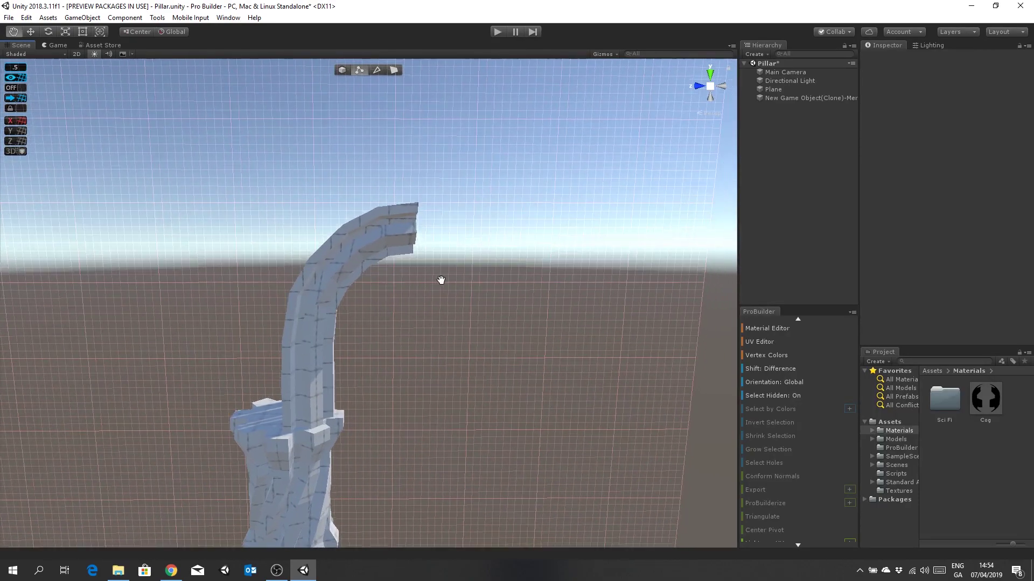
left_click(396, 69)
left_click(427, 240)
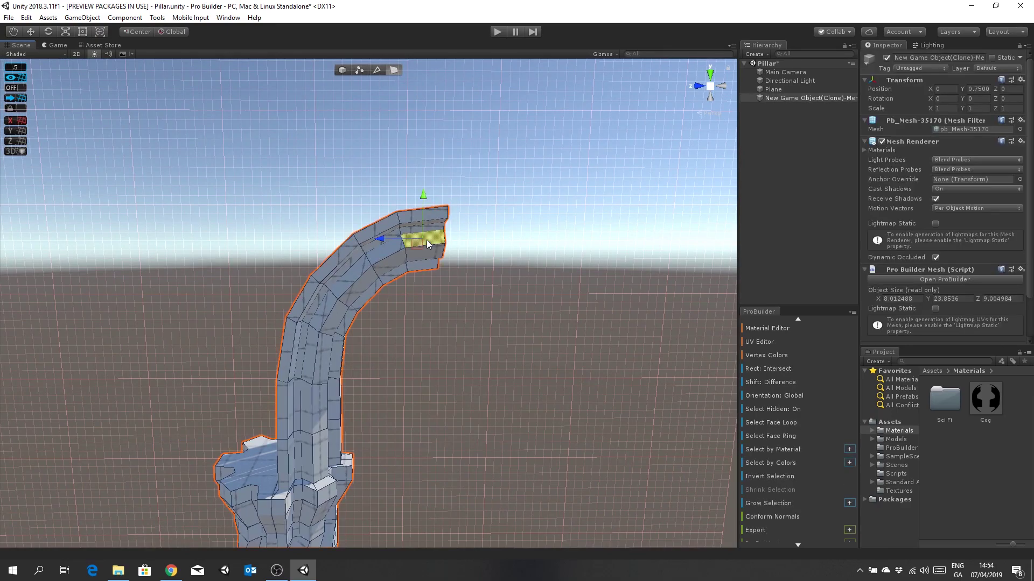
left_click(413, 250, "shift")
left_click(386, 260, "shift")
left_click(780, 437)
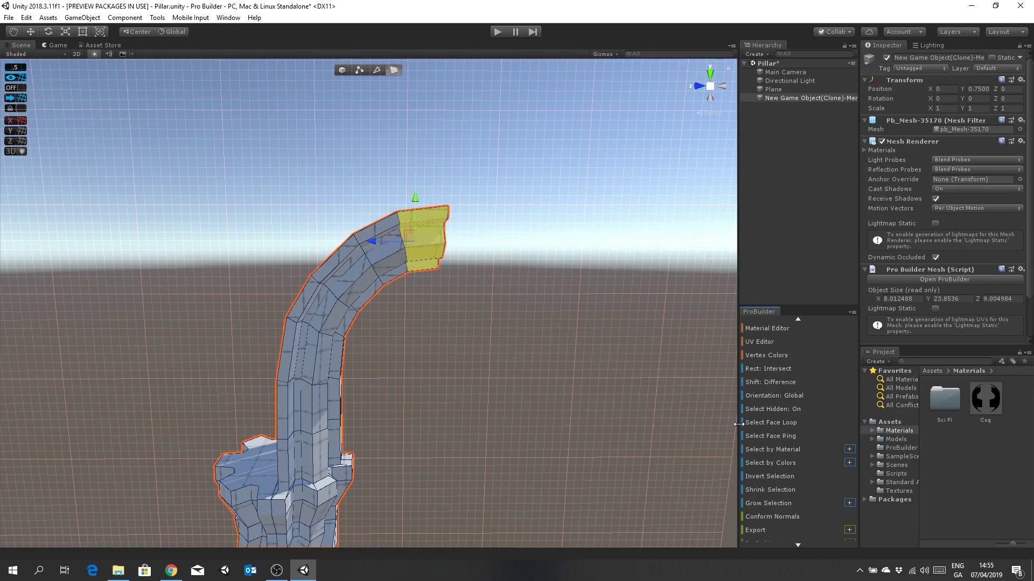
Step: Open the options of the Extrude Faces operation for the ring of faces selected at the arm's tip
scroll(812, 438, "up", 3)
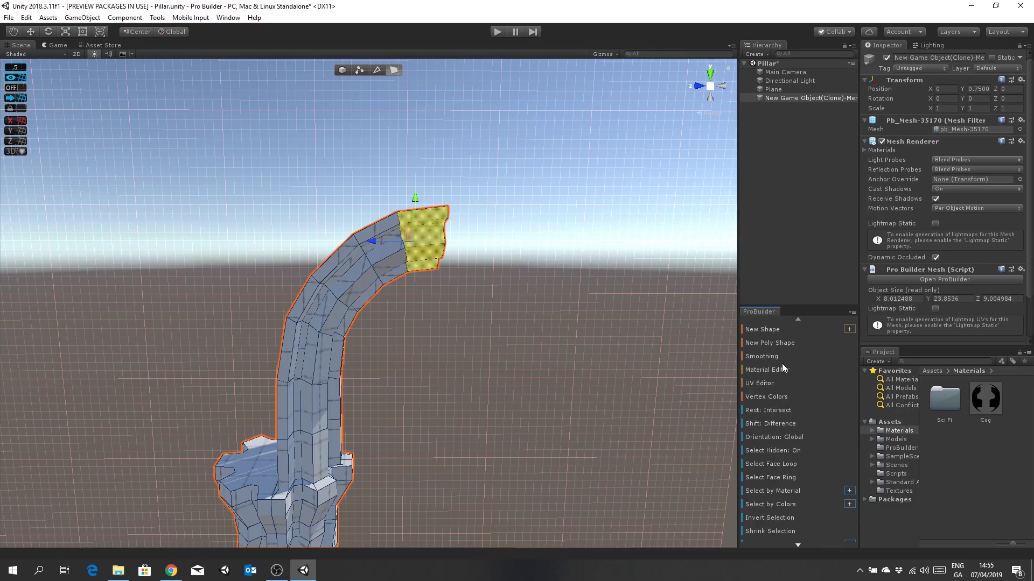
scroll(796, 359, "down", 10)
scroll(796, 357, "down", 5)
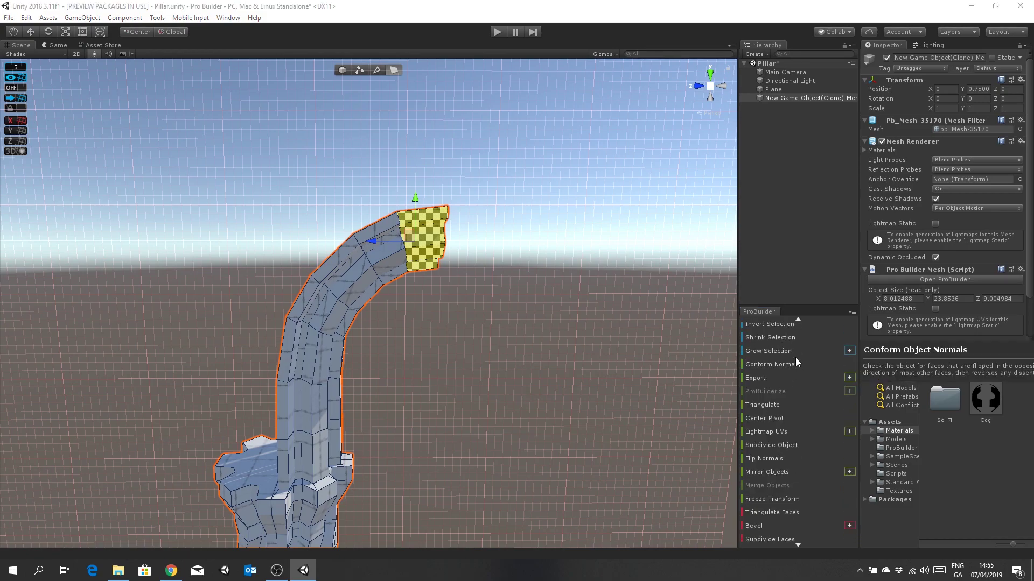
scroll(793, 387, "down", 10)
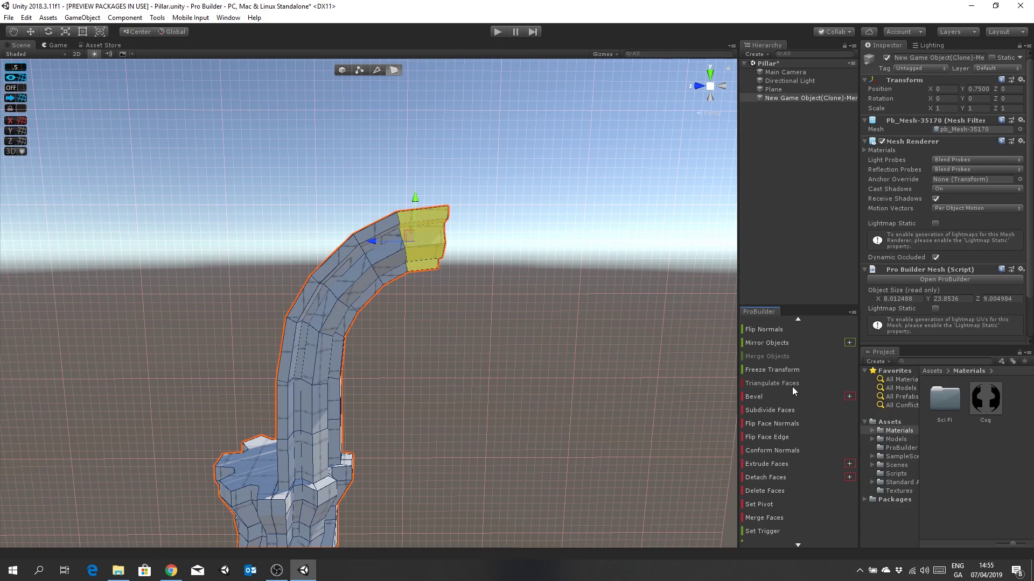
scroll(778, 454, "down", 1)
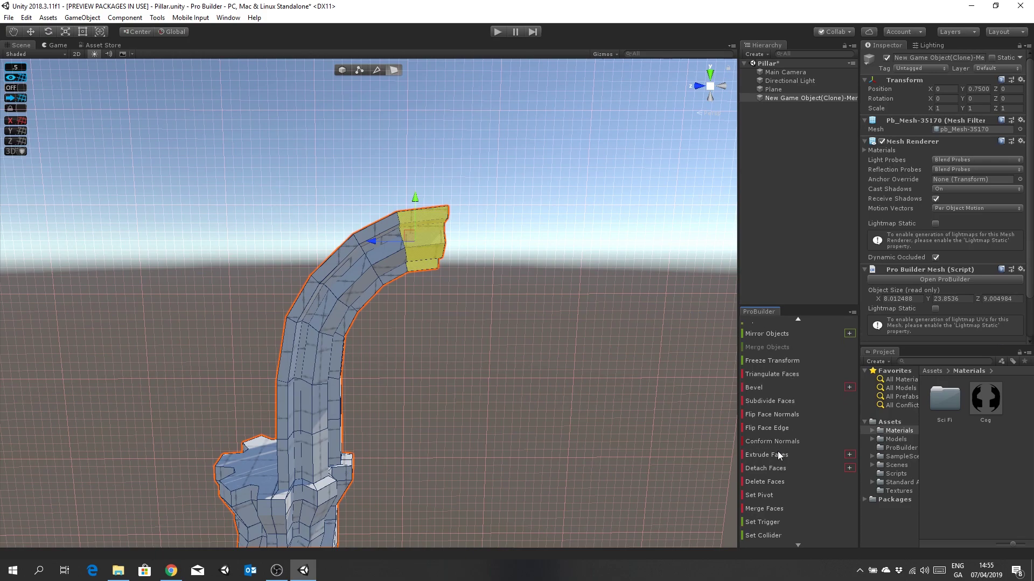
left_click(850, 456)
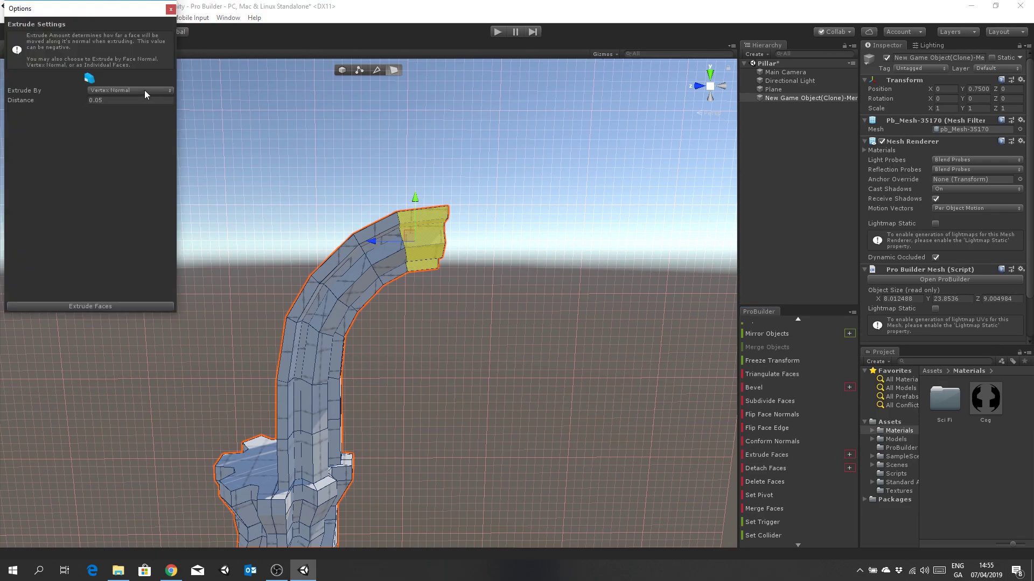
Step: Try extruding the tip ring by 0.05 using Vertex Normal and then Individual Faces, undoing each attempt
left_click(109, 306)
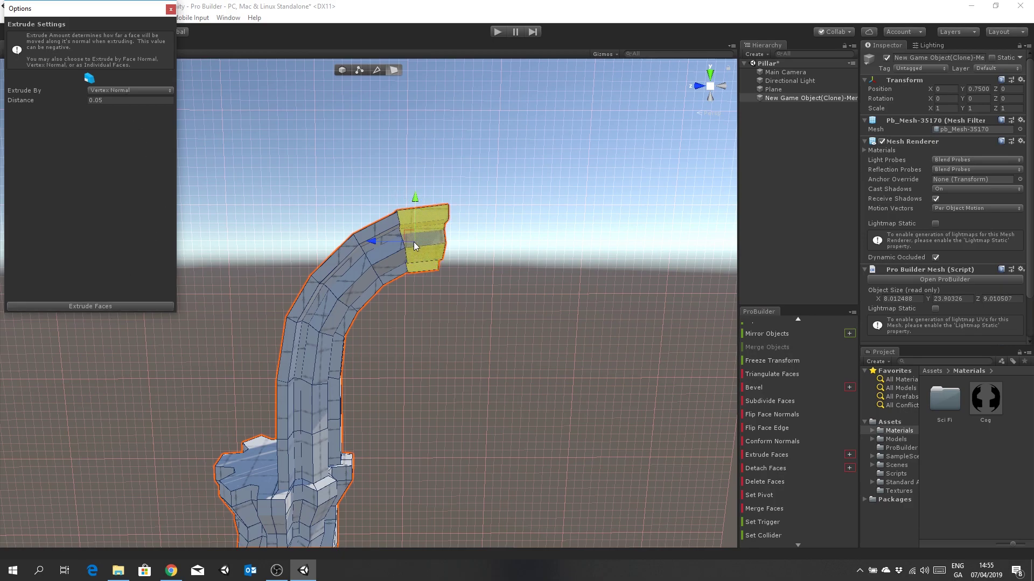
key("ctrl+z")
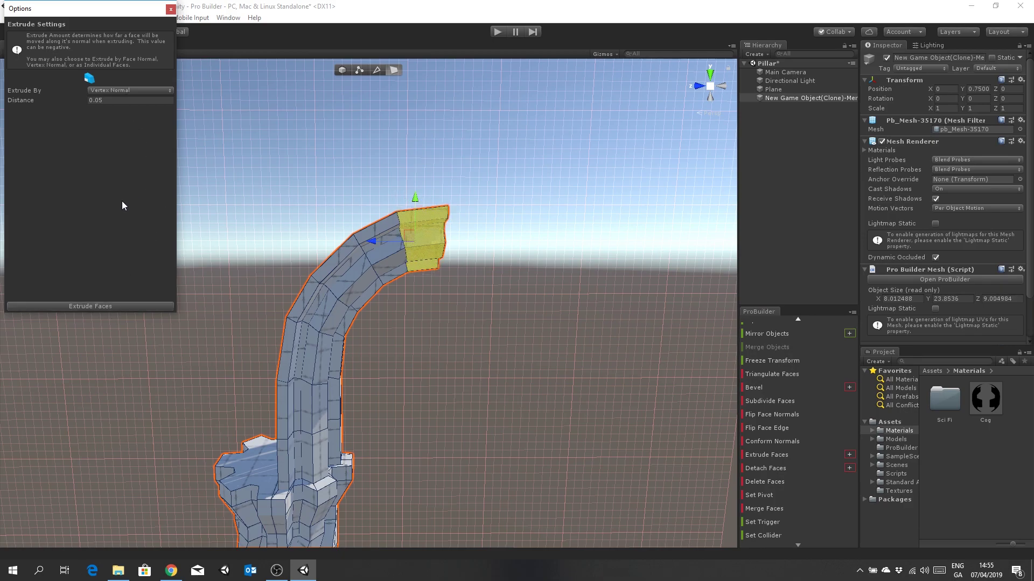
left_click(144, 90)
left_click(143, 102)
left_click(132, 304)
middle_click_drag(461, 240, 442, 267)
scroll(443, 296, "up", 6)
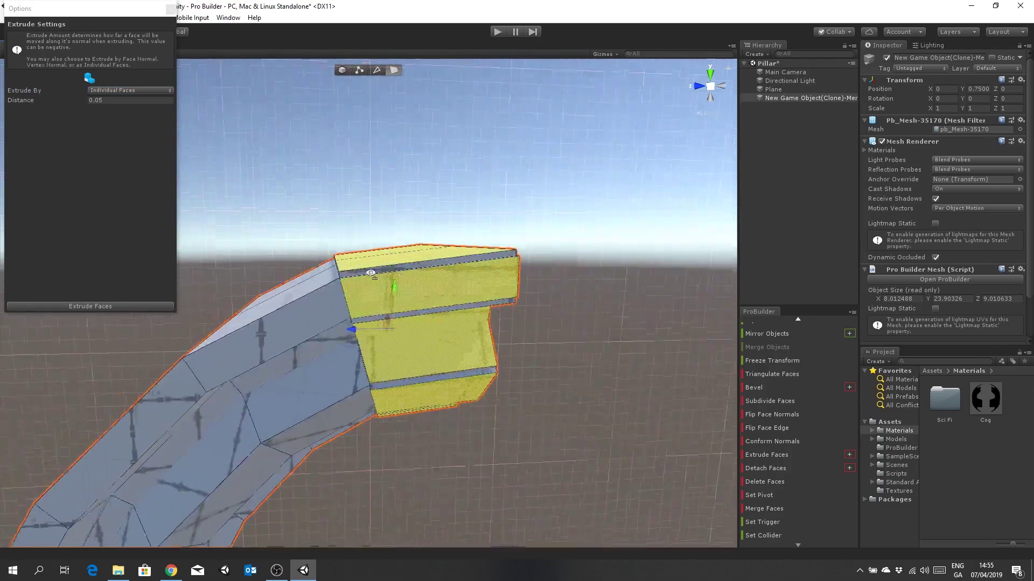
right_click_drag(402, 269, 441, 277)
middle_click_drag(440, 276, 476, 280)
right_click_drag(476, 280, 478, 274)
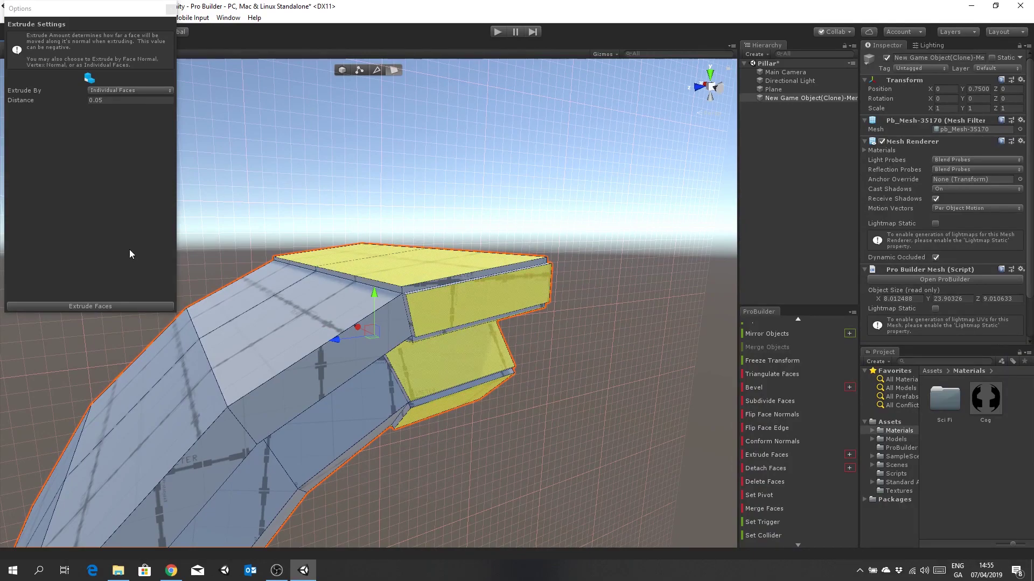
key("ctrl+z")
Step: Try extruding the tip ring by 0.05 using Face Normal, then undo the extrusion
left_click(121, 90)
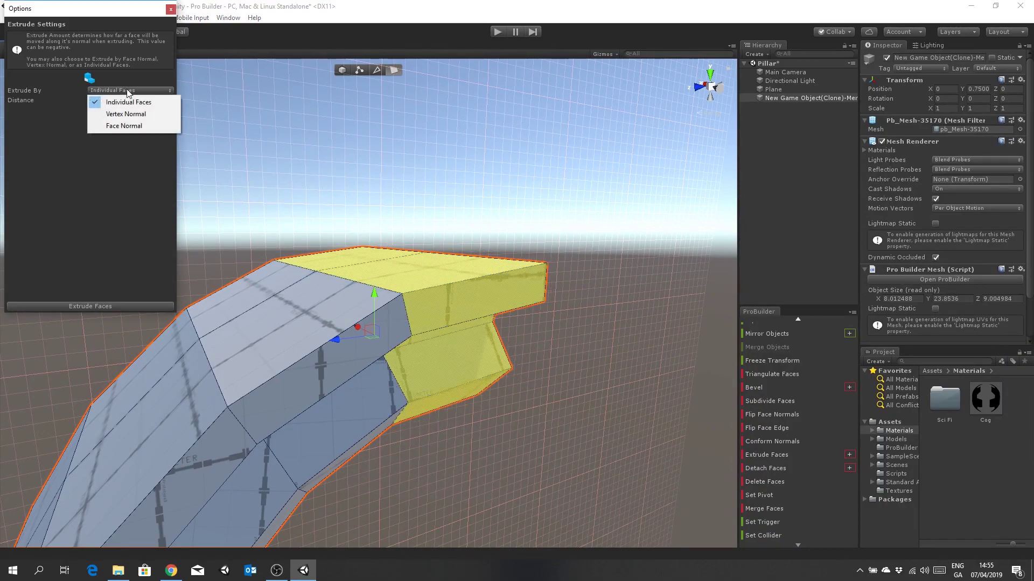
left_click(116, 112)
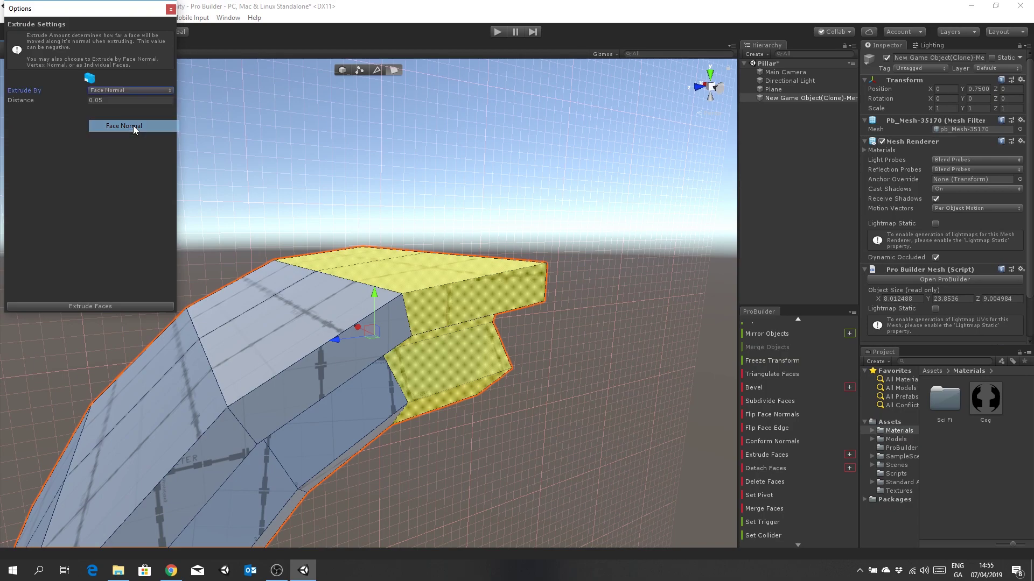
left_click(118, 307)
right_click_drag(372, 269, 402, 251)
middle_click_drag(402, 251, 424, 234)
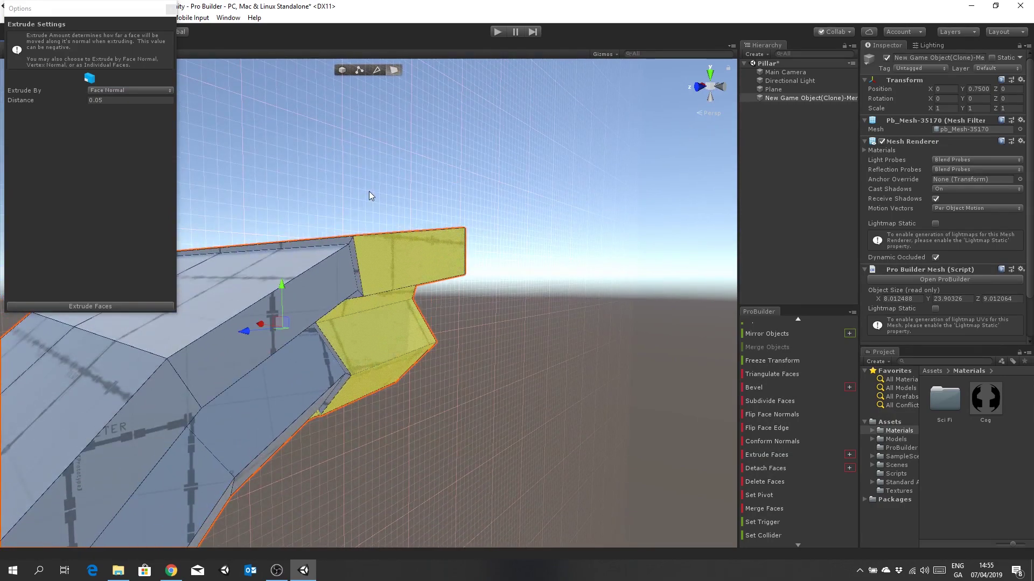
key("ctrl+z")
Step: Try the 0.05 Vertex Normal extrusion on the tip ring again for comparison and undo it
left_click(112, 91)
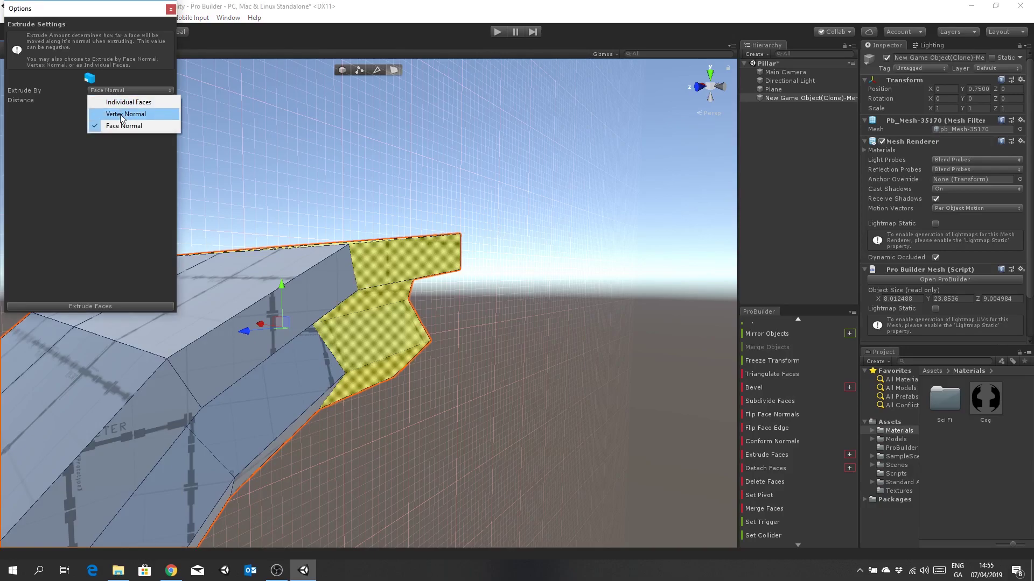
left_click(120, 113)
left_click(108, 305)
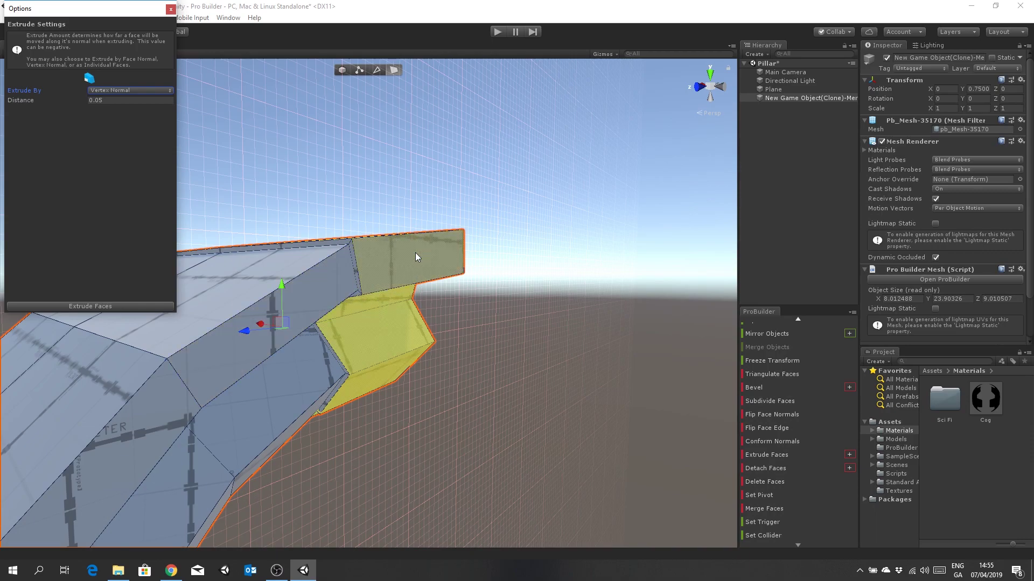
mouse_move(434, 316)
middle_mouse_down()
mouse_move(436, 287)
mouse_move(438, 318)
mouse_move(429, 305)
middle_mouse_up()
key("ctrl+z")
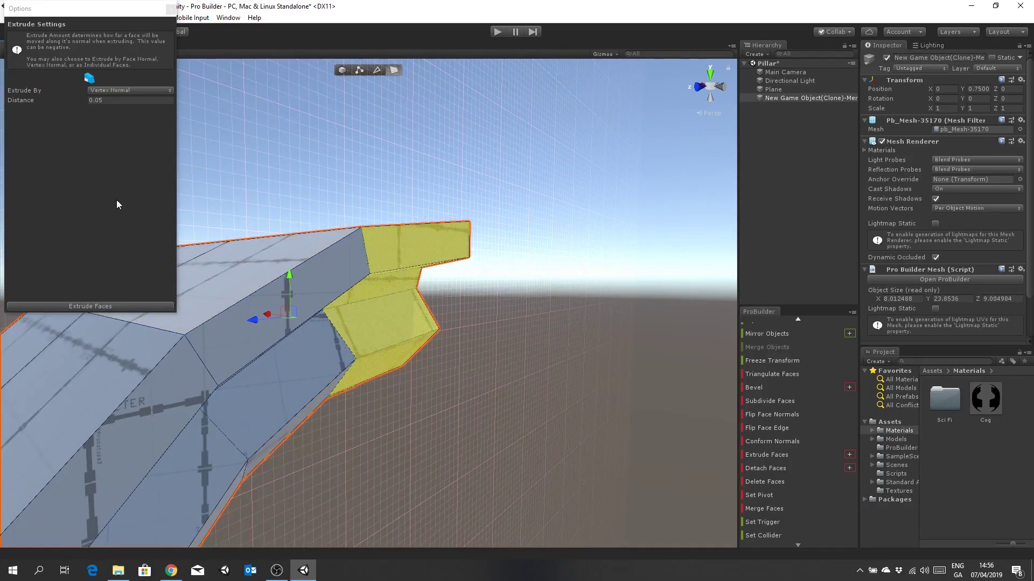
Step: Extrude the tip ring by Face Normal at 0.05, undo it, and extrude it again with a distance of 0.15
left_click(134, 90)
left_click(131, 127)
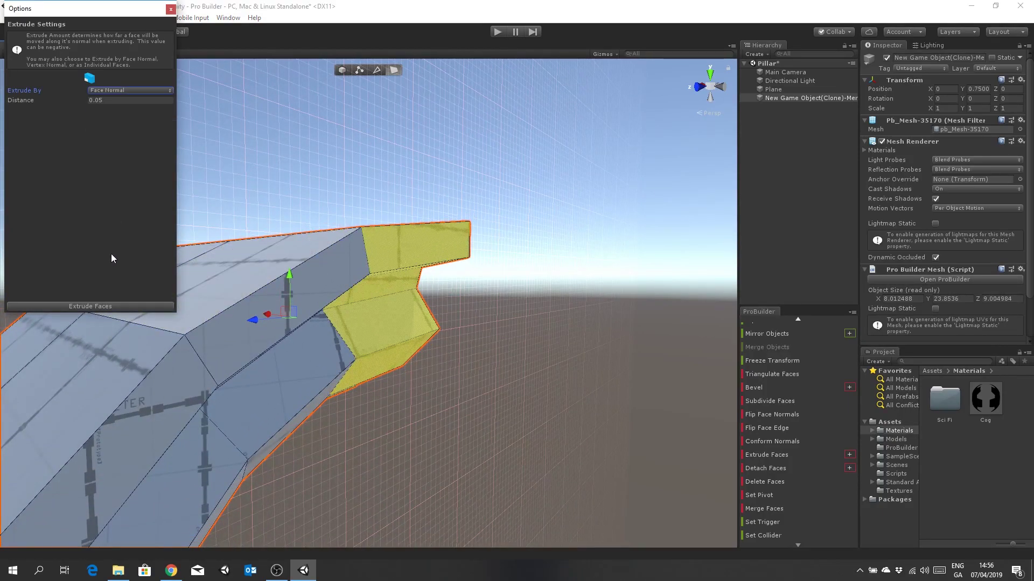
left_click(108, 306)
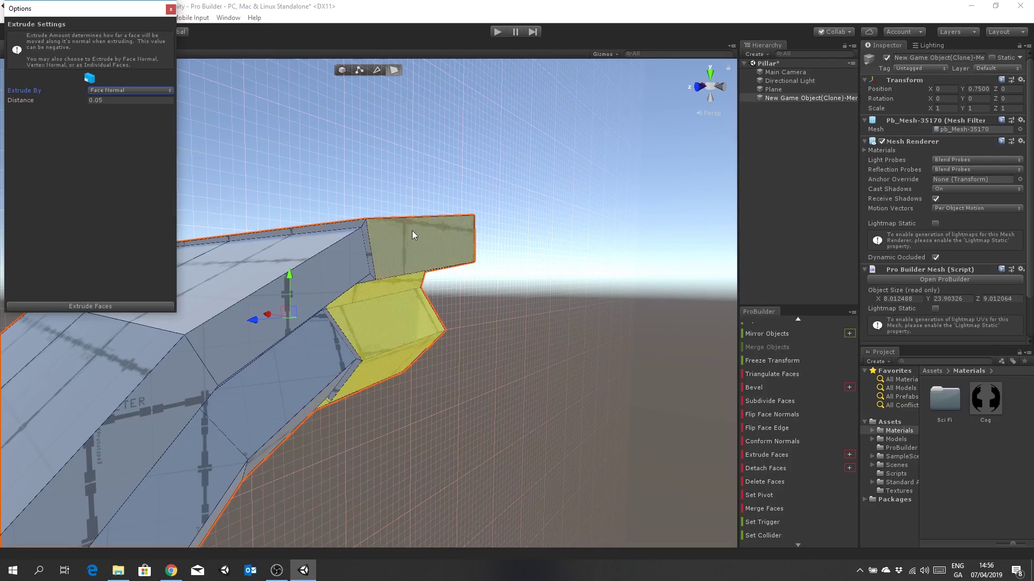
left_click_drag(490, 291, 511, 267, "alt")
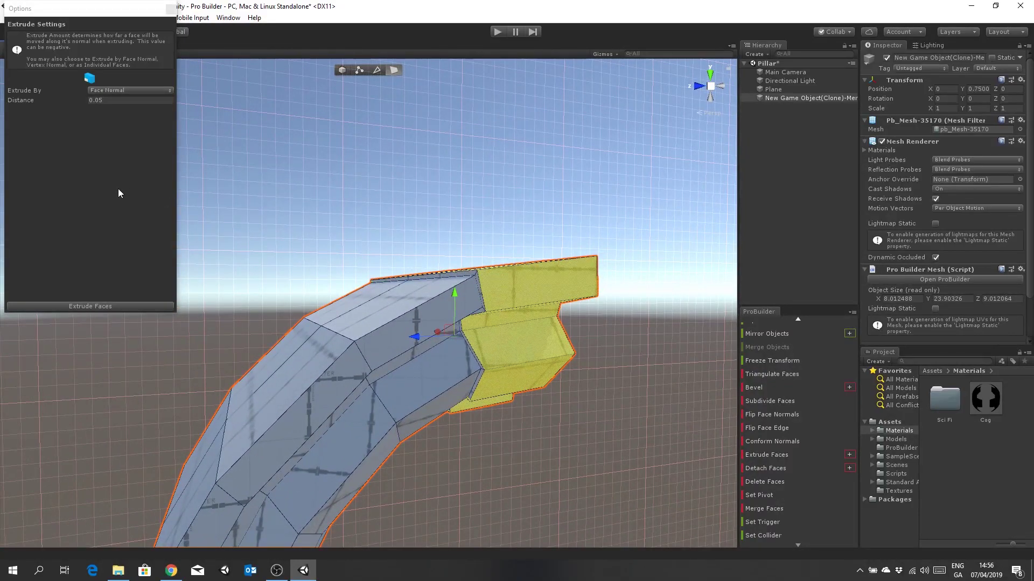
key("ctrl+z")
left_click(103, 102)
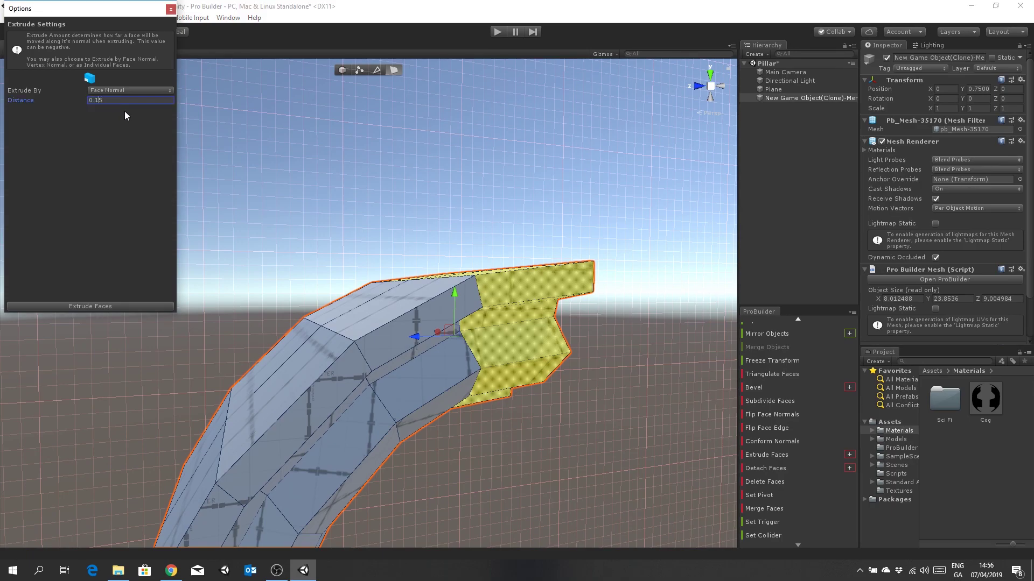
left_click(112, 305)
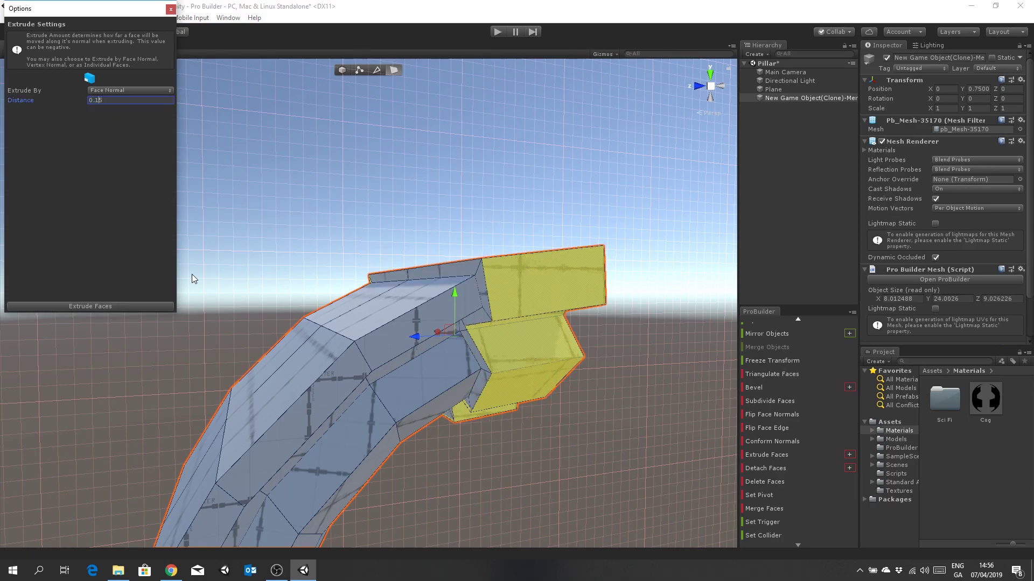
Step: Select the outer face two segments behind the flared tip, try Select Face Loop on it, and undo the loop selection
middle_click_drag(484, 331, 459, 328)
left_click_drag(460, 329, 344, 281, "alt")
left_click(344, 281)
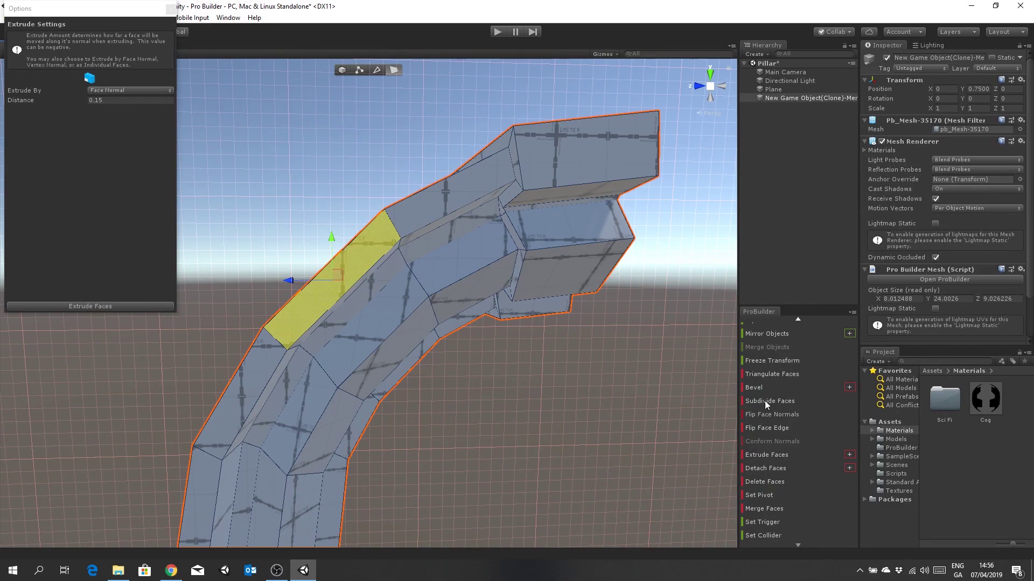
scroll(773, 377, "up", 6)
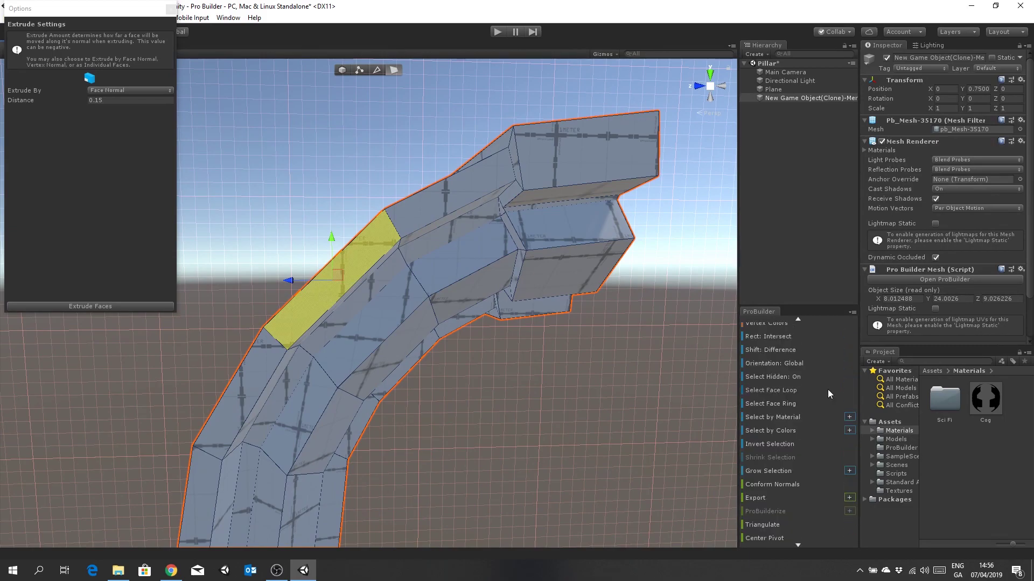
left_click(777, 389)
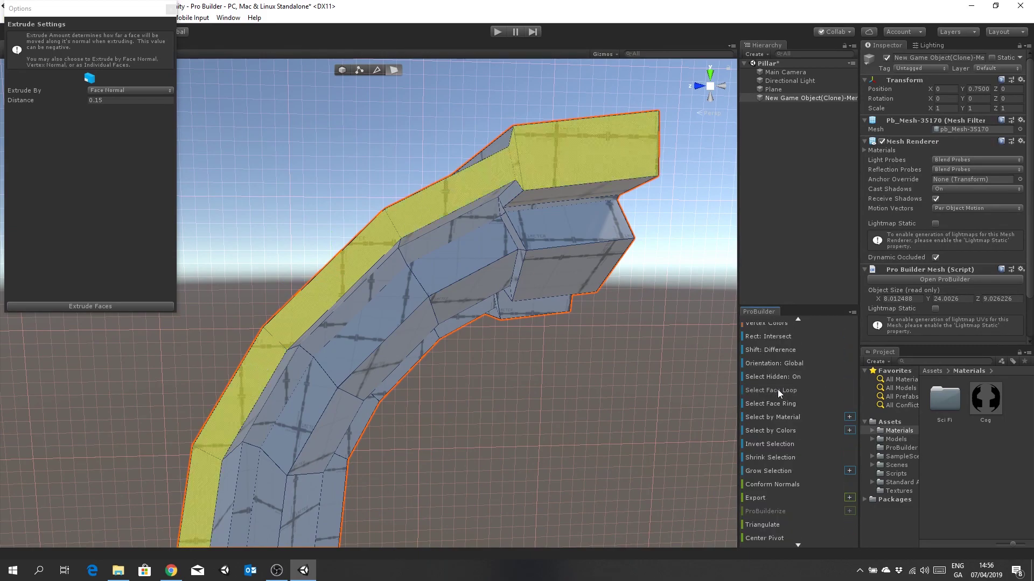
key("ctrl+z")
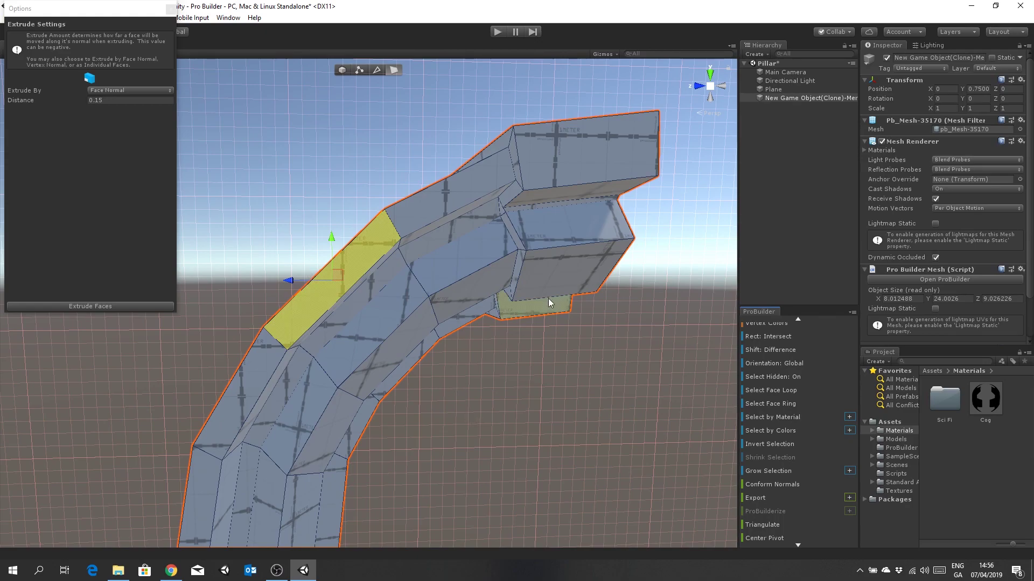
Step: Select the tip's outer face, try Select Face Loop, undo it, and select its face ring instead
left_click(592, 172)
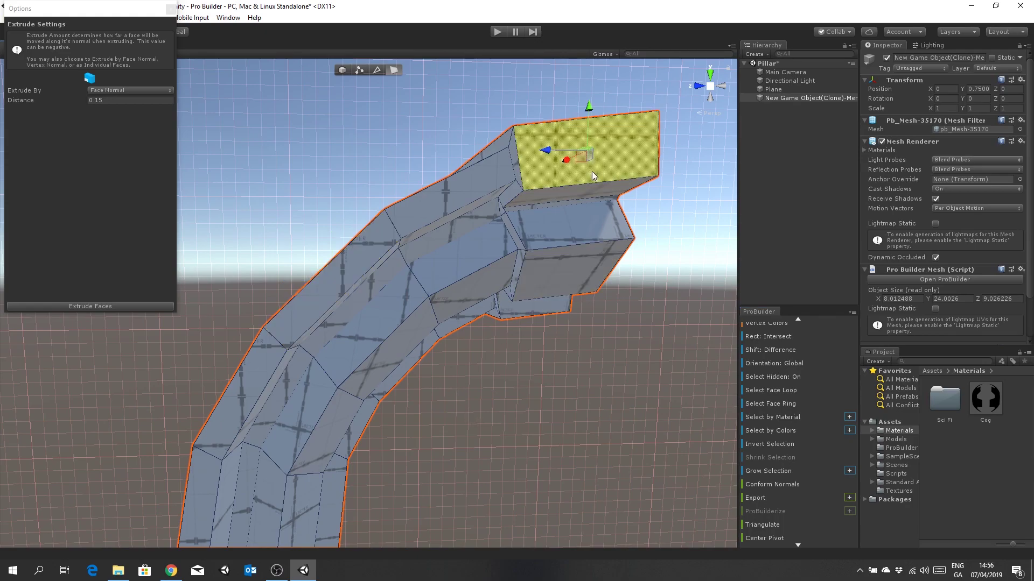
left_click(775, 392)
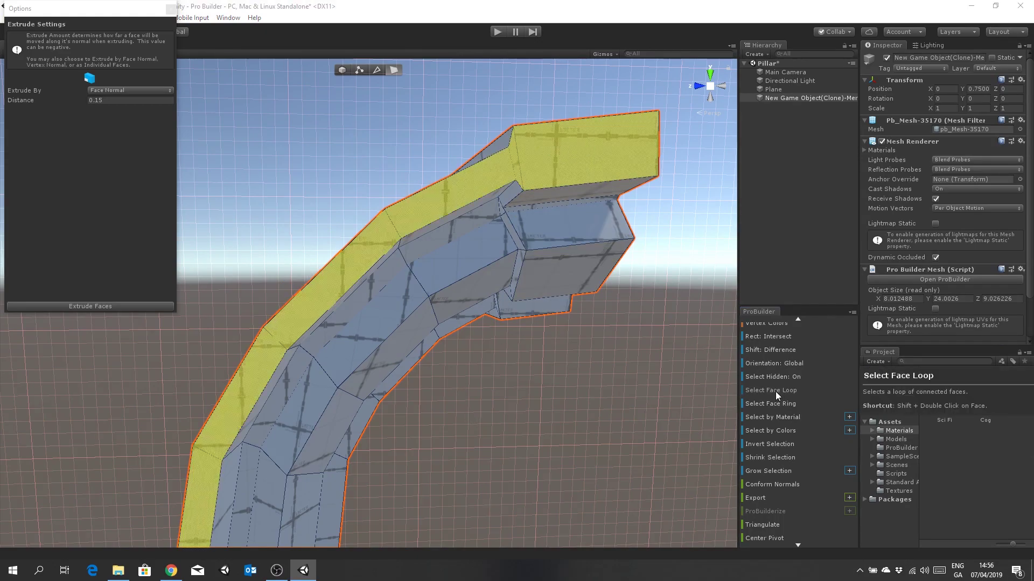
key("ctrl+z")
left_click(784, 405)
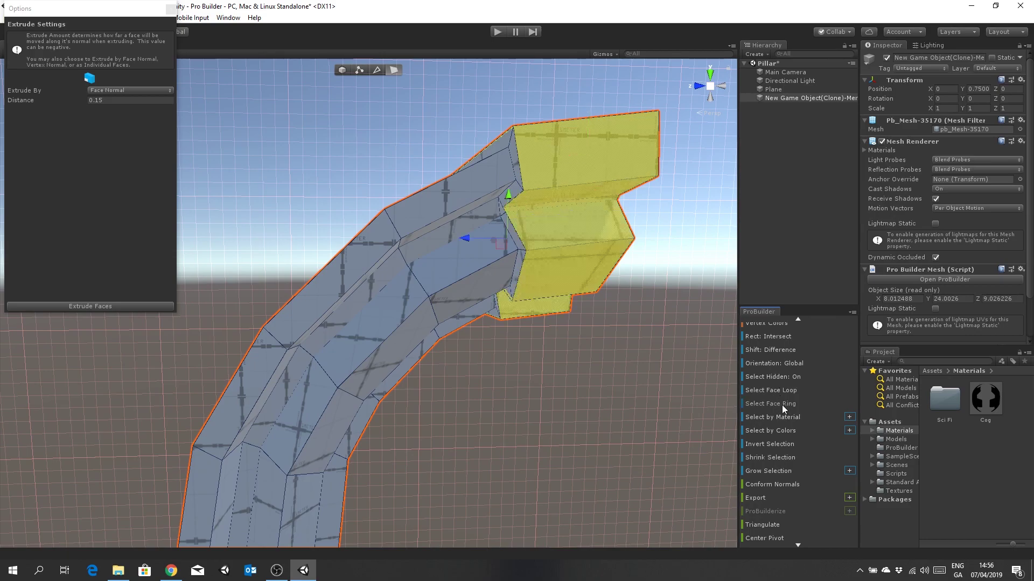
Step: Try a face loop and a face ring selection from the outer face directly behind the tip, undoing each one
left_click(442, 199, "shift")
left_click(442, 199)
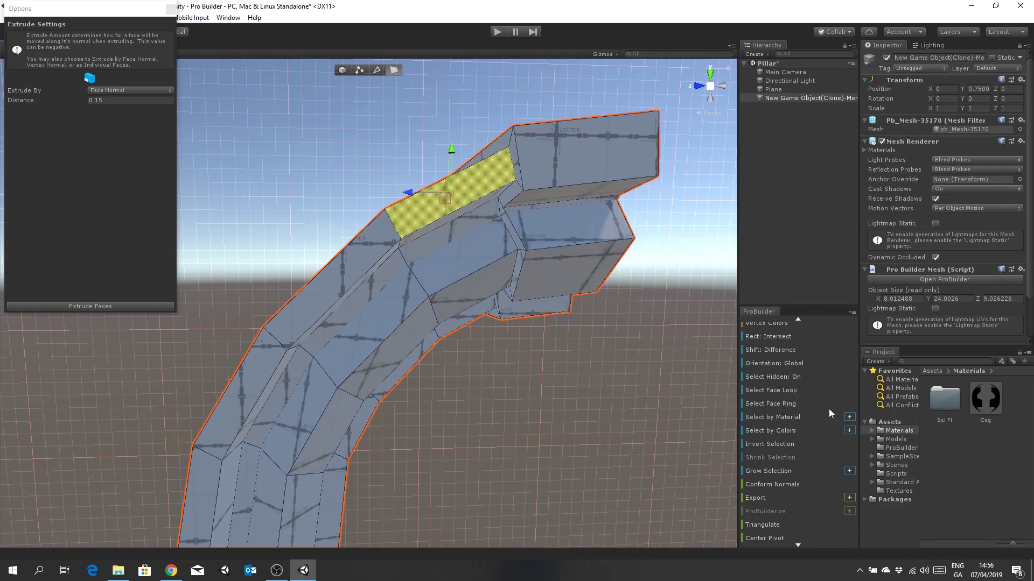
left_click(771, 390)
key("ctrl+z")
left_click(777, 403)
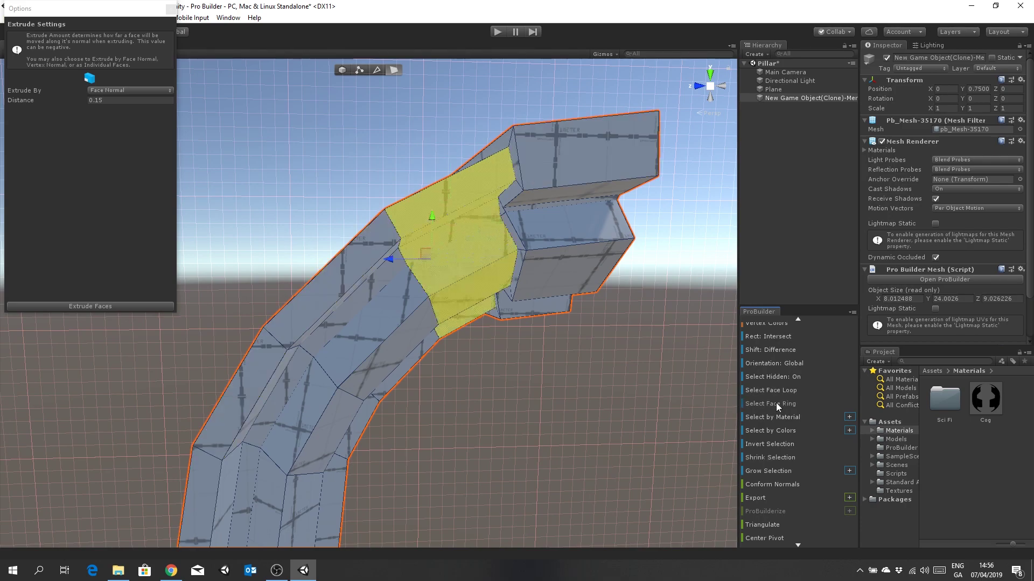
key("ctrl+z")
Step: Select the full ring of faces two segments behind the flared tip and extrude it 0.15 by Face Normal
left_click(328, 281)
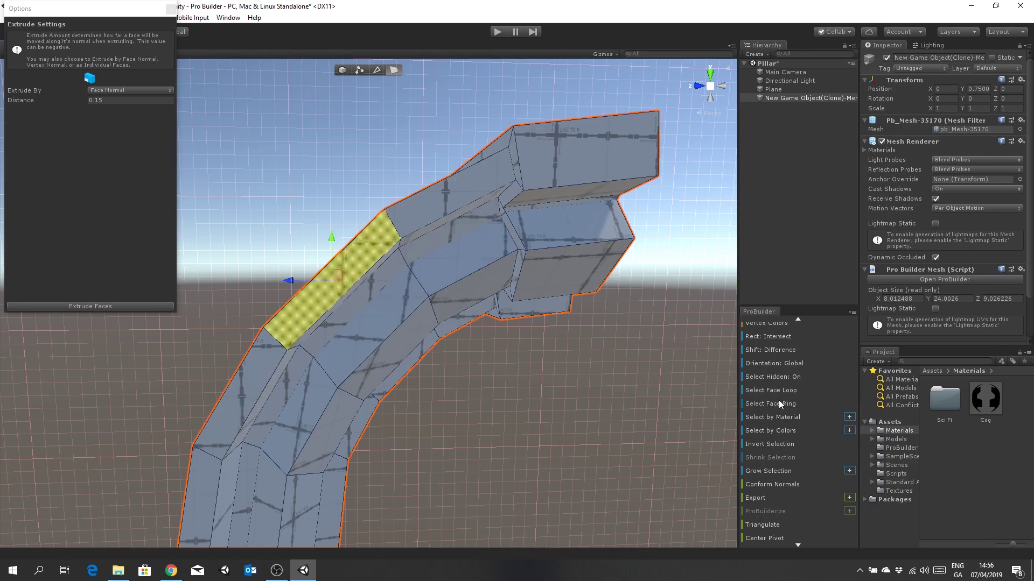
left_click(786, 402)
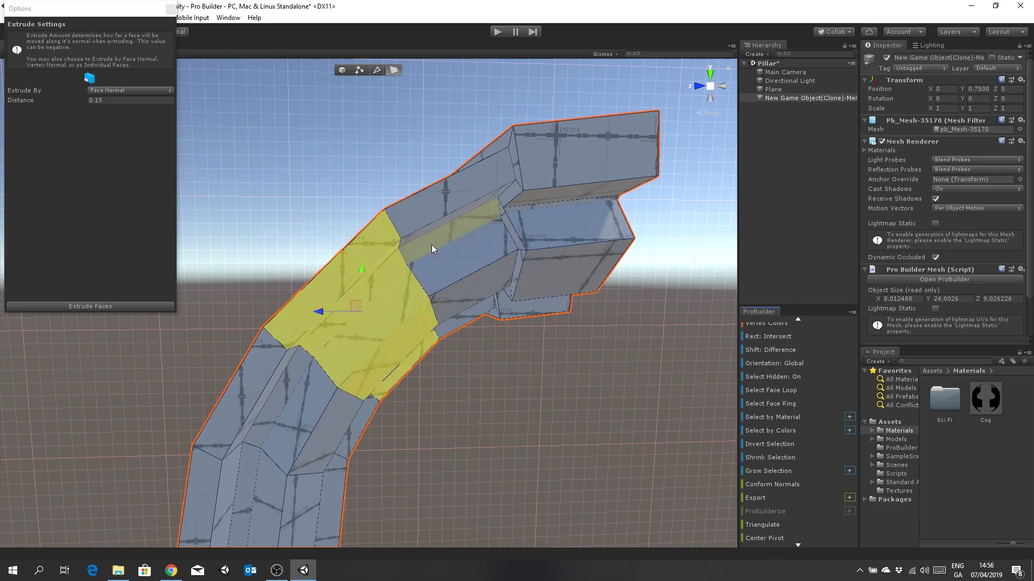
mouse_move(442, 250)
left_mouse_down("alt")
mouse_move(474, 272)
mouse_move(458, 253)
left_mouse_up("alt")
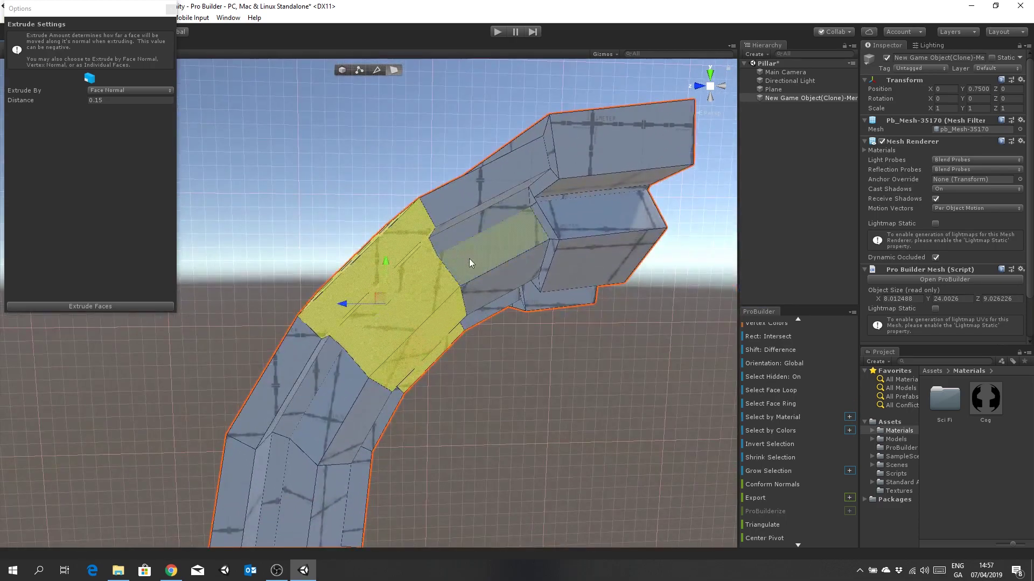
left_click(112, 305)
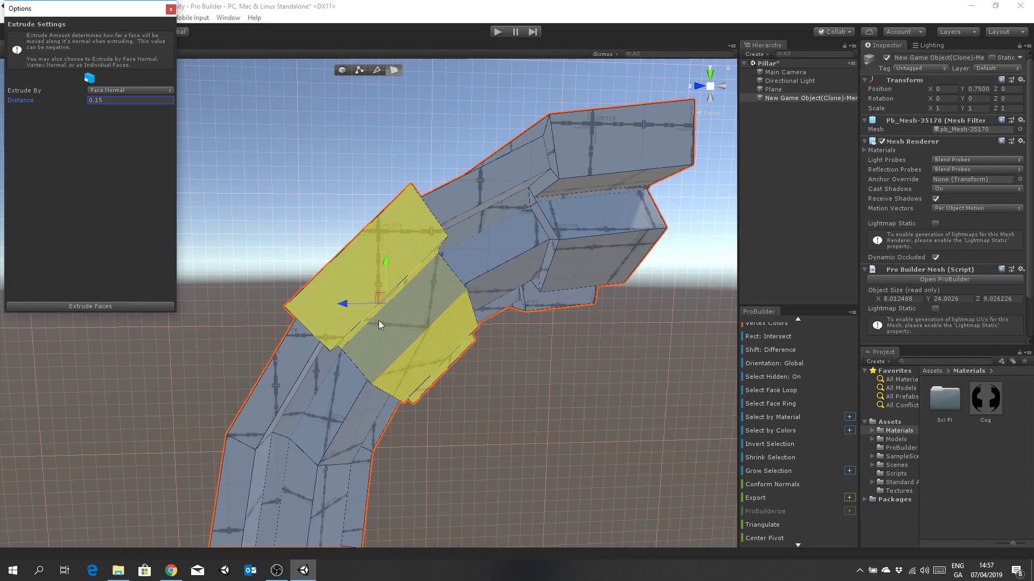
Step: Select the full ring of faces two segments below the previous raised band and extrude it 0.15 by Face Normal
middle_click_drag(342, 425, 330, 308)
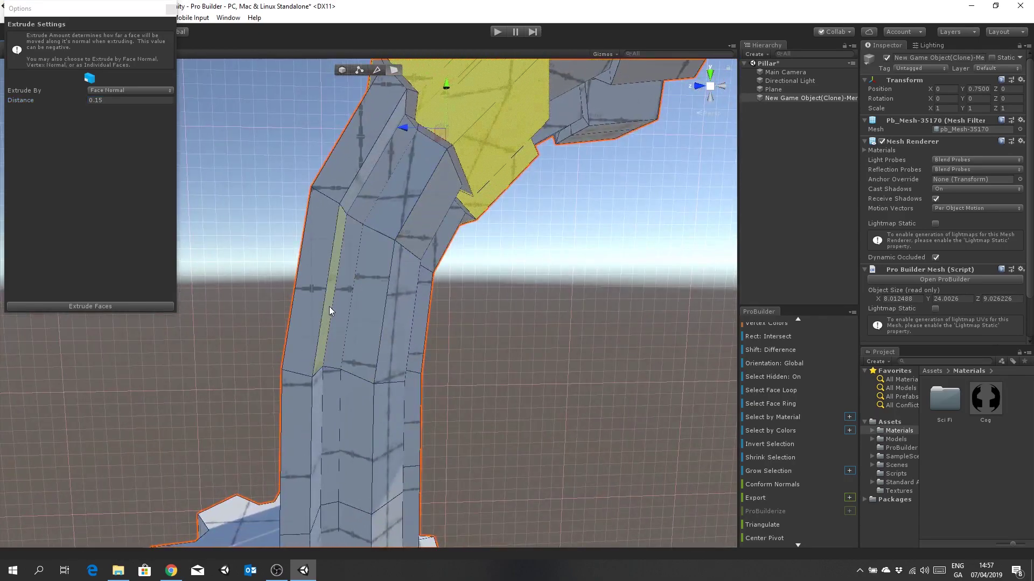
left_click(318, 296)
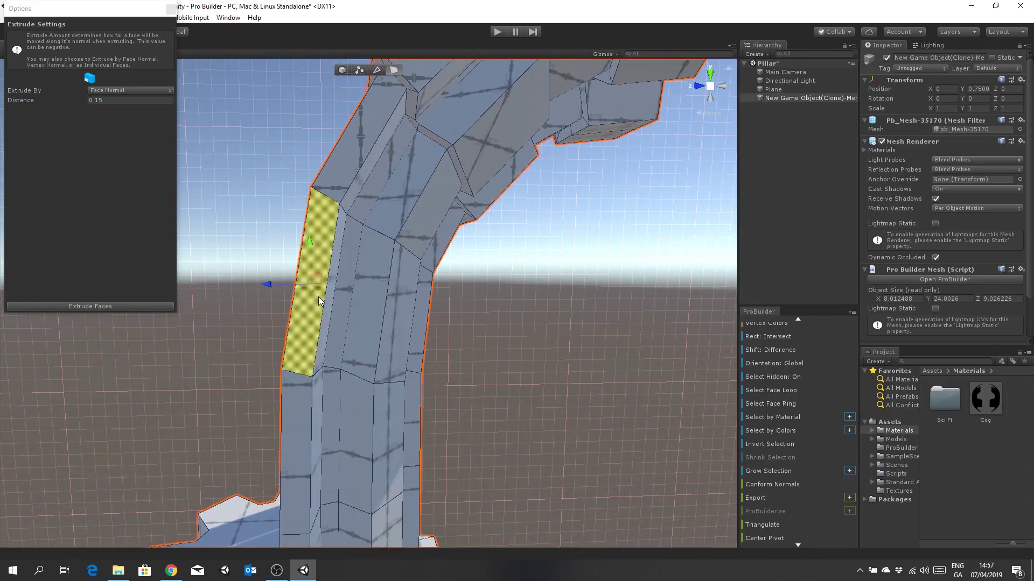
left_click(766, 402)
left_click(144, 308)
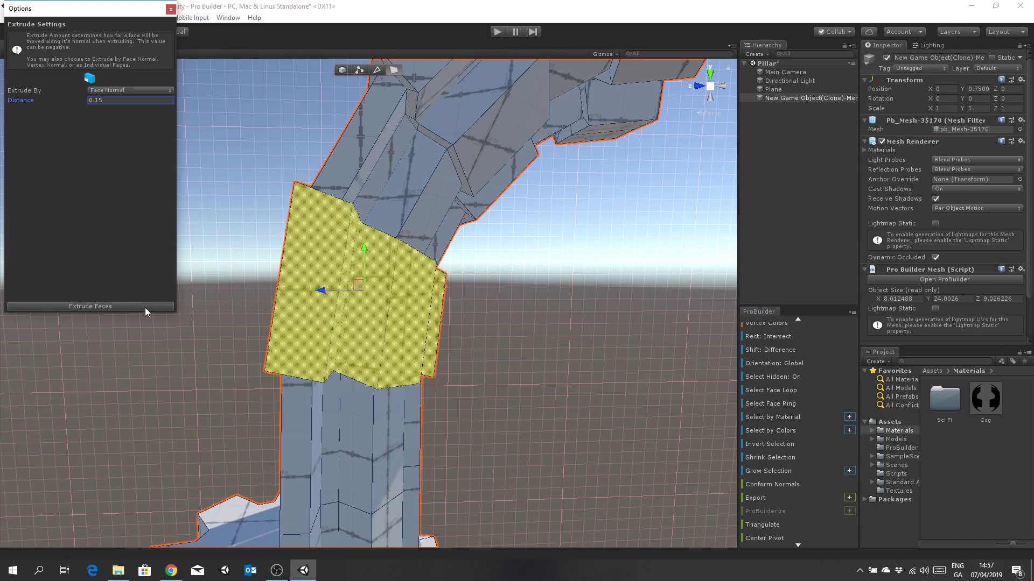
Step: Deselect the pillar and close the extrude settings
middle_click_drag(567, 344, 607, 307)
scroll(607, 307, "down", 3)
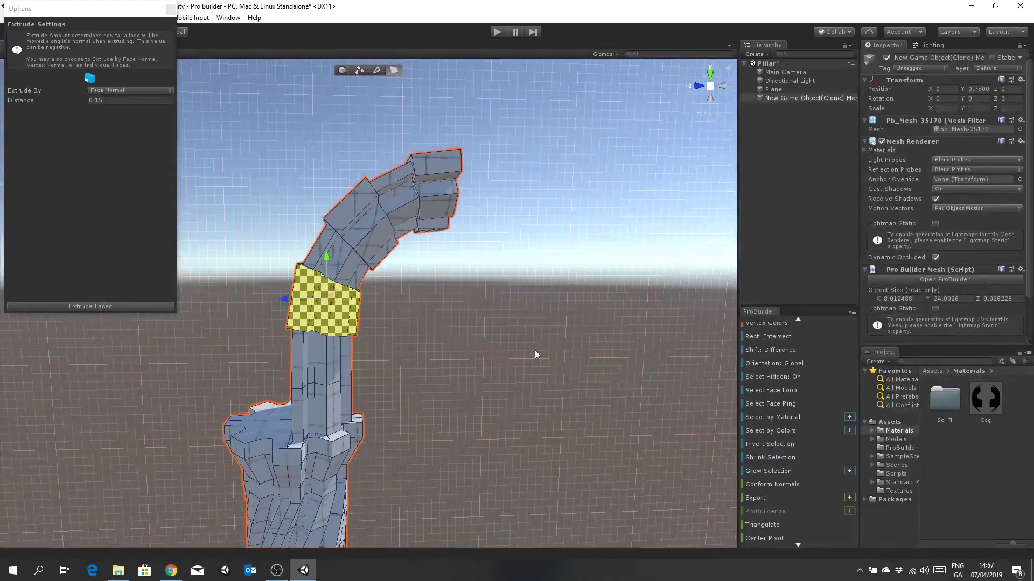
left_click(494, 345)
middle_click_drag(495, 344, 551, 338)
scroll(549, 330, "down", 5)
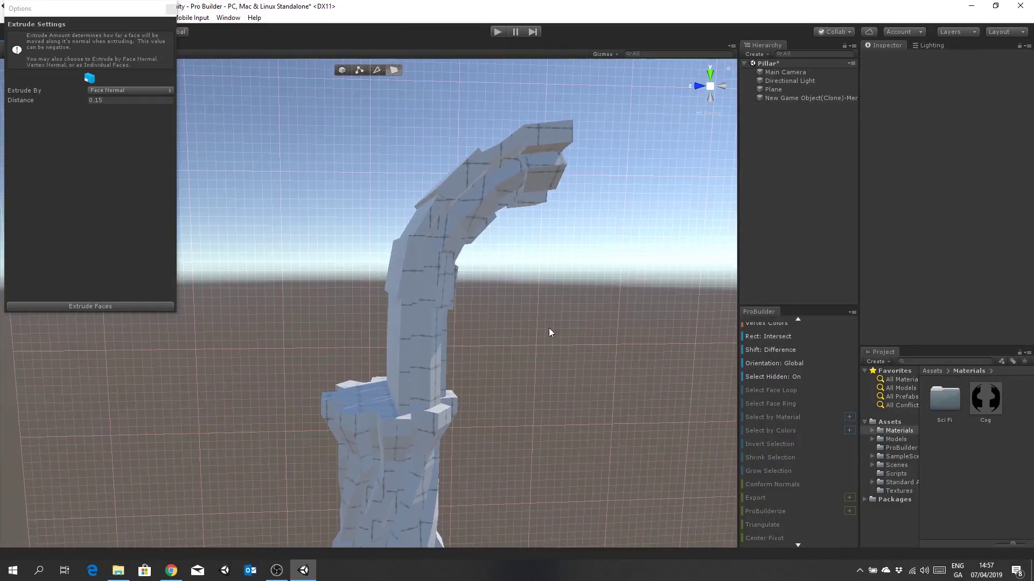
scroll(541, 291, "up", 6)
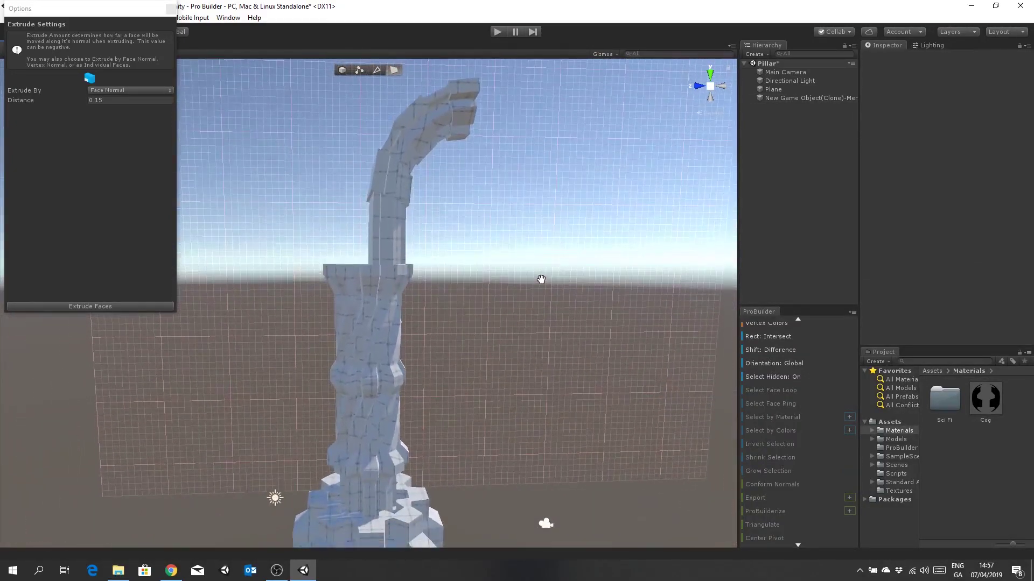
middle_click_drag(511, 333, 505, 346)
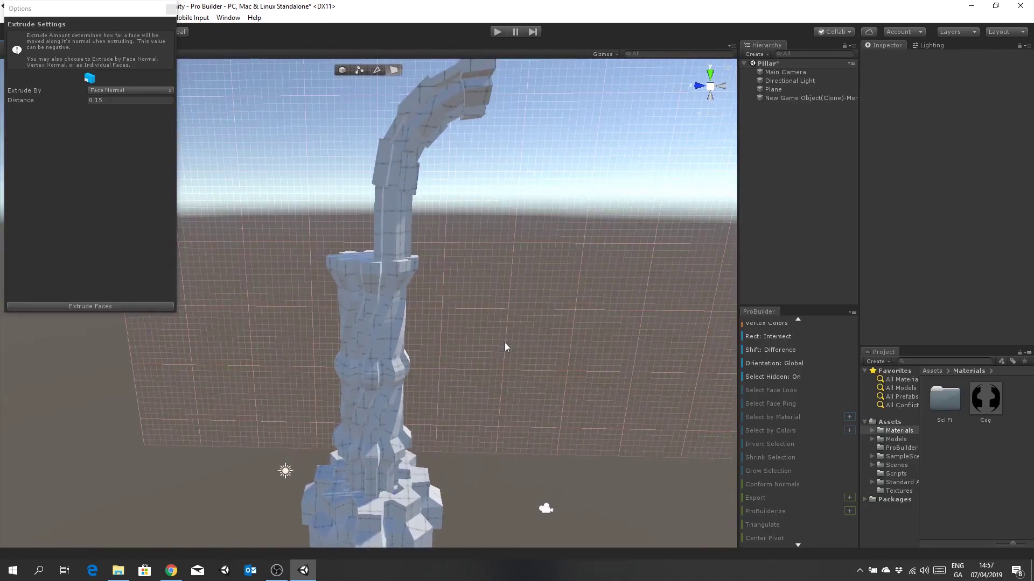
left_click(170, 9)
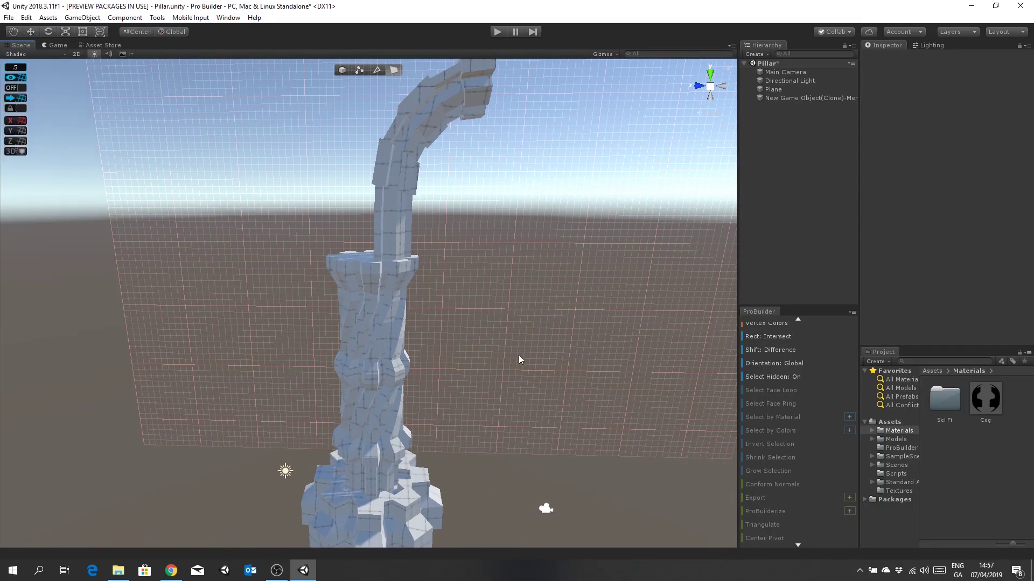
Step: Examine the whole pillar and its banded arch arm from several angles
scroll(504, 330, "down", 3)
left_click_drag(496, 319, 561, 425, "alt")
left_click_drag(478, 358, 505, 347, "alt")
scroll(506, 355, "up", 3)
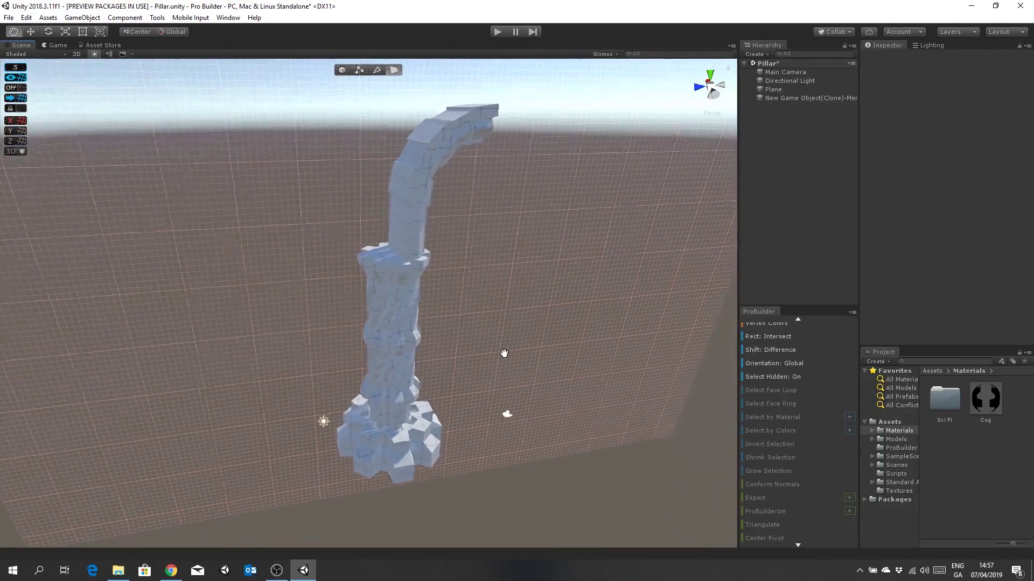
middle_click_drag(507, 354, 506, 356)
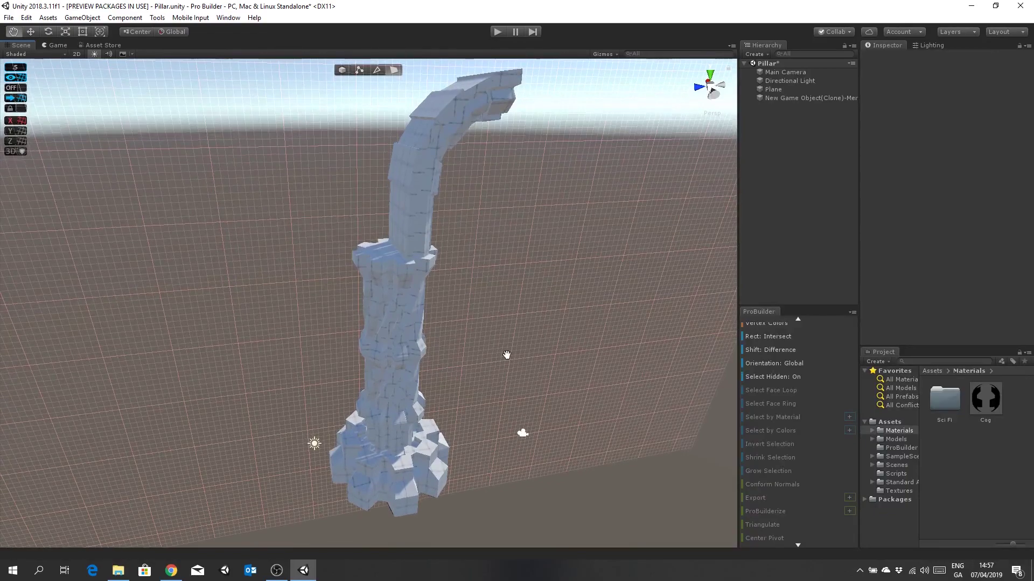
left_click_drag(506, 356, 539, 373, "alt")
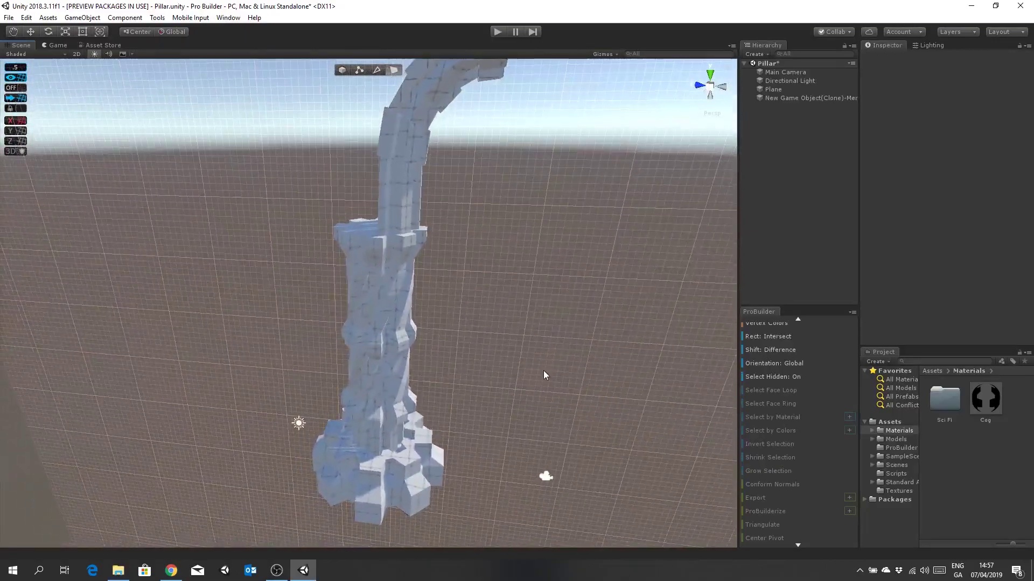
scroll(545, 370, "down", 4)
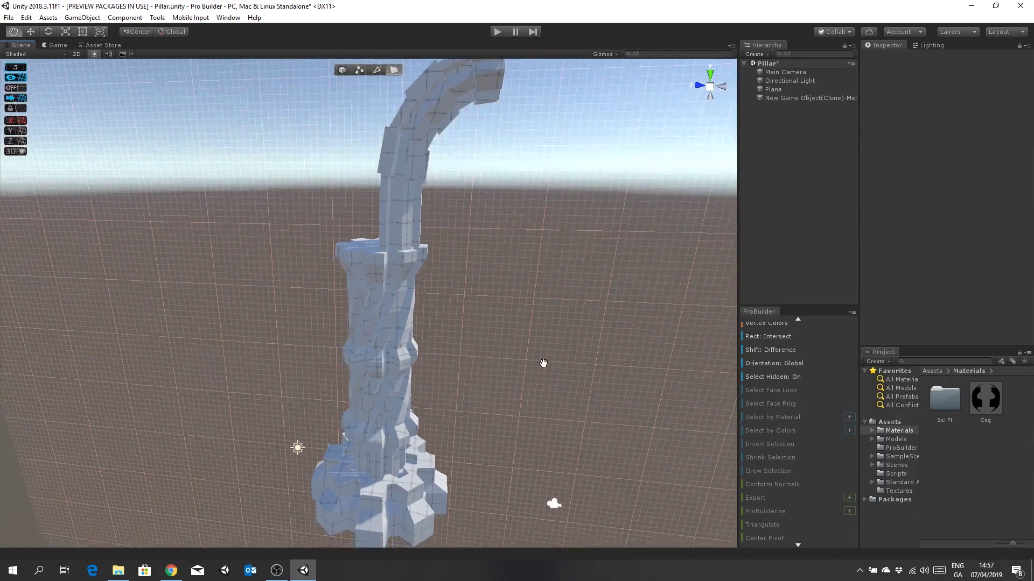
left_click_drag(541, 364, 541, 367, "alt")
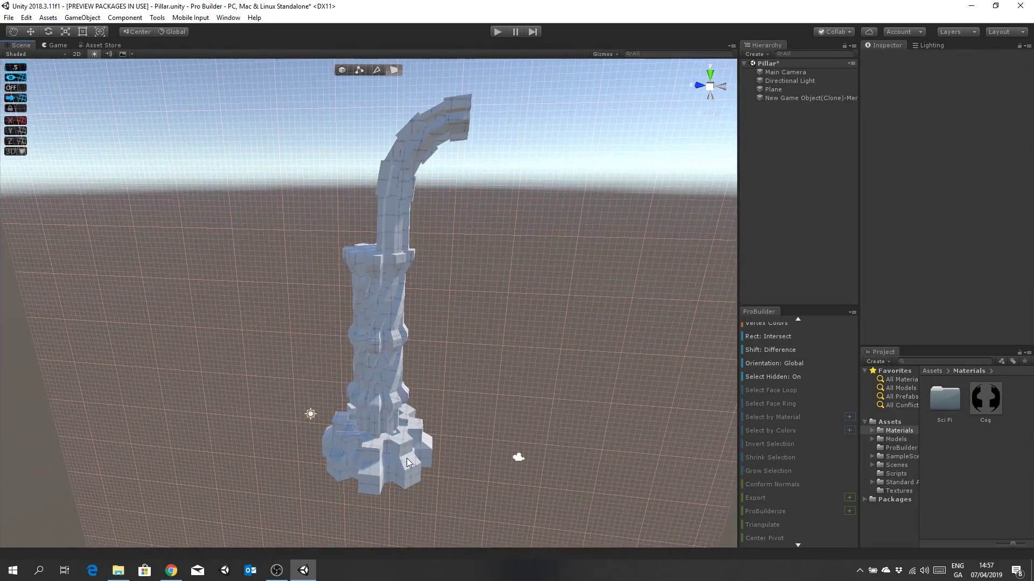
Step: Switch to object editing mode and start importing a new asset into the Materials folder
left_click(344, 71)
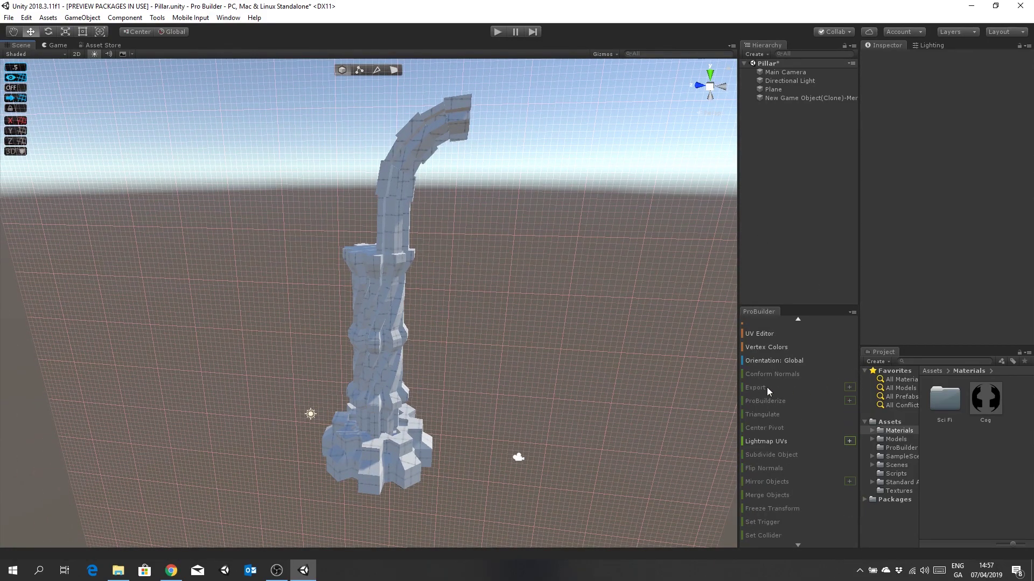
left_click(872, 430)
left_click(903, 433)
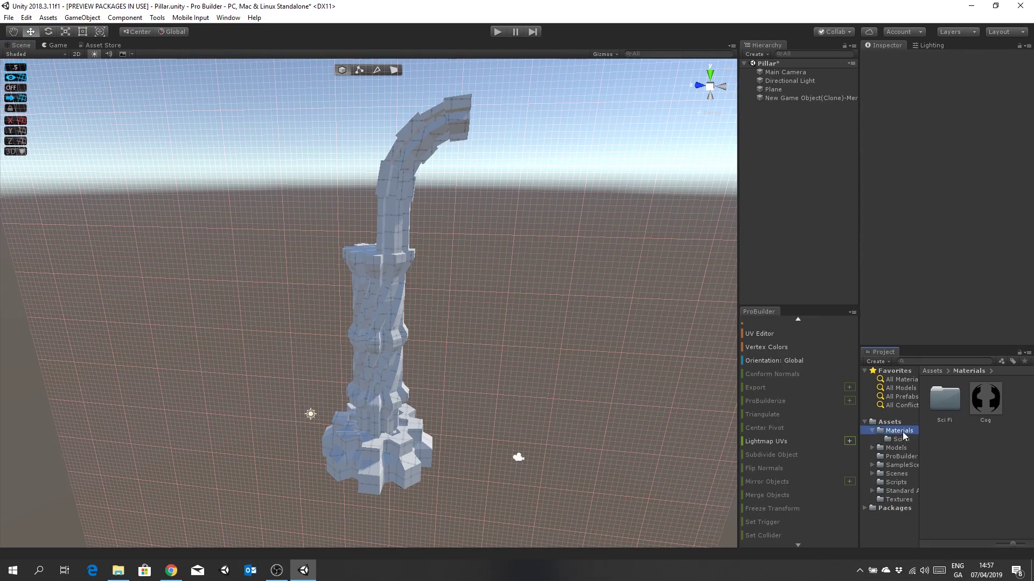
right_click(987, 463)
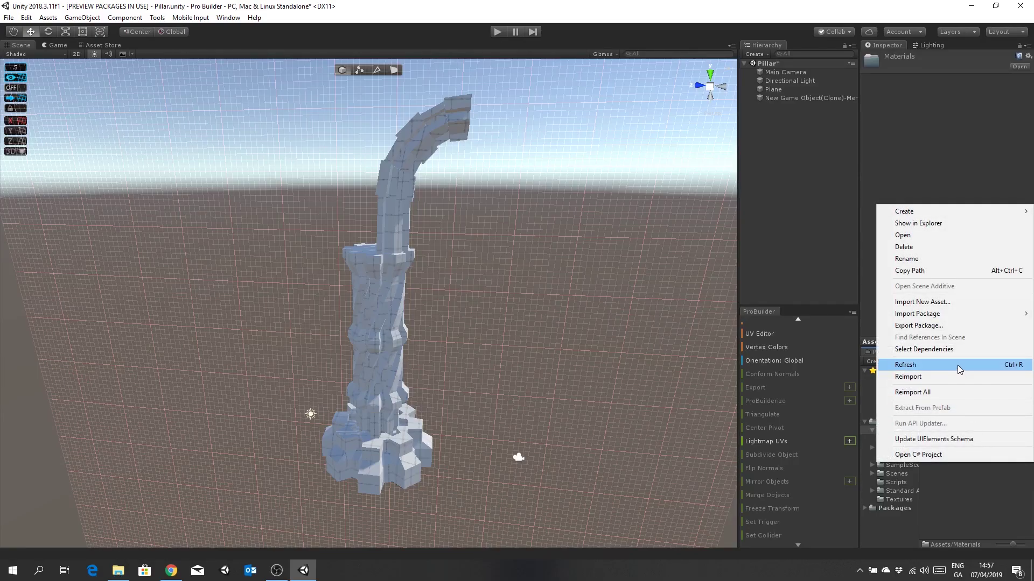
left_click(944, 302)
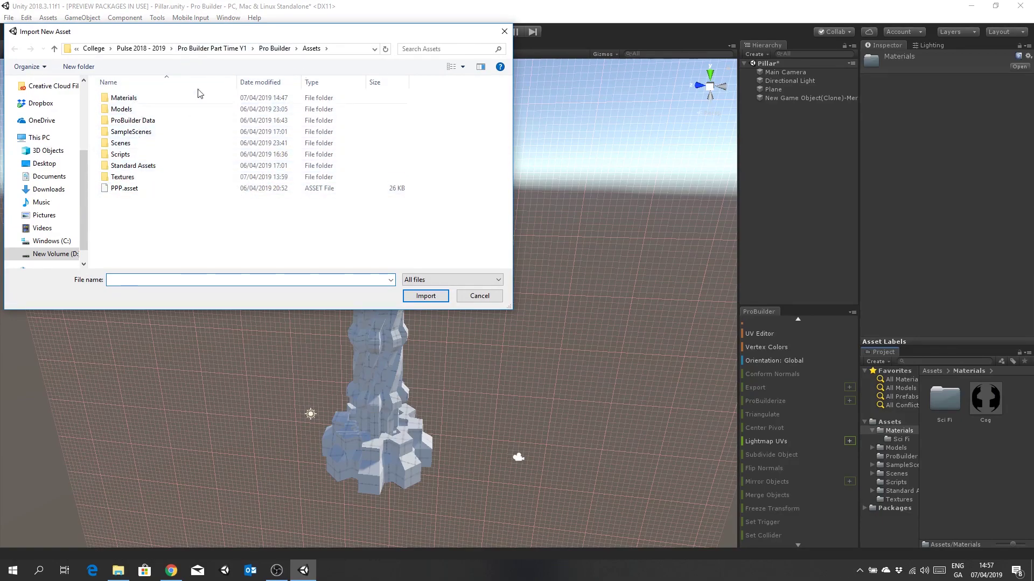
Step: Browse to the Textures folder inside the Assets of the Probuilder Part TIme project
left_click(141, 49)
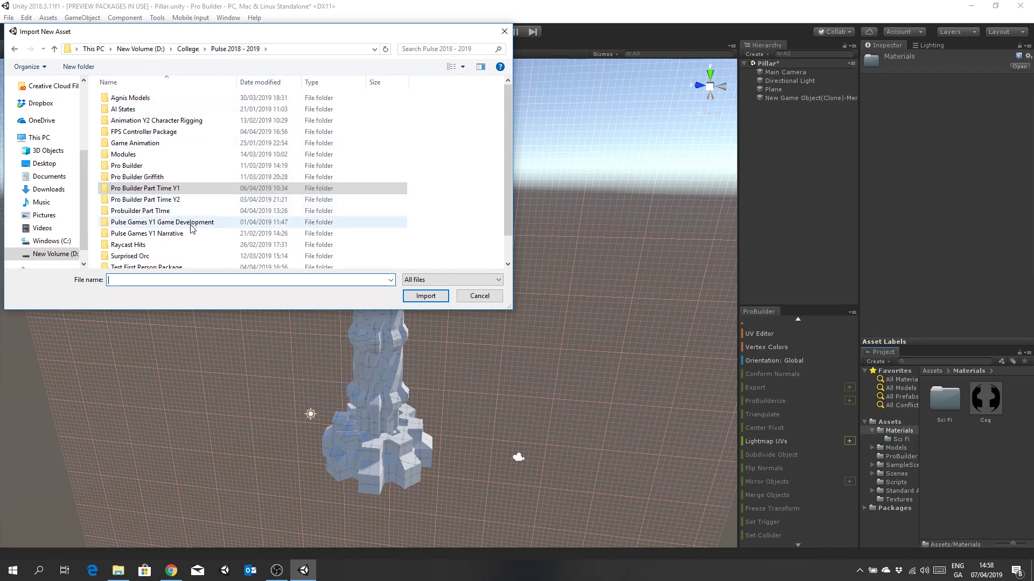
double_click(174, 212)
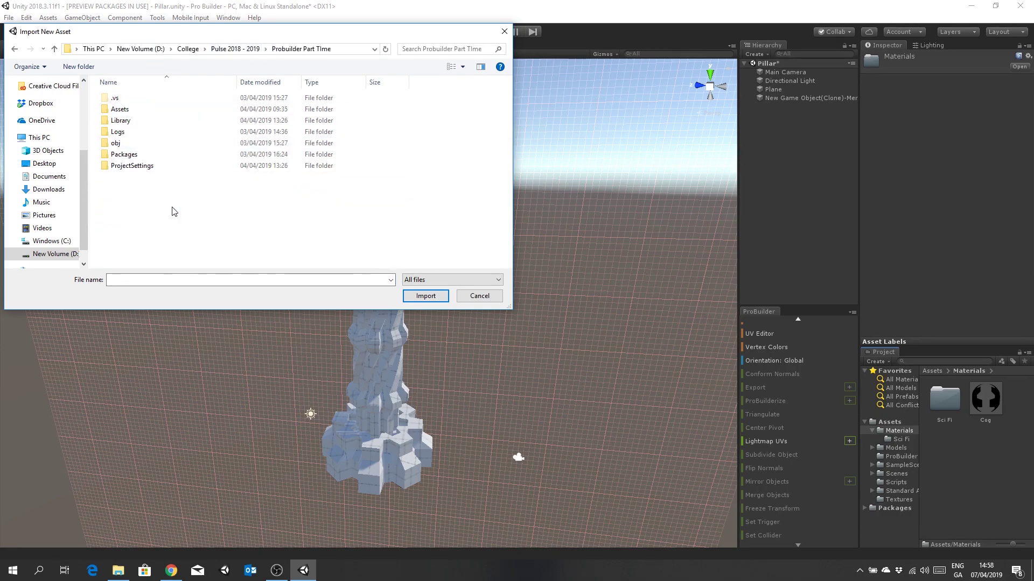
left_click(131, 112)
double_click(131, 113)
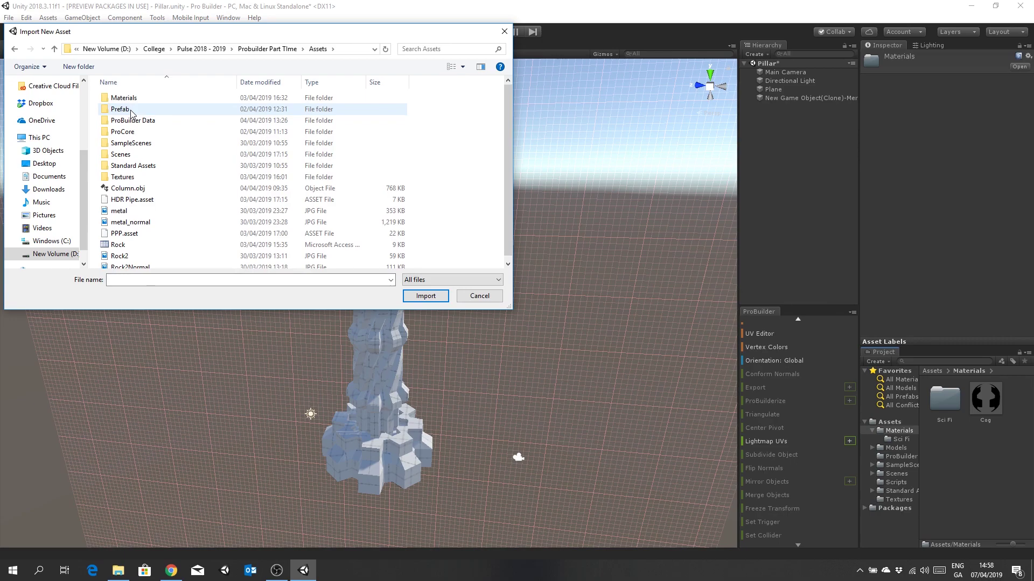
double_click(143, 178)
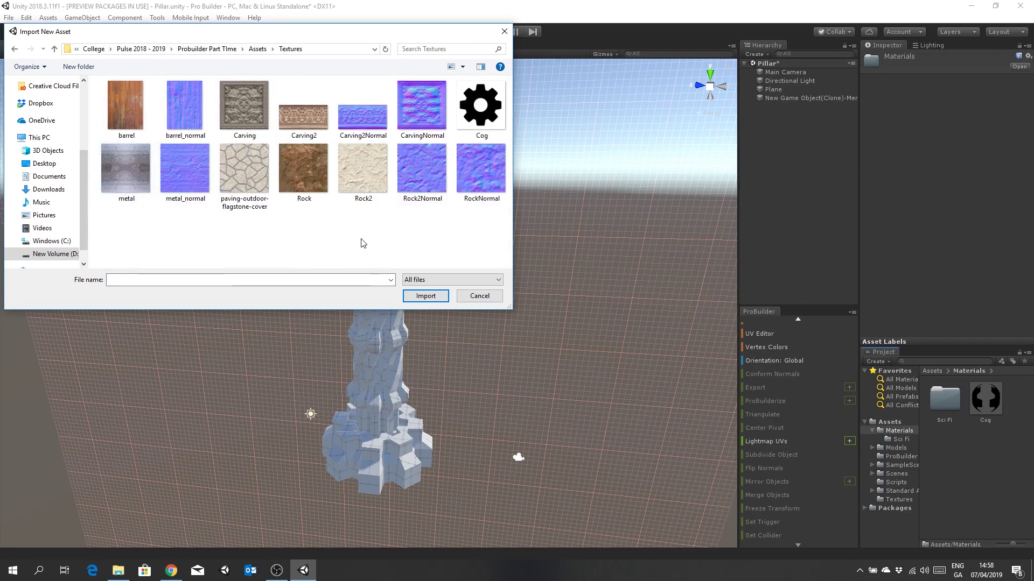
Step: Import the Rock2, Rock2Normal, metal and metal_normal textures together
left_click(366, 186)
left_click(431, 177, "ctrl")
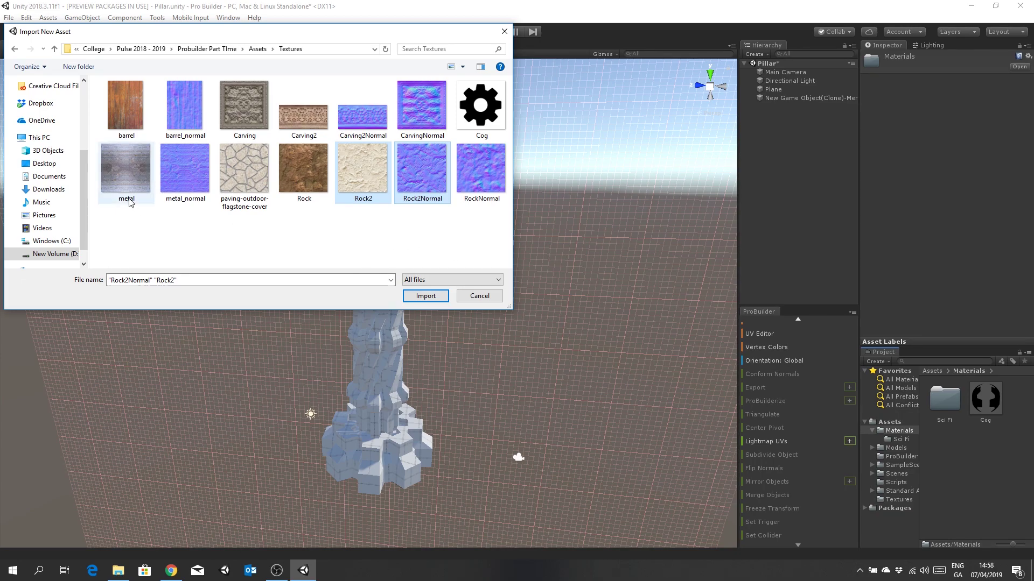
left_click(124, 181, "ctrl")
left_click(185, 179, "ctrl")
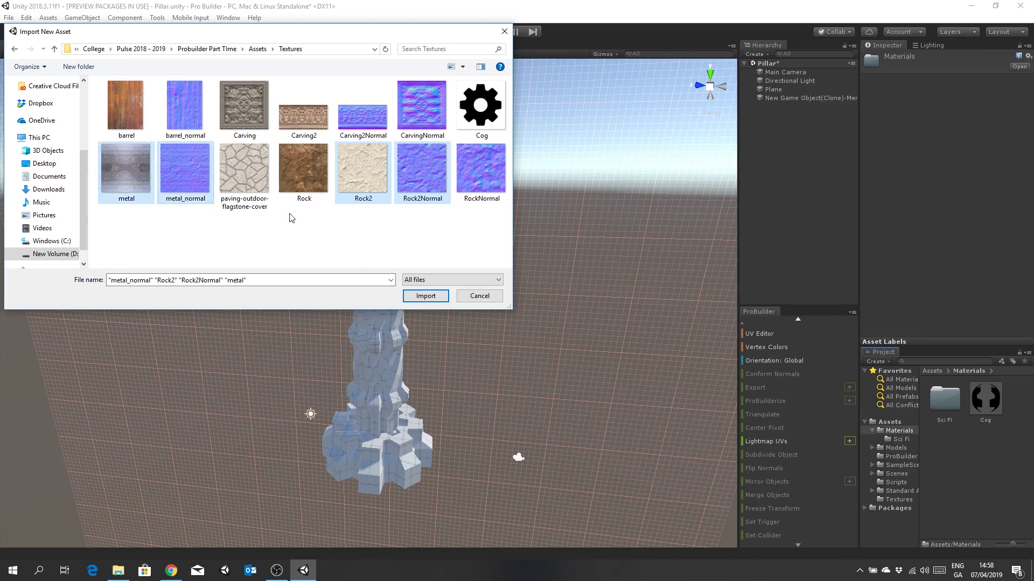
left_click(420, 296)
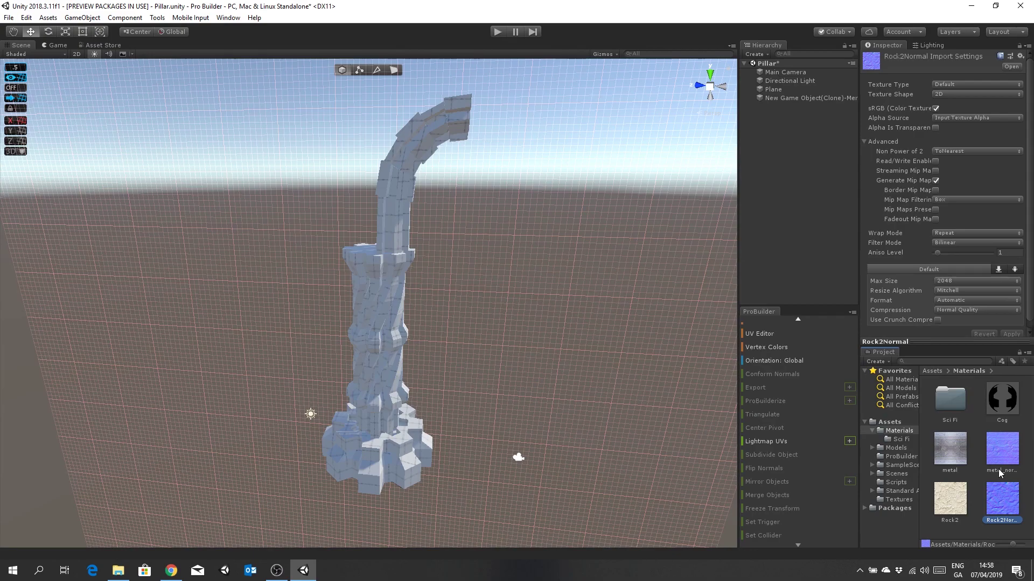
Step: Create a new material in the Materials folder and name it Rock
left_click(968, 535)
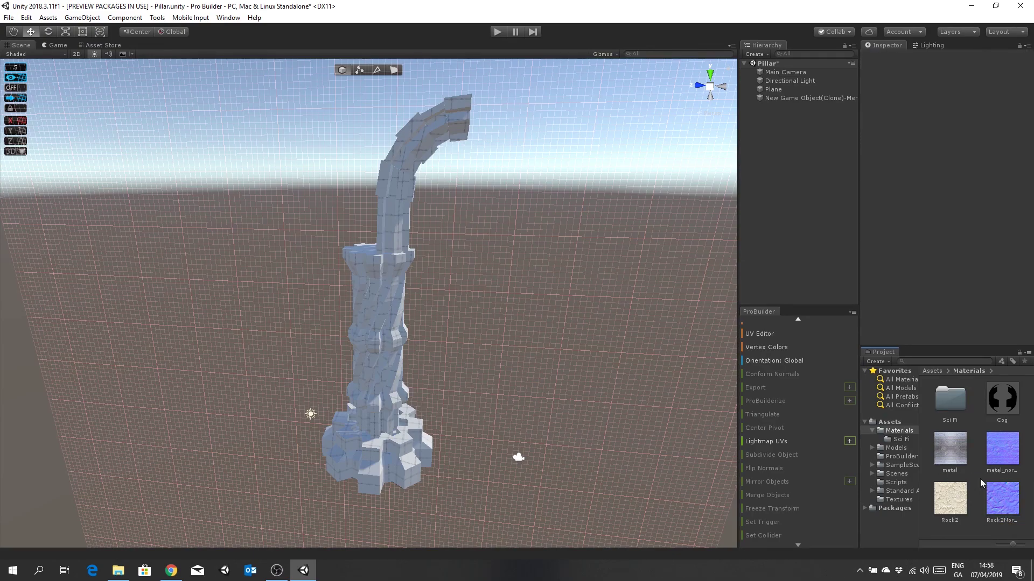
right_click(981, 530)
mouse_move(929, 280)
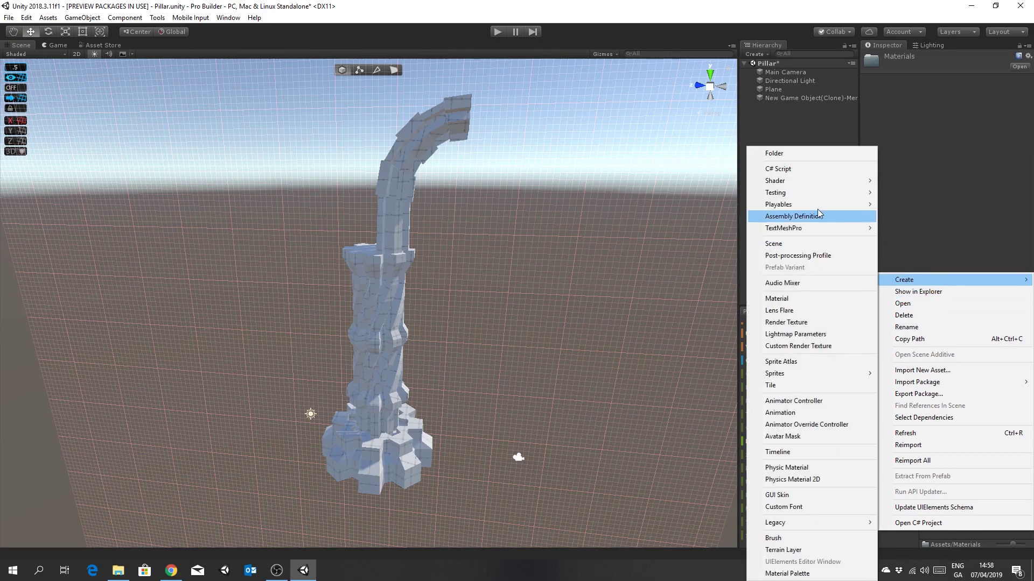
left_click(802, 298)
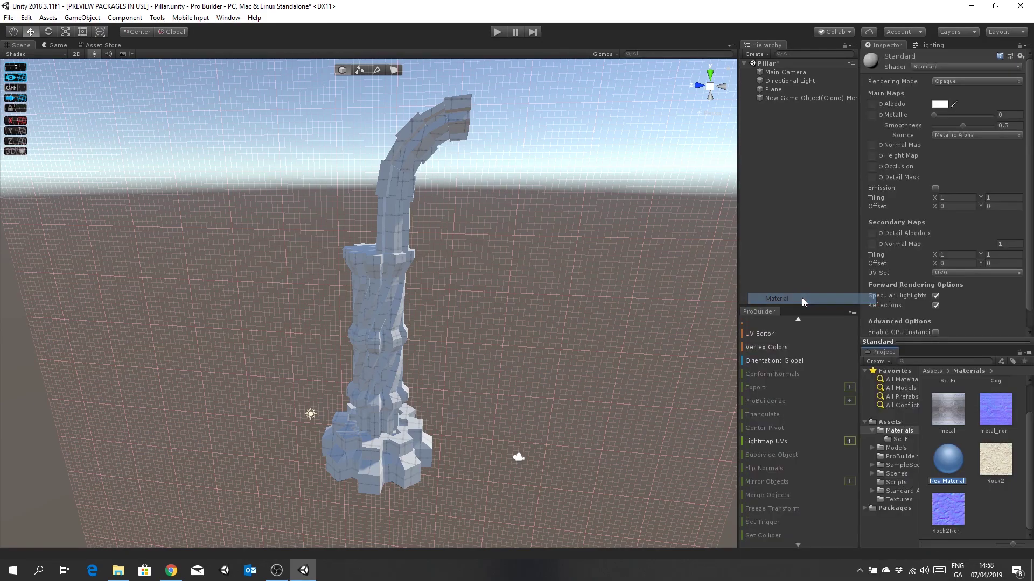
type("Rock")
key("Return")
Step: Create a second material in the Materials folder and name it Metal
left_click(1008, 519)
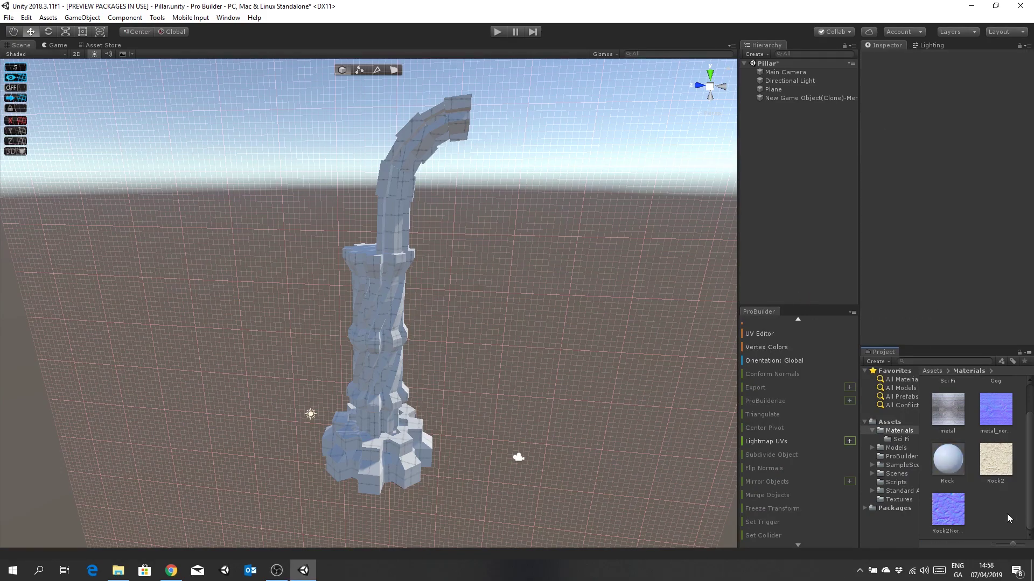
right_click(1006, 518)
mouse_move(933, 259)
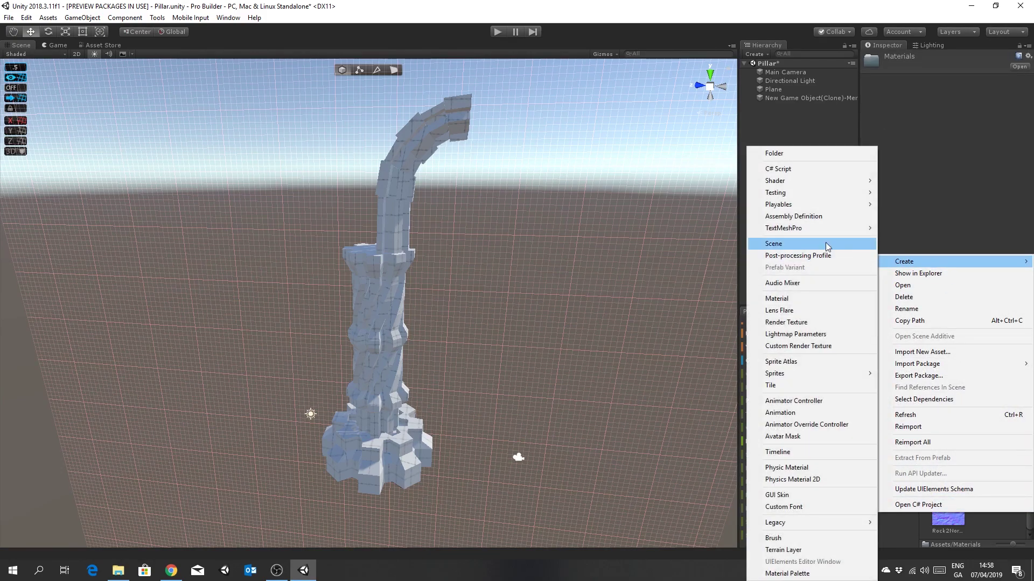
left_click(797, 299)
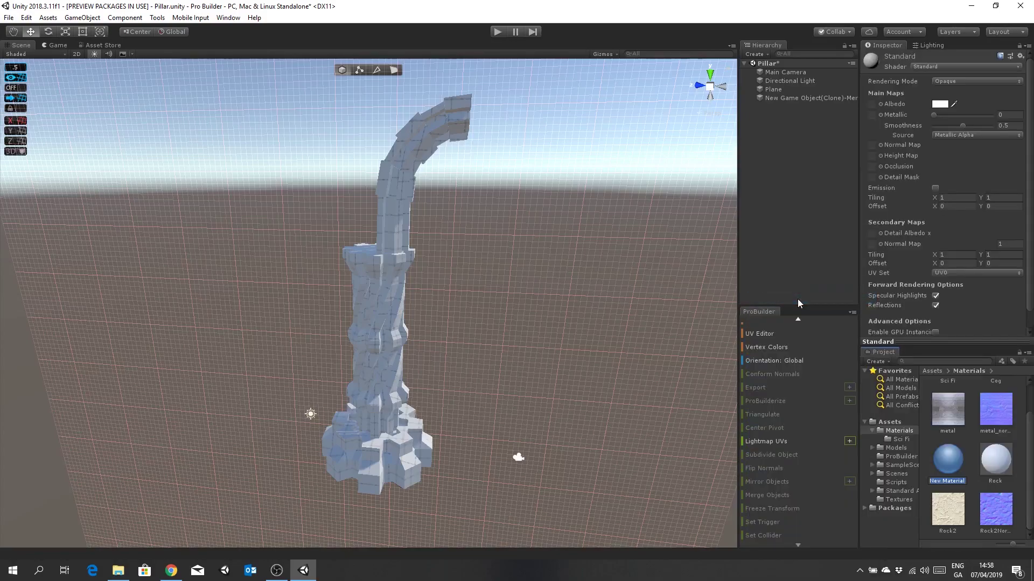
type("Metal")
key("Return")
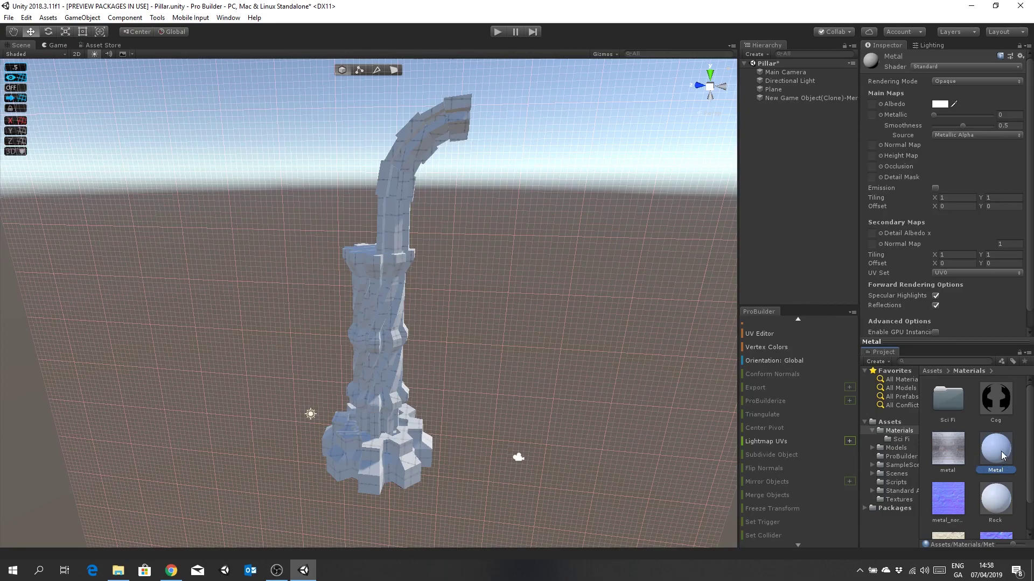
key("ctrl+d")
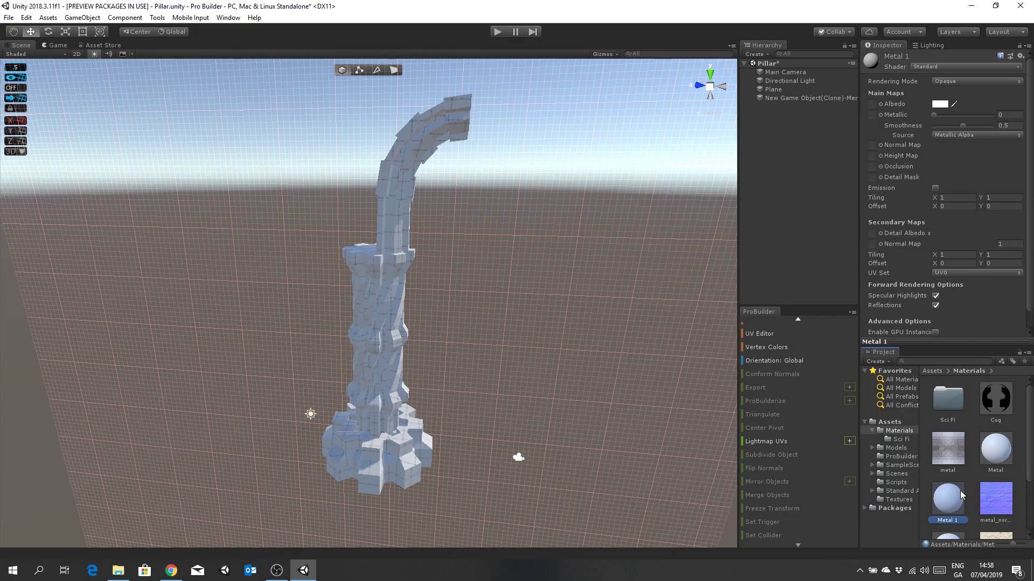
key("Delete")
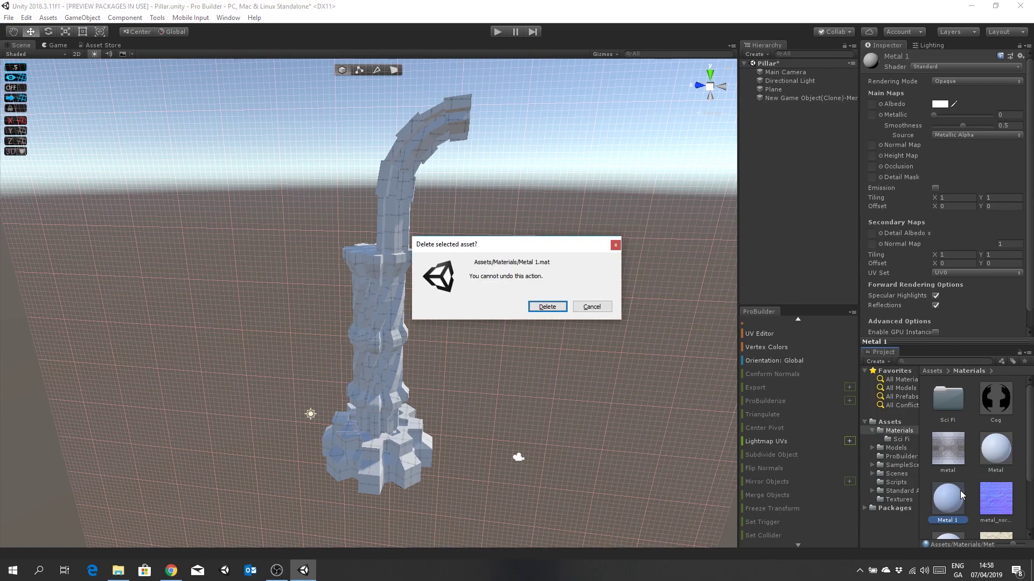
left_click(547, 307)
Step: Assign the metal texture as the Albedo map of the Metal material
left_click(1004, 453)
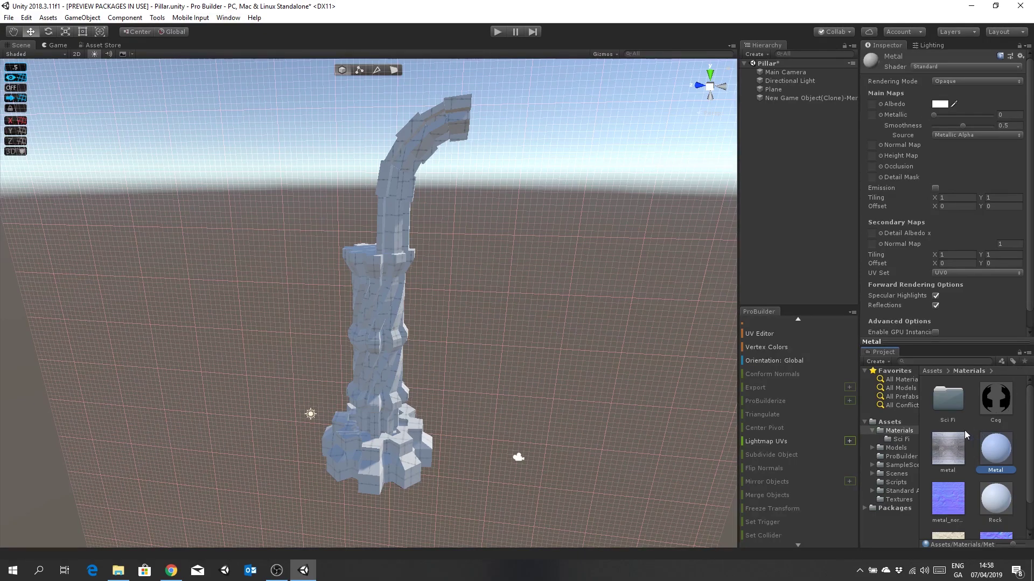
left_click_drag(949, 447, 872, 105)
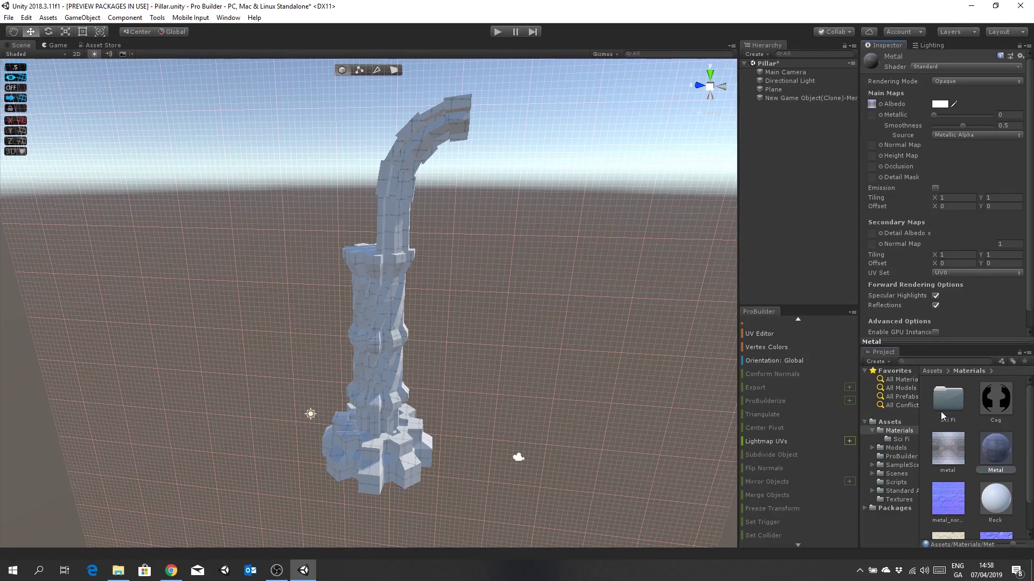
Step: Assign the metal_normal texture as the Metal material's Normal Map and fix its import type as a normal map
left_click_drag(950, 497, 872, 147)
left_click(997, 168)
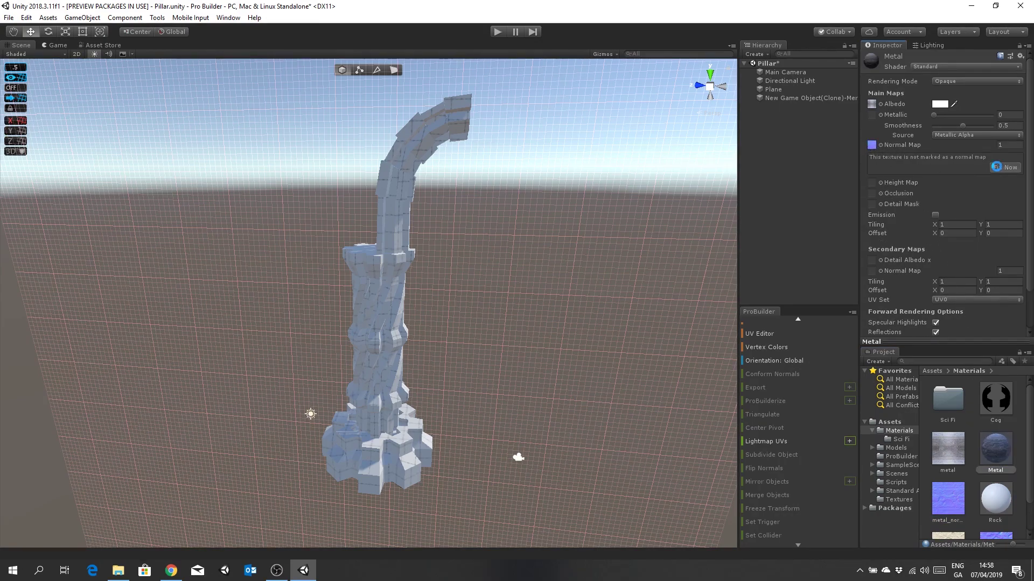
Step: Give the Rock material Rock2 as Albedo and Rock2Normal as its fixed Normal Map, and save the scene
scroll(986, 459, "down", 2)
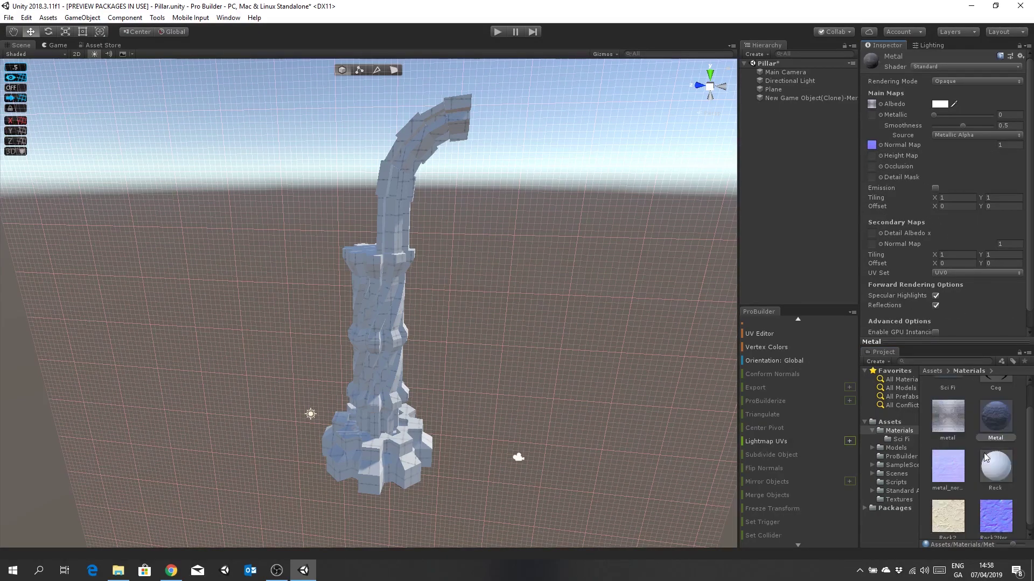
left_click(994, 467)
left_click_drag(948, 509, 876, 108)
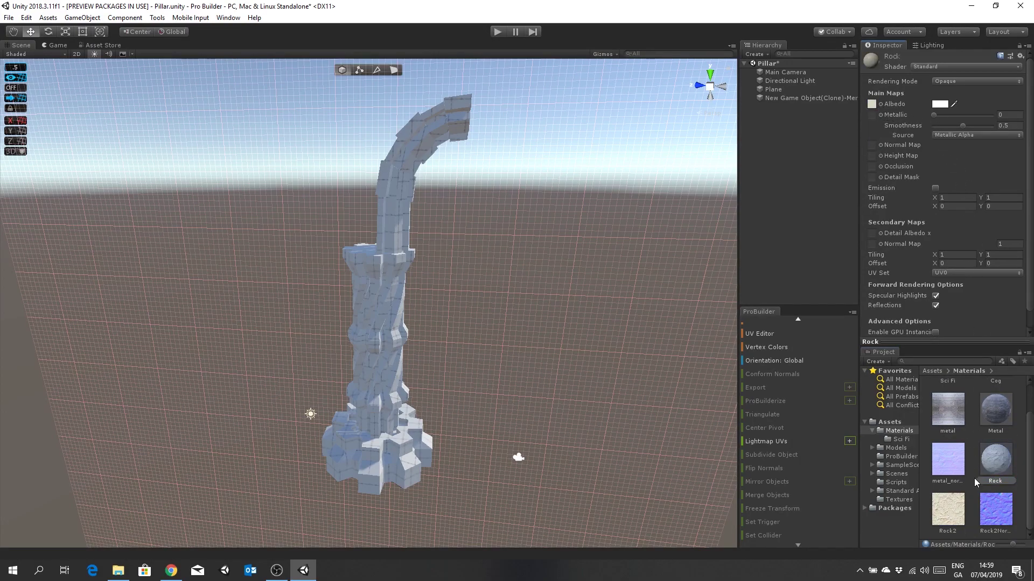
left_click_drag(997, 511, 871, 145)
left_click(1000, 168)
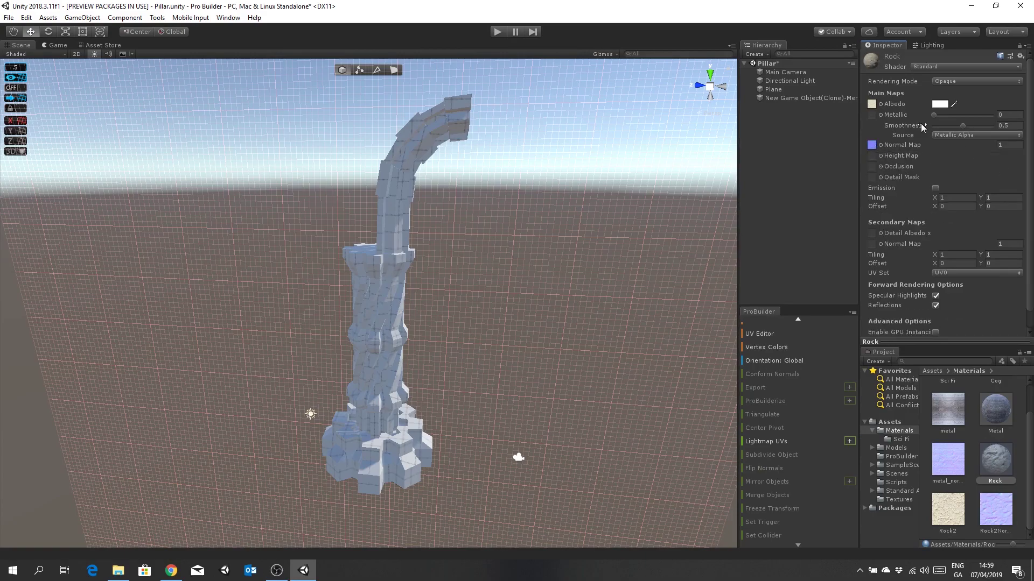
key("ctrl+s")
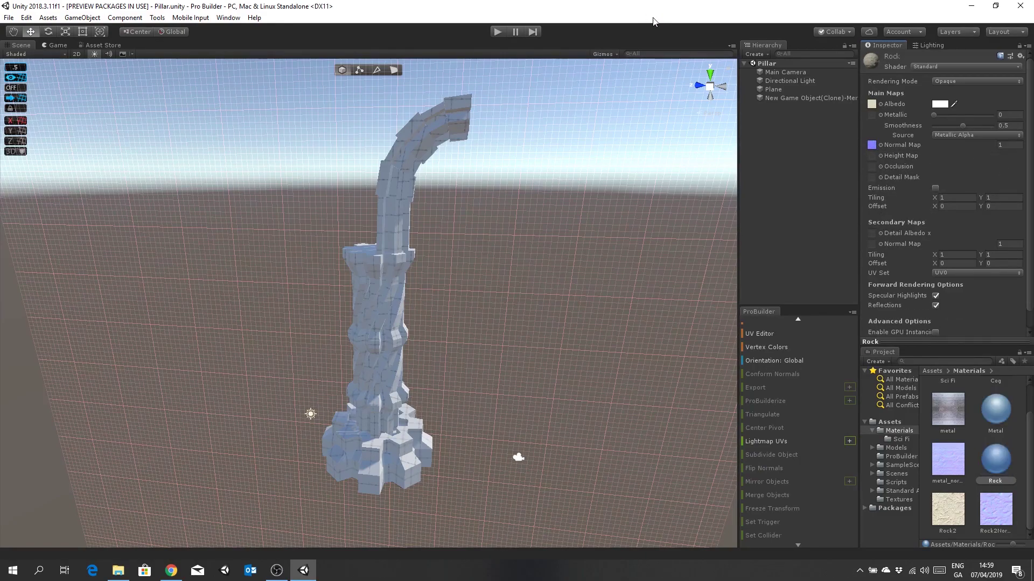
Step: Select all faces of the pillar's lower bulging ring, just above the base, in face selection mode
left_click(386, 324)
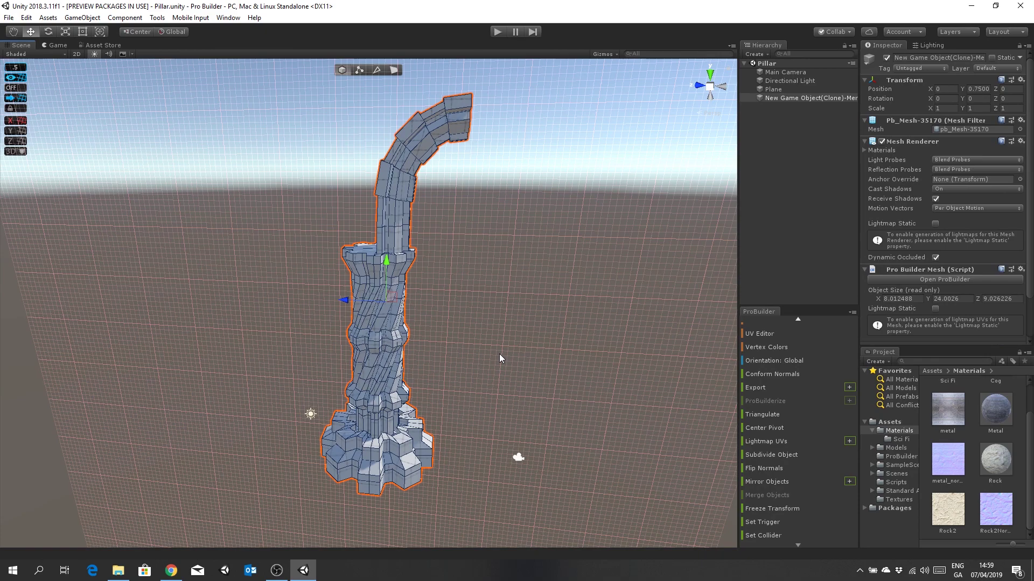
left_click(724, 87)
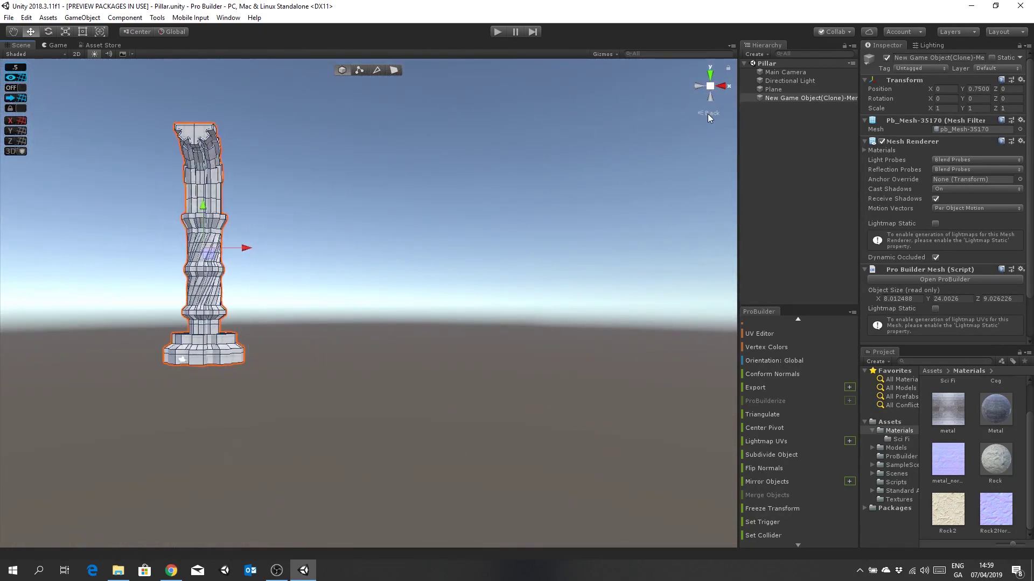
left_click(709, 112)
left_click(700, 87)
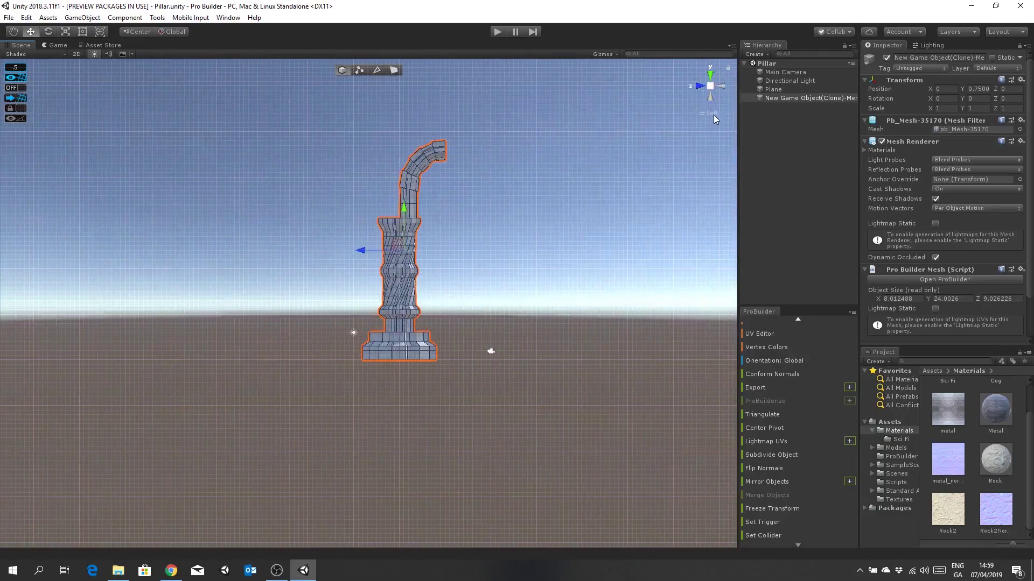
left_click(713, 115)
left_click(713, 115)
scroll(499, 308, "up", 6)
middle_click_drag(499, 308, 540, 305)
left_click(394, 70)
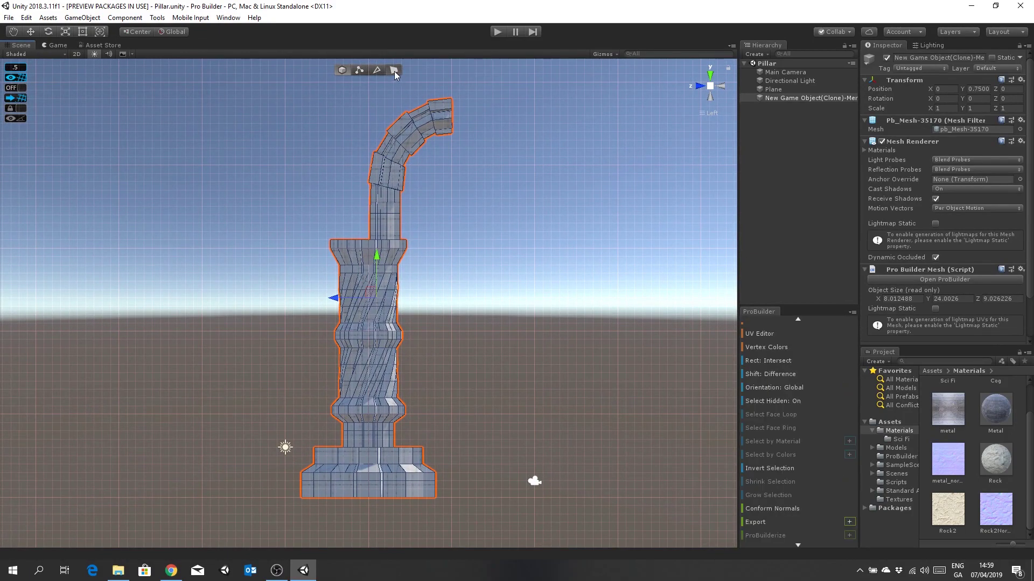
left_click_drag(317, 354, 318, 420)
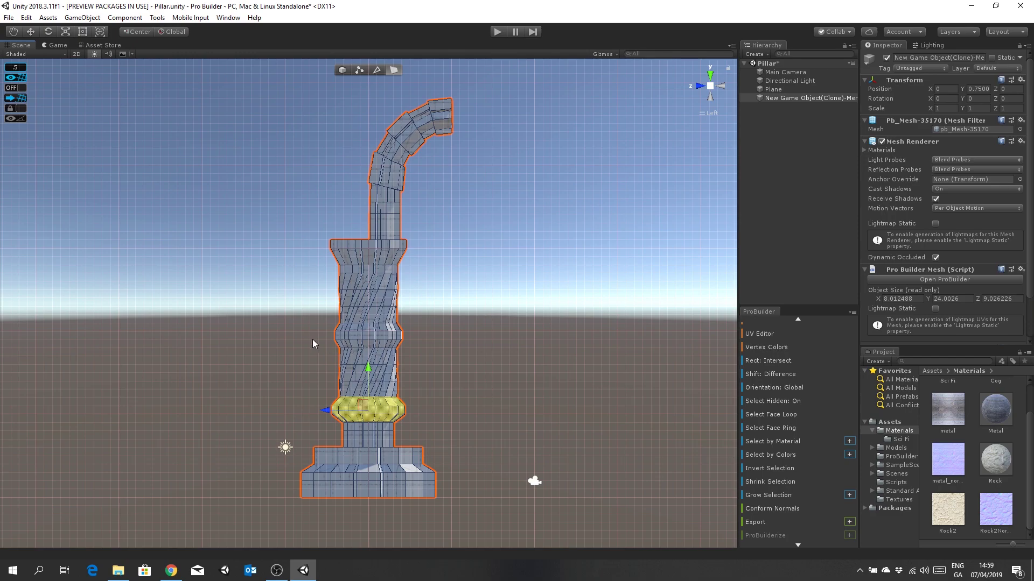
left_click_drag(314, 328, 414, 344)
Step: Open the ProBuilder Material Editor and add Metal and Rock to the sixth and seventh slots of the material palette
scroll(799, 441, "up", 4)
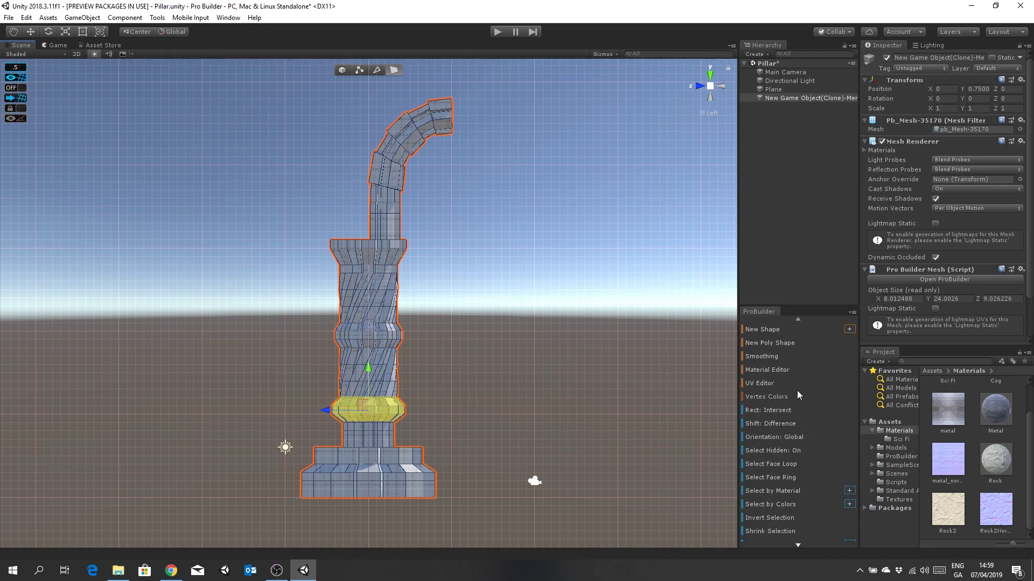
left_click(775, 370)
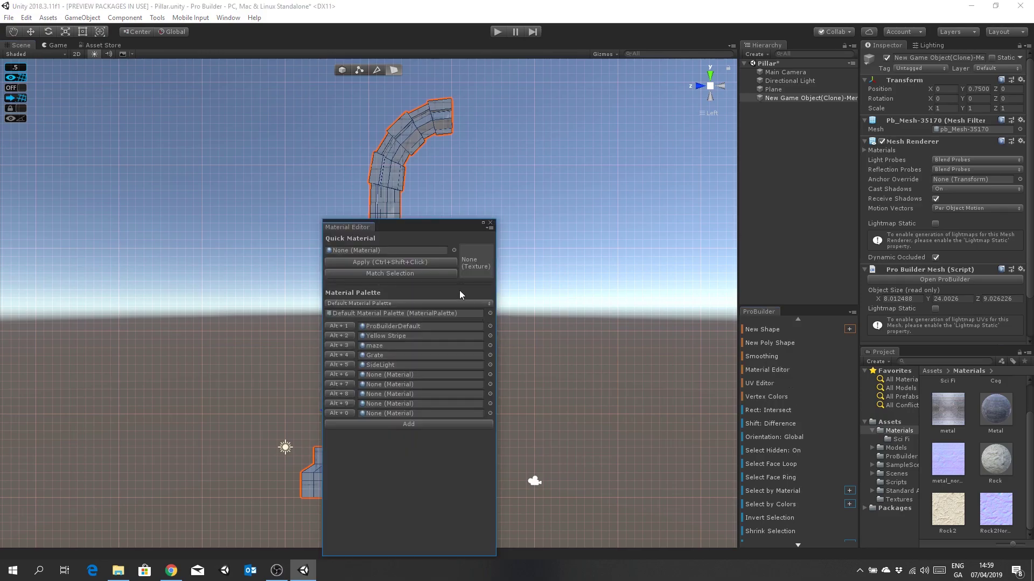
left_click_drag(430, 226, 604, 143)
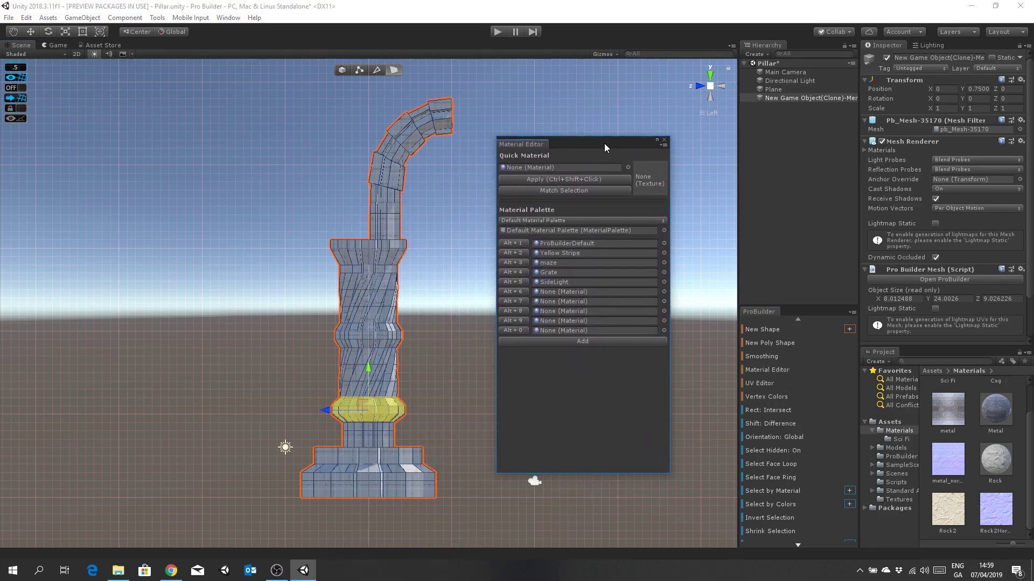
left_click_drag(998, 406, 565, 296)
left_click_drag(992, 463, 564, 302)
Step: Apply the Metal material to the lower bulging ring and to the middle ring of the pillar
left_click(523, 290)
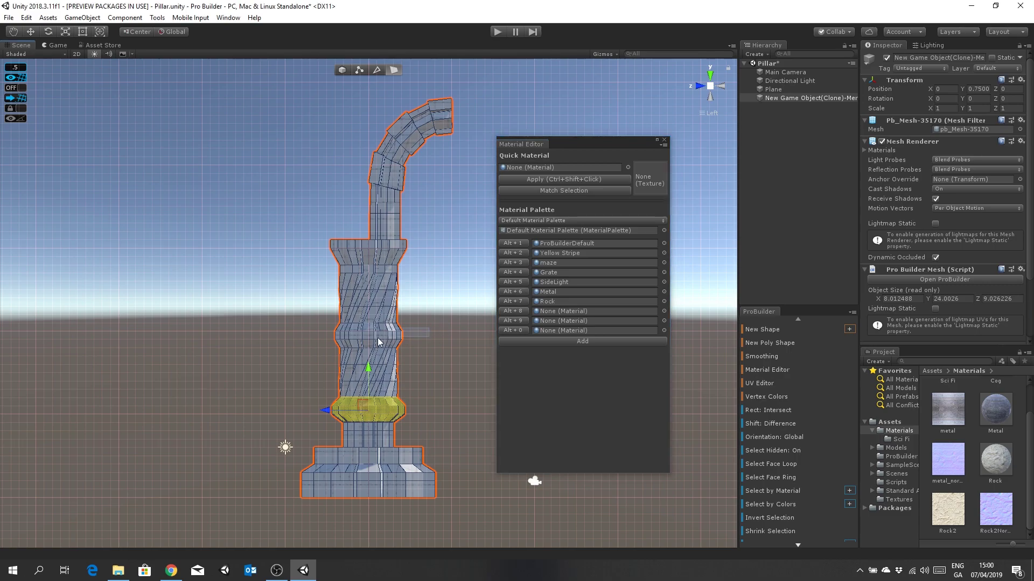
left_click(308, 344)
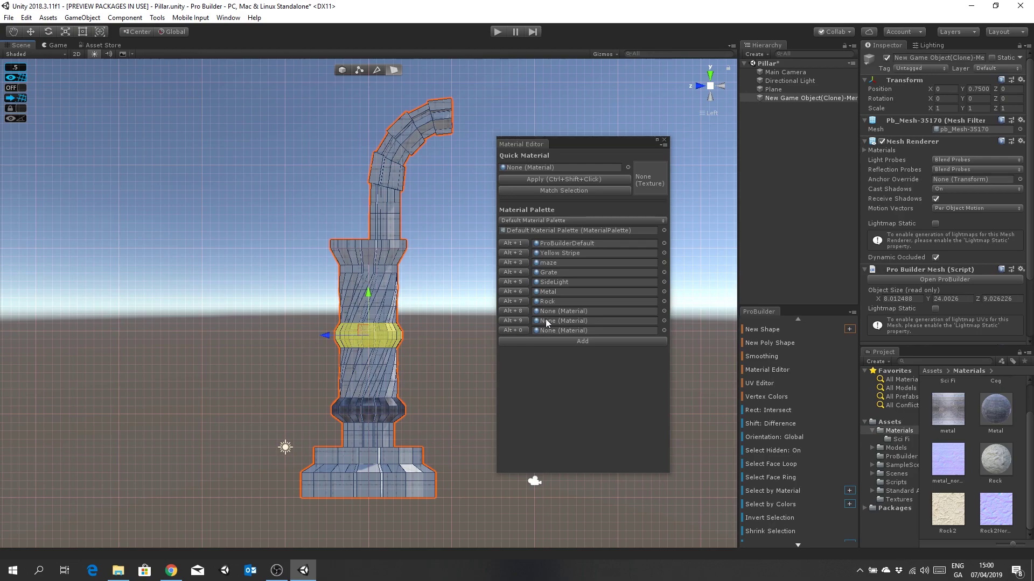
left_click(518, 292)
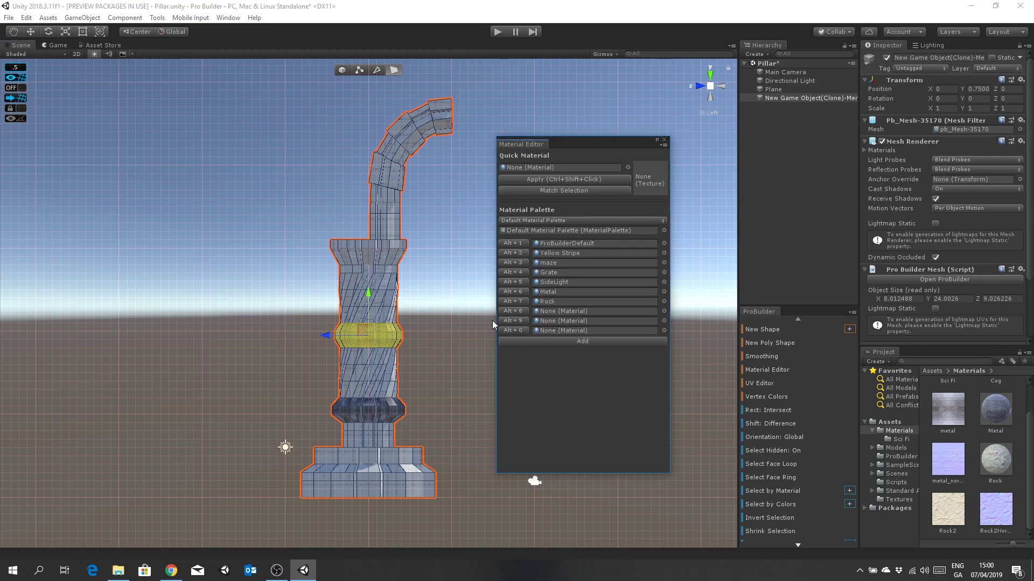
Step: Duplicate the Metal material and rename the copy Red Metal
left_click(324, 393)
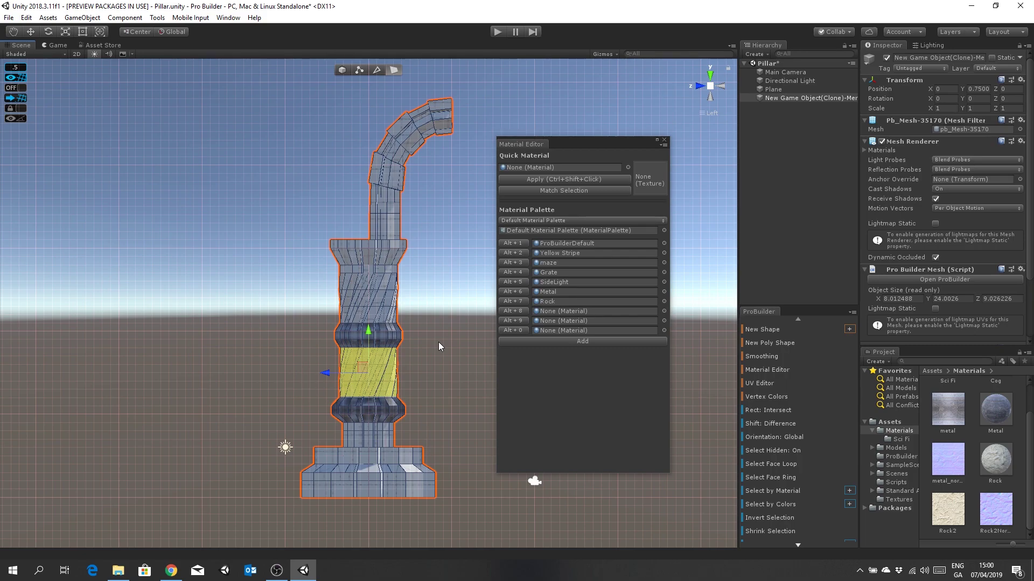
left_click(1003, 414)
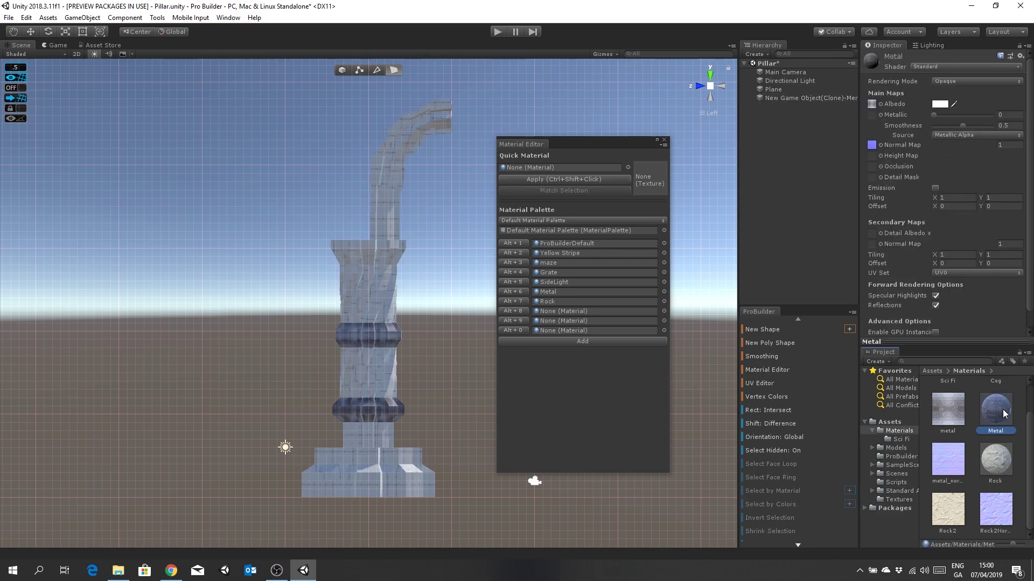
key("ctrl+d")
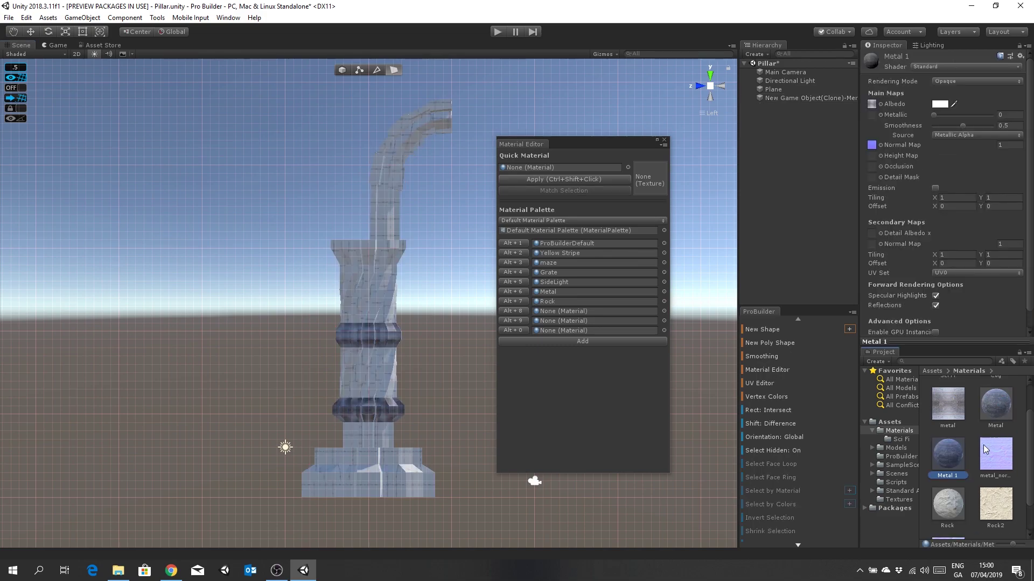
left_click(953, 477)
type("Red Metal")
key("Return")
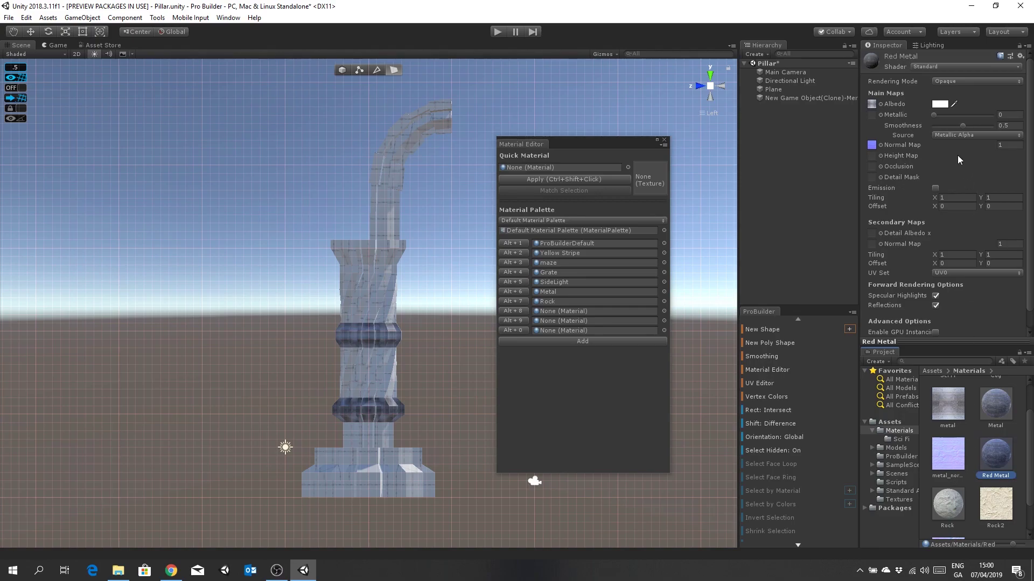
Step: Set Red Metal's Albedo color to red (BC1111) and add the material to the palette's eighth slot
left_click(944, 107)
left_click(892, 302)
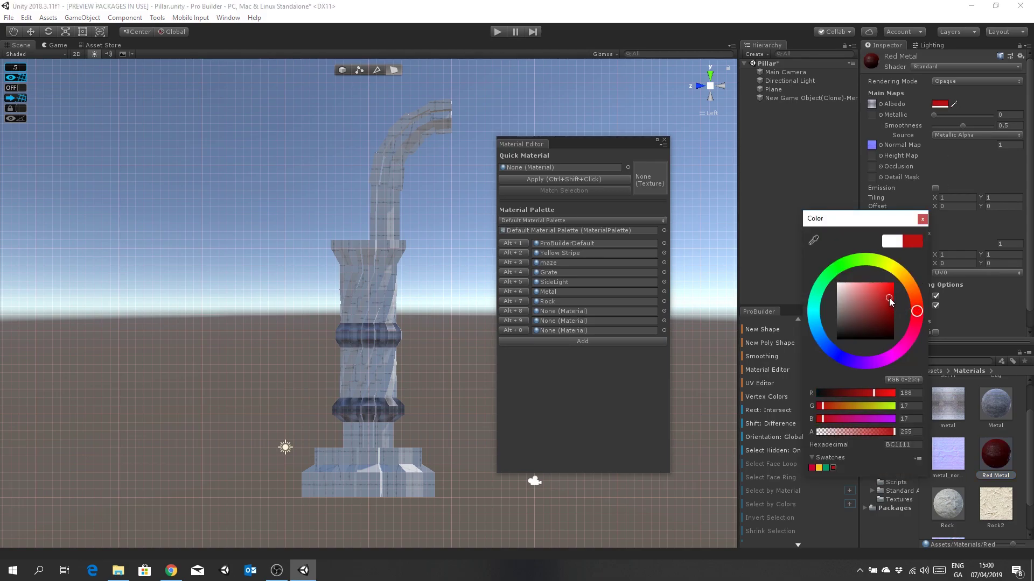
left_click(922, 219)
left_click_drag(998, 461, 550, 311)
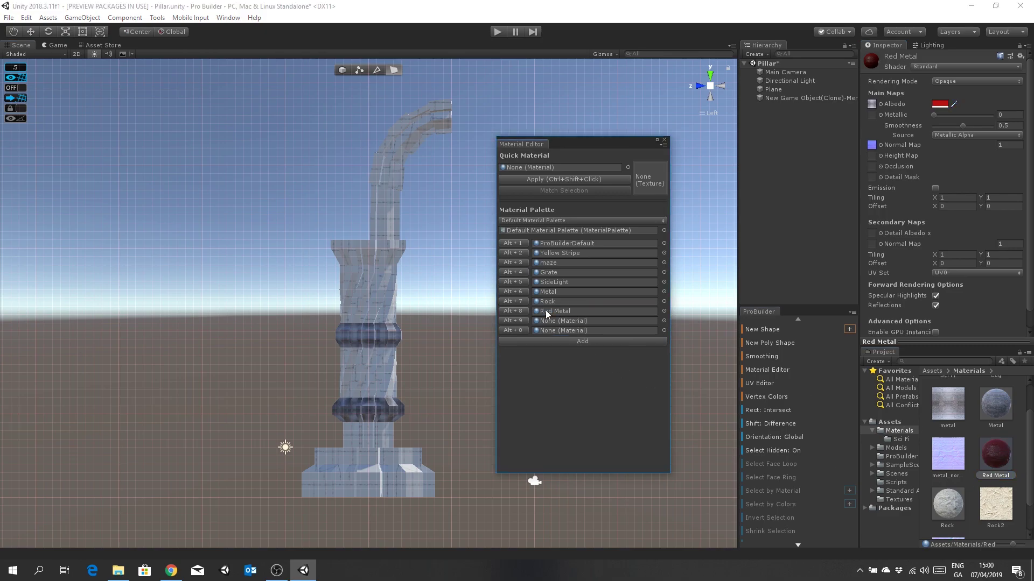
Step: Apply the Red Metal material to the lower and upper twisted sections of the pillar
left_click(361, 367)
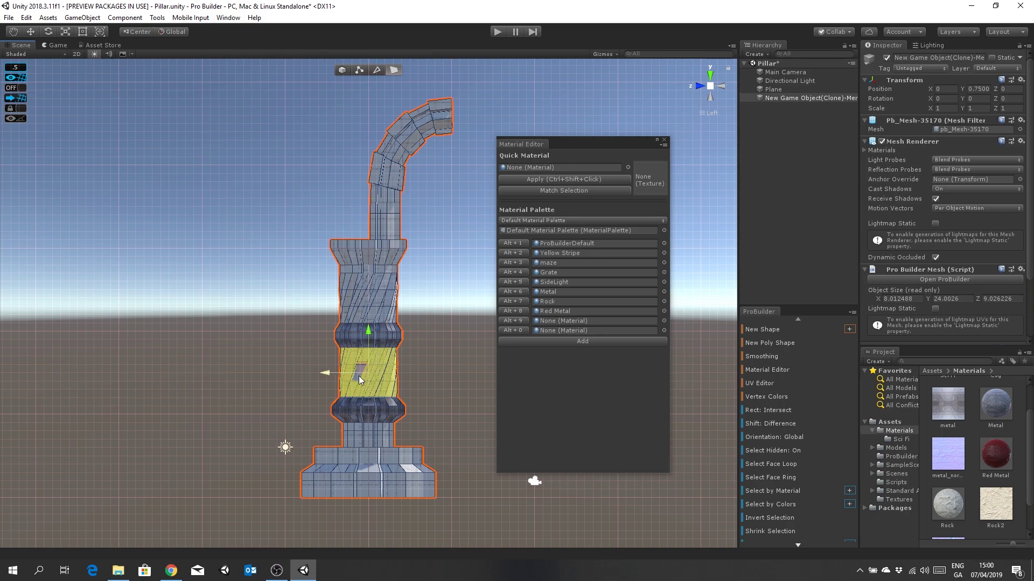
left_click(421, 357)
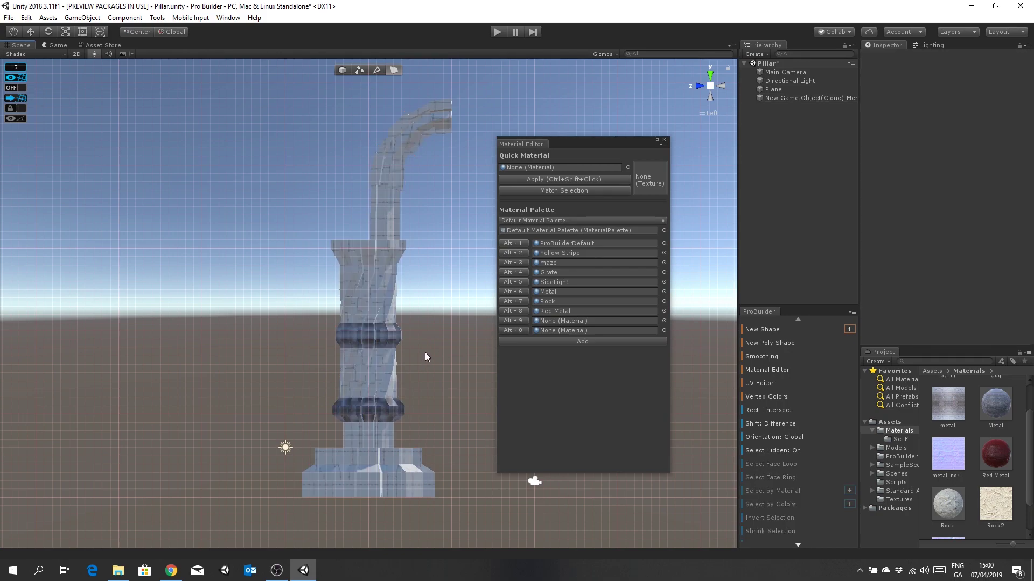
left_click(350, 370)
key("alt+l")
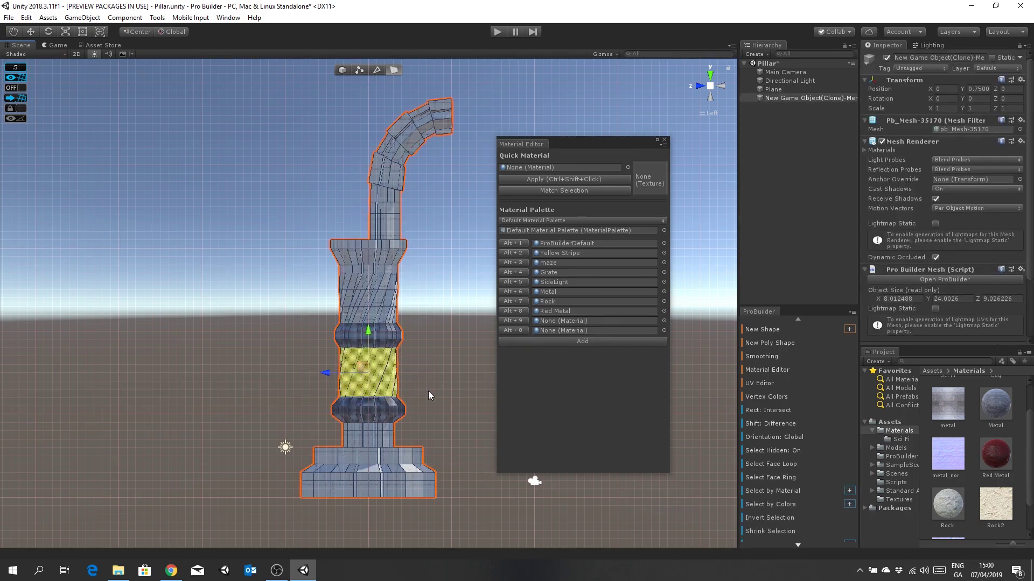
left_click(519, 314)
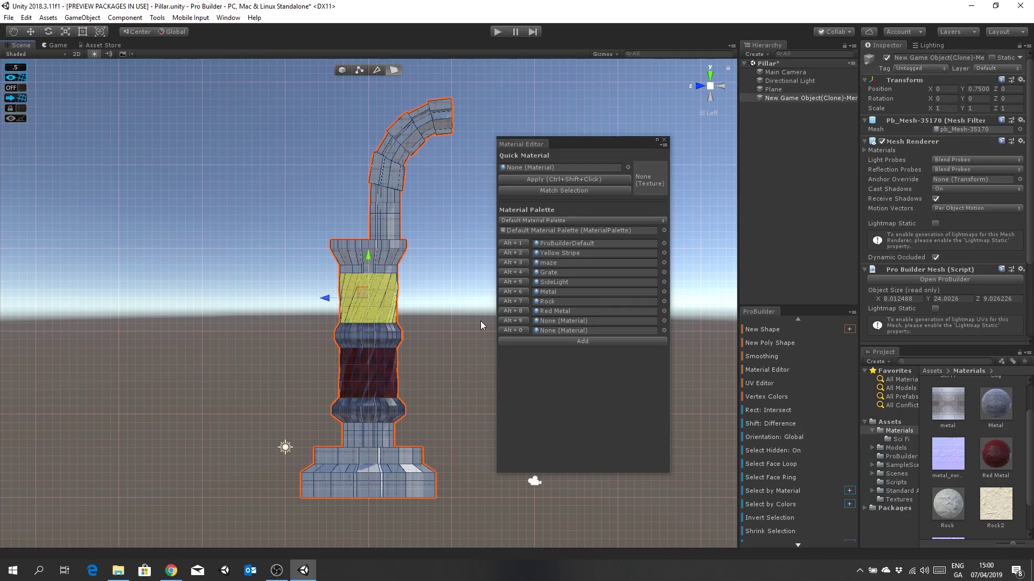
left_click(514, 311)
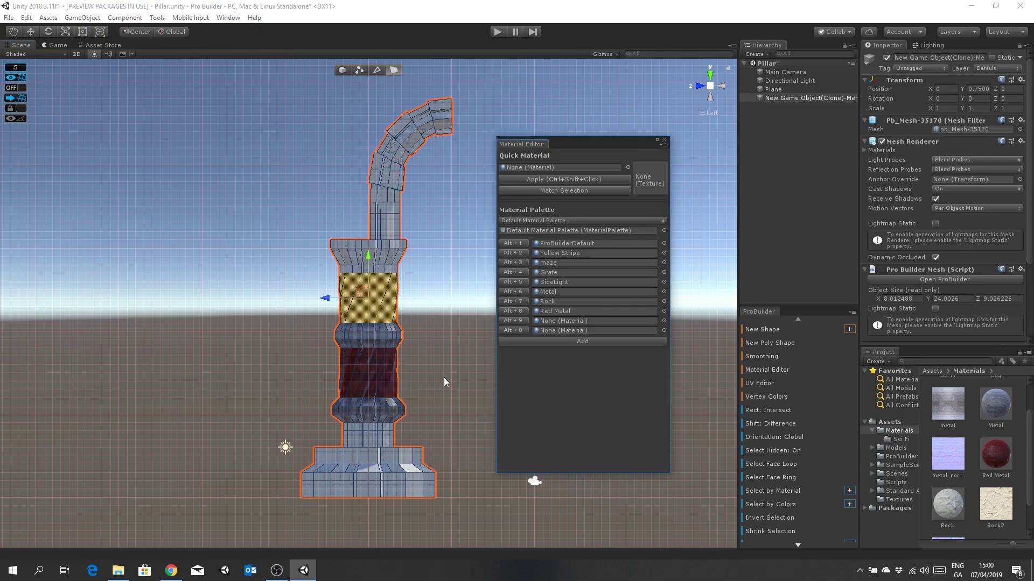
left_click(476, 388)
Step: Select all faces of the pillar's base and the neck above it, and apply the Rock material
left_click_drag(470, 516, 250, 434)
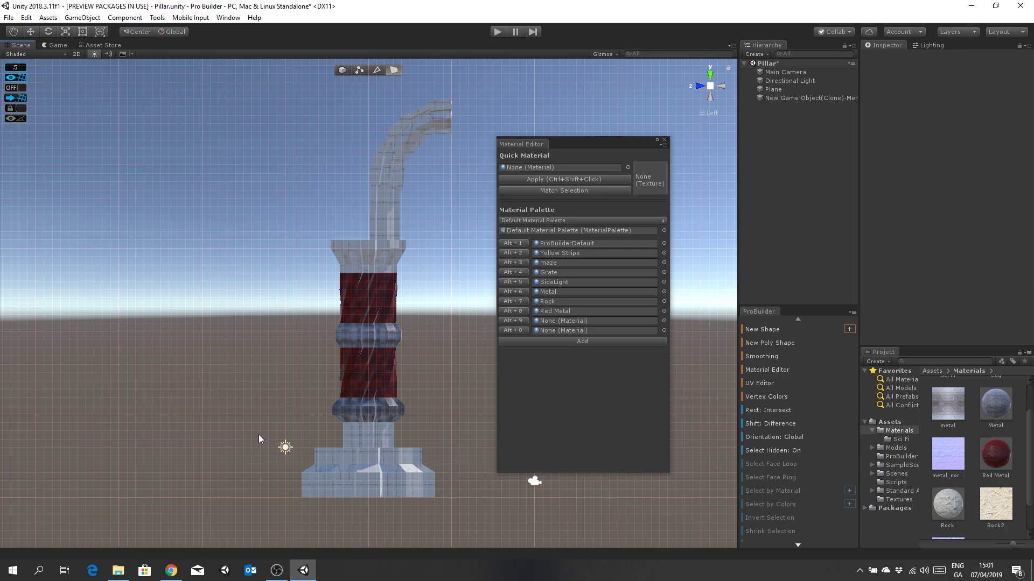
left_click(364, 441)
left_click_drag(478, 520, 270, 425)
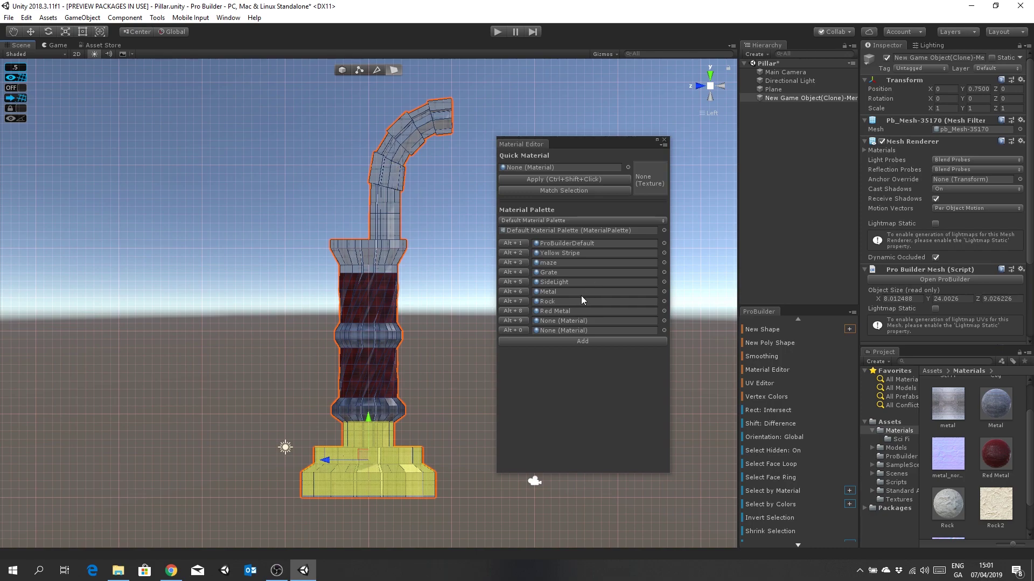
left_click(523, 301)
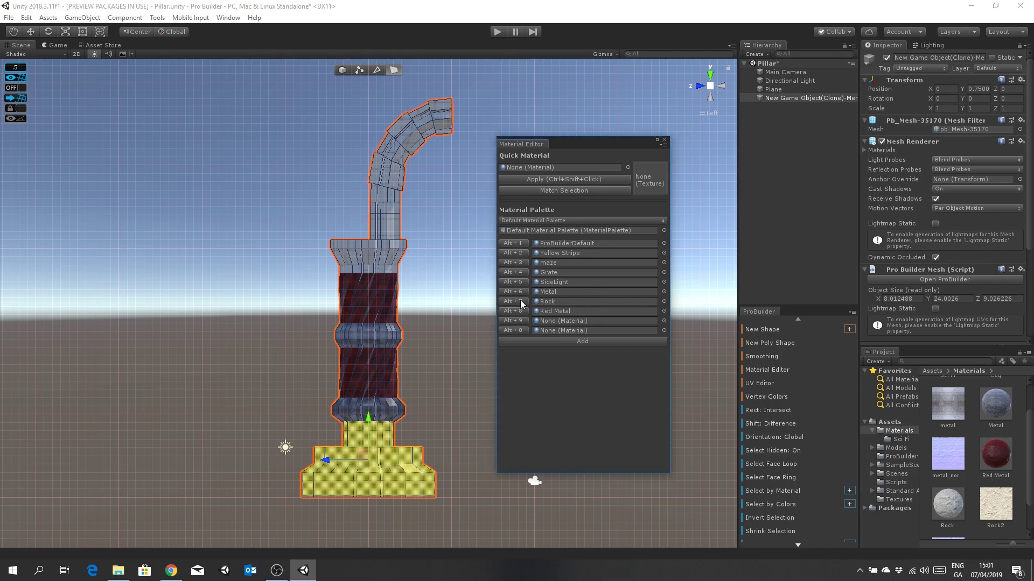
Step: Select the faces of the curved arm and the flared pillar top, and apply the Rock material
left_click_drag(284, 82, 481, 260)
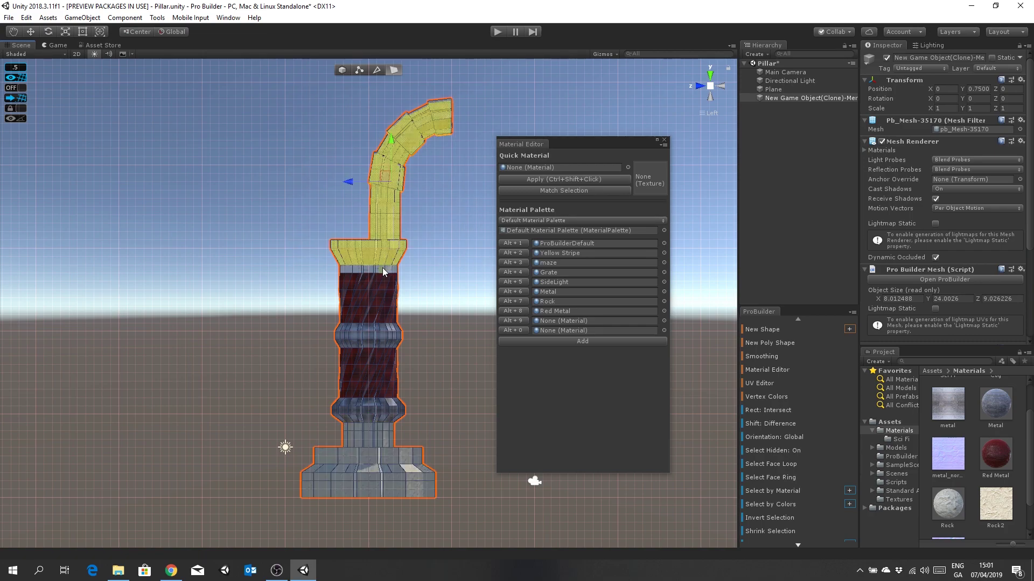
left_click(522, 302)
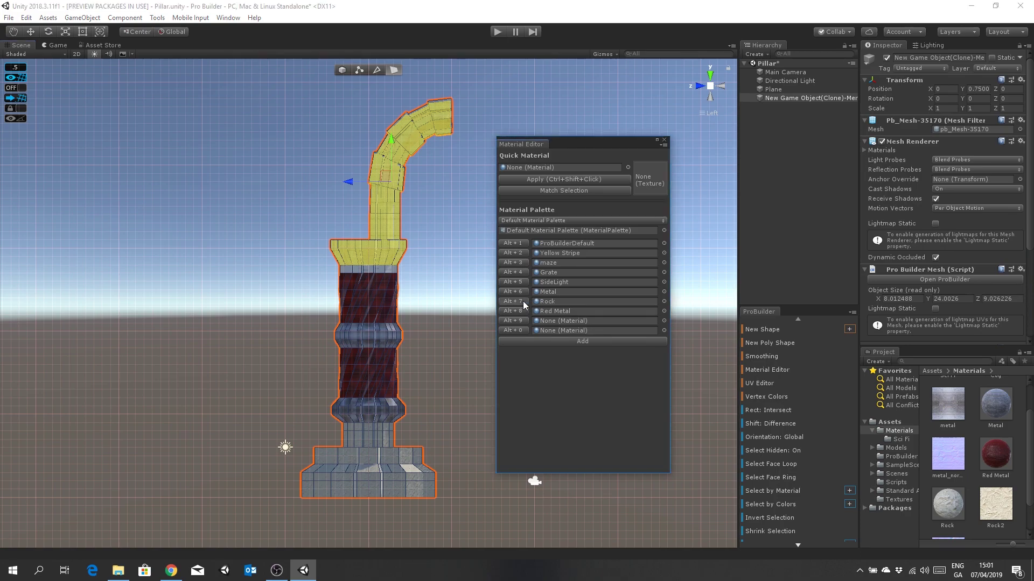
left_click(424, 283)
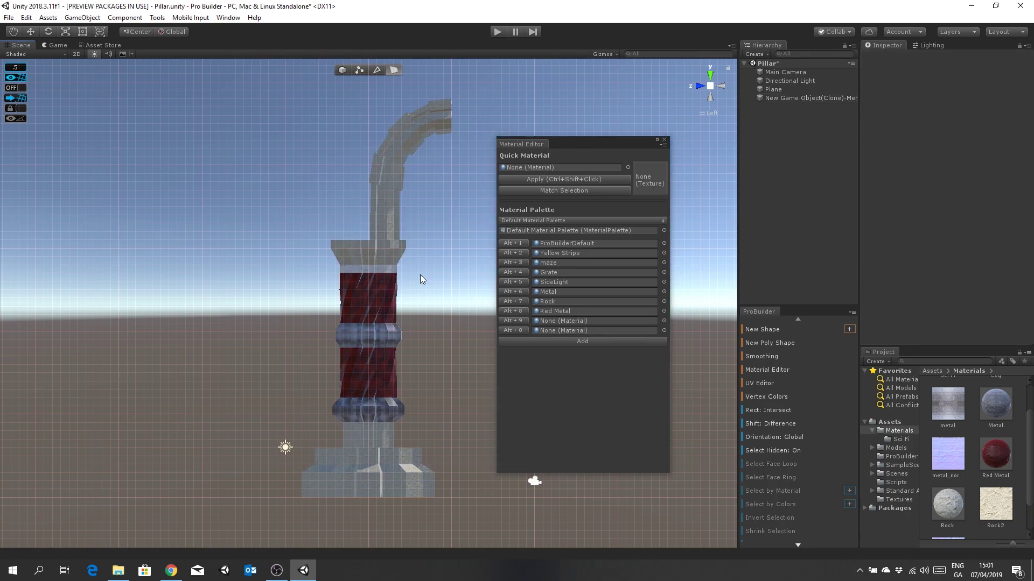
Step: Apply the Metal material to the ring of faces just below the flared pillar top, and close the Material Editor
left_click(347, 270)
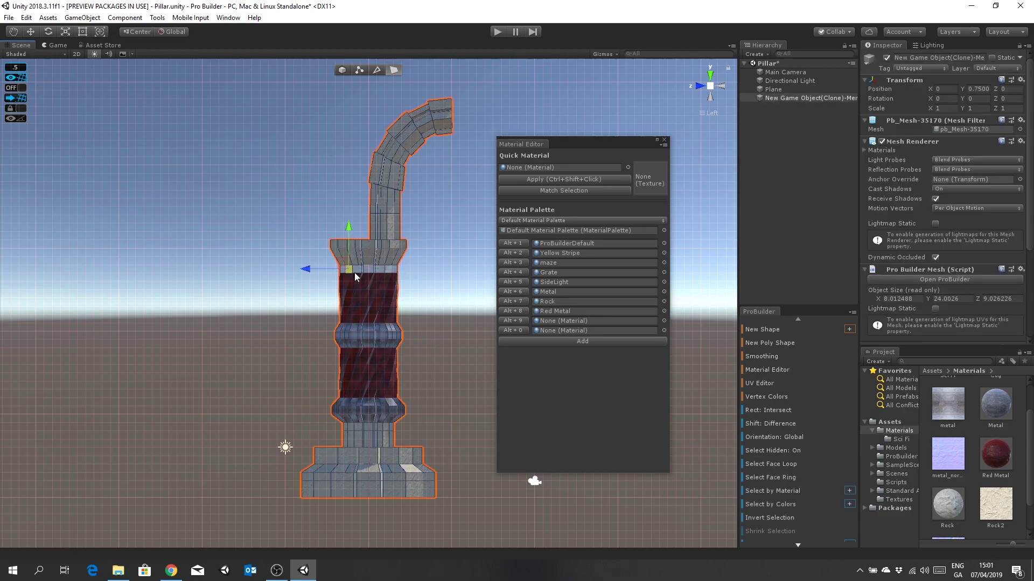
double_click(347, 269)
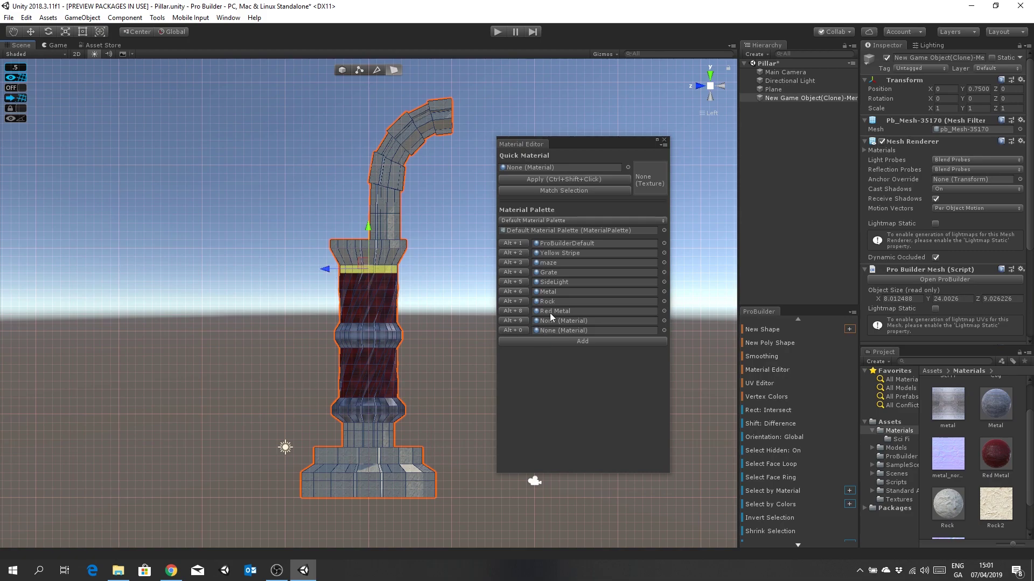
left_click(519, 292)
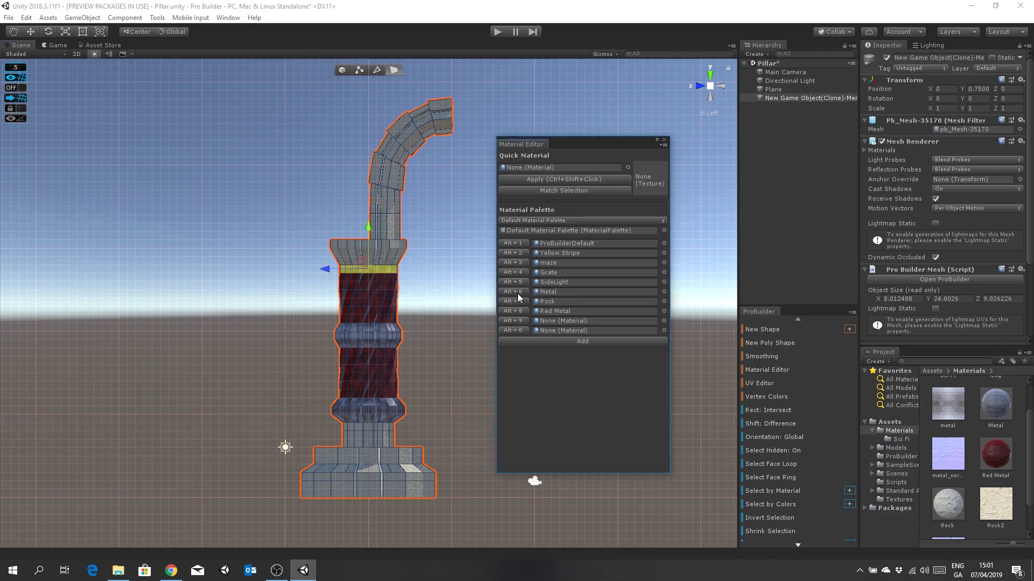
left_click(440, 346)
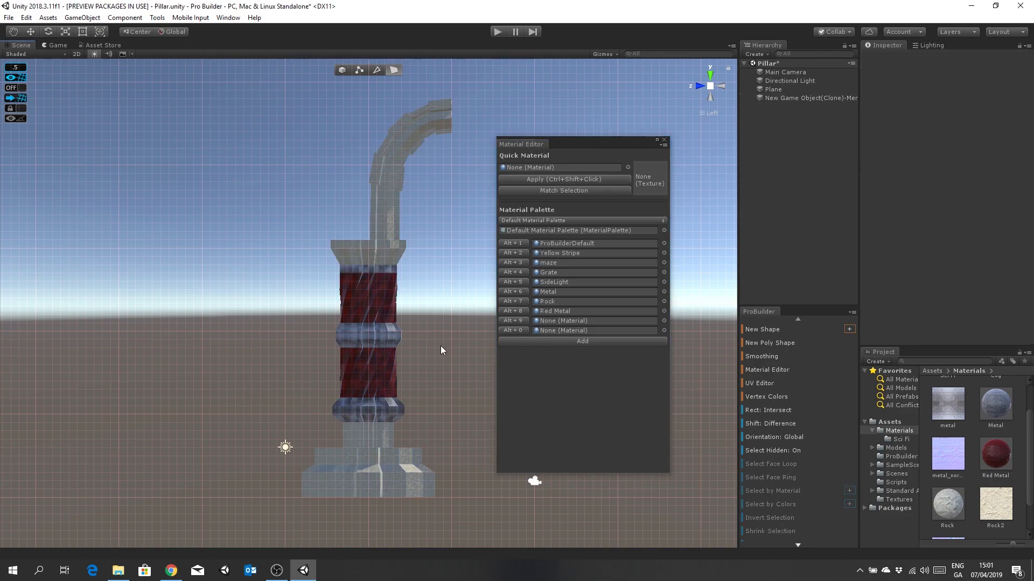
left_click(665, 141)
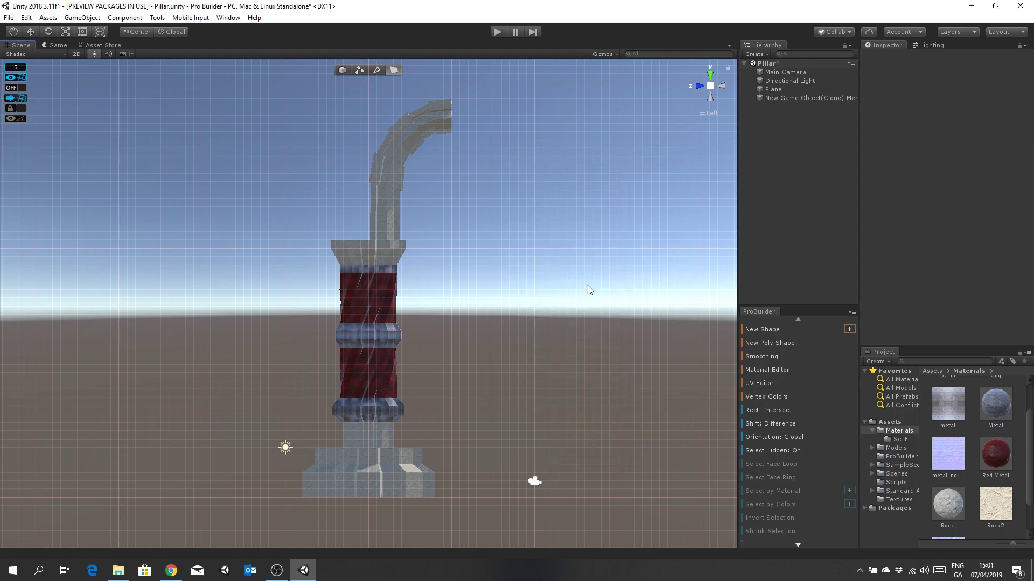
Step: Set Red Metal's Smoothness to about 0.824 and Metallic to about 0.898, and Metal's Metallic to 0.87 and Smoothness to about 0.77
left_click(995, 455)
left_click_drag(963, 125, 990, 127)
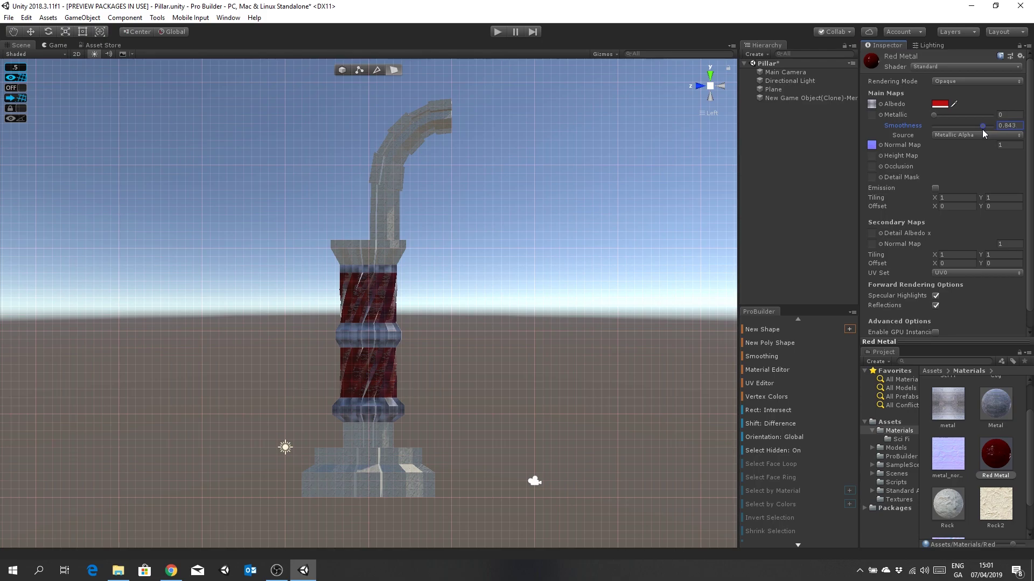
left_click_drag(934, 114, 986, 115)
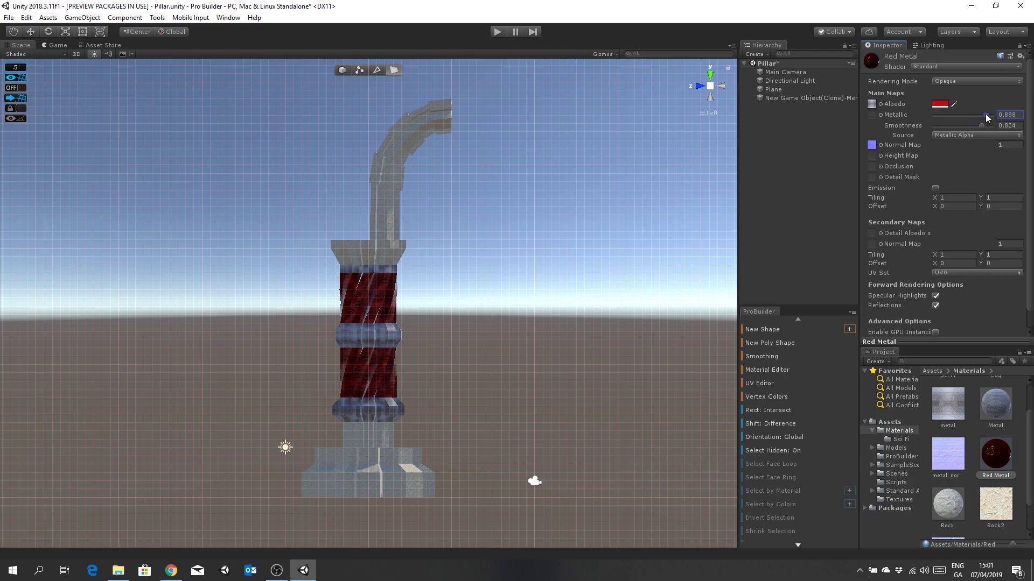
left_click(1001, 408)
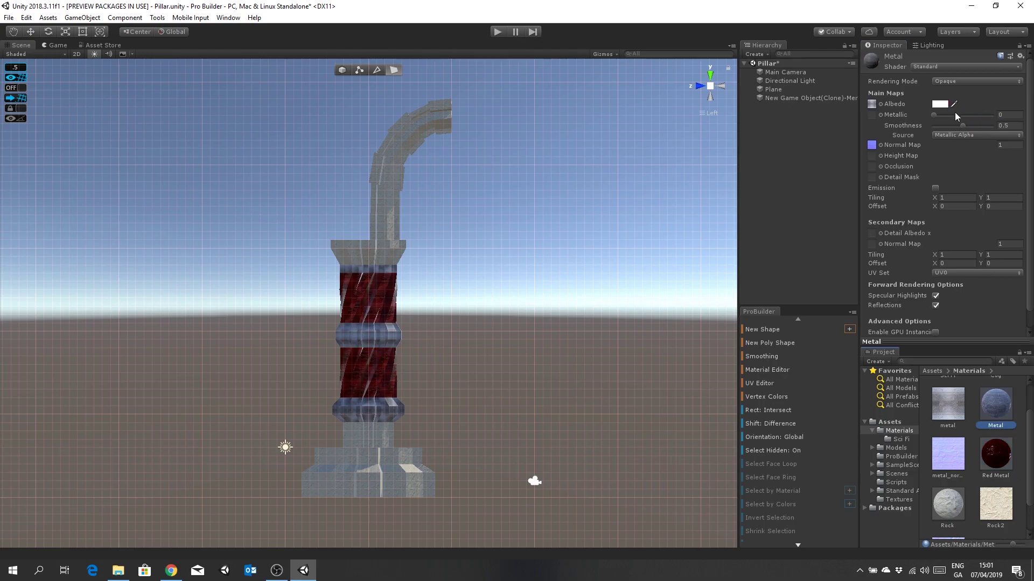
left_click_drag(935, 115, 979, 129)
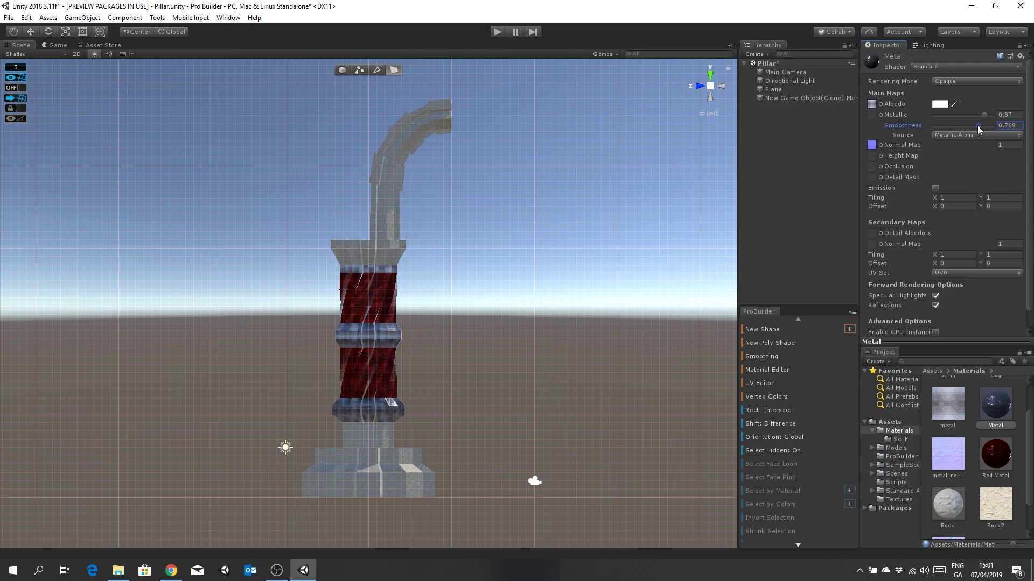
Step: Set the Normal Map strength of the Rock material to 1.62
left_click(999, 521)
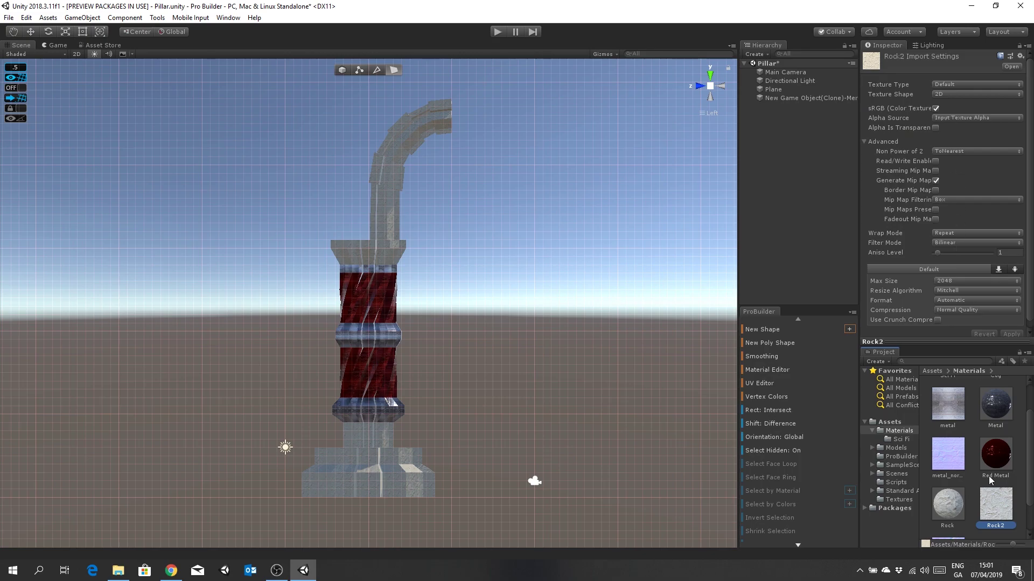
left_click(953, 512)
left_click_drag(977, 144, 990, 144)
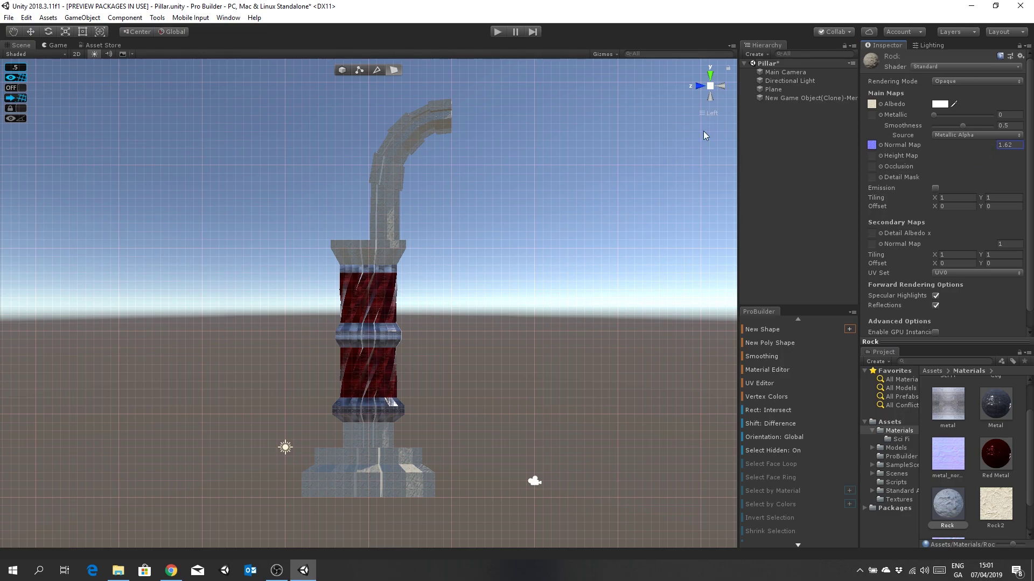
right_click_drag(713, 113, 491, 247)
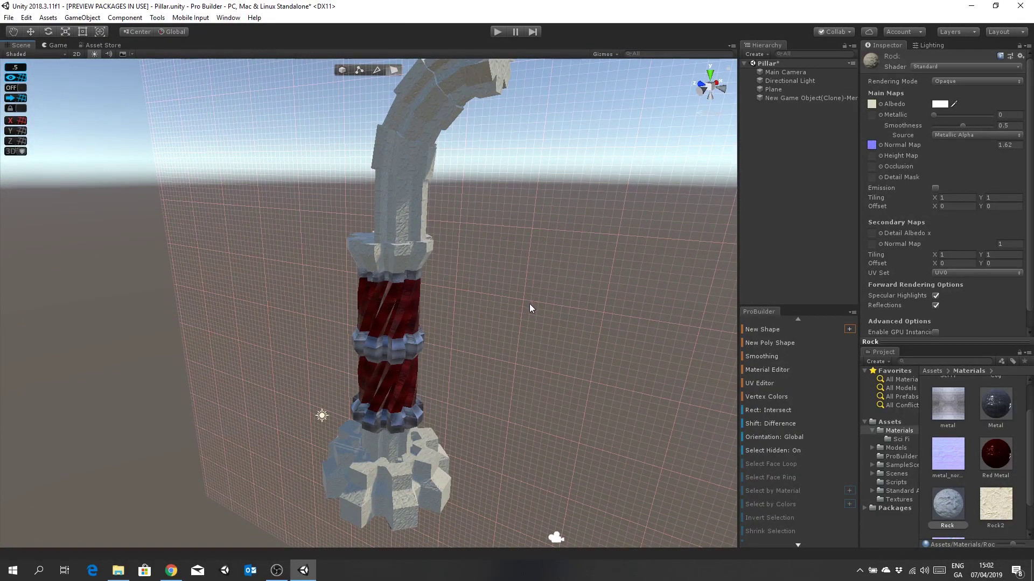
scroll(521, 305, "down", 3)
right_click_drag(519, 314, 547, 315)
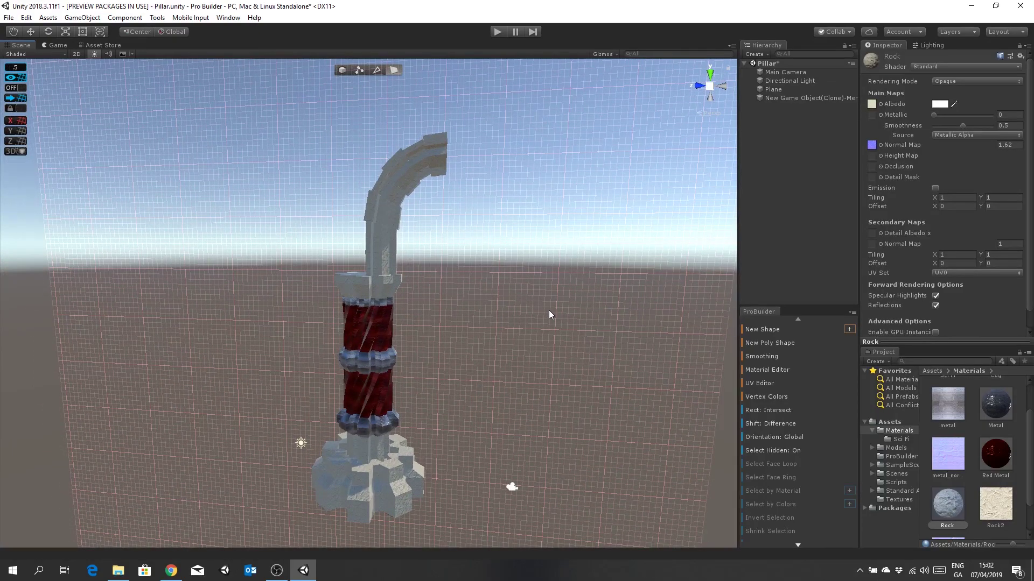